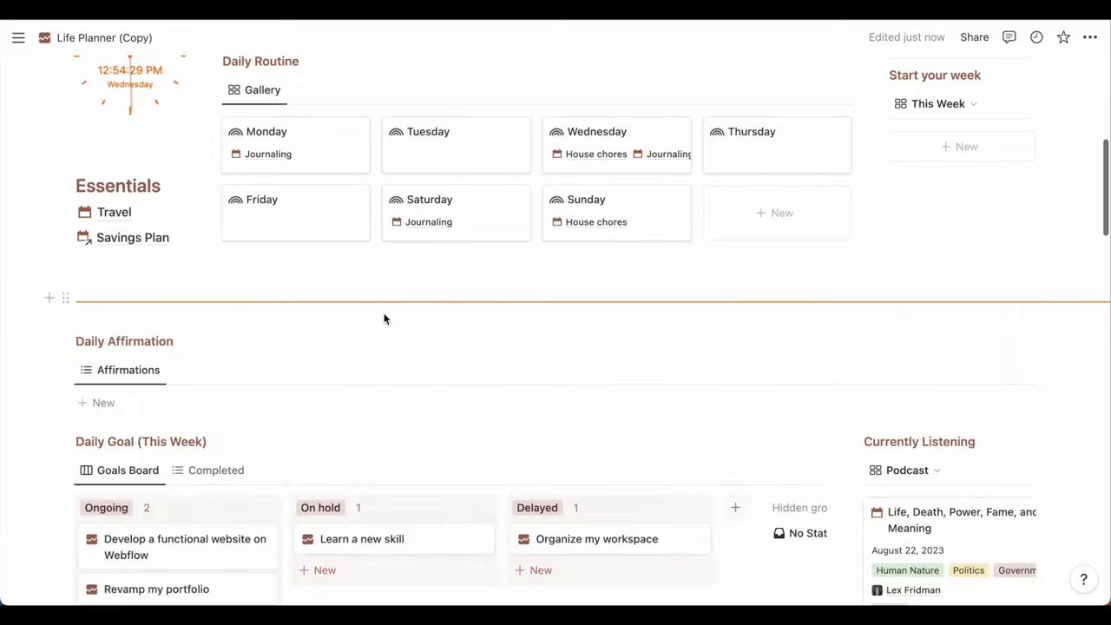
- Review the Life Planner dashboard's sections, from the daily routine and goals through progress trackers, projects and finances to the monthly calendar
scroll(349, 345, "down", 2)
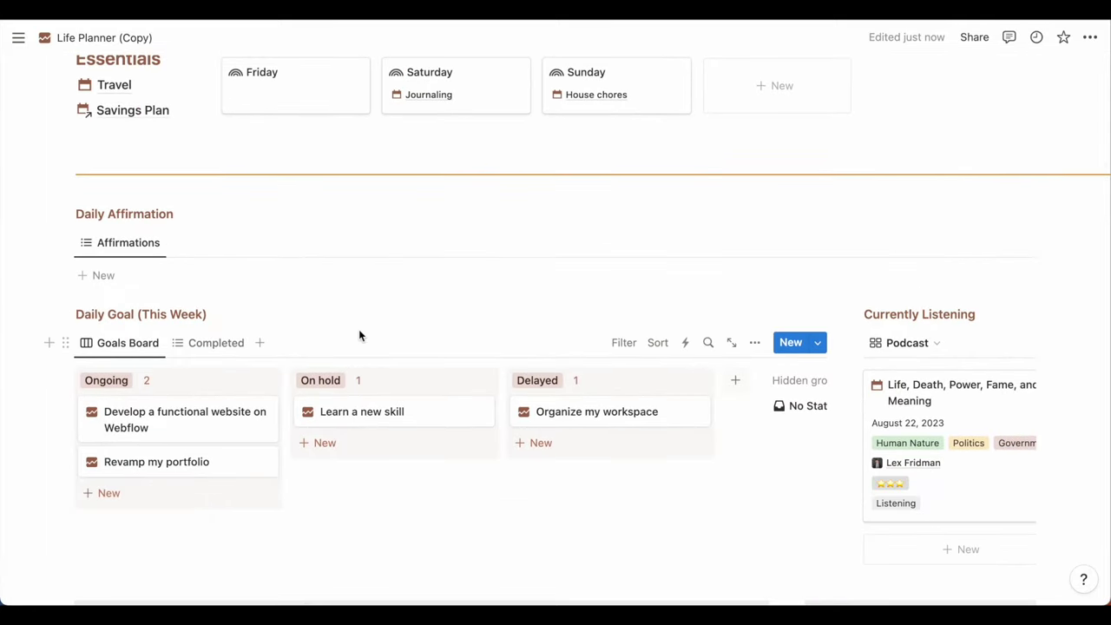
scroll(360, 335, "down", 3)
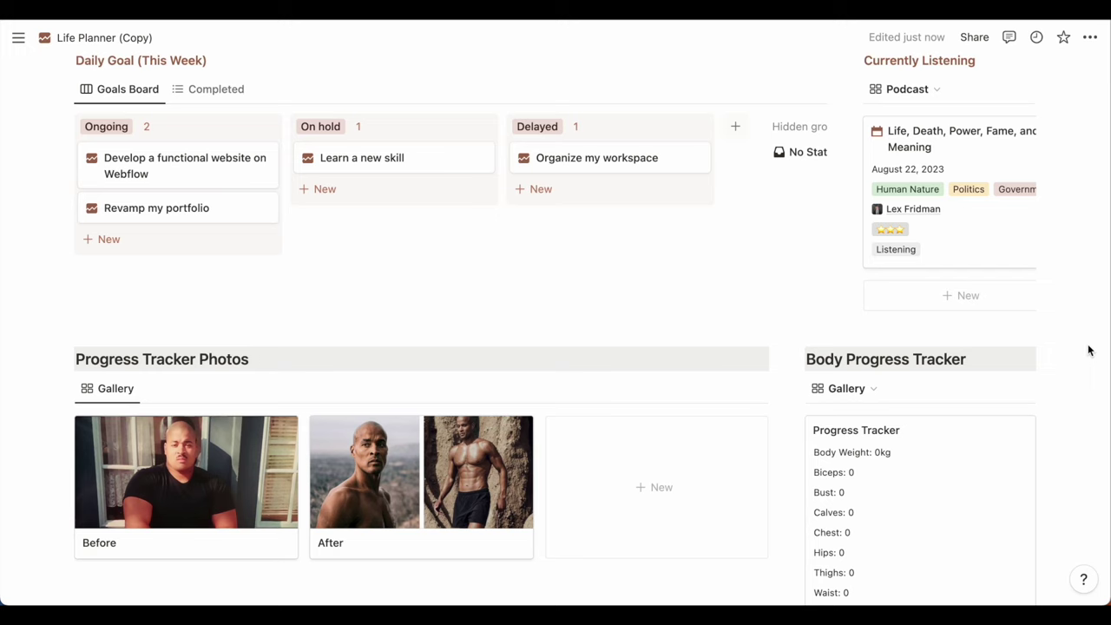
scroll(1089, 351, "down", 1)
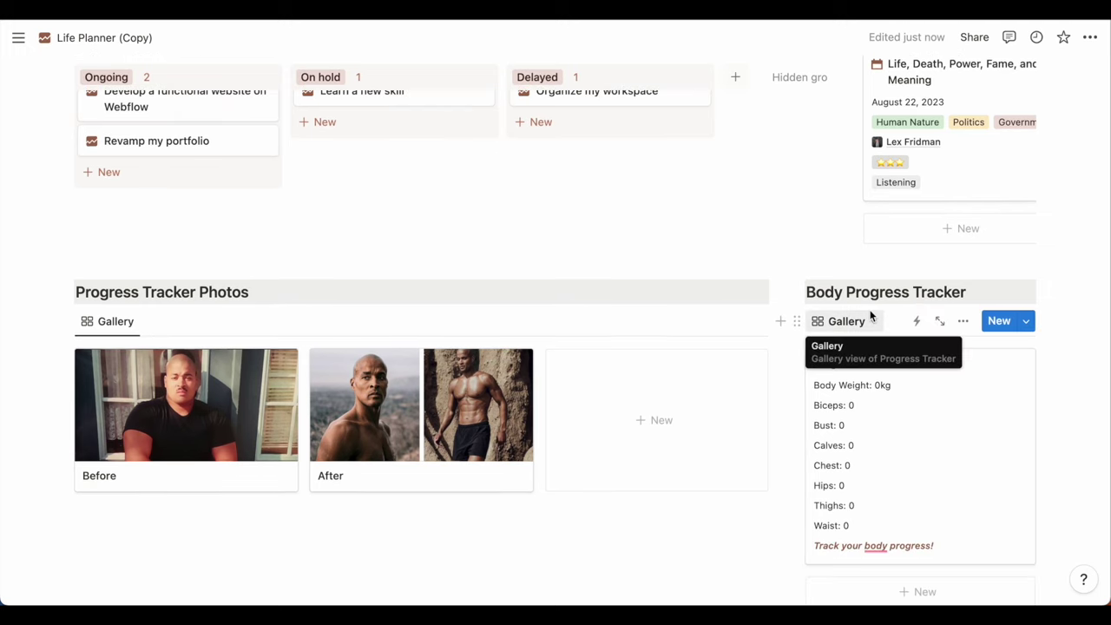
scroll(1072, 352, "down", 7)
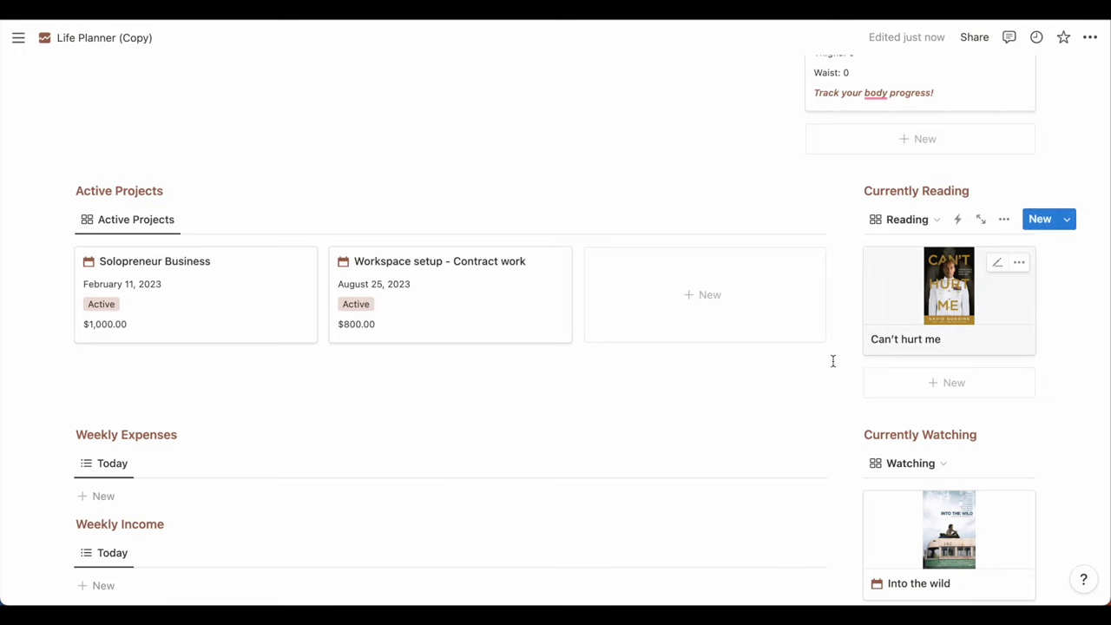
scroll(758, 393, "down", 2)
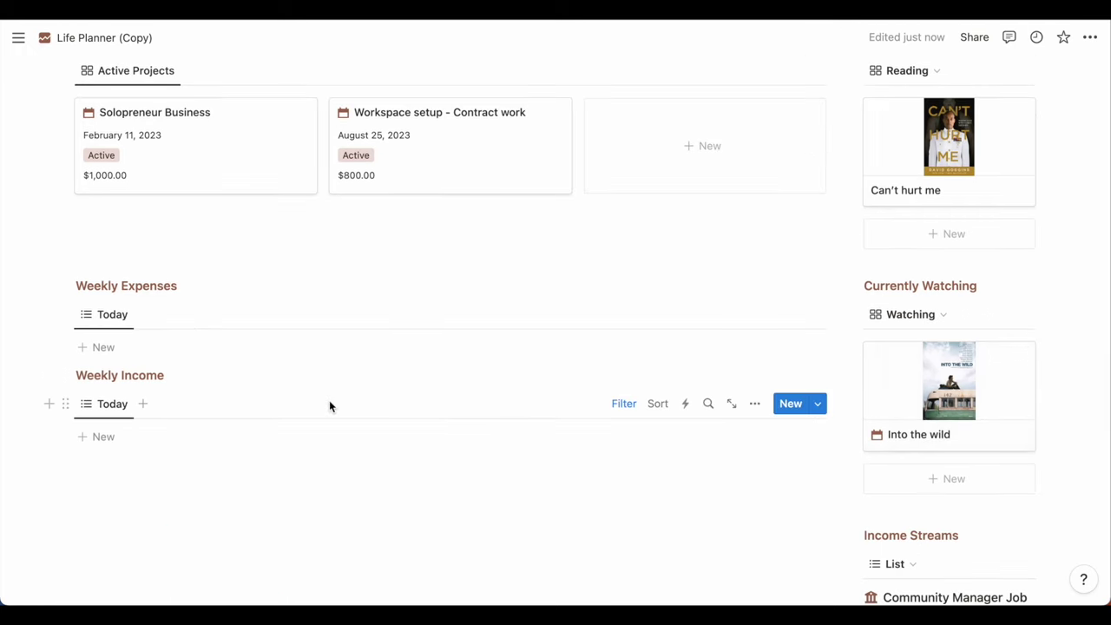
scroll(348, 489, "down", 5)
scroll(347, 489, "down", 5)
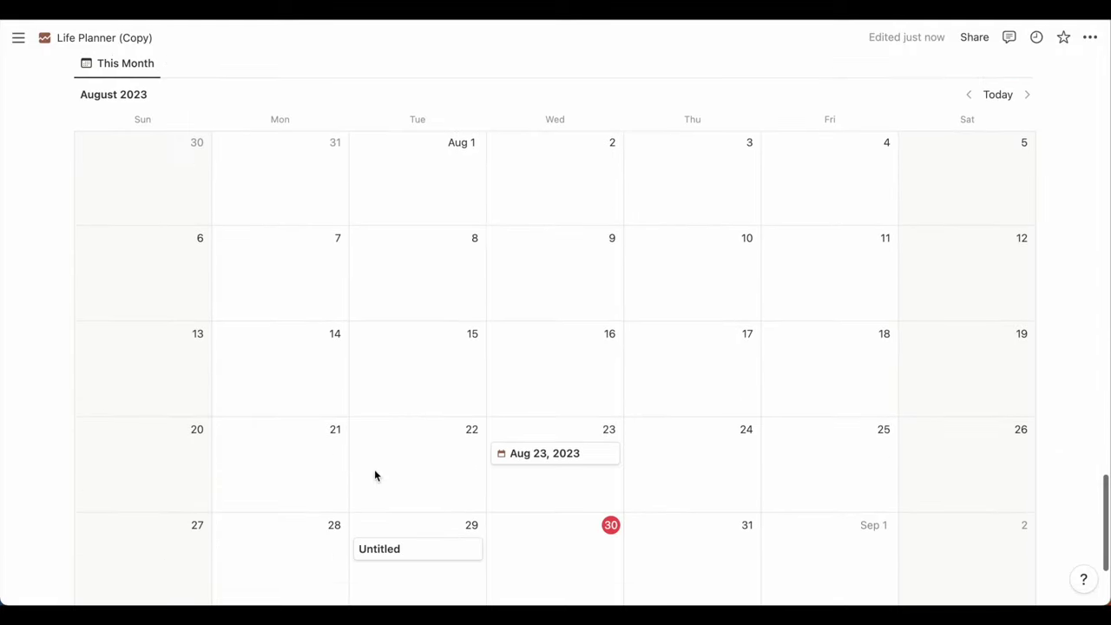
scroll(391, 411, "down", 2)
- Open the Planner page and look through its daily and weekly planners and the monthly calendar
scroll(392, 412, "up", 4)
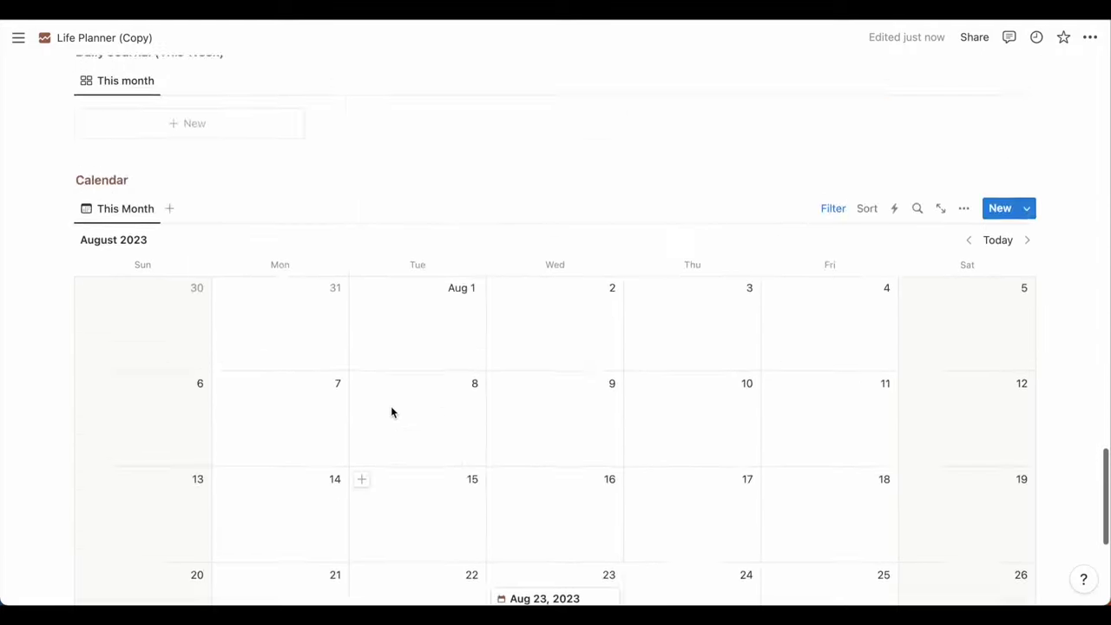
scroll(391, 412, "up", 15)
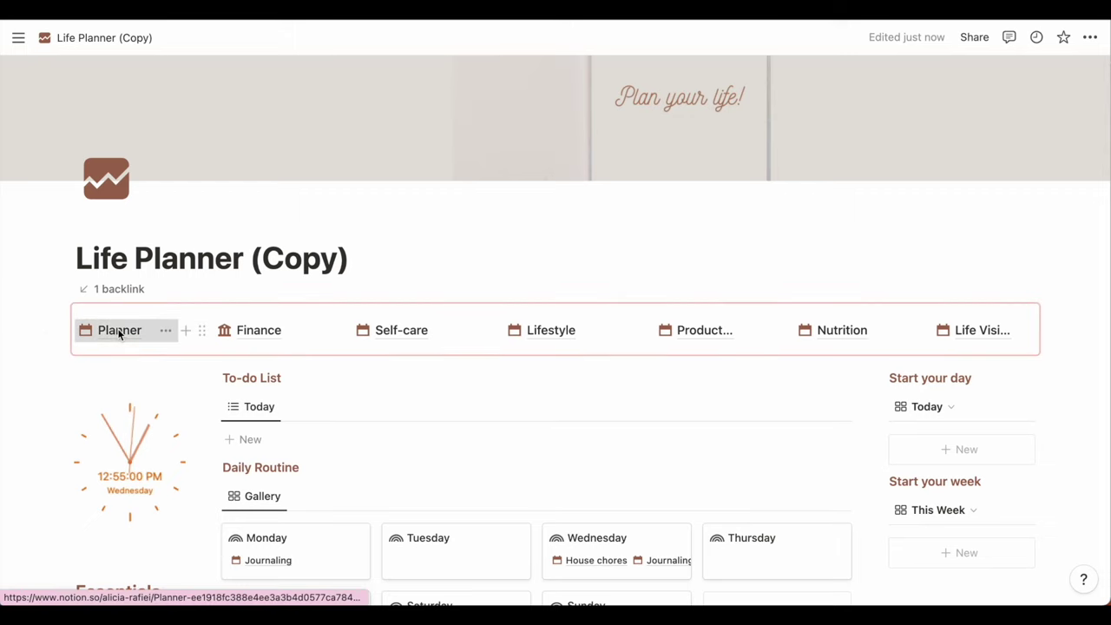
left_click(119, 331)
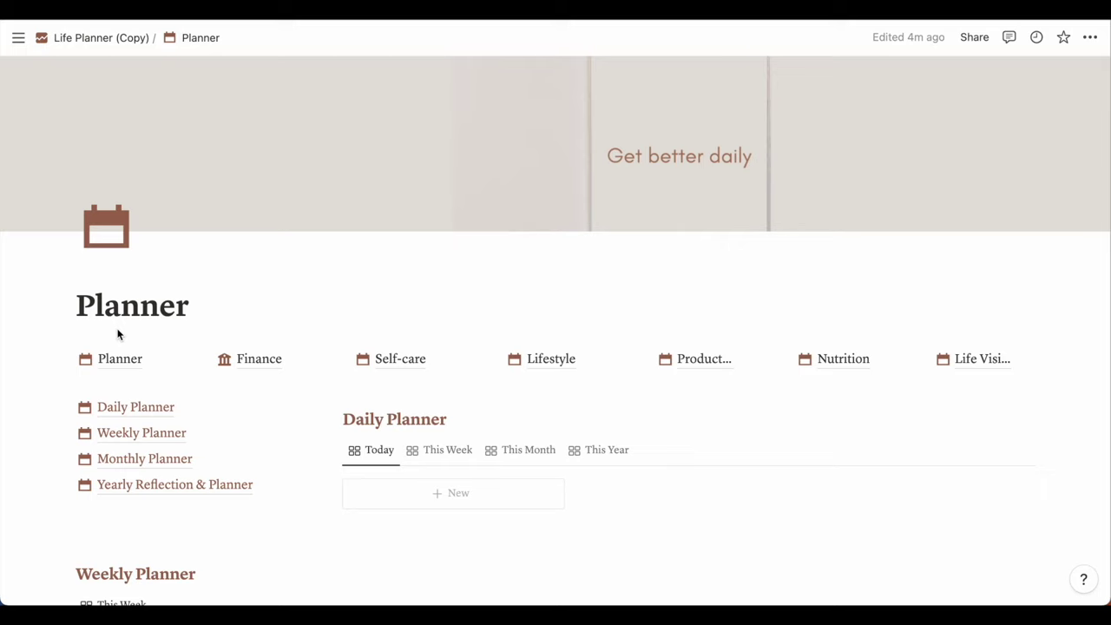
scroll(47, 337, "down", 2)
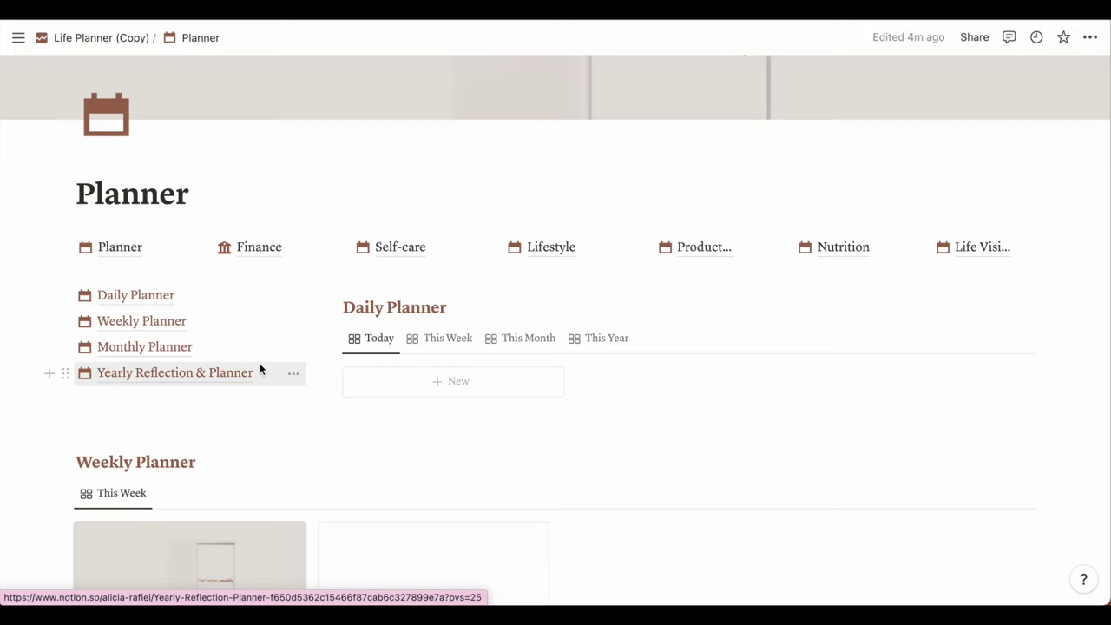
scroll(428, 454, "down", 10)
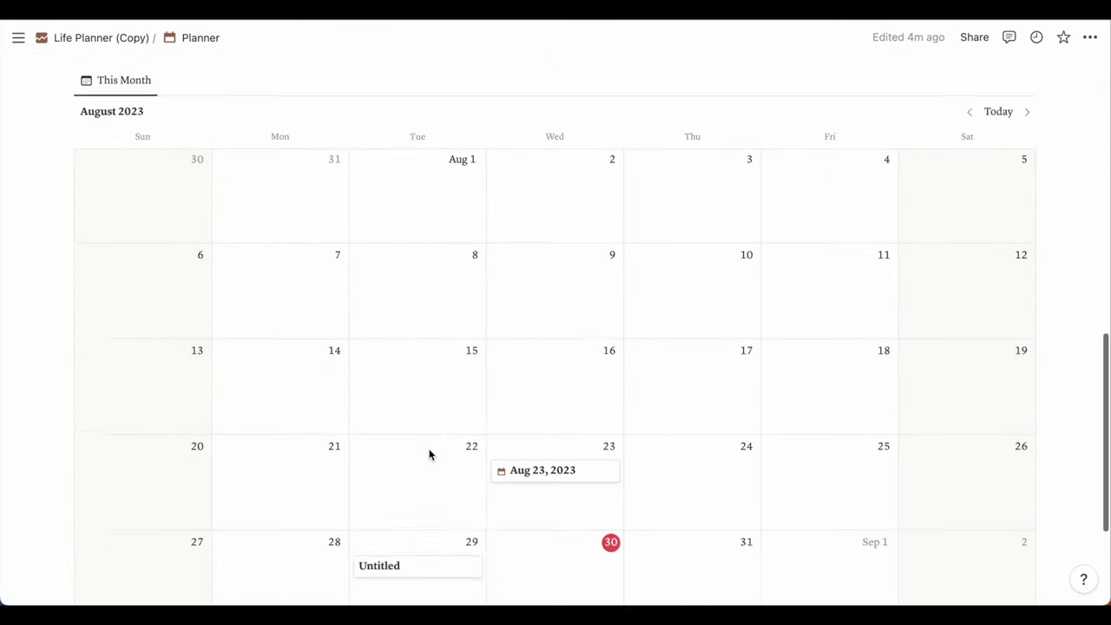
scroll(429, 453, "down", 2)
- Open the Finance page and review its income, expenses, categories, bill tracker, subscriptions and accounts
scroll(426, 449, "up", 15)
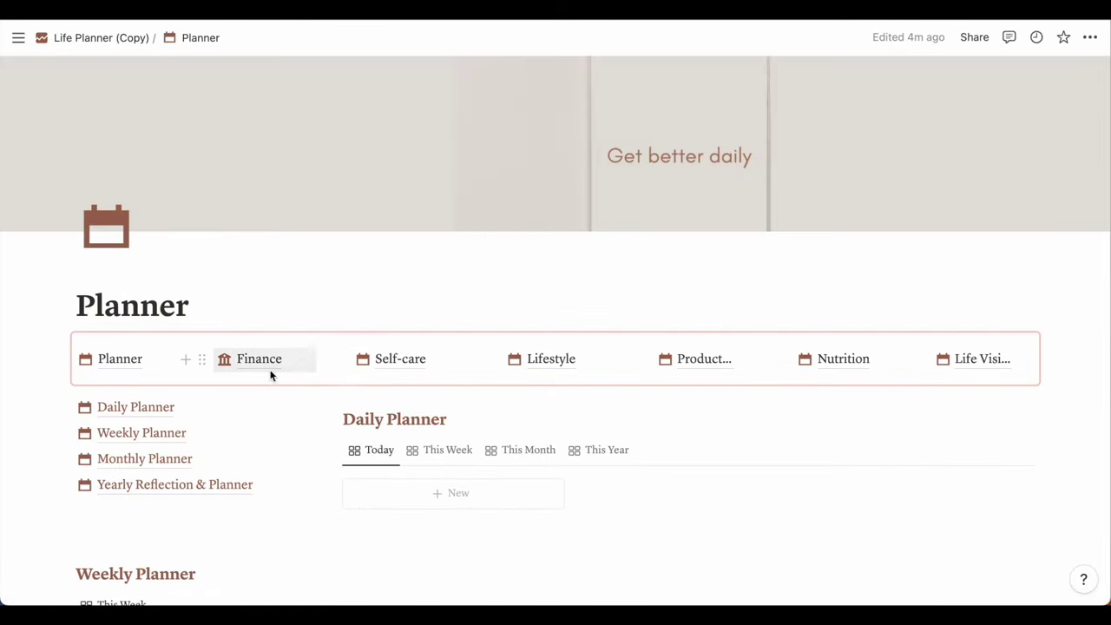
left_click(254, 361)
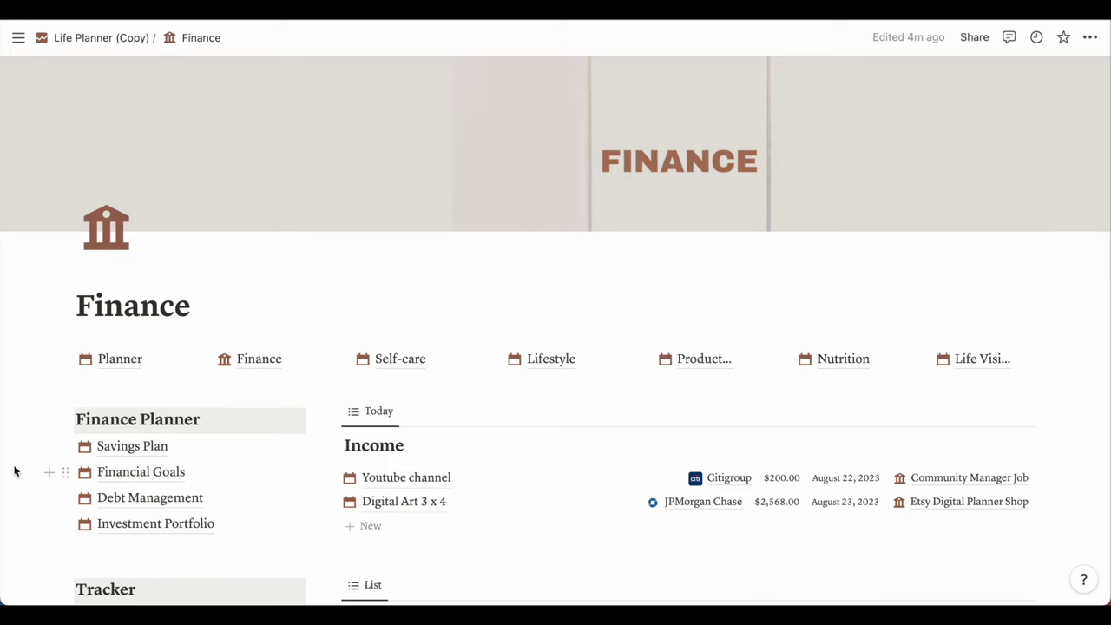
scroll(14, 469, "down", 5)
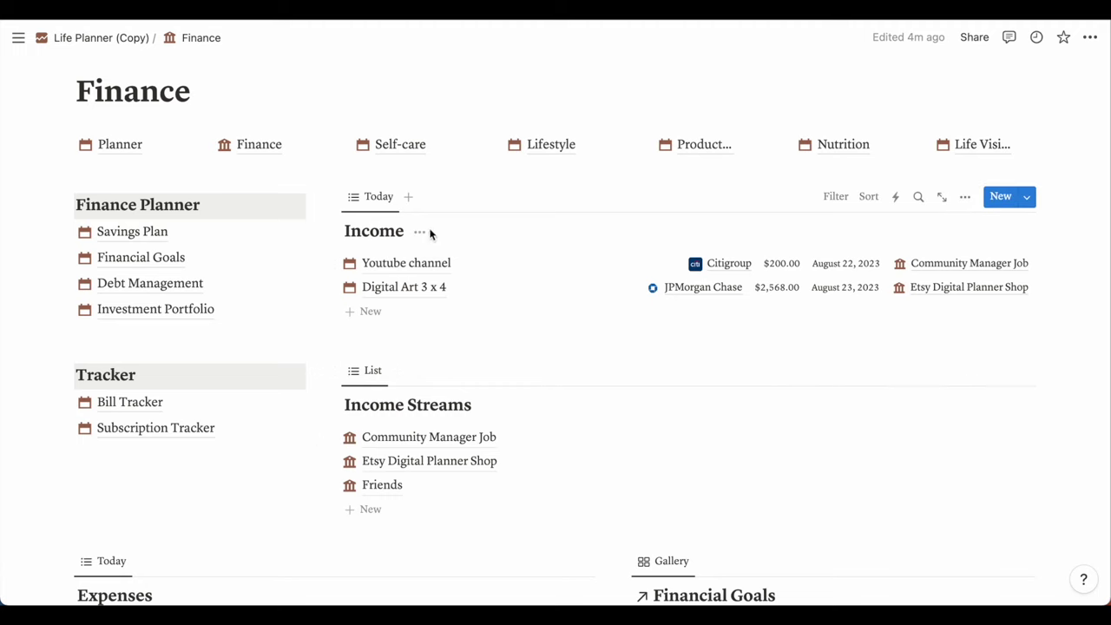
scroll(387, 425, "down", 3)
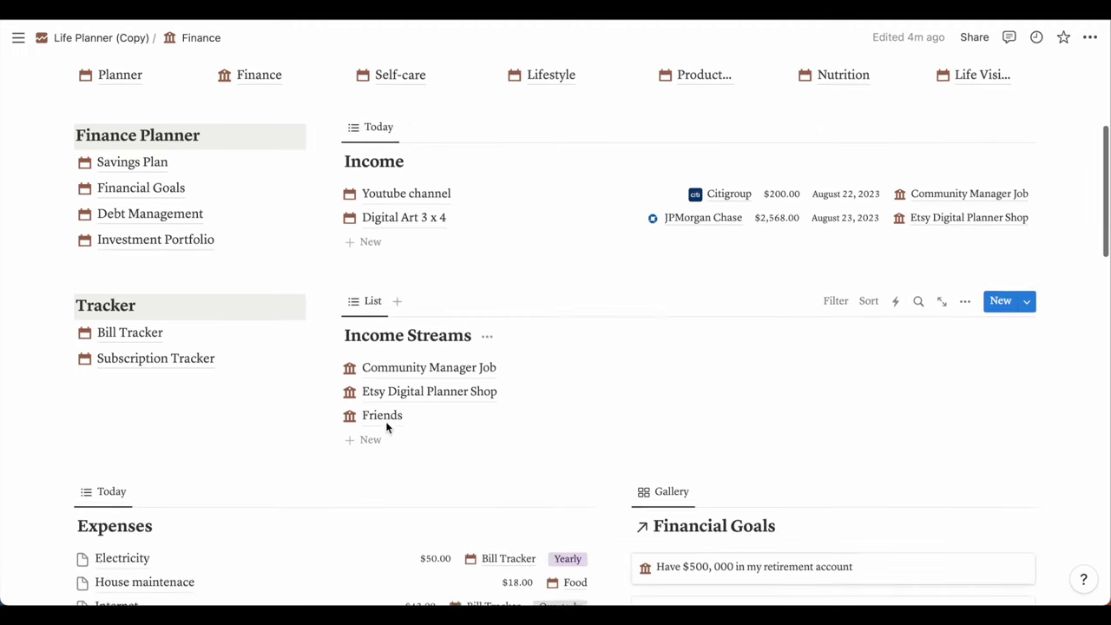
scroll(386, 426, "down", 6)
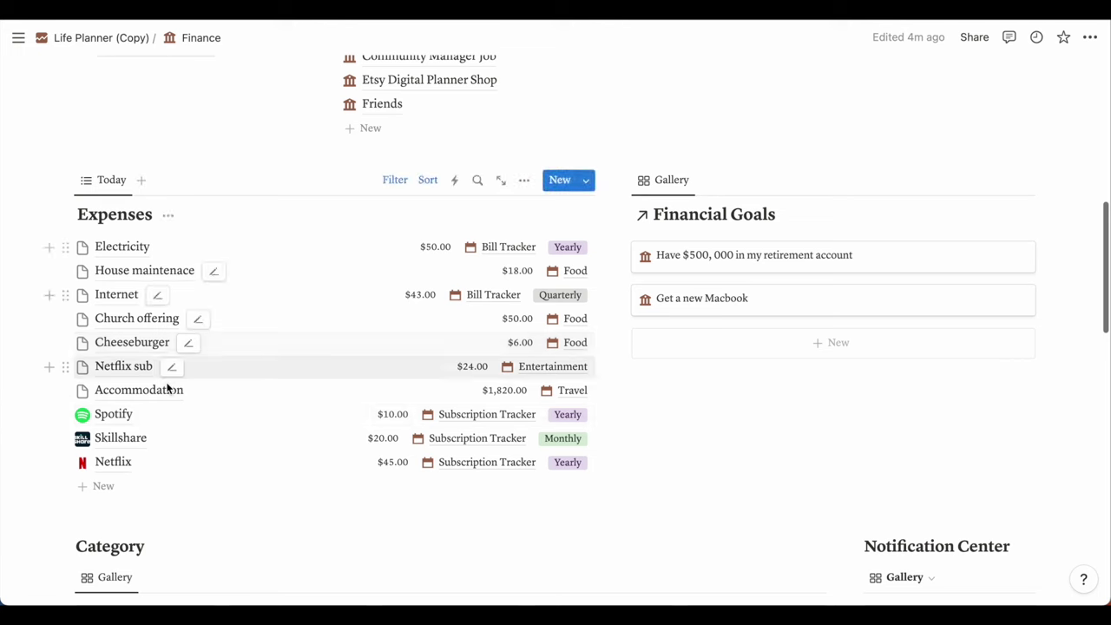
scroll(744, 435, "down", 10)
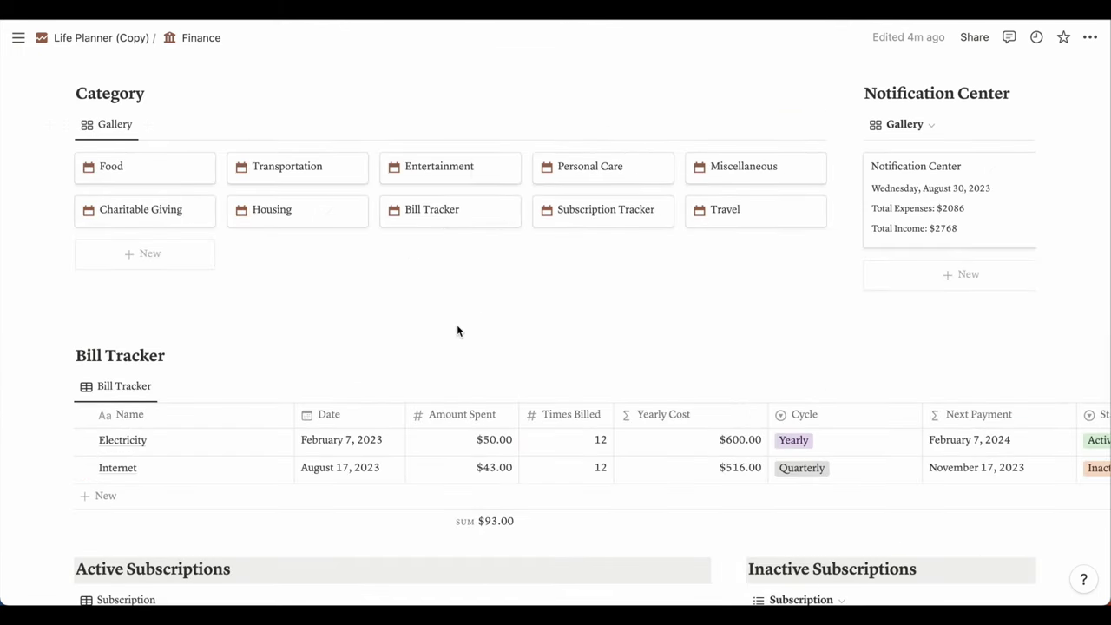
scroll(456, 327, "down", 3)
scroll(360, 233, "down", 3)
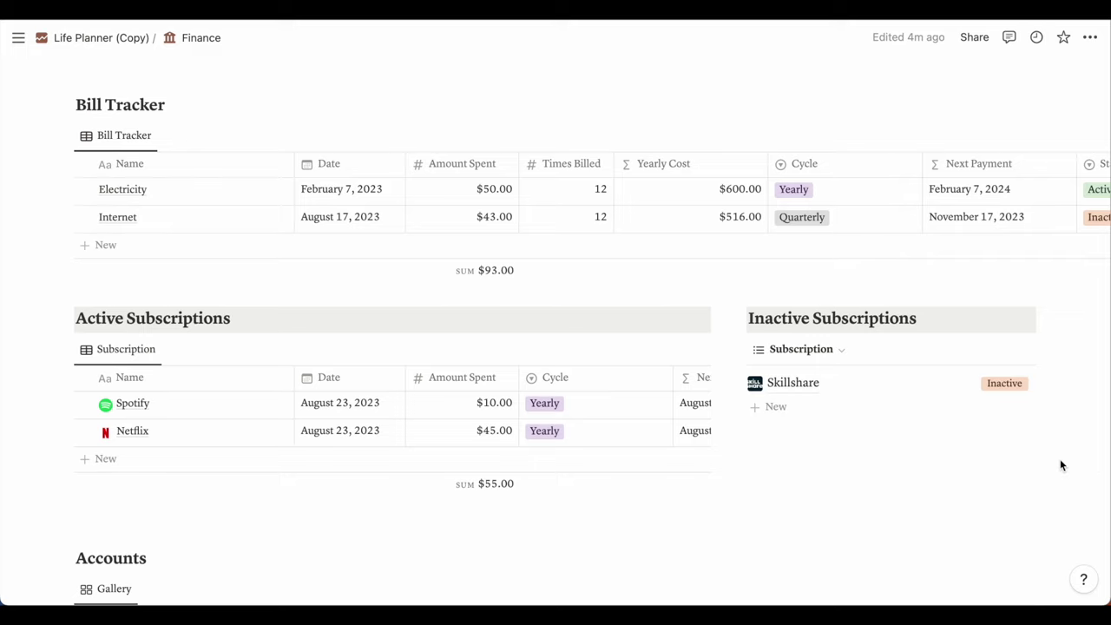
scroll(1060, 465, "down", 5)
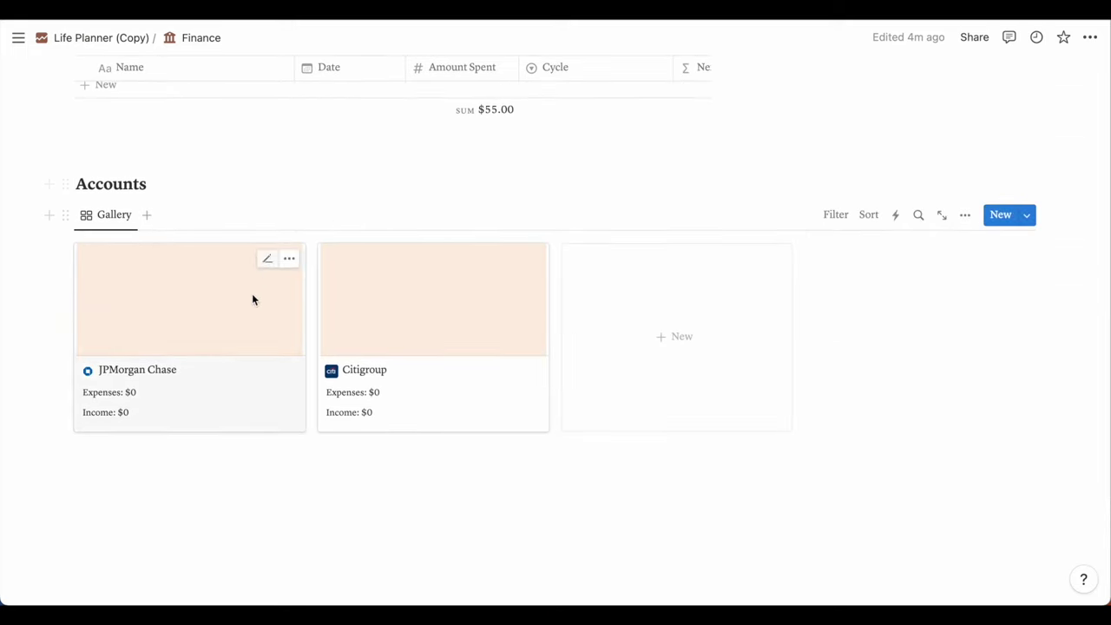
scroll(868, 441, "down", 1)
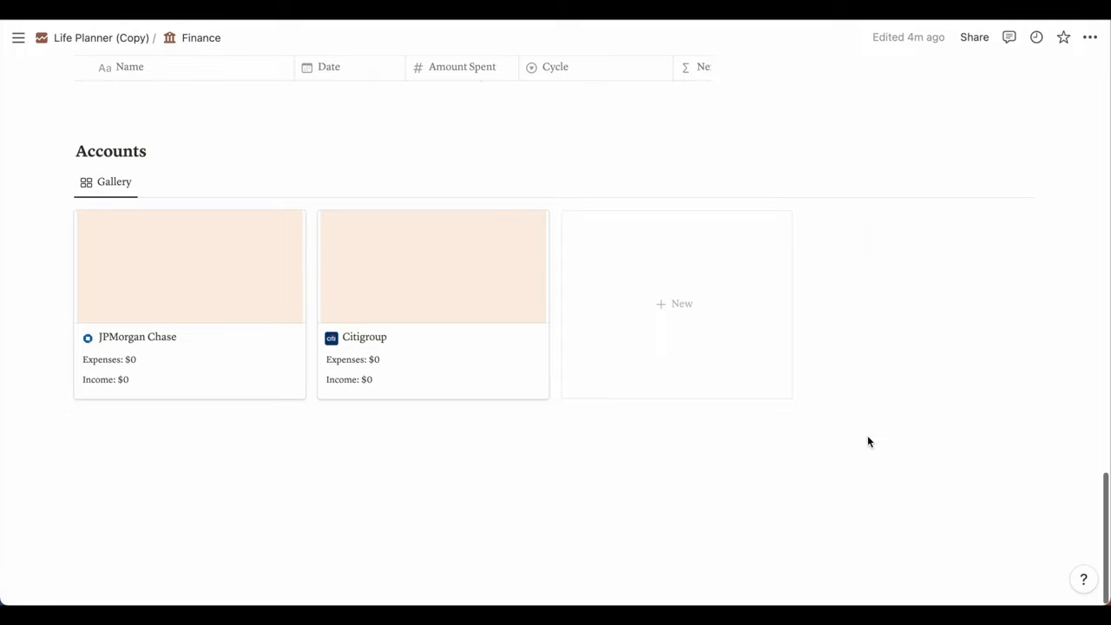
- Open the Self-care page and review its fitness, mood, sleep, medication, symptoms, hydration and medical appointment sections
scroll(867, 442, "up", 15)
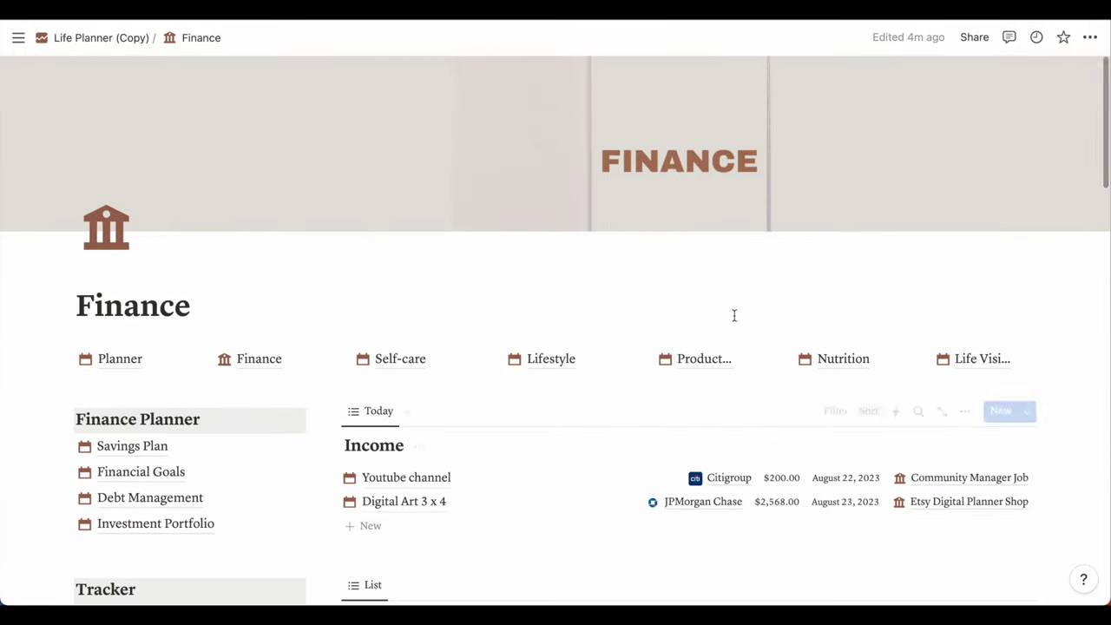
left_click(397, 359)
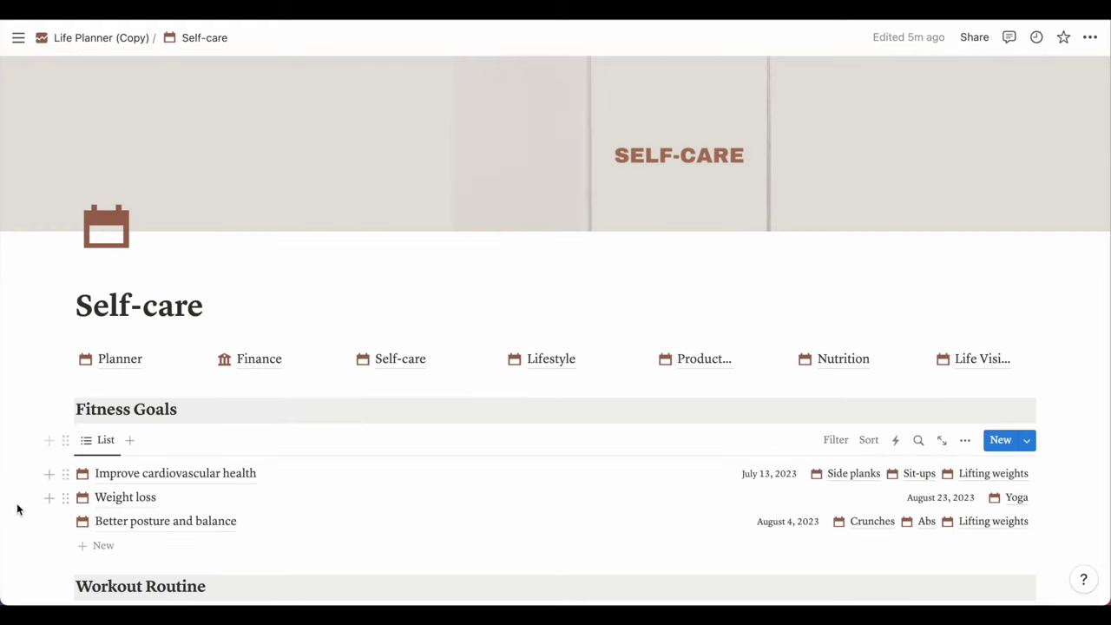
scroll(13, 516, "down", 5)
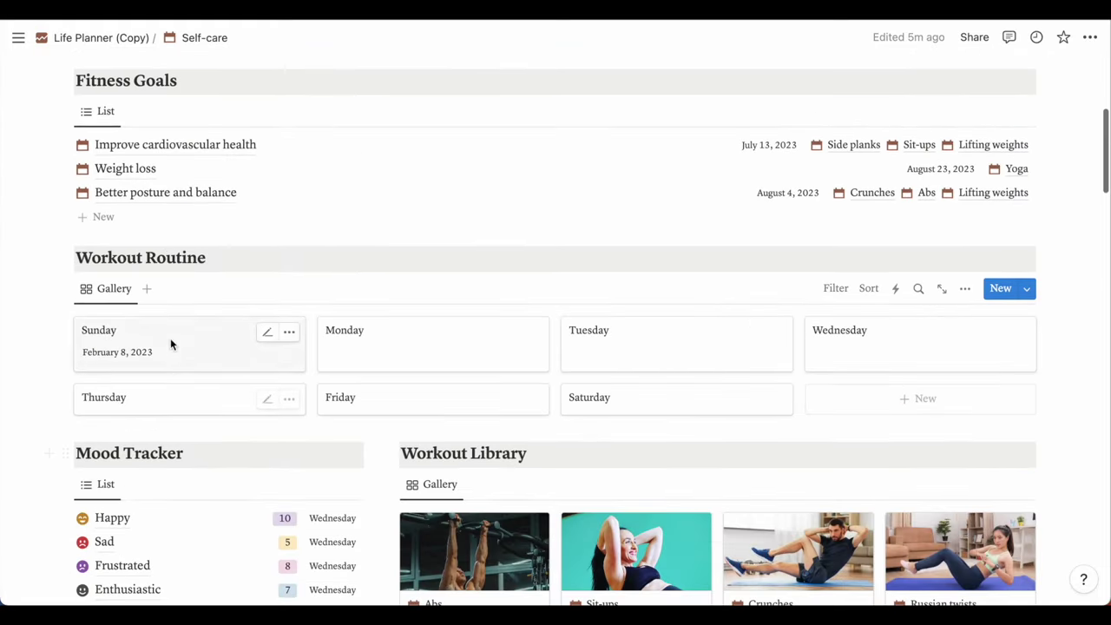
scroll(21, 460, "down", 4)
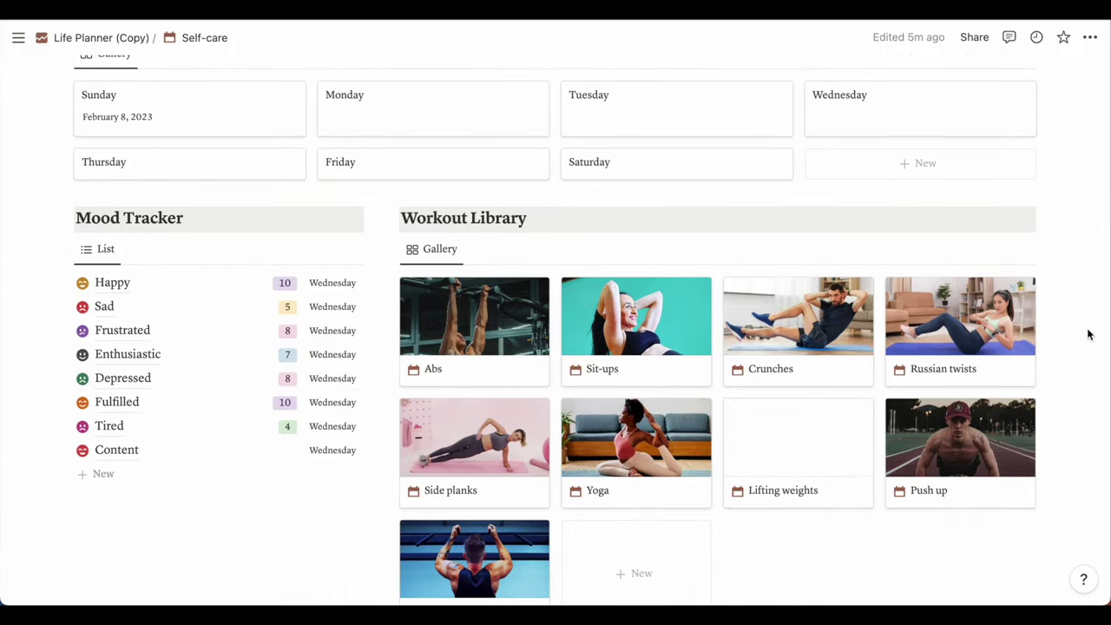
scroll(1086, 335, "down", 2)
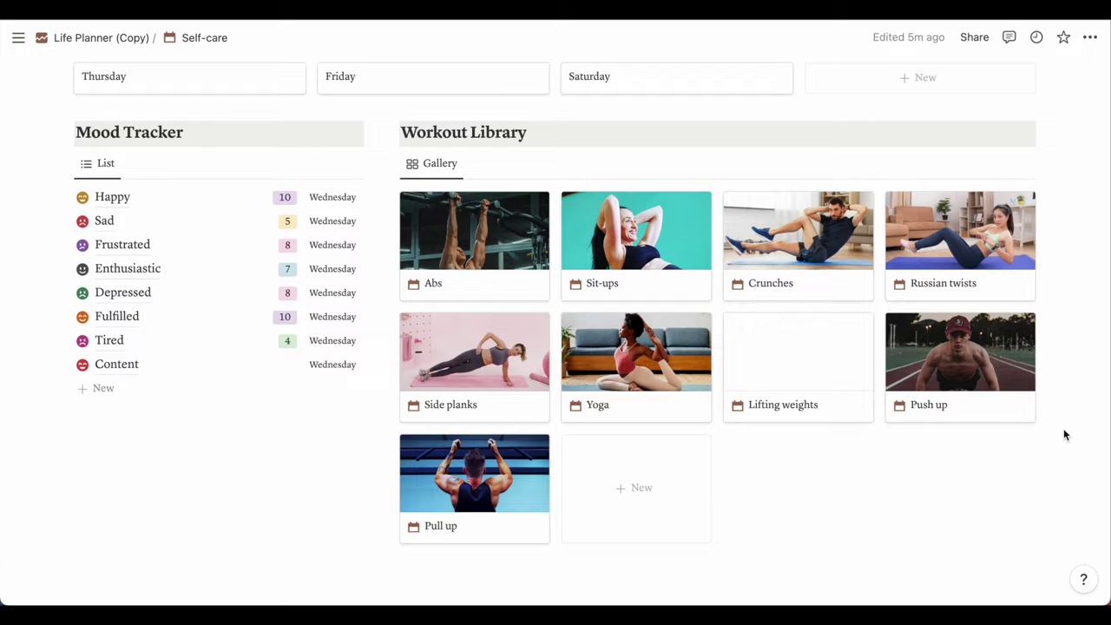
scroll(1065, 434, "down", 10)
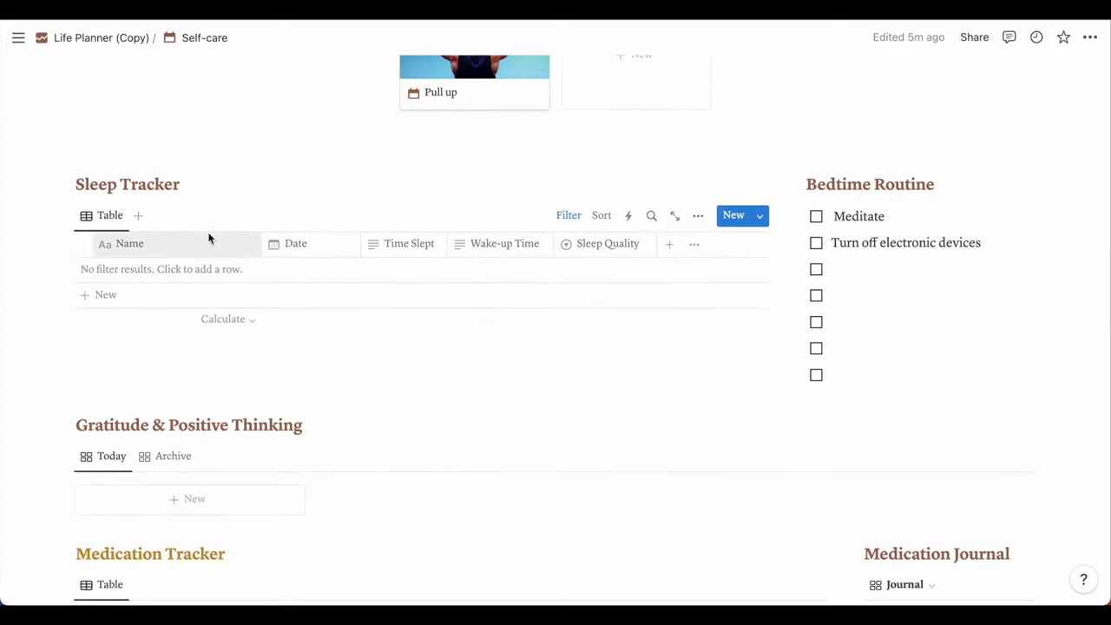
scroll(756, 359, "down", 4)
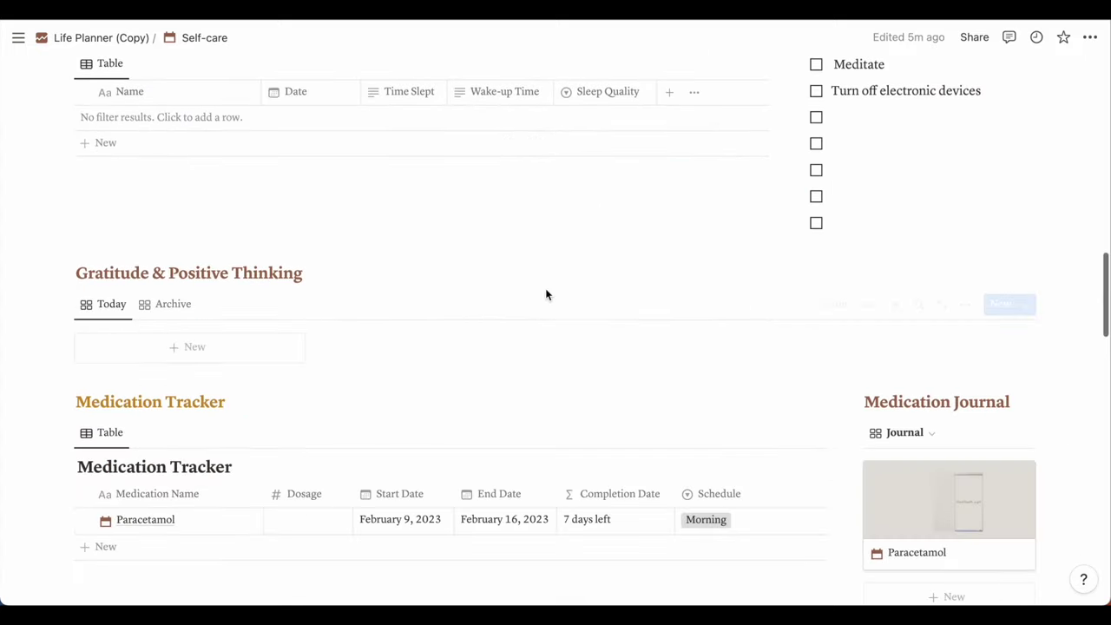
scroll(414, 360, "down", 3)
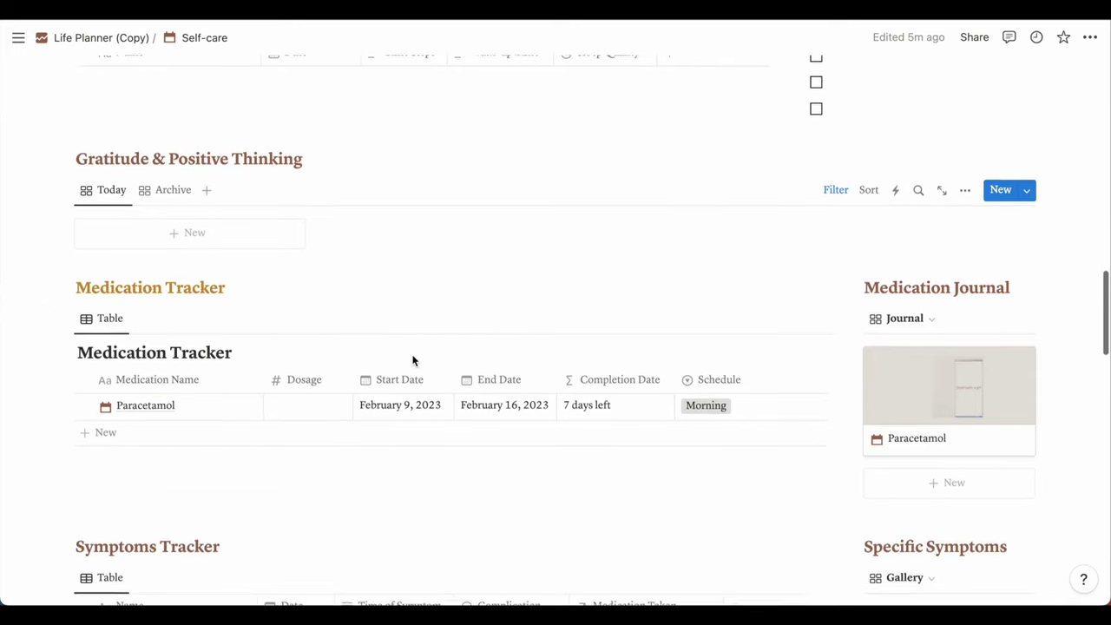
scroll(495, 458, "down", 10)
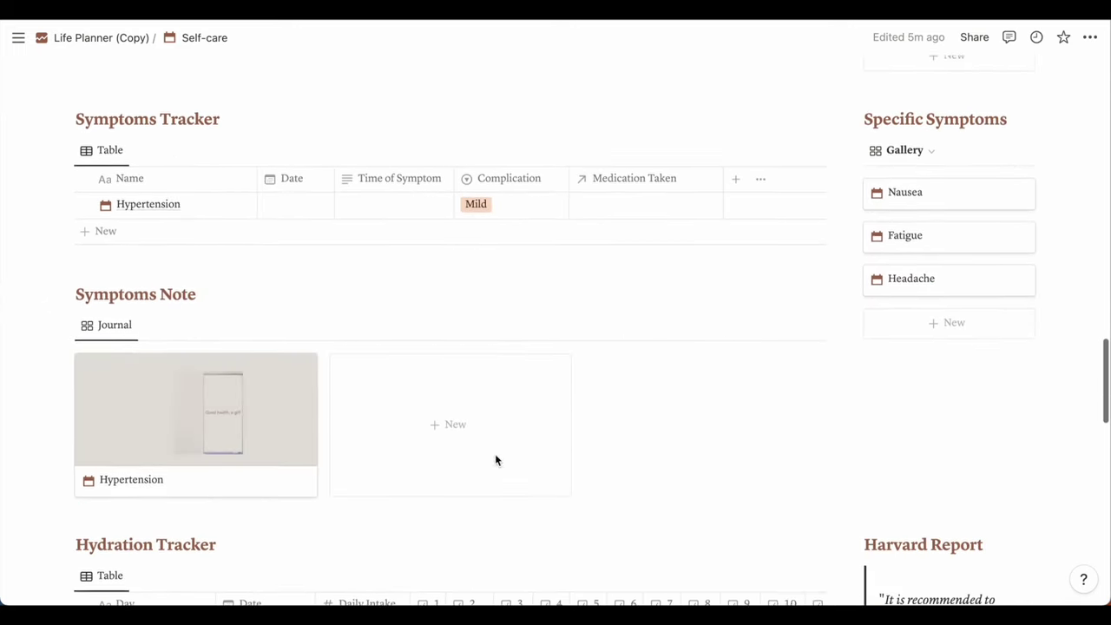
scroll(497, 460, "down", 10)
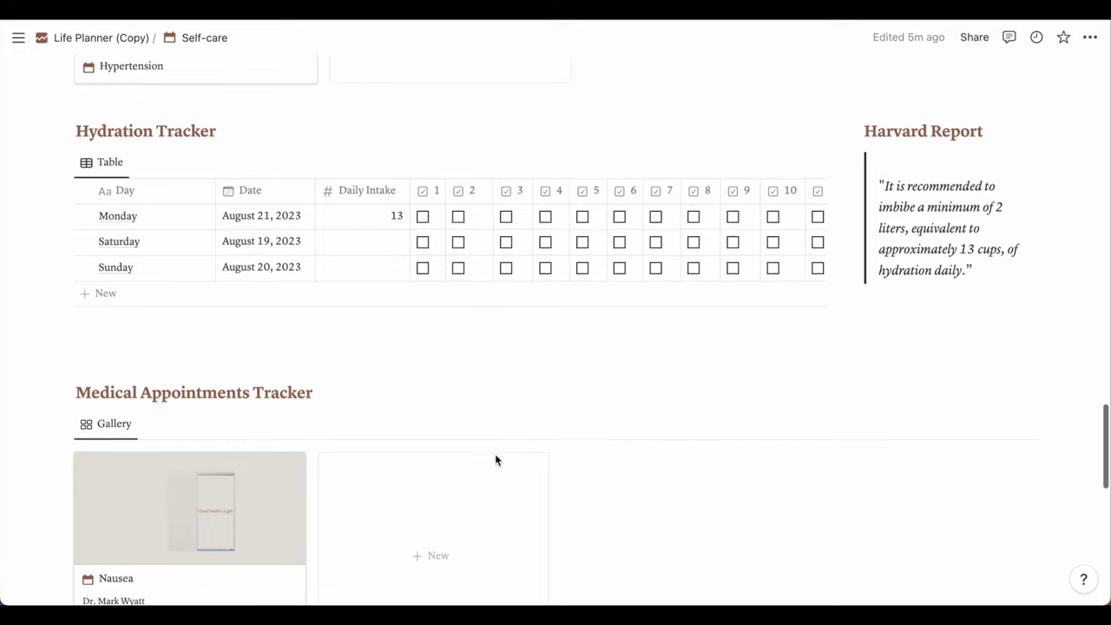
scroll(627, 330, "down", 7)
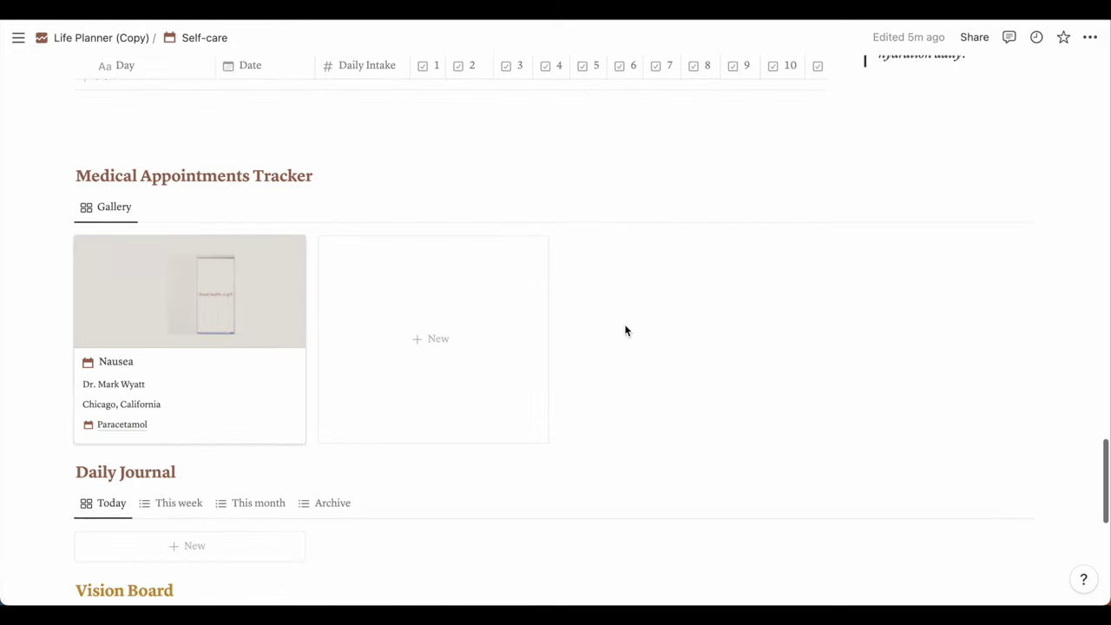
scroll(625, 329, "down", 8)
- Open the Lifestyle page and review its reading list, genres, movies, podcasts, travel planner, vision board, outfit log and weekly outfit planner
scroll(876, 393, "up", 20)
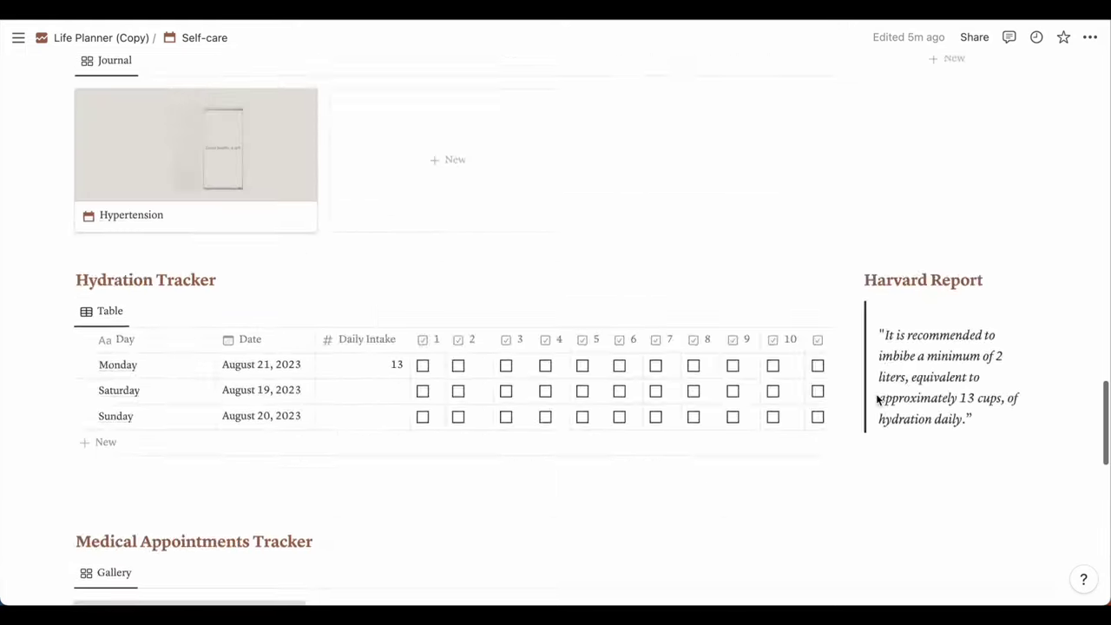
scroll(875, 398, "up", 20)
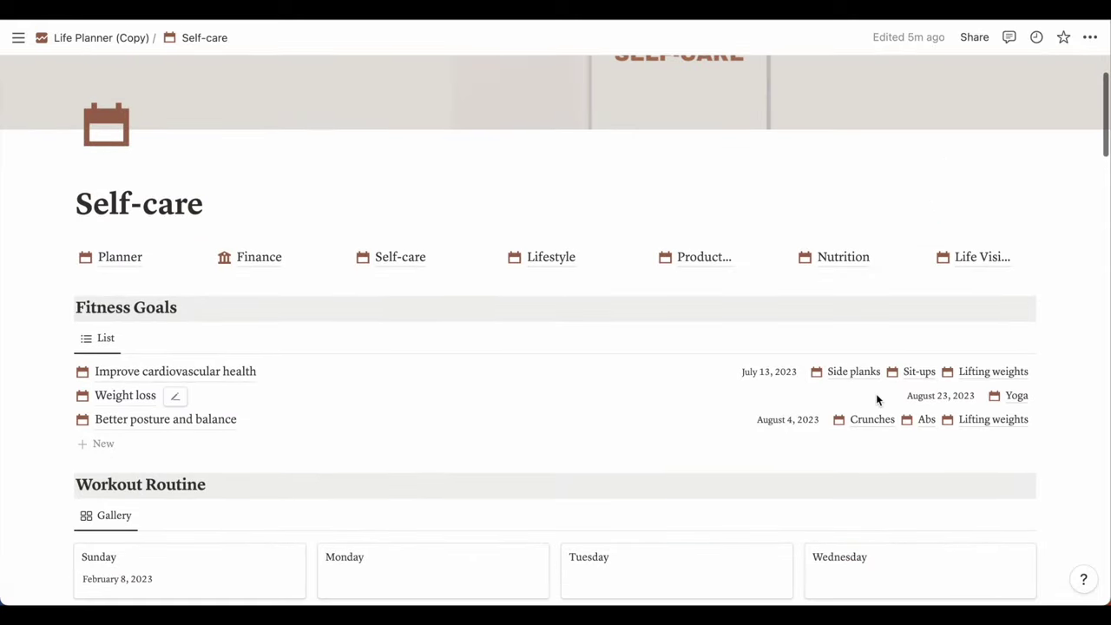
left_click(562, 260)
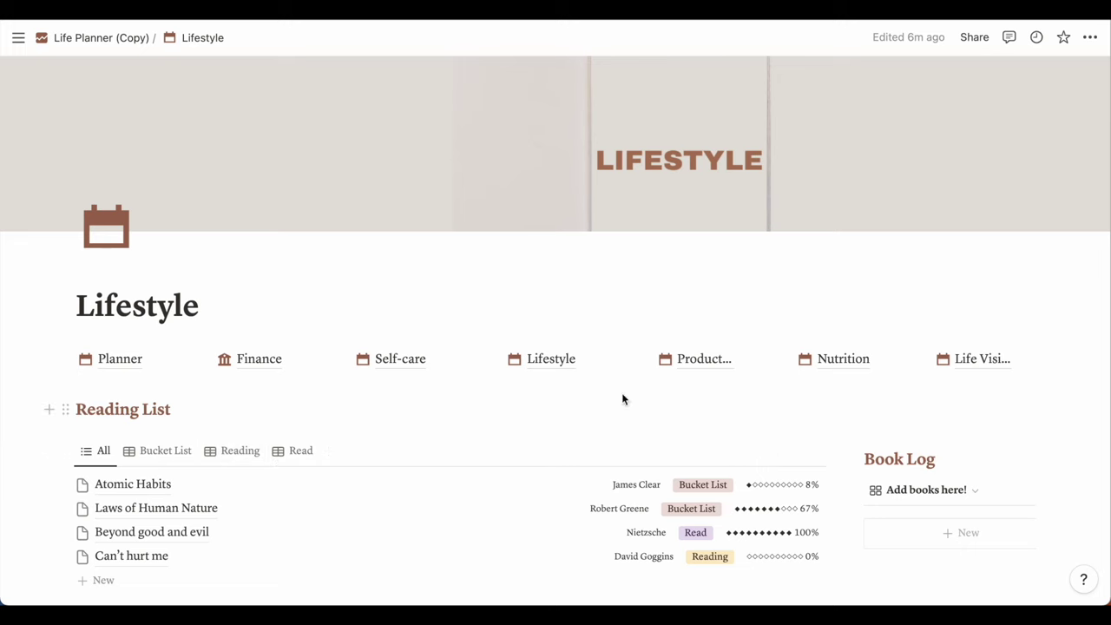
scroll(1055, 436, "down", 10)
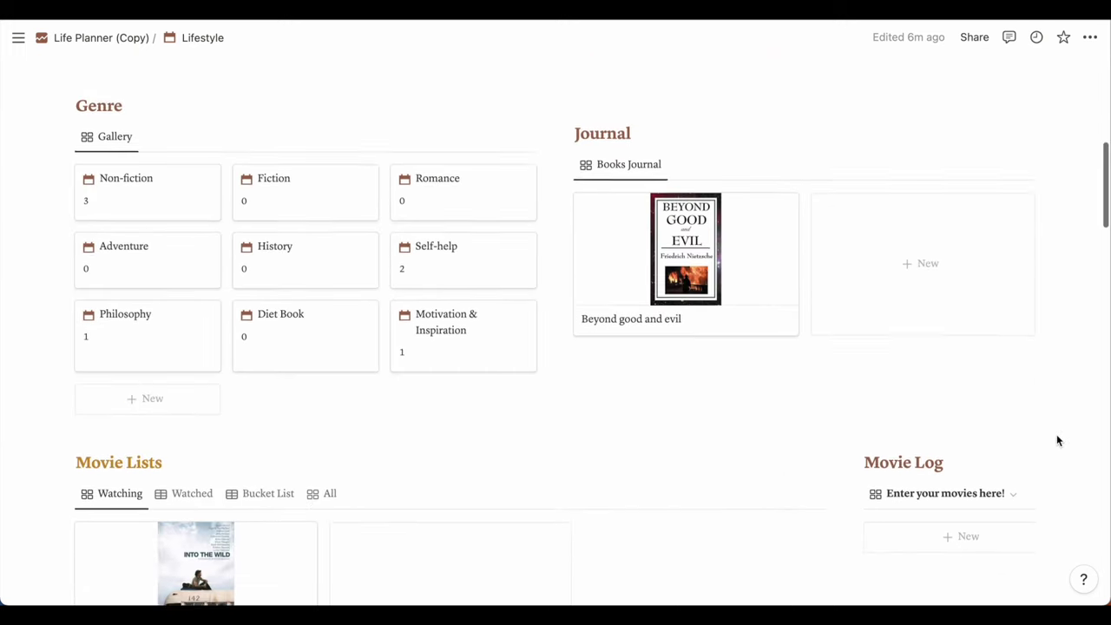
scroll(404, 424, "up", 3)
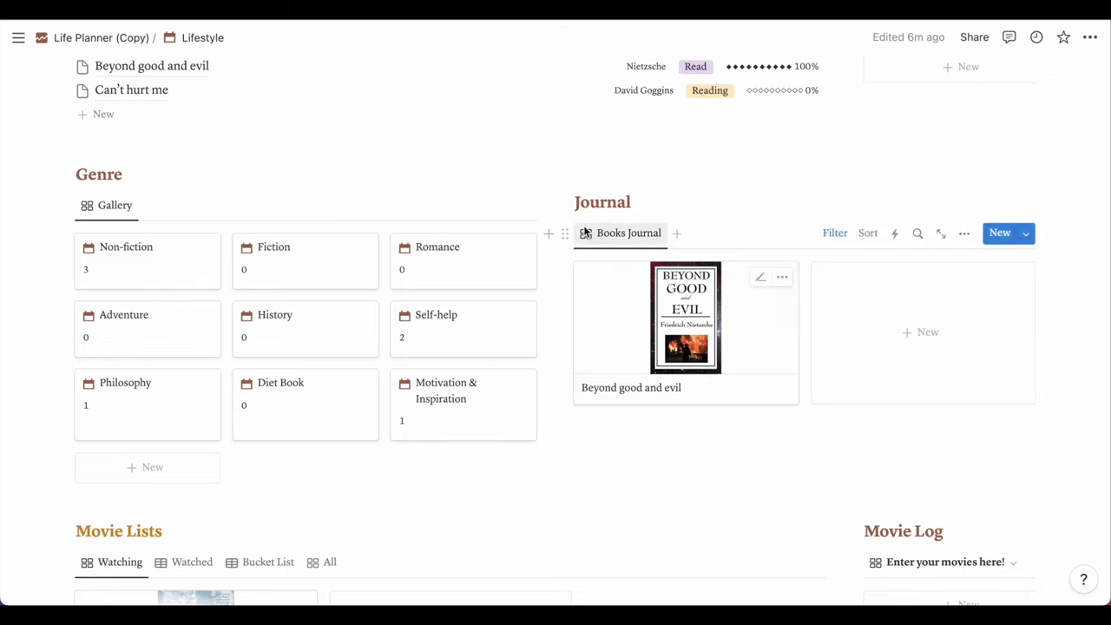
scroll(496, 496, "down", 8)
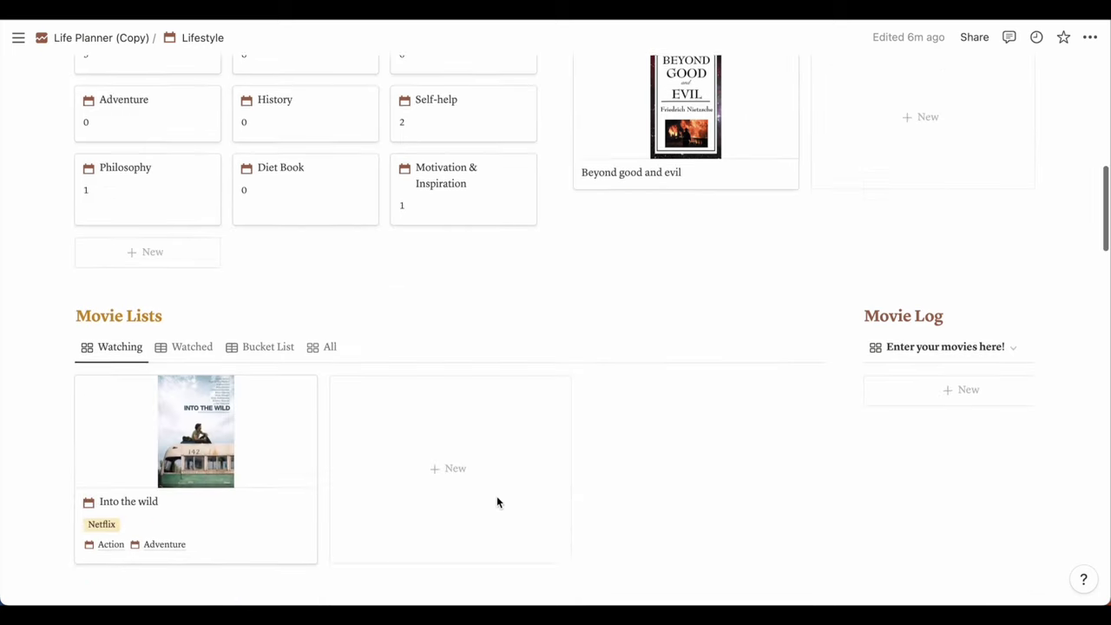
scroll(497, 496, "down", 5)
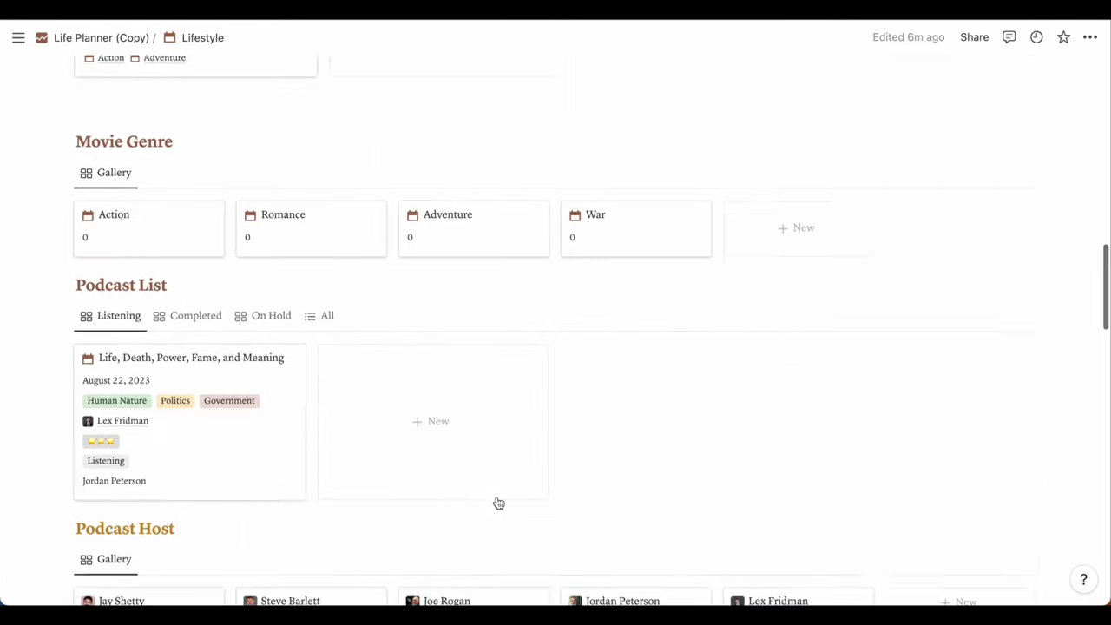
scroll(497, 496, "down", 7)
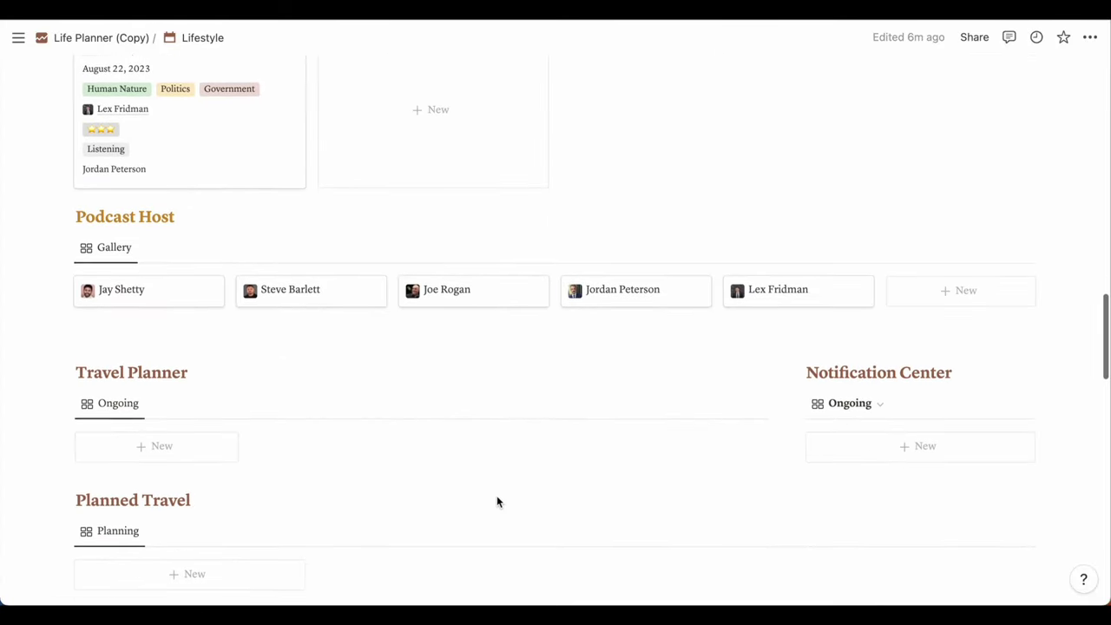
scroll(497, 502, "down", 4)
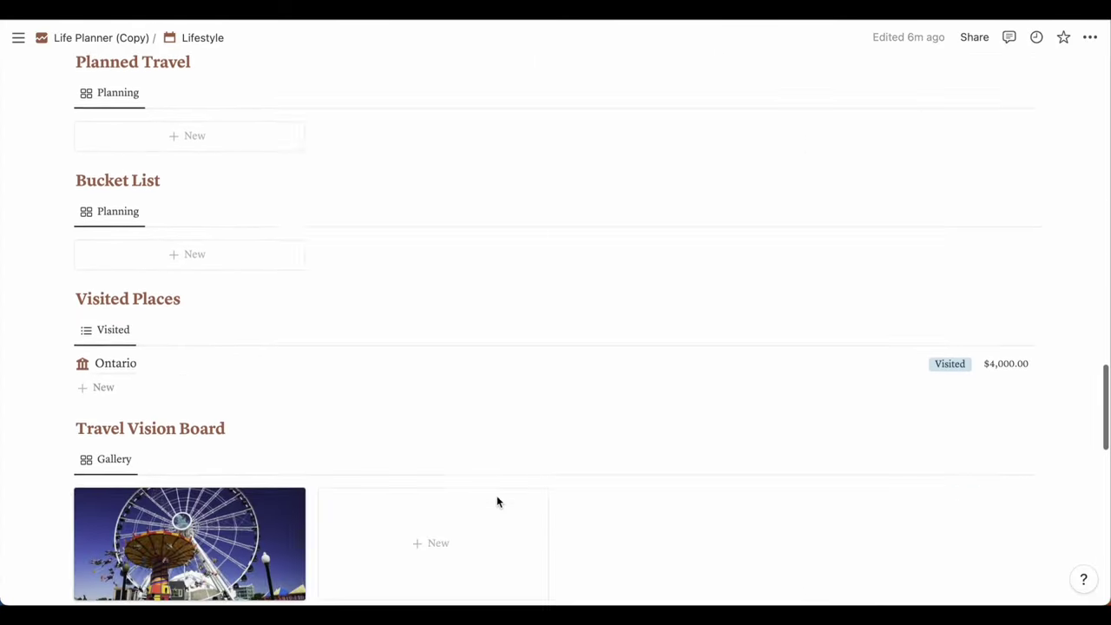
scroll(498, 502, "down", 7)
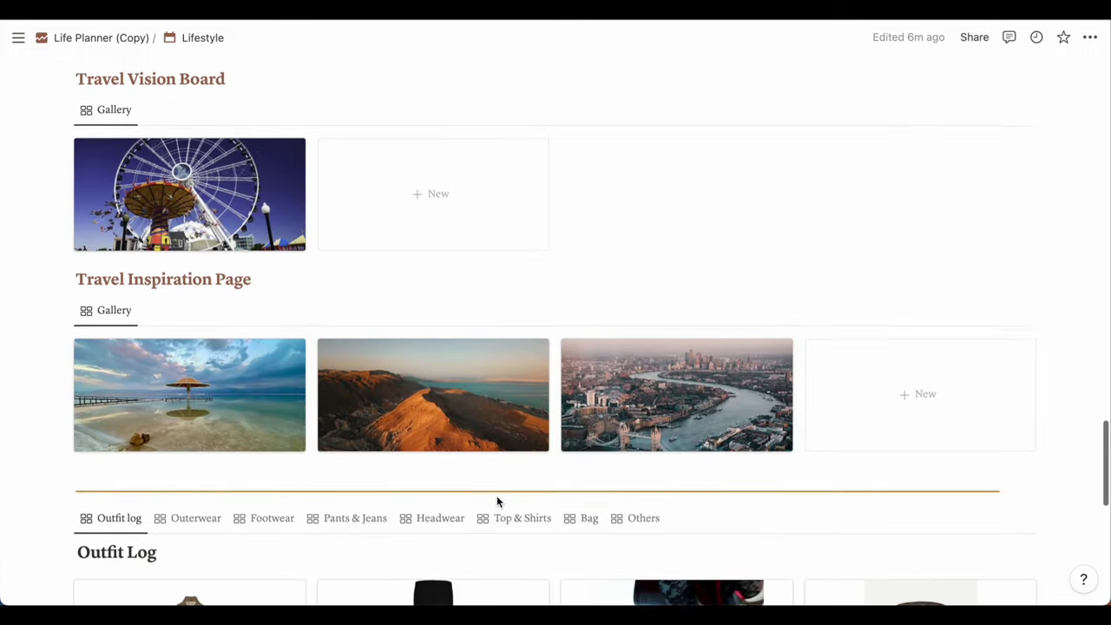
scroll(496, 502, "down", 6)
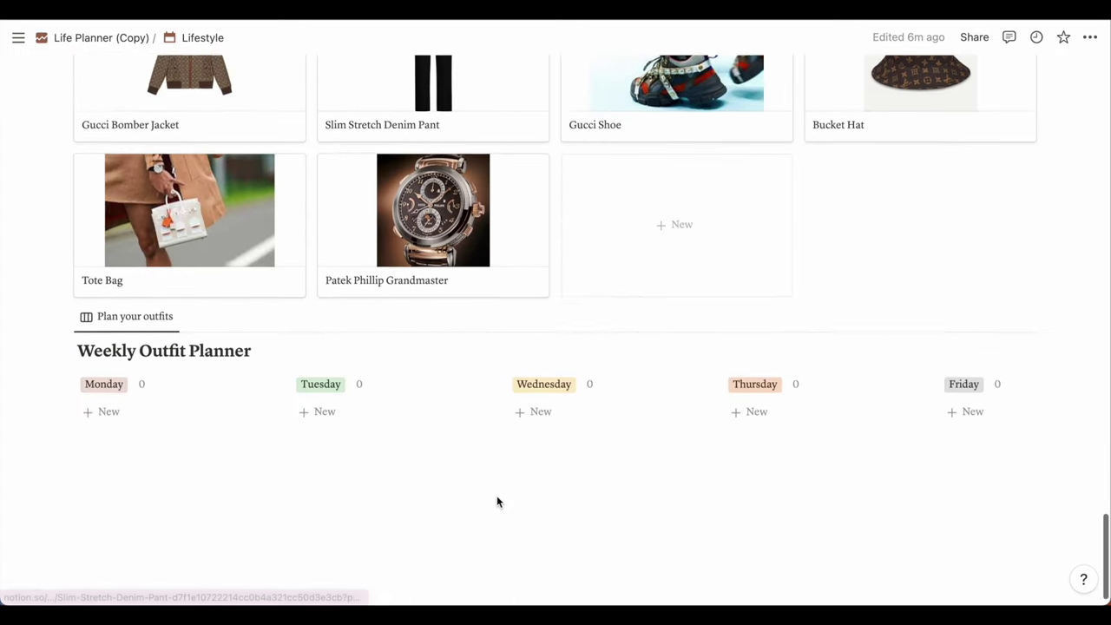
- Open the Productivity page and review its to-do lists, habit tracker, unhealthy habits, project hub, project planner, meetings and learning hub
scroll(497, 502, "up", 4)
scroll(496, 502, "up", 20)
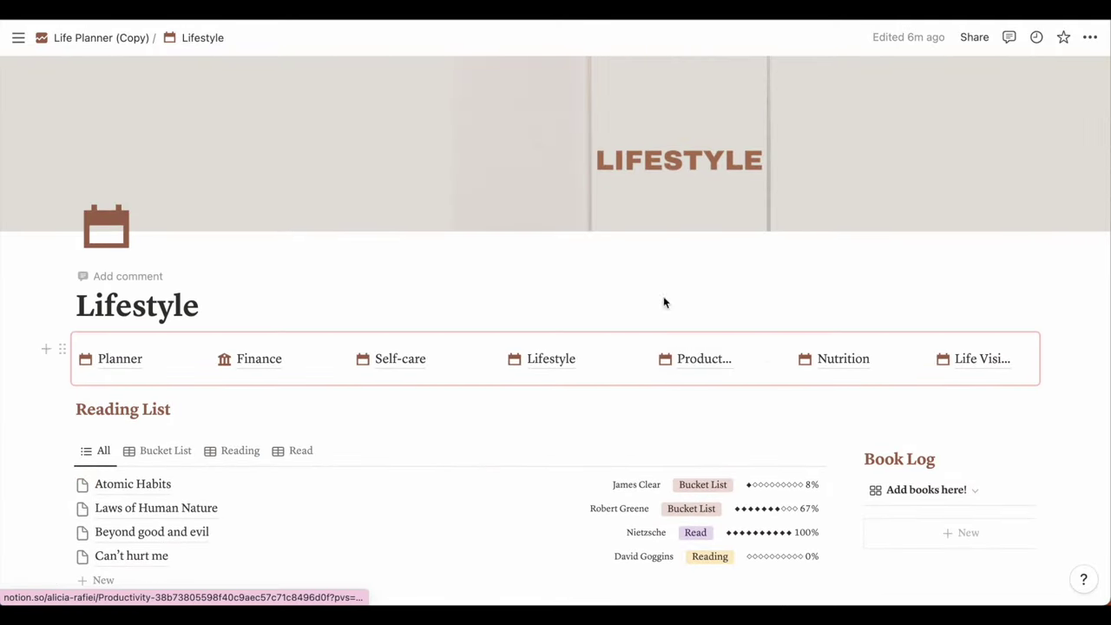
left_click(707, 362)
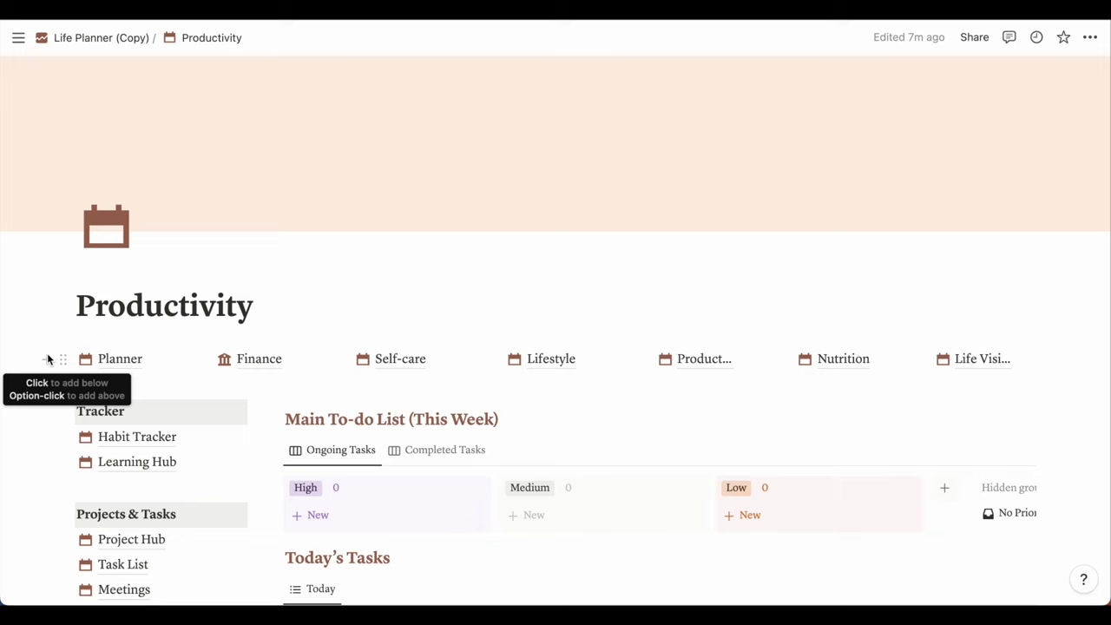
scroll(48, 356, "down", 5)
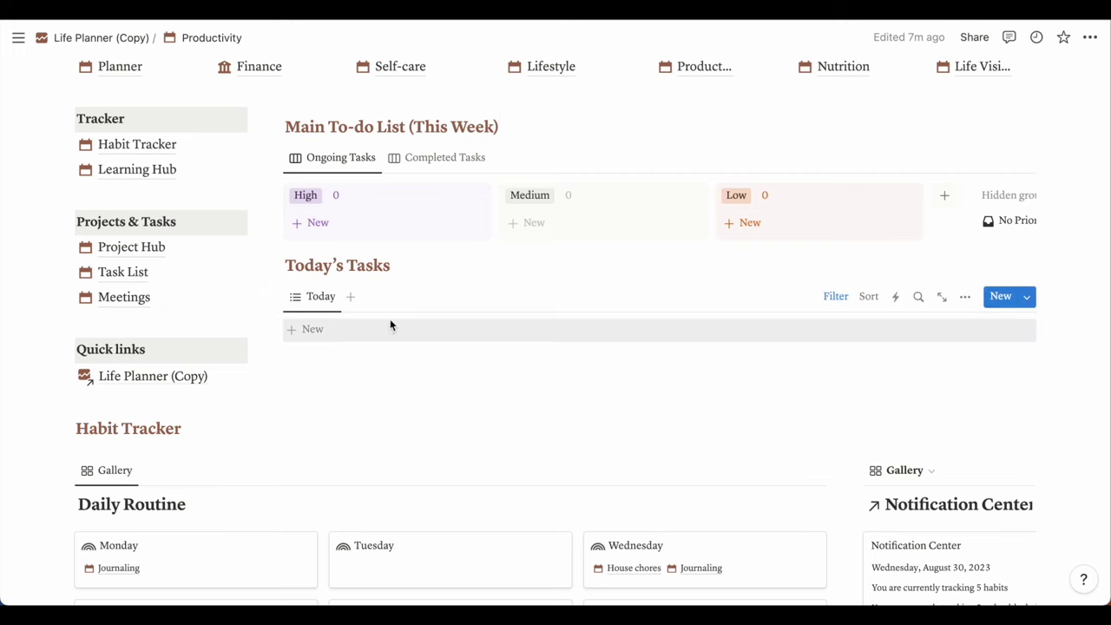
scroll(370, 385, "down", 10)
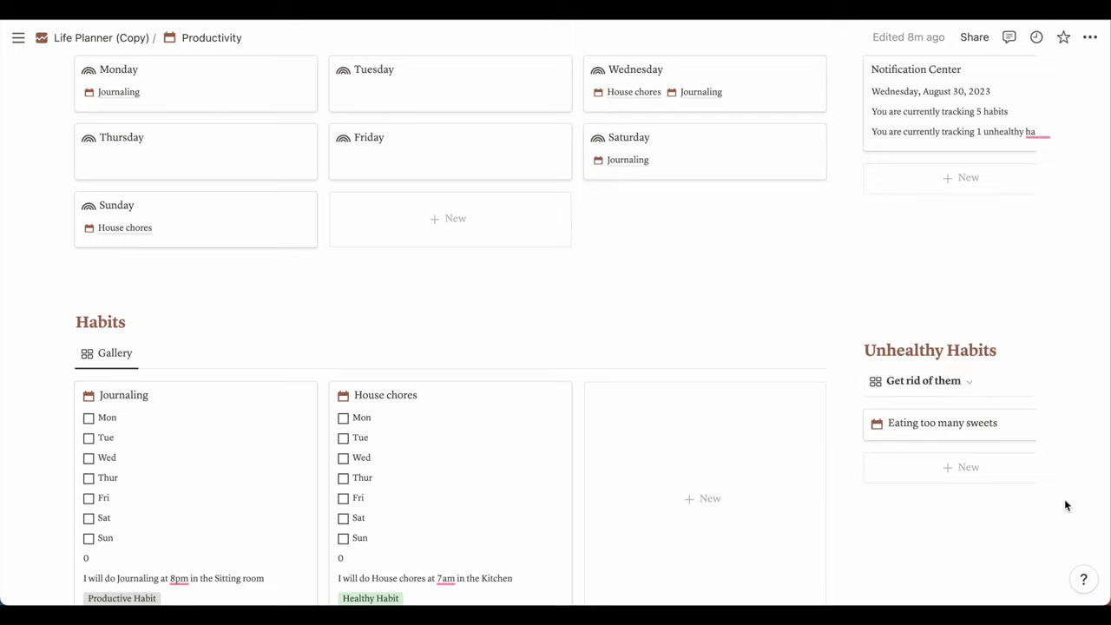
scroll(1064, 498, "down", 10)
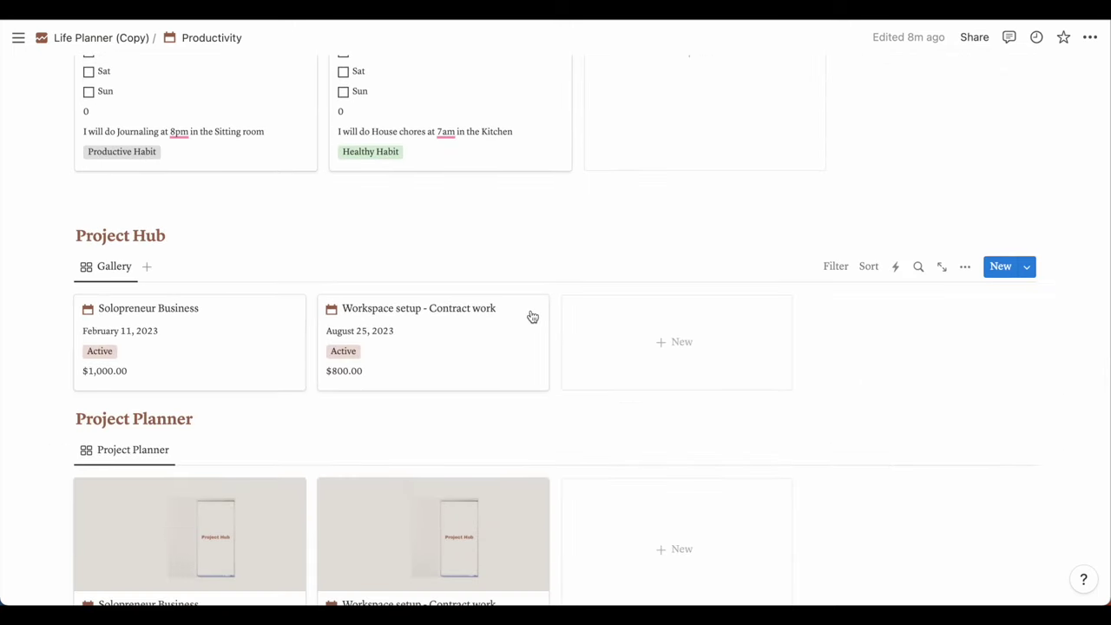
scroll(602, 407, "down", 4)
scroll(603, 414, "down", 10)
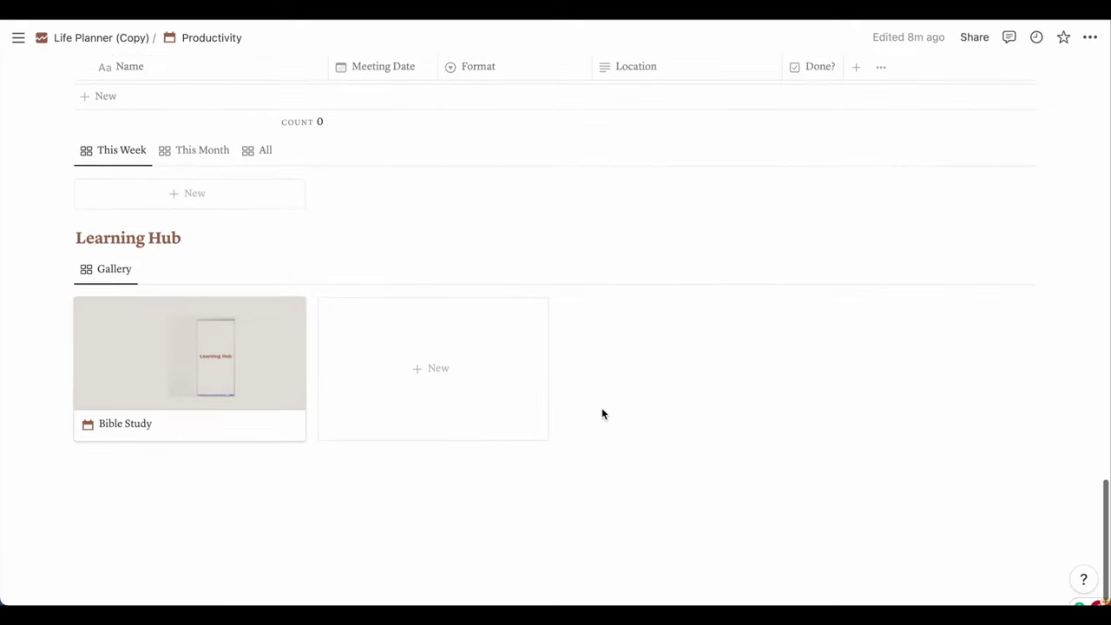
- Open the Nutrition page and review its meal planner, meal calendar, food journal, grocery list and food log
scroll(601, 407, "up", 9)
scroll(603, 415, "up", 10)
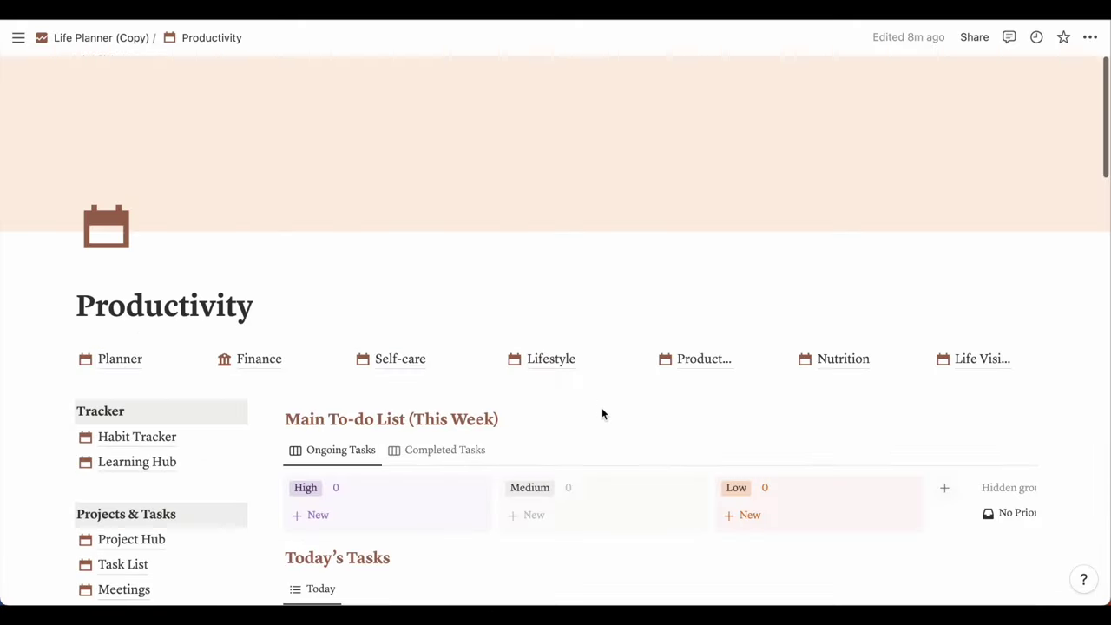
left_click(847, 360)
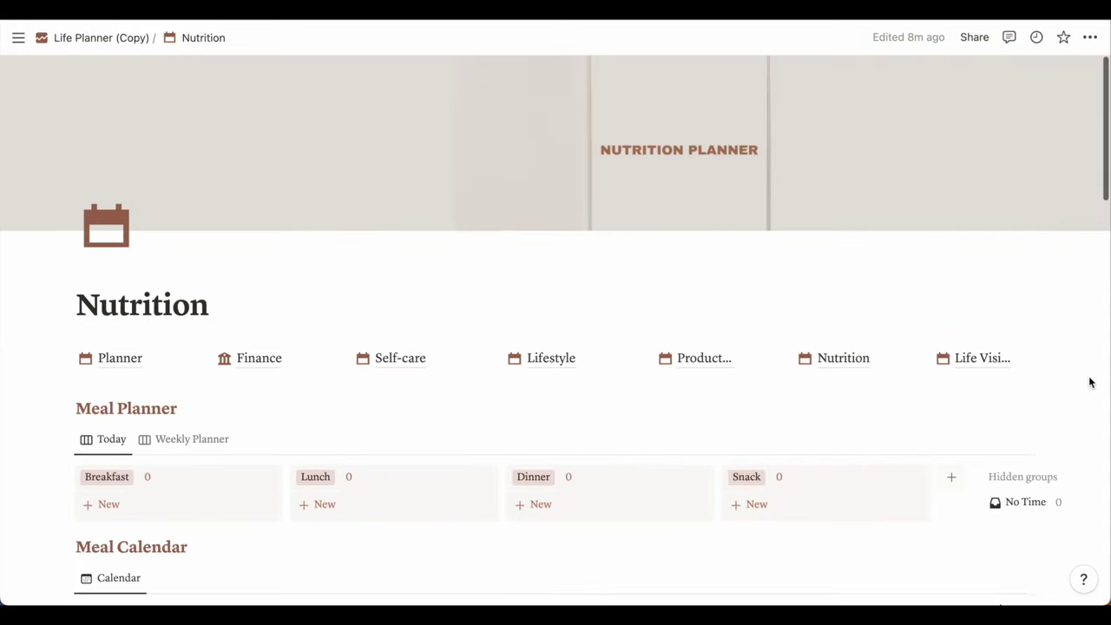
scroll(1090, 382, "down", 5)
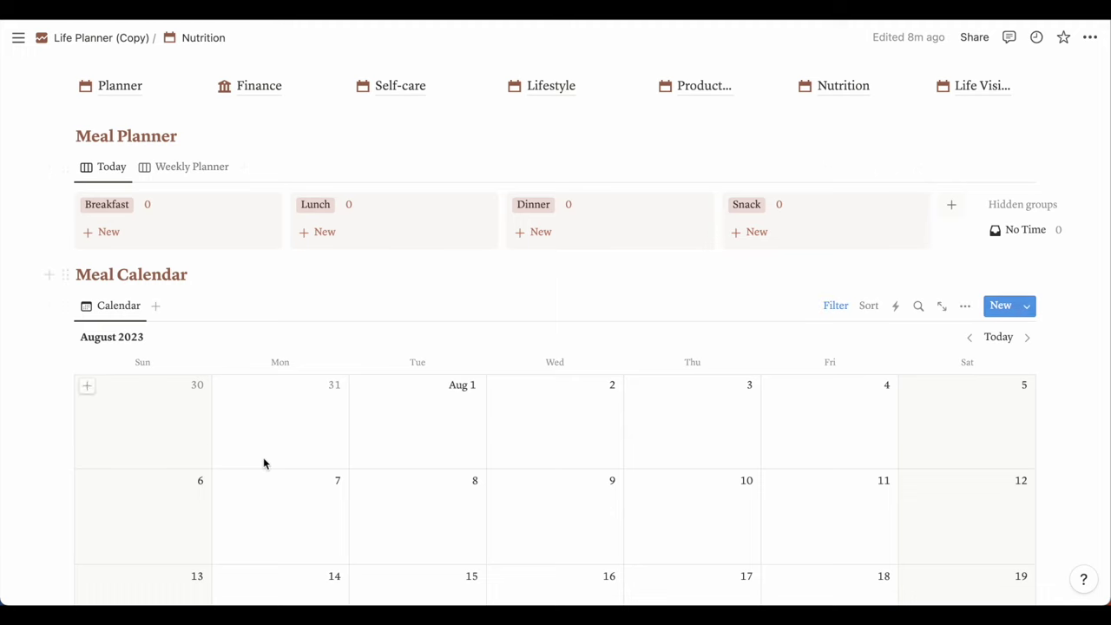
scroll(267, 463, "down", 5)
scroll(270, 462, "down", 4)
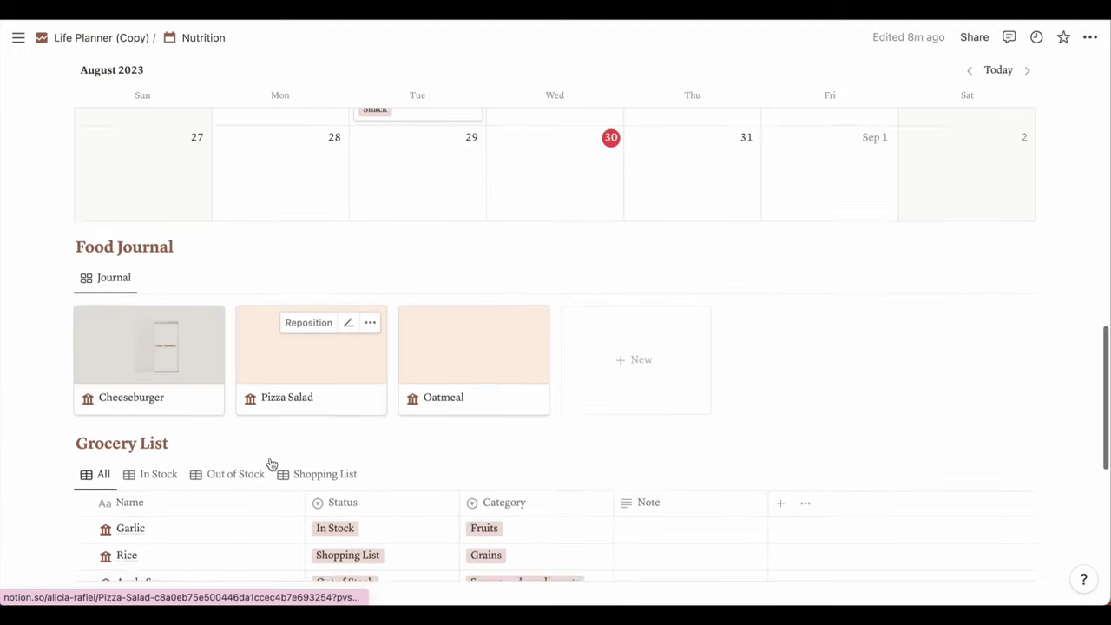
scroll(270, 461, "down", 1)
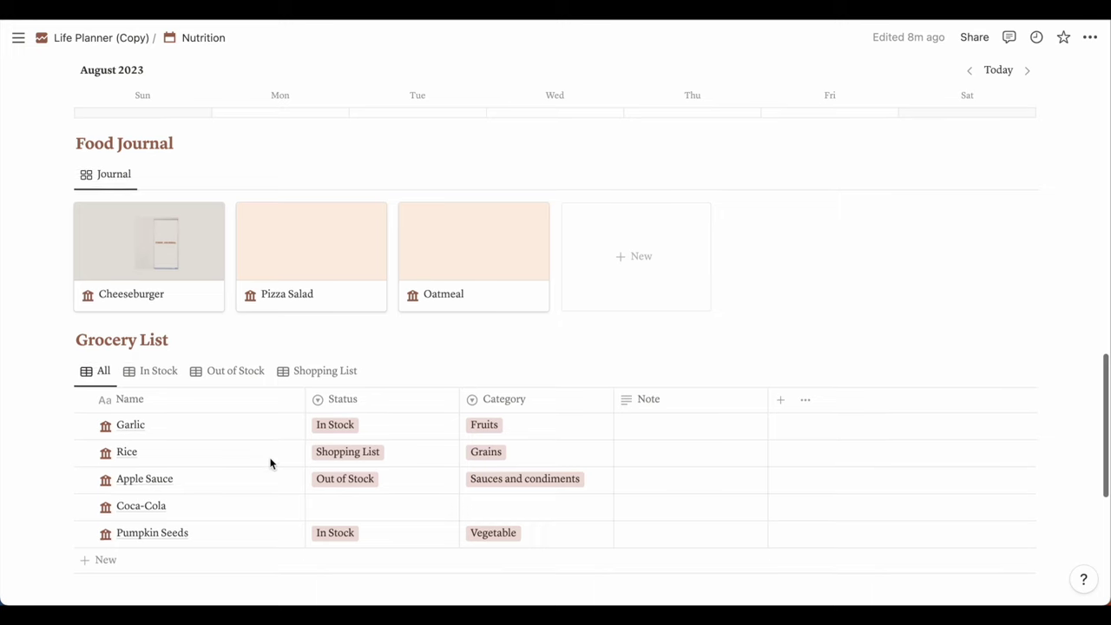
scroll(338, 191, "down", 8)
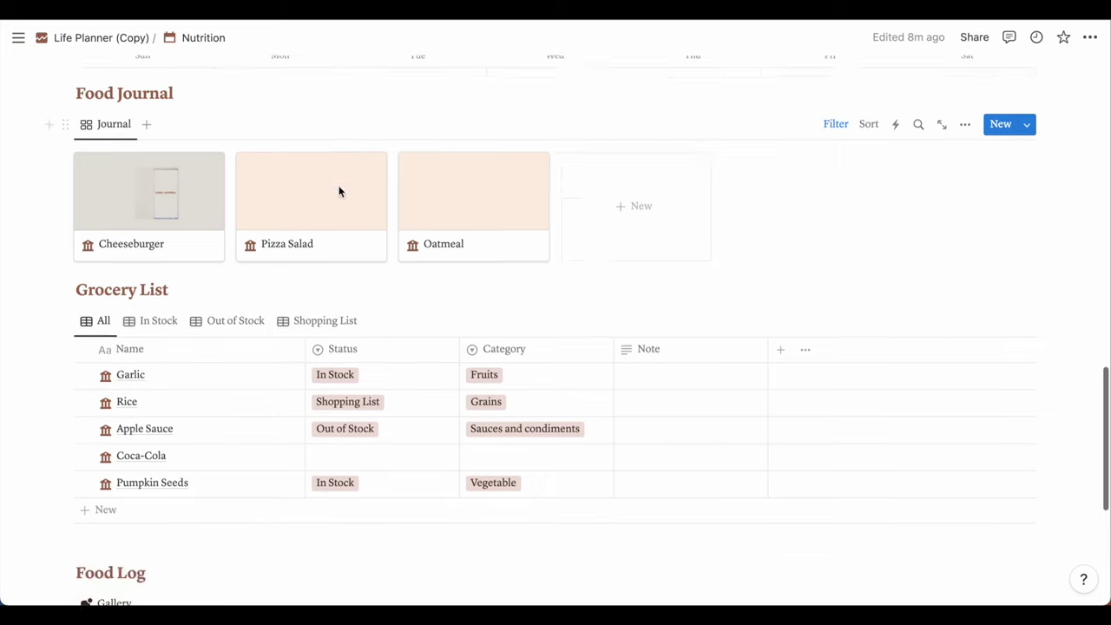
- Open the Life Vision page and review its vision board, affirmations, themes, long-term and short-term goals, manifestation planner and SWOT analysis
scroll(486, 369, "up", 20)
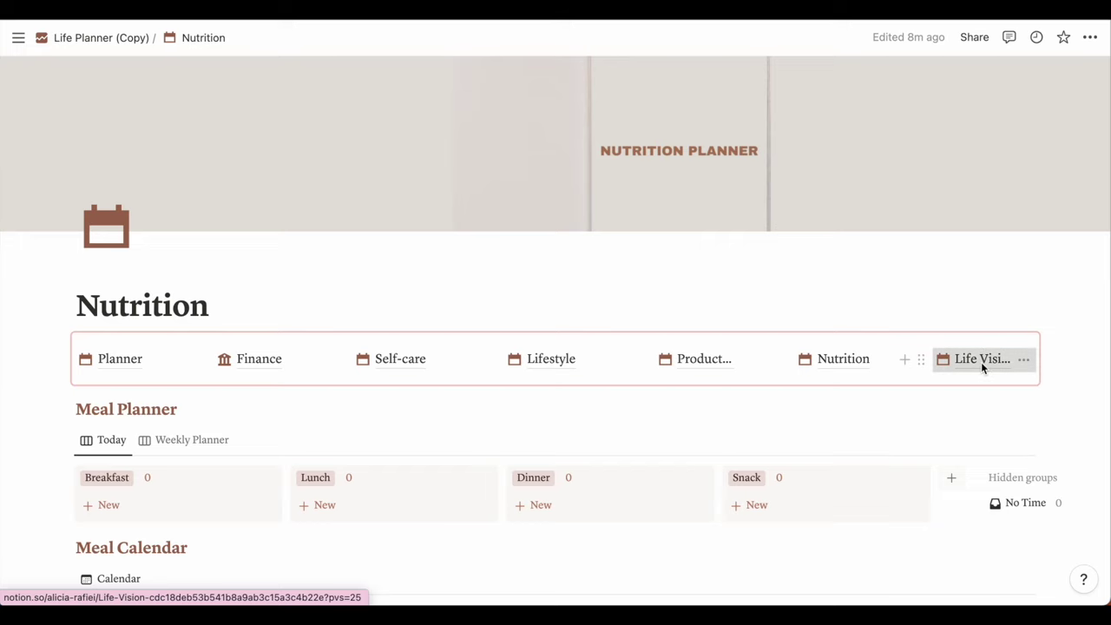
left_click(981, 362)
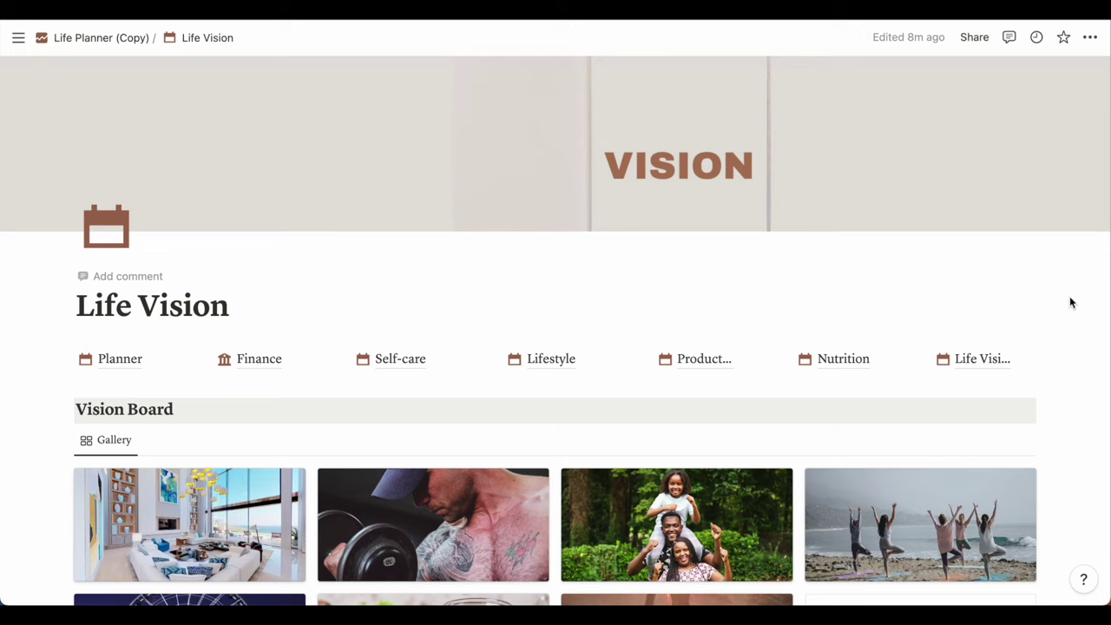
scroll(1066, 372, "down", 5)
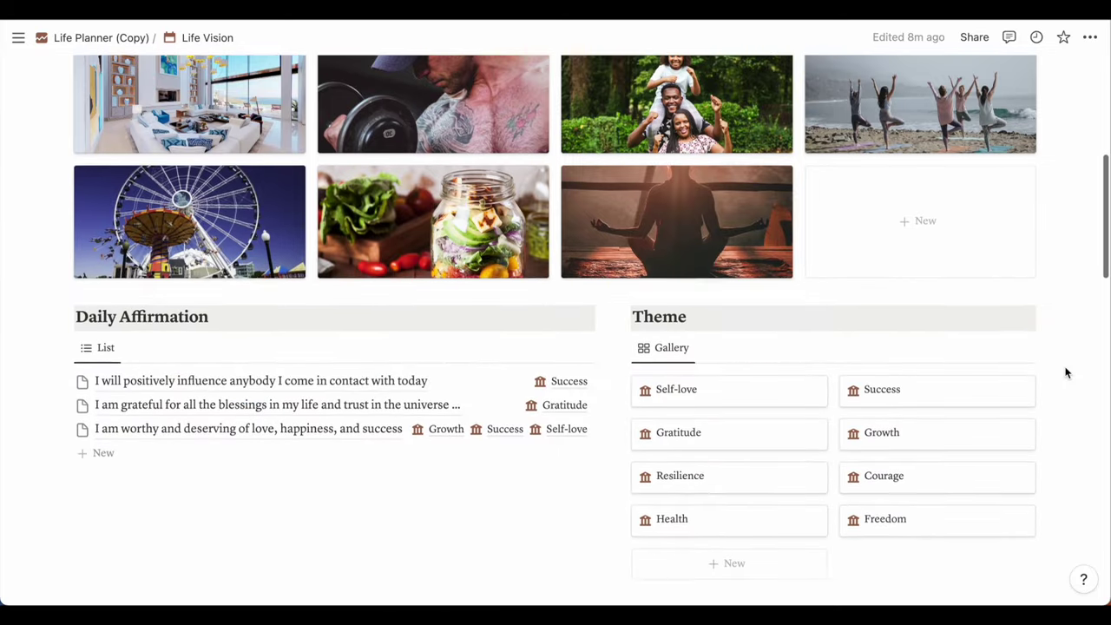
scroll(1067, 372, "down", 2)
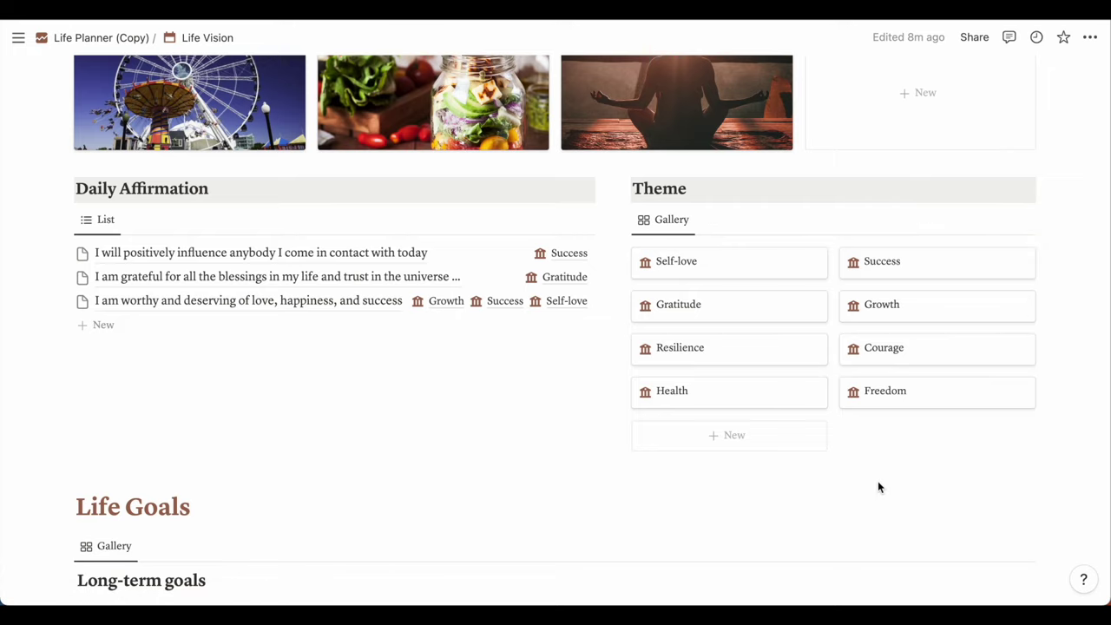
scroll(878, 480, "down", 3)
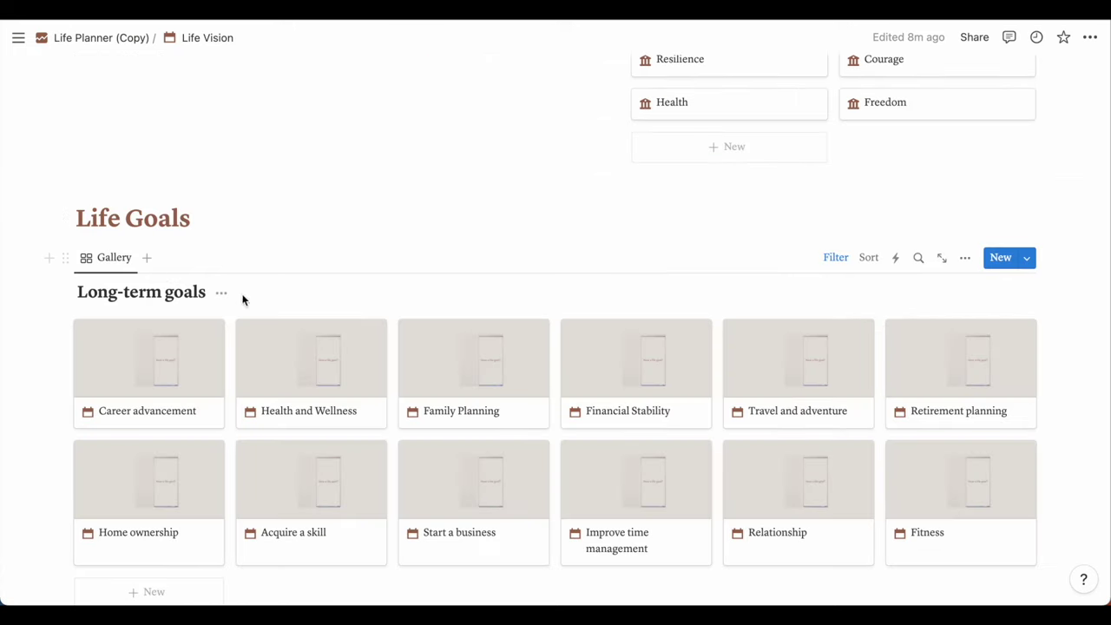
scroll(256, 318, "down", 3)
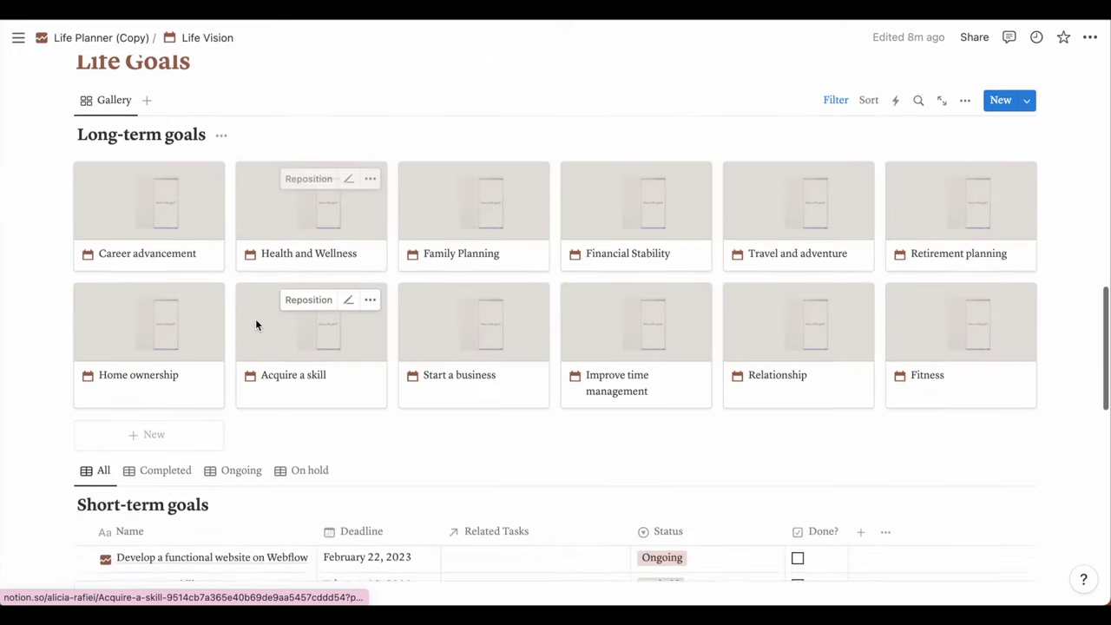
scroll(349, 404, "down", 6)
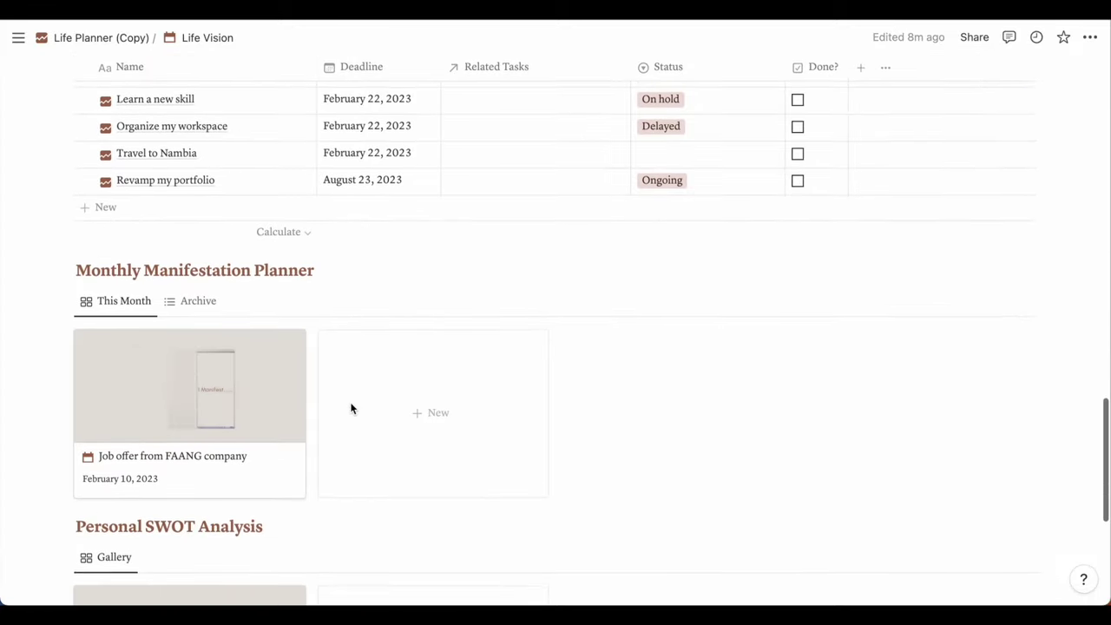
scroll(351, 408, "down", 1)
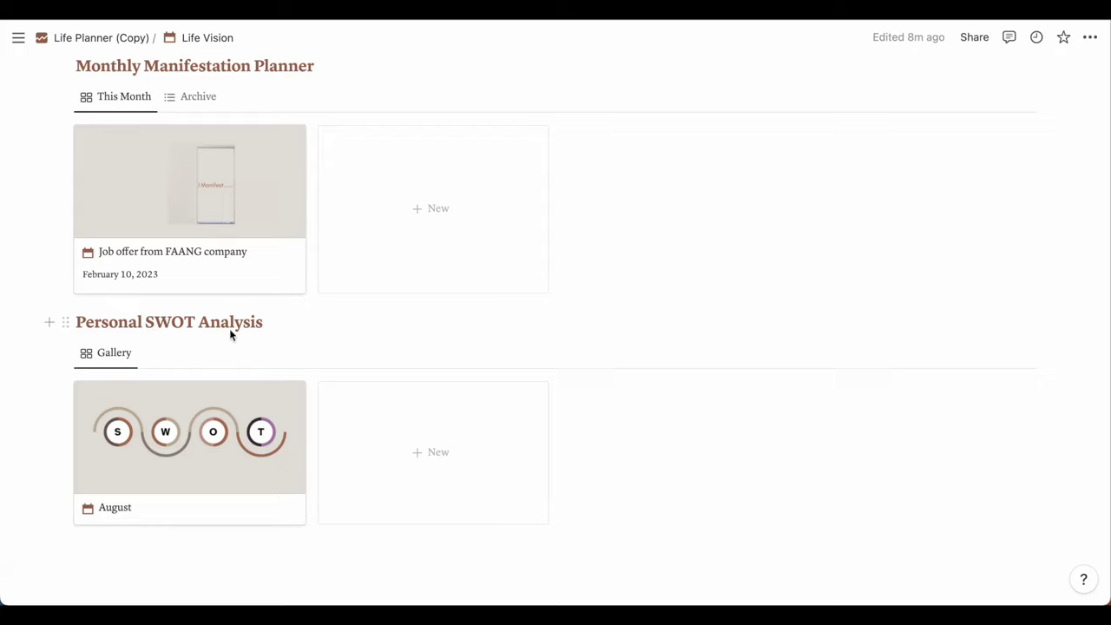
- Return from the Life Vision page to the main Life Planner (Copy) dashboard
scroll(327, 341, "up", 20)
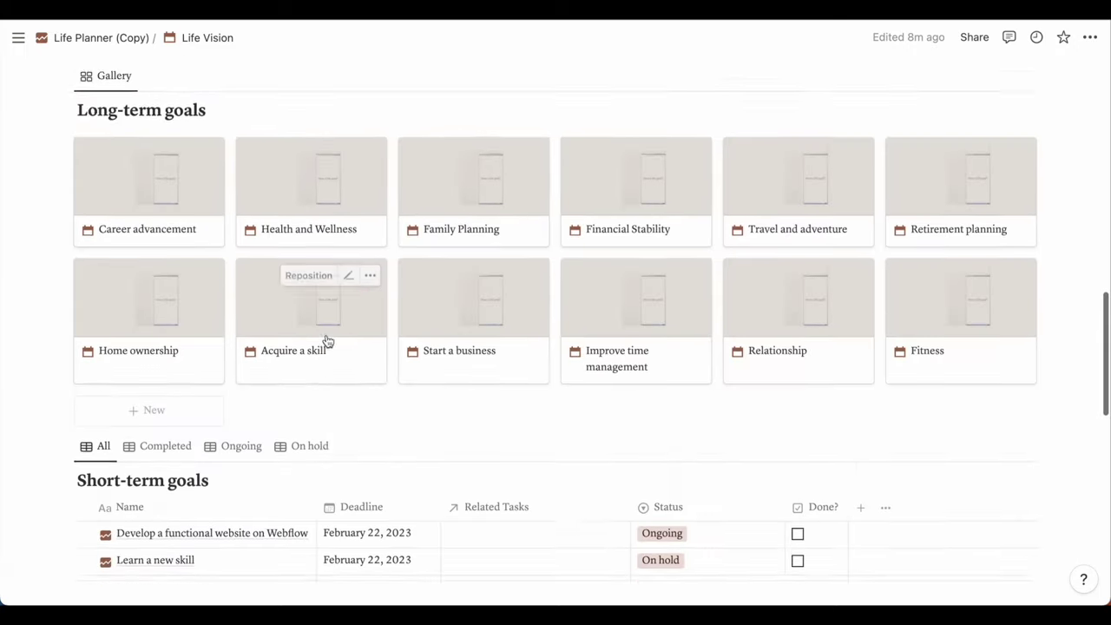
scroll(327, 342, "up", 2)
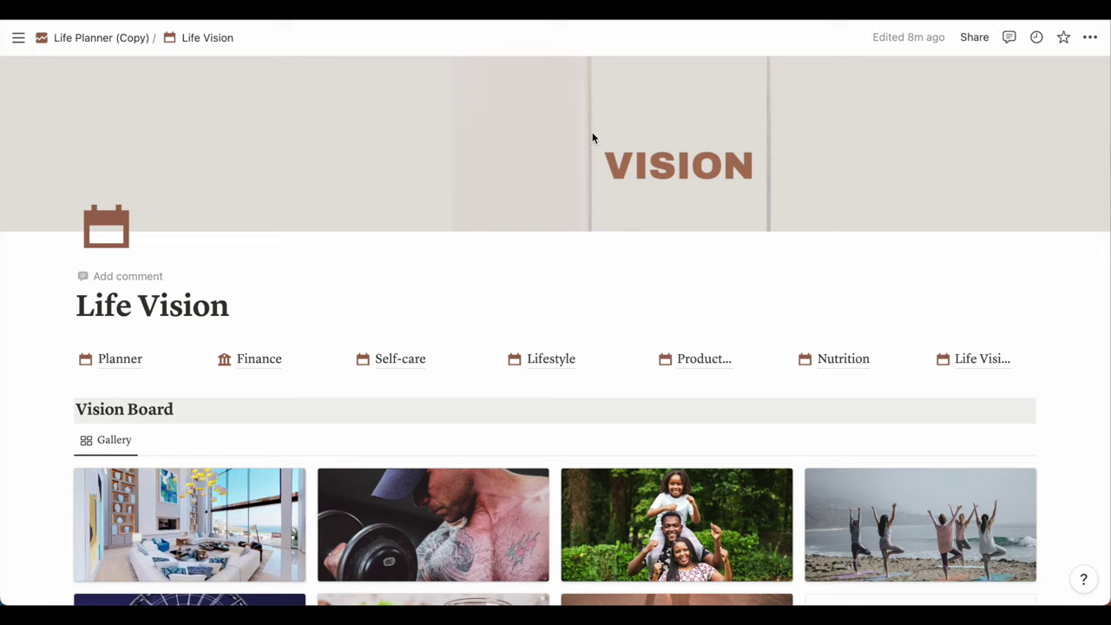
left_click(117, 40)
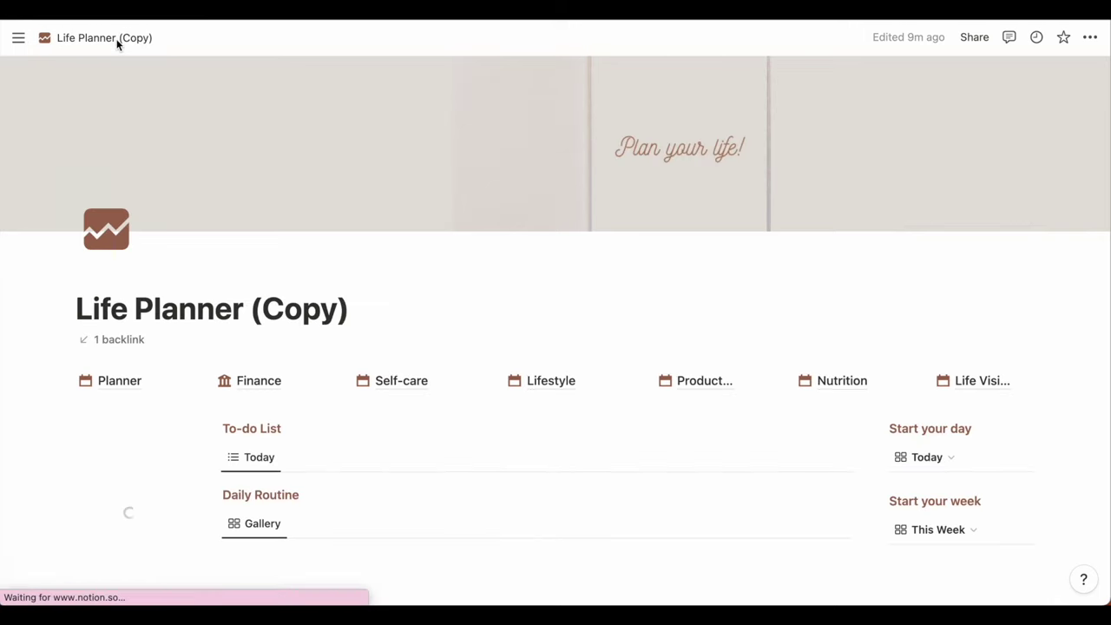
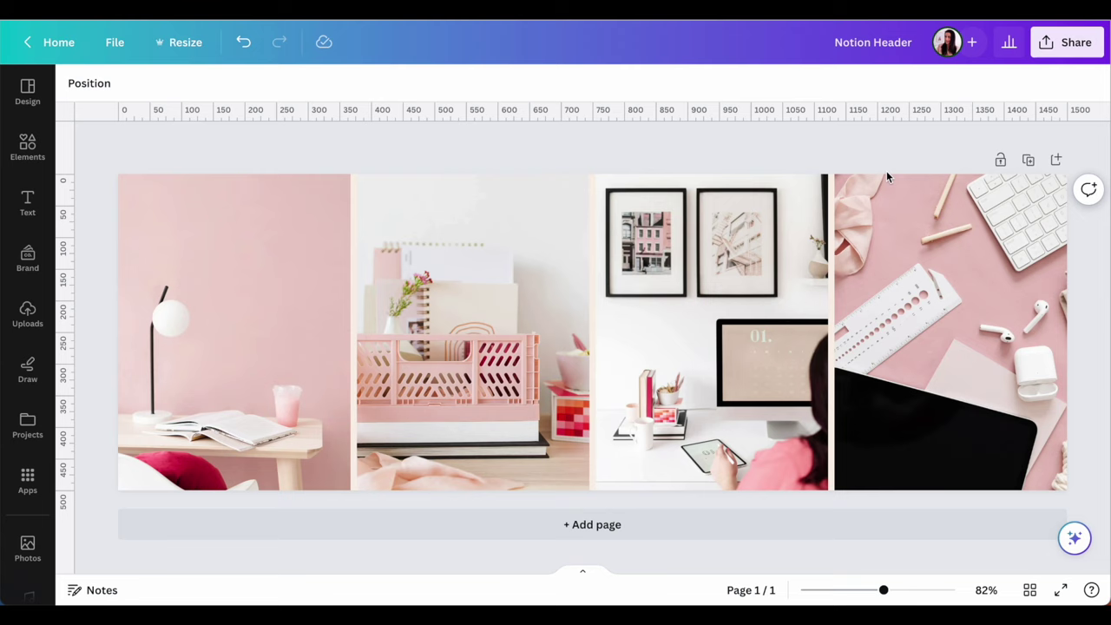
- Add a second page with its beige background removed and place a grid of four equal vertical columns across it
left_click(1057, 161)
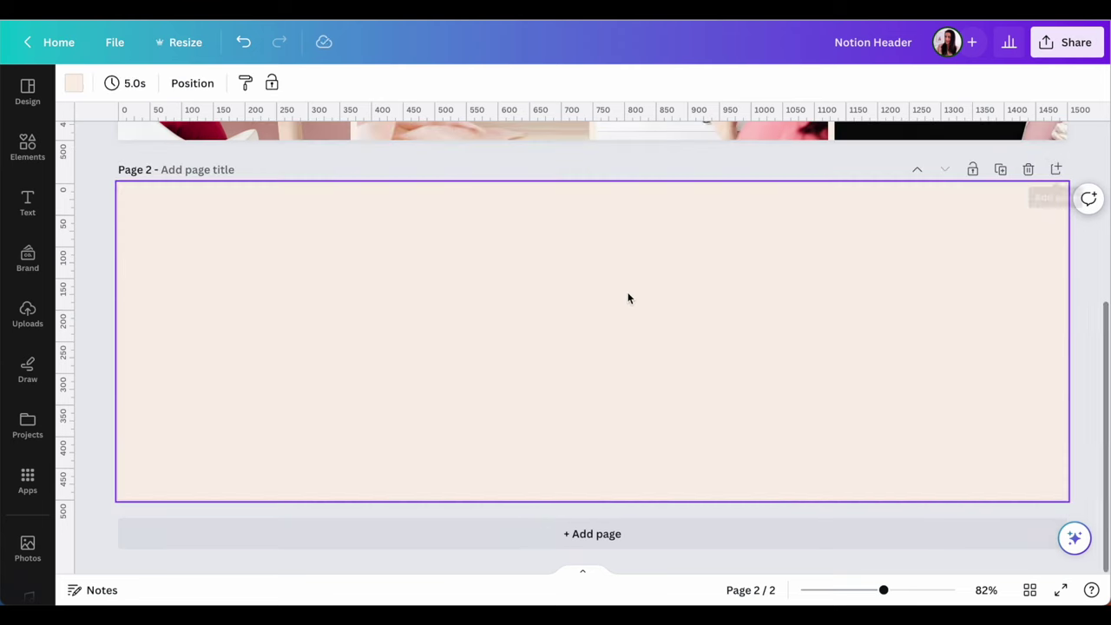
key("Delete")
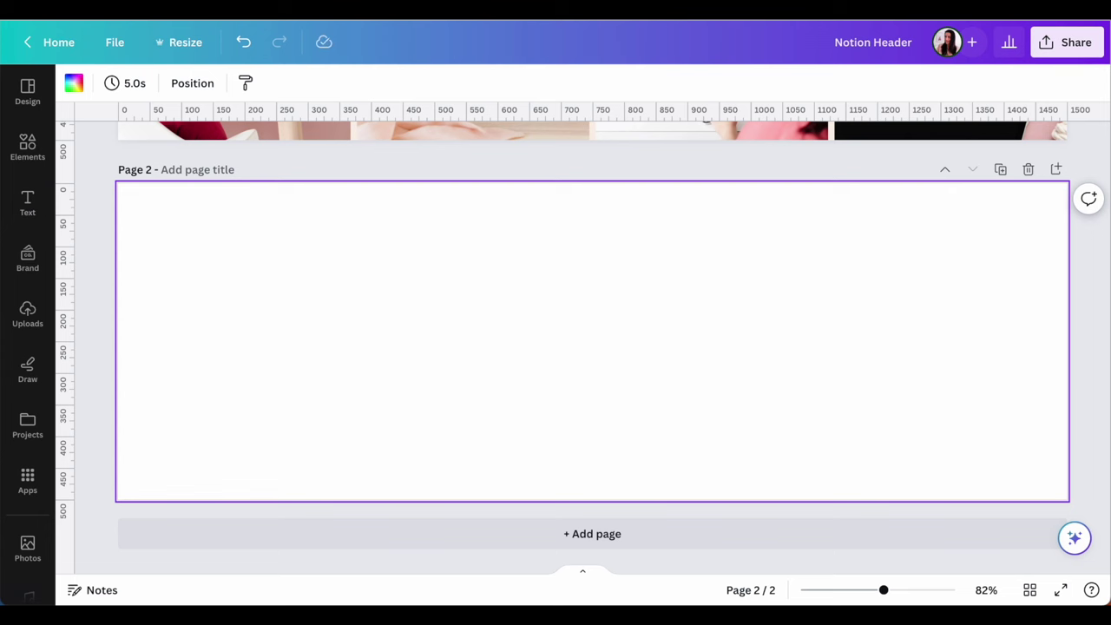
left_click(27, 145)
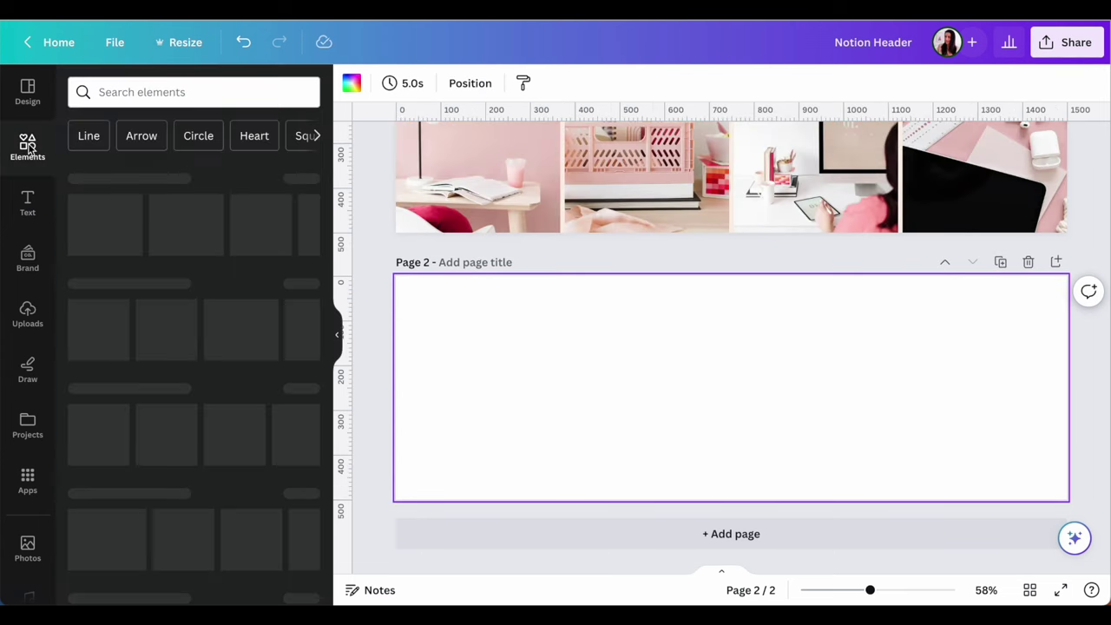
scroll(171, 403, "down", 8)
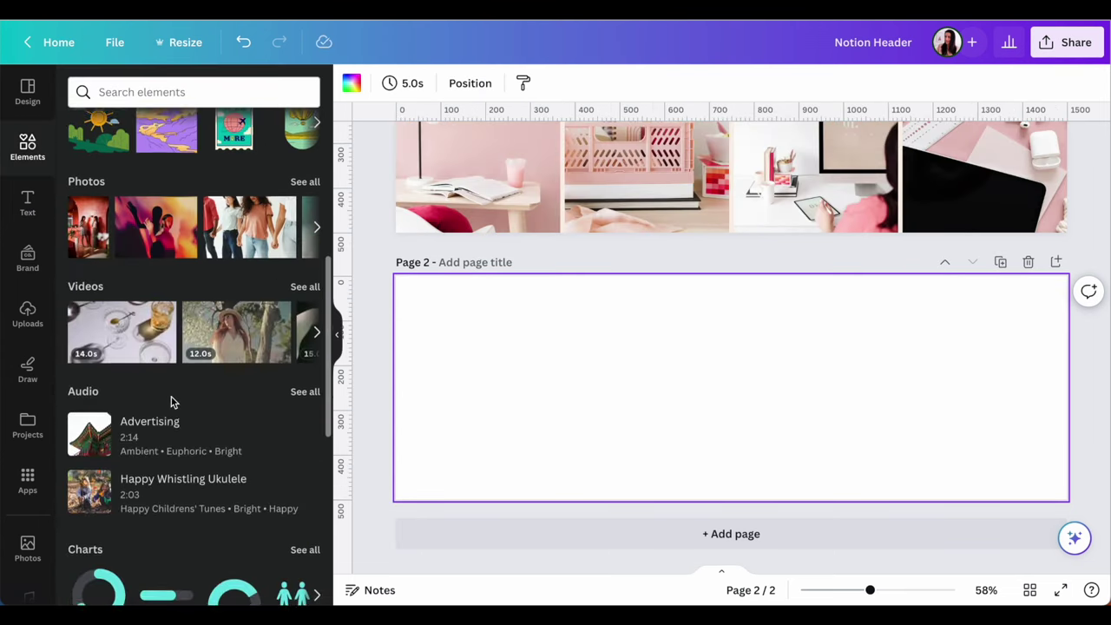
scroll(172, 403, "down", 4)
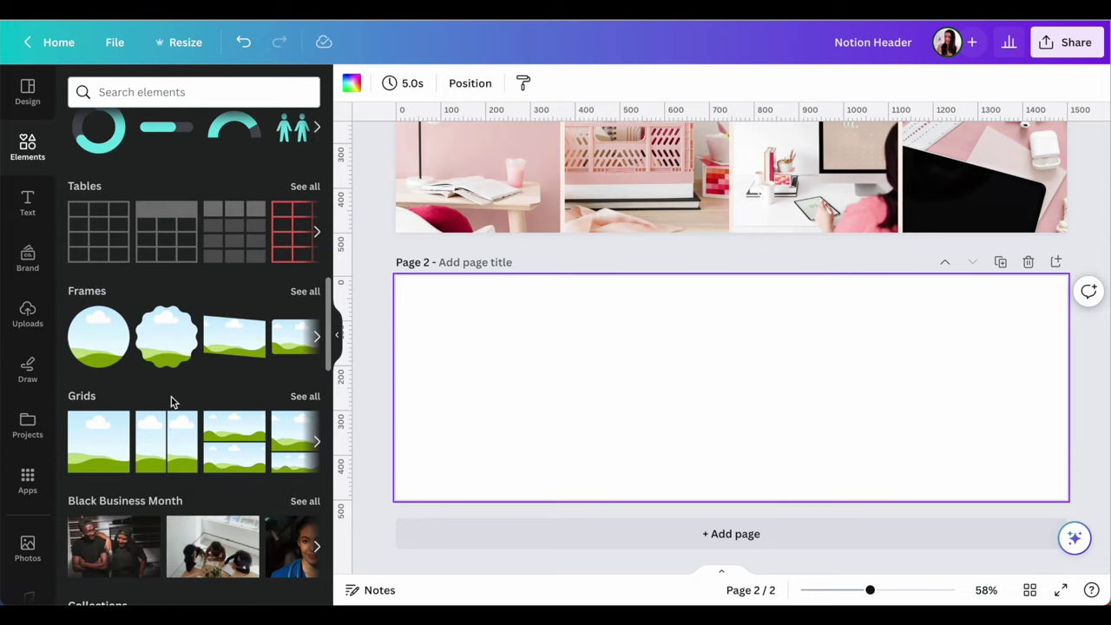
left_click(84, 396)
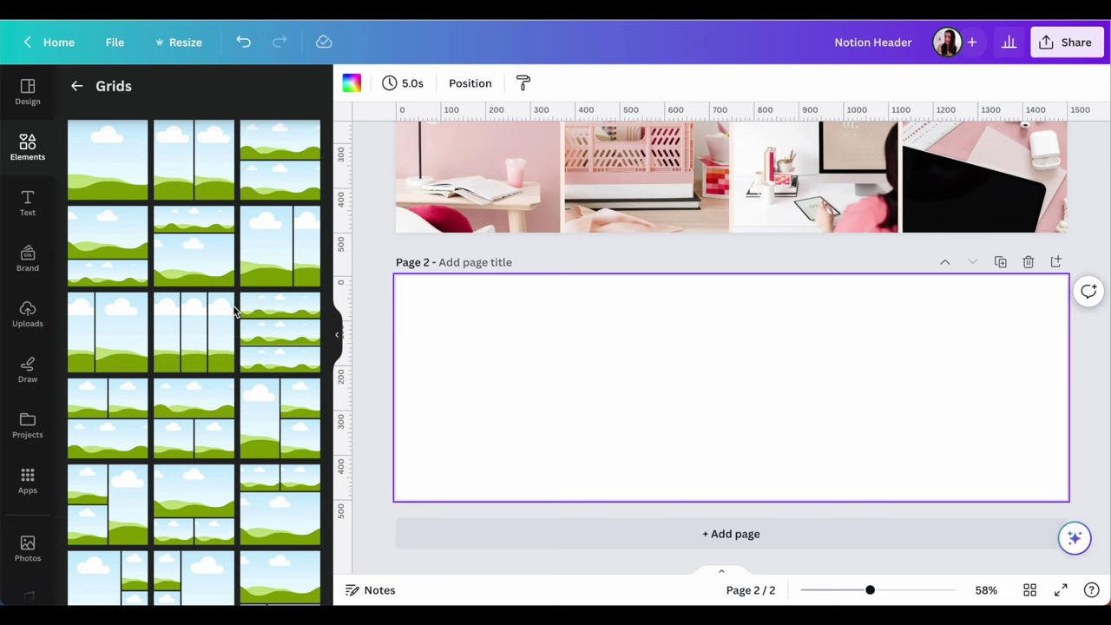
scroll(234, 310, "down", 10)
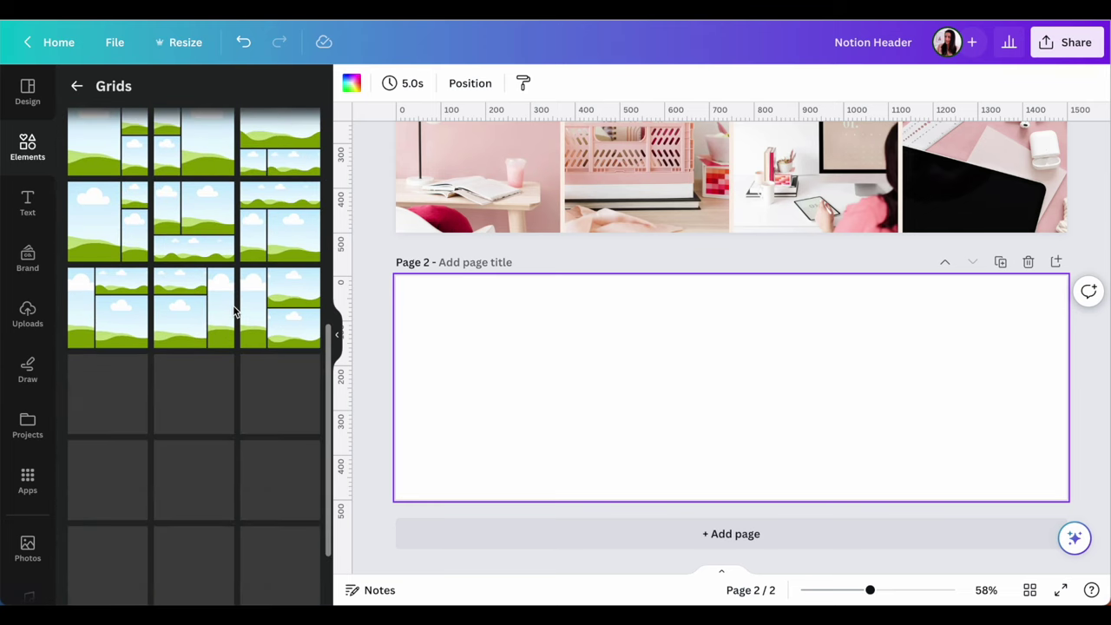
scroll(176, 322, "down", 2)
left_click(208, 373)
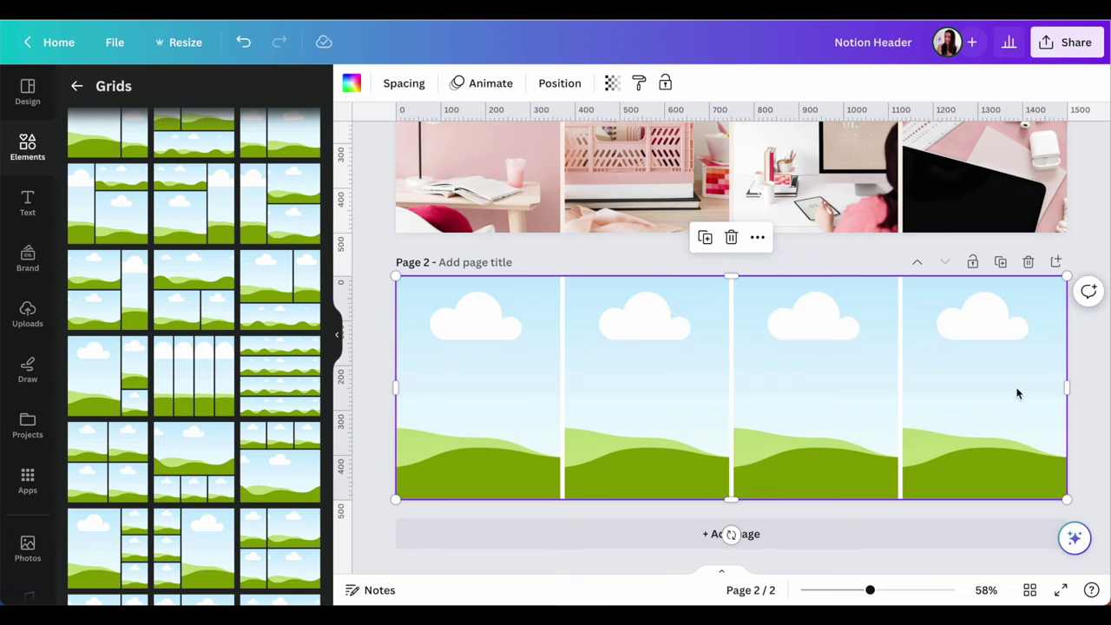
left_click(1099, 347)
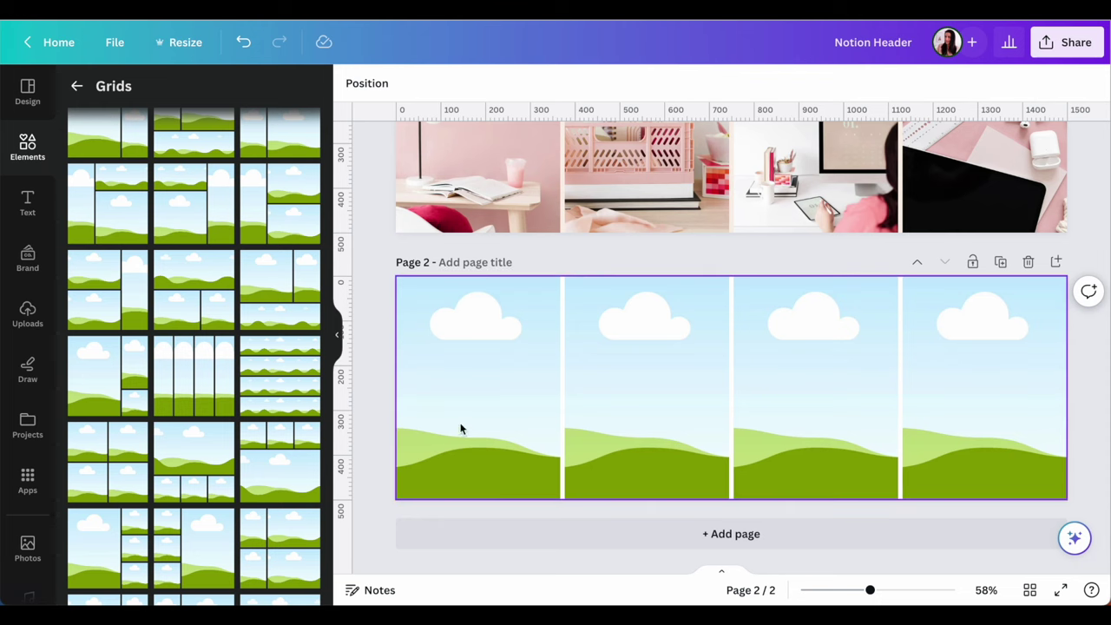
- Search the photo library for "fashion"
scroll(992, 380, "up", 3)
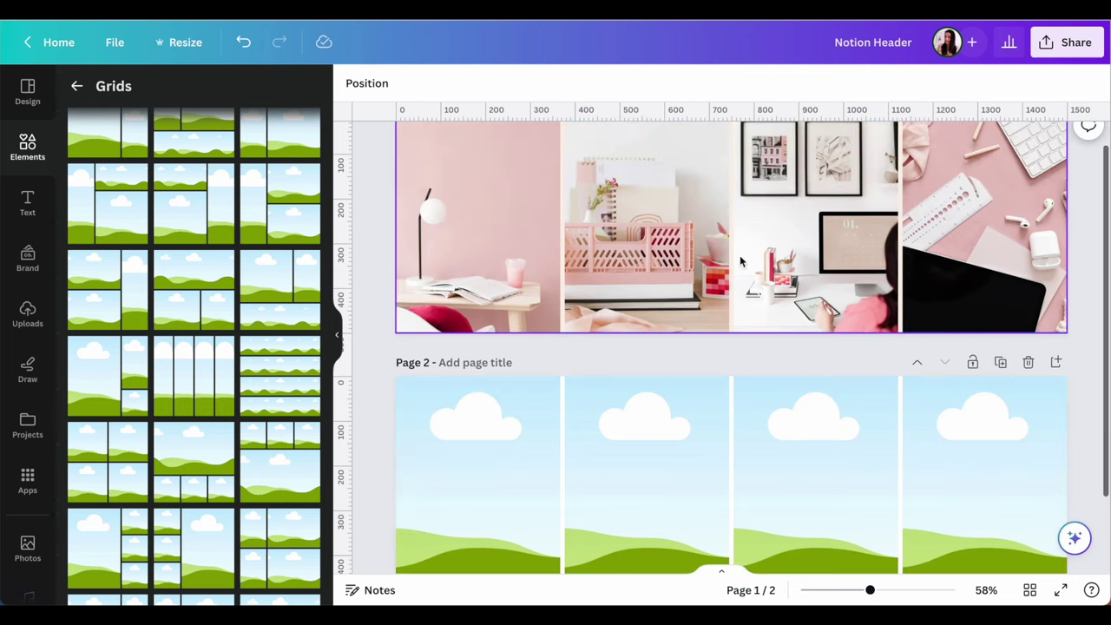
left_click(338, 337)
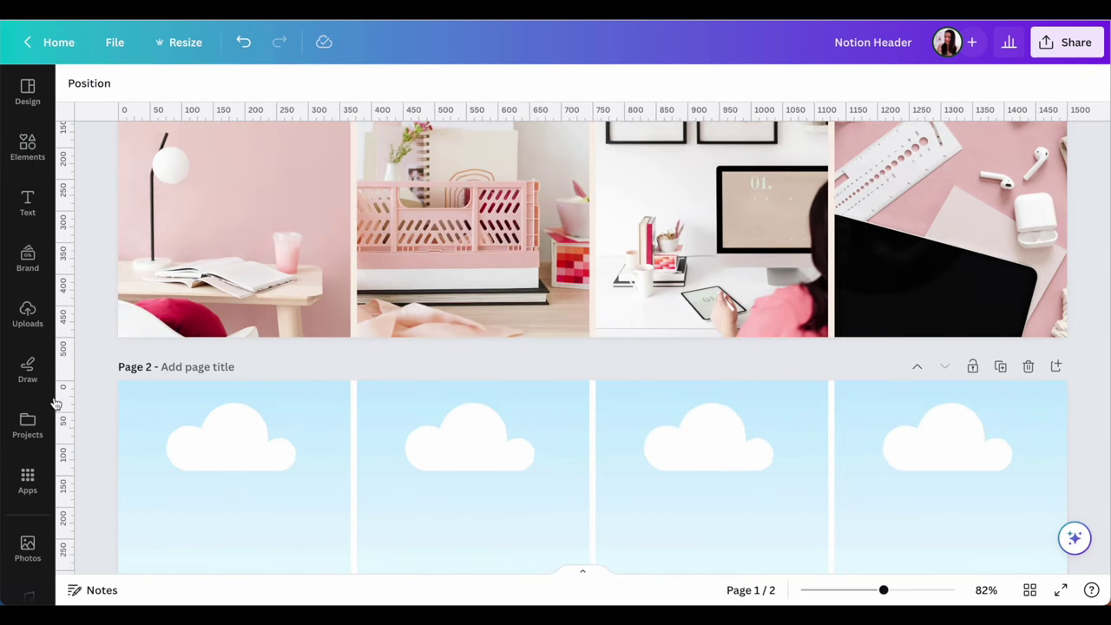
scroll(40, 442, "down", 2)
left_click(27, 436)
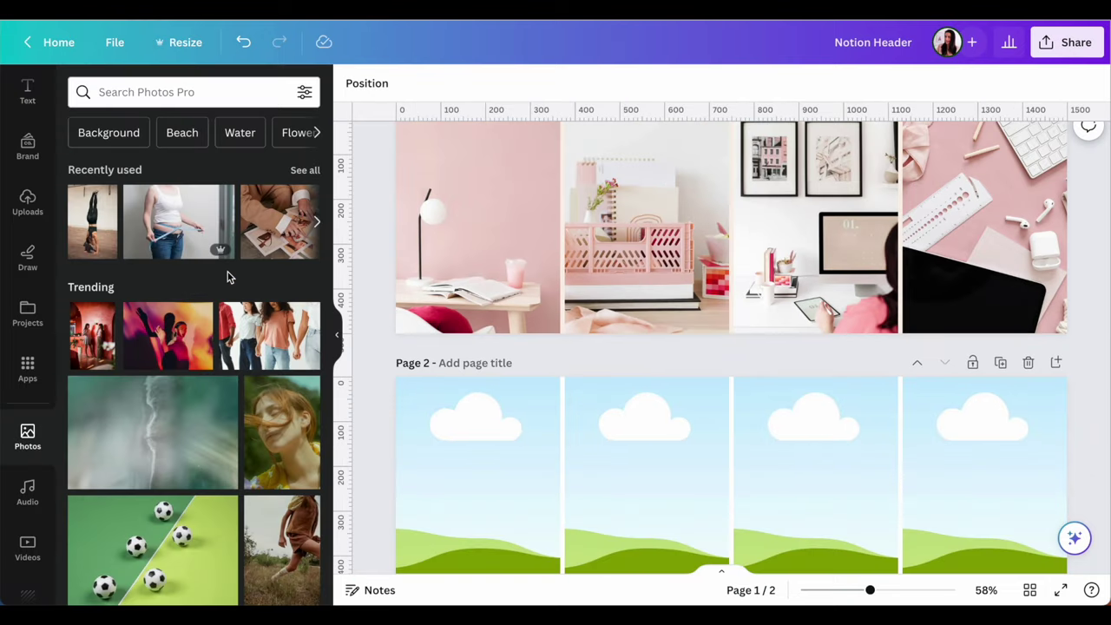
scroll(245, 266, "down", 3)
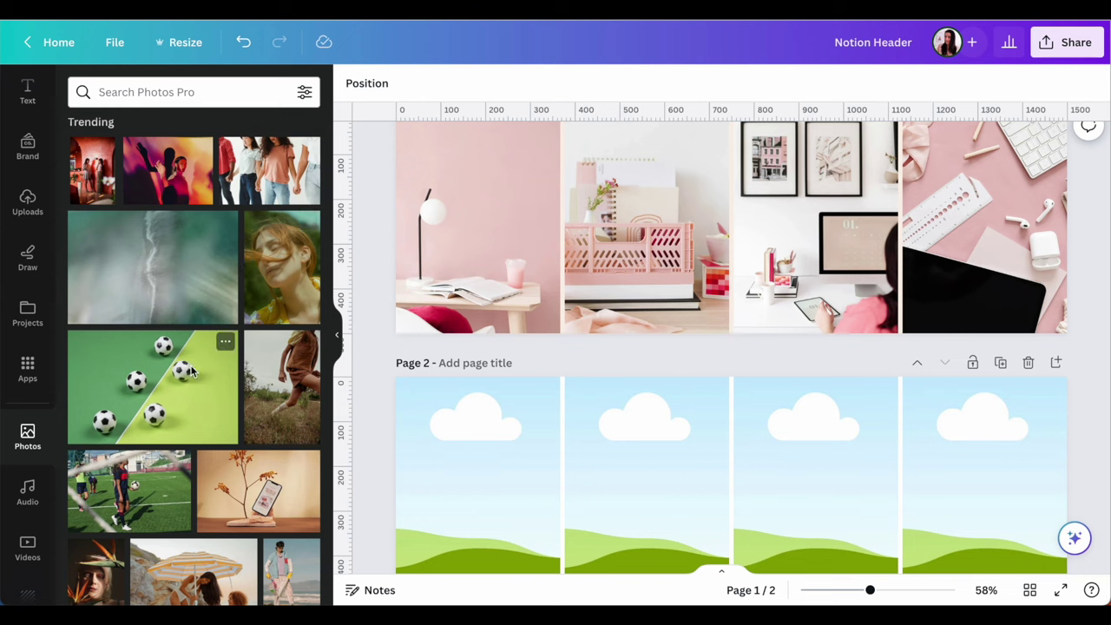
scroll(193, 372, "down", 1)
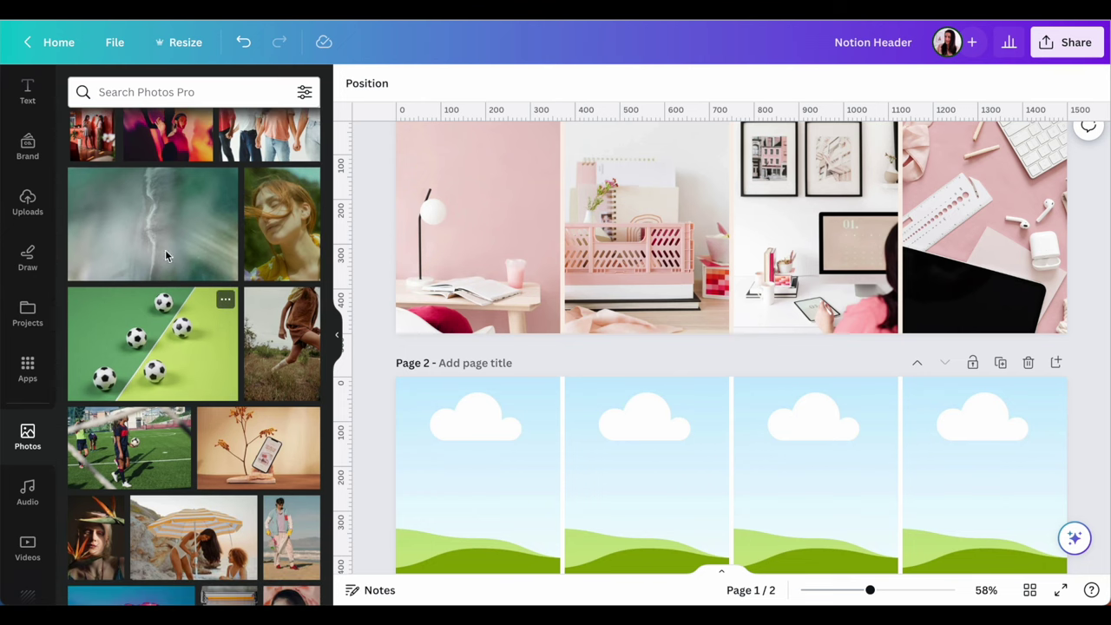
left_click(128, 97)
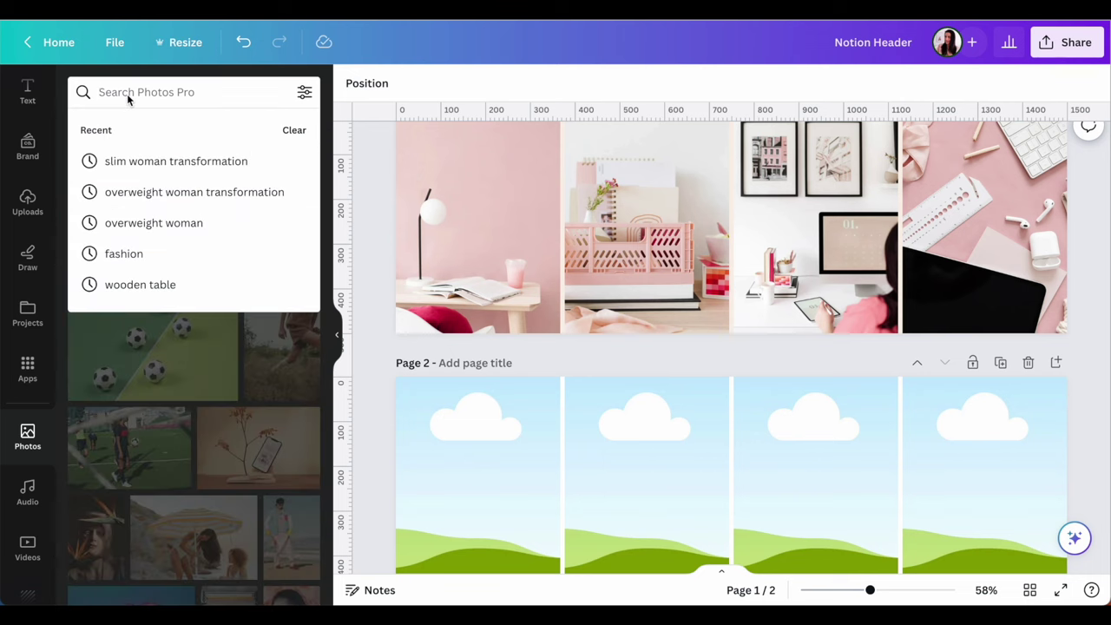
type("fas")
left_click(130, 161)
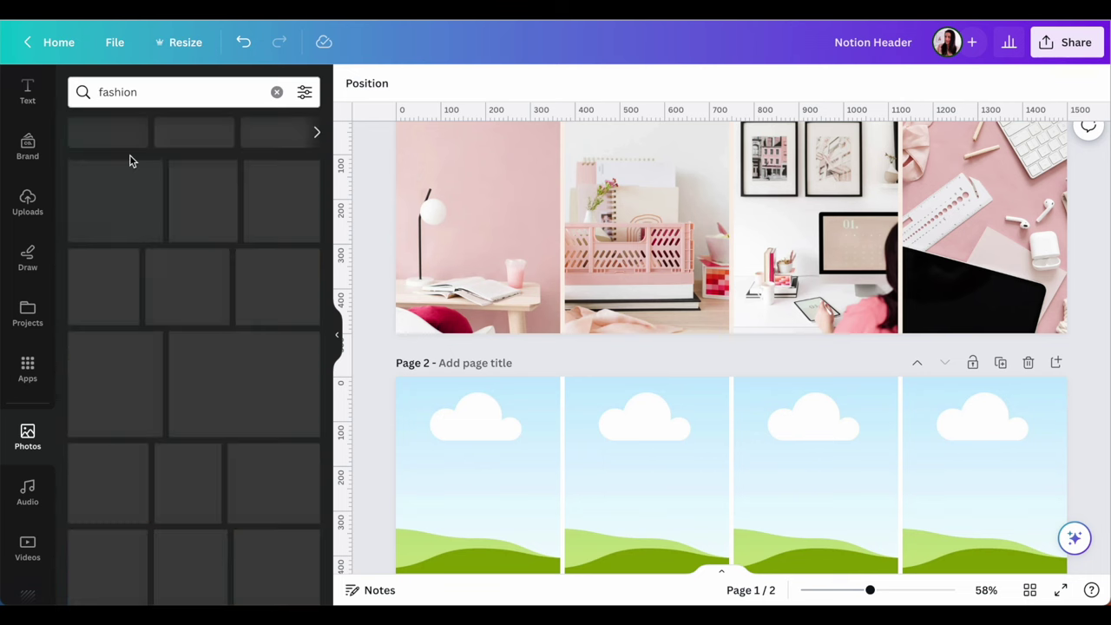
- Fill page 2's grid from first to last column with the hat flat lay, clothes rack, hands with measuring tape and beige trousers photos
scroll(240, 364, "down", 3)
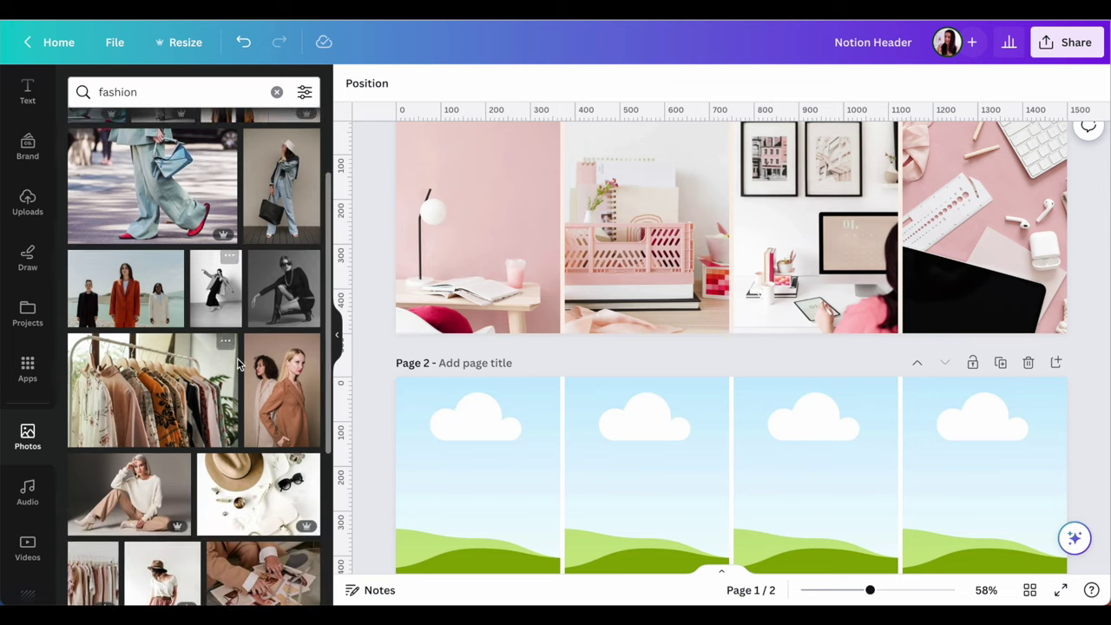
scroll(239, 364, "down", 2)
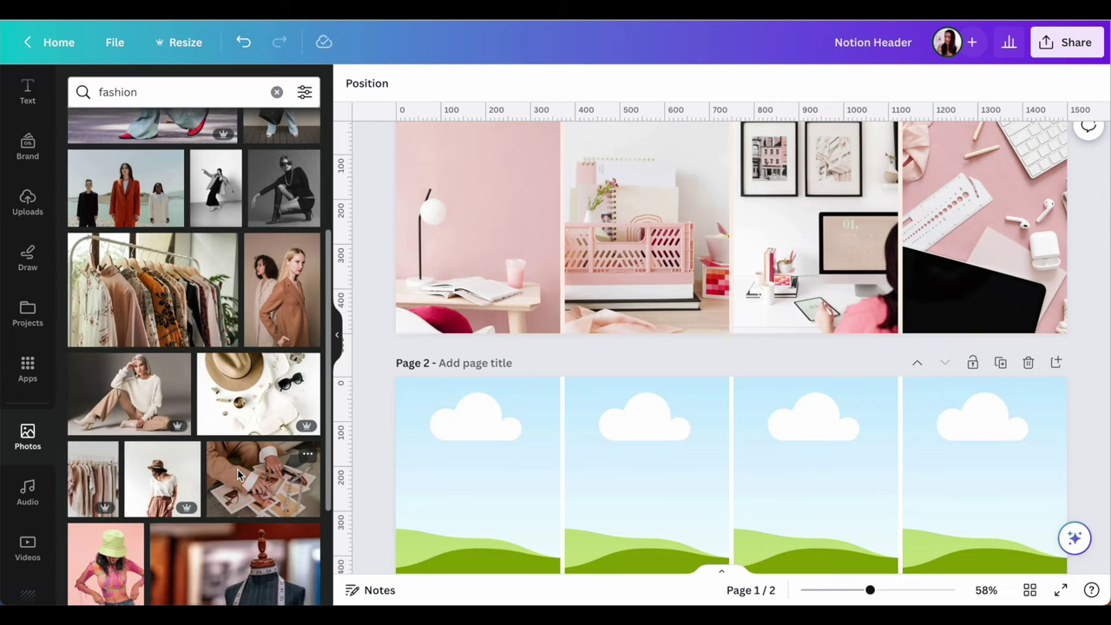
scroll(240, 473, "down", 2)
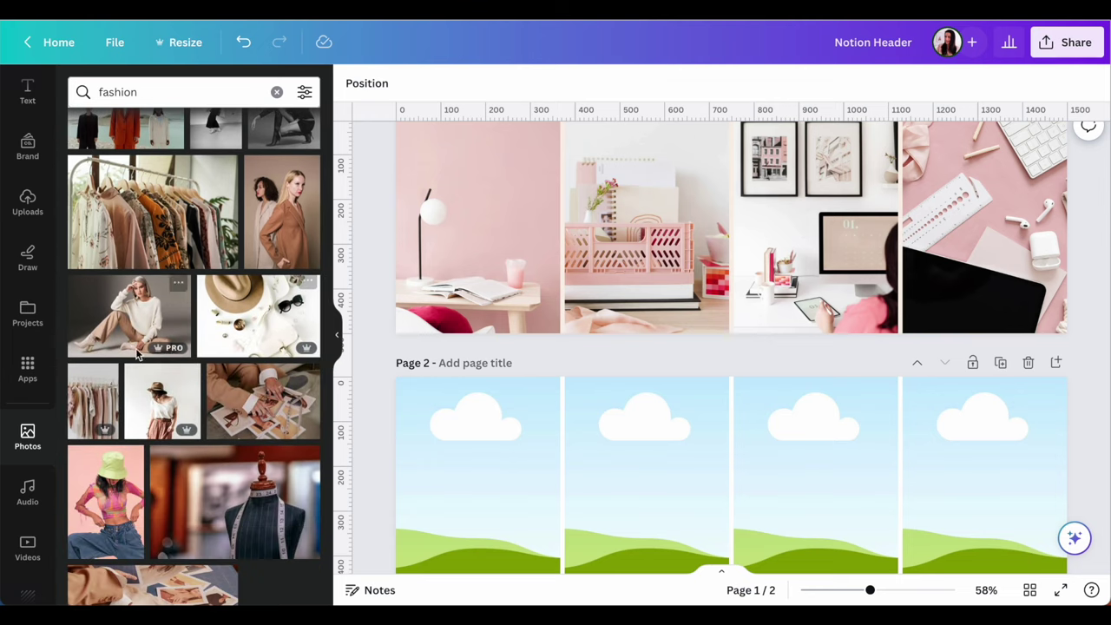
left_click_drag(259, 317, 477, 469)
left_click_drag(93, 400, 655, 476)
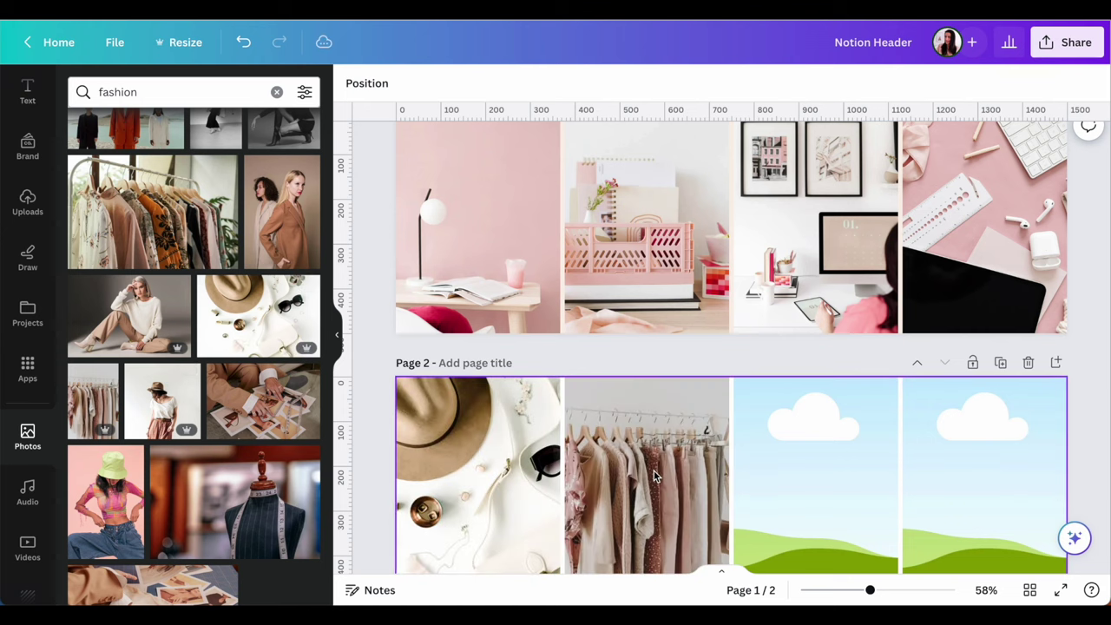
scroll(655, 476, "down", 1)
left_click_drag(262, 401, 816, 408)
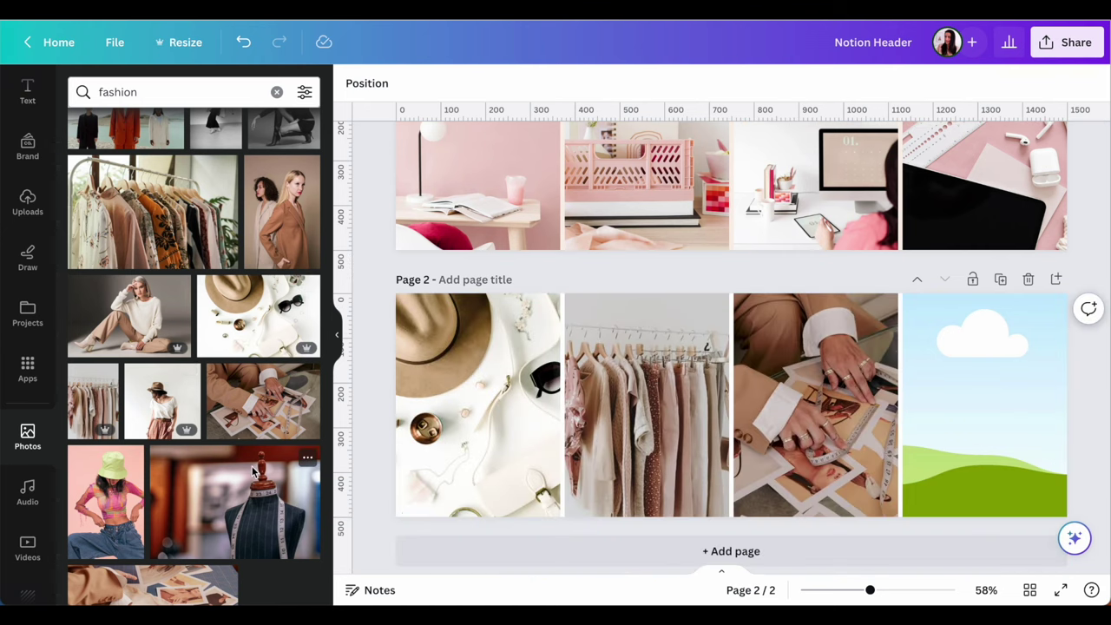
scroll(253, 472, "down", 3)
left_click_drag(130, 482, 1044, 417)
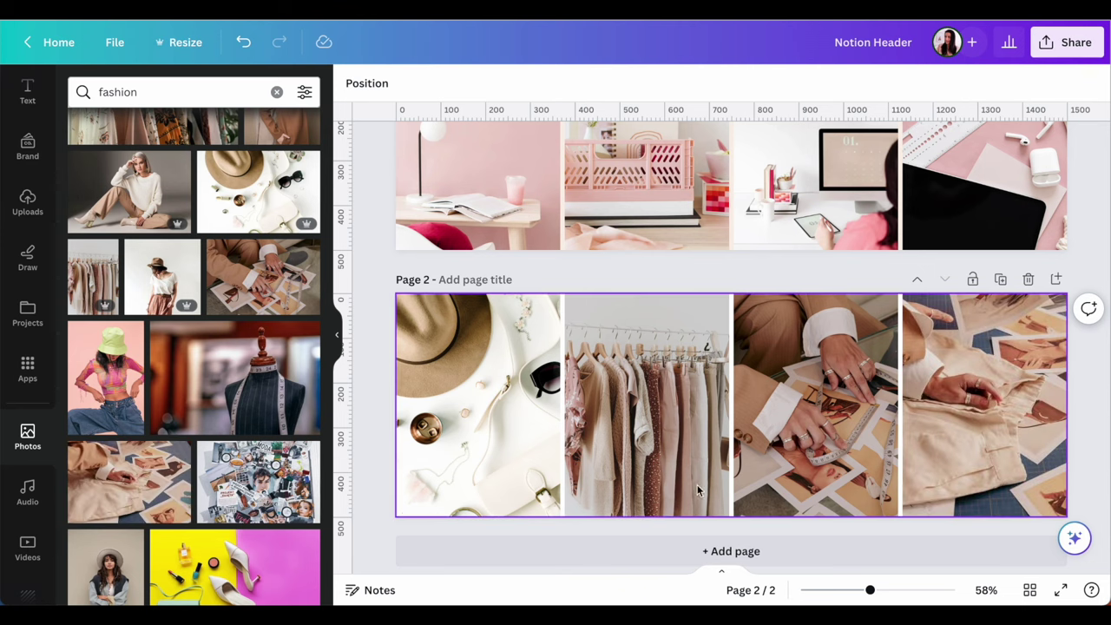
- Download only Page 1, the pink desk header, as a PNG at 1,500 × 500 px
scroll(920, 386, "up", 3)
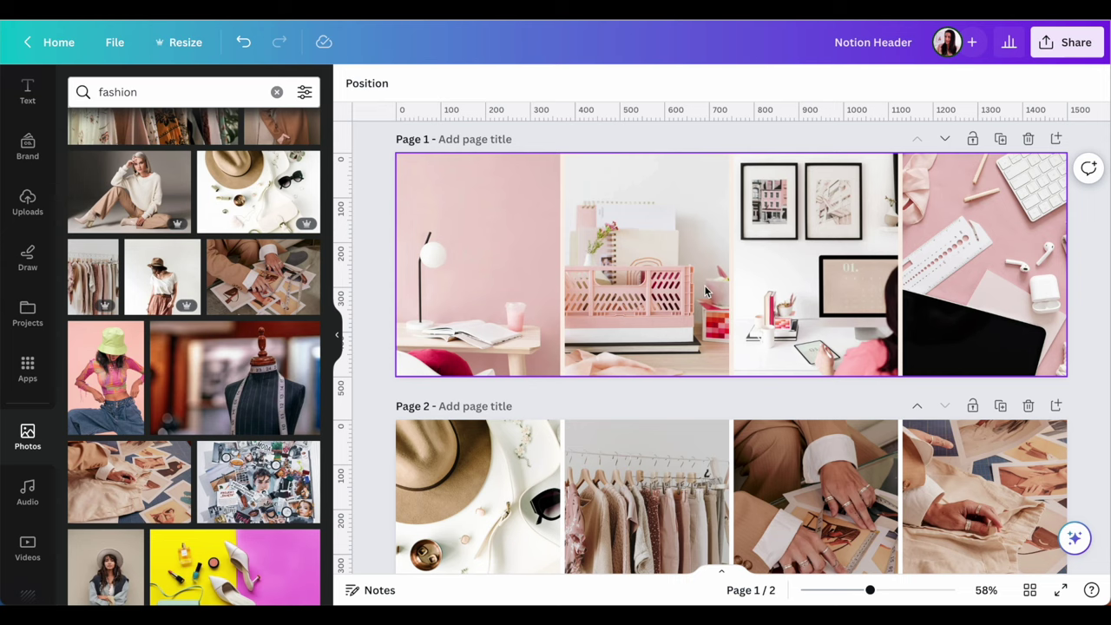
scroll(705, 292, "down", 3)
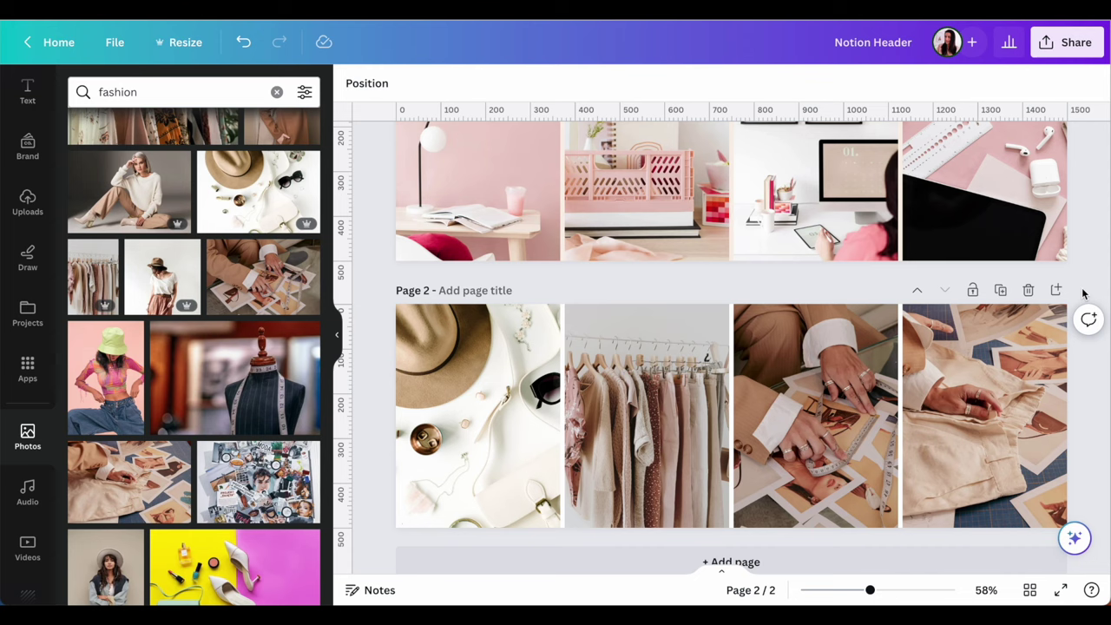
scroll(1083, 293, "up", 3)
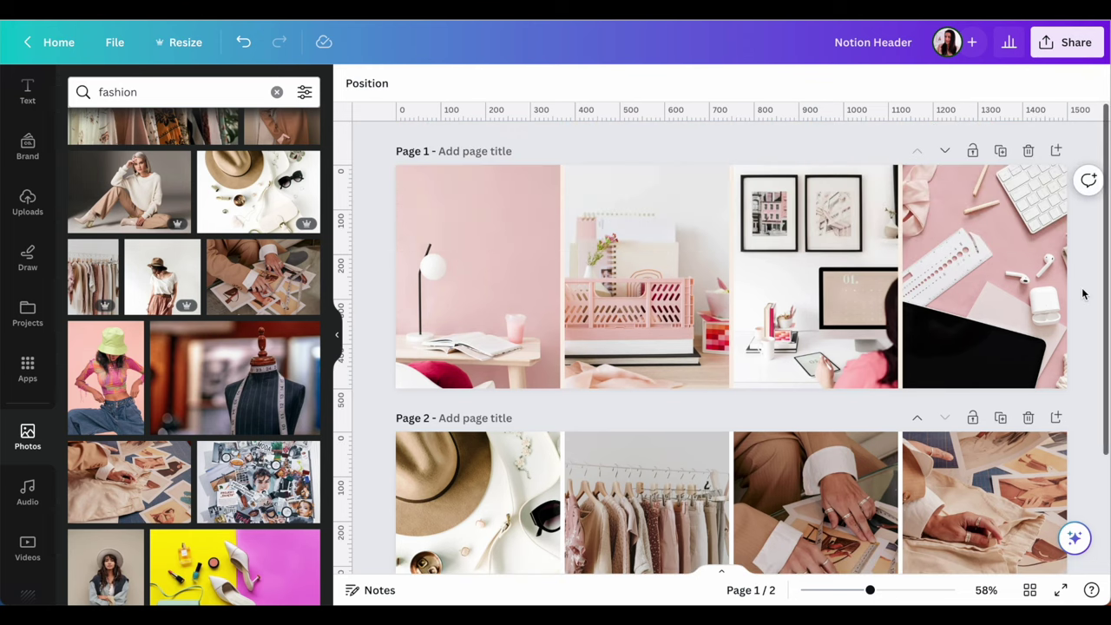
left_click(337, 334)
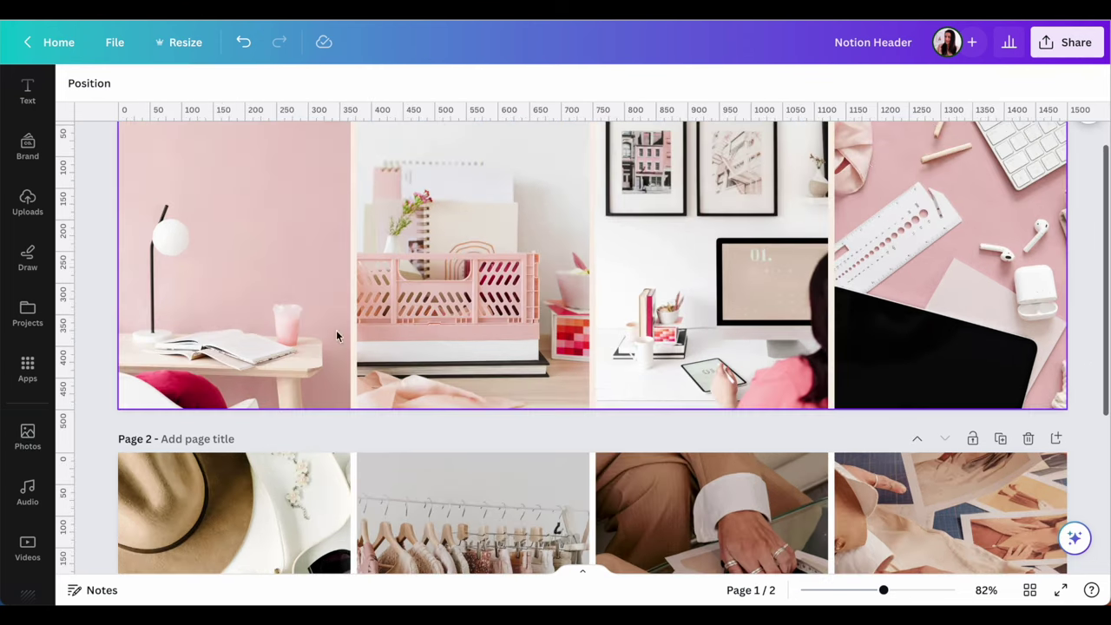
left_click(1051, 48)
left_click(838, 431)
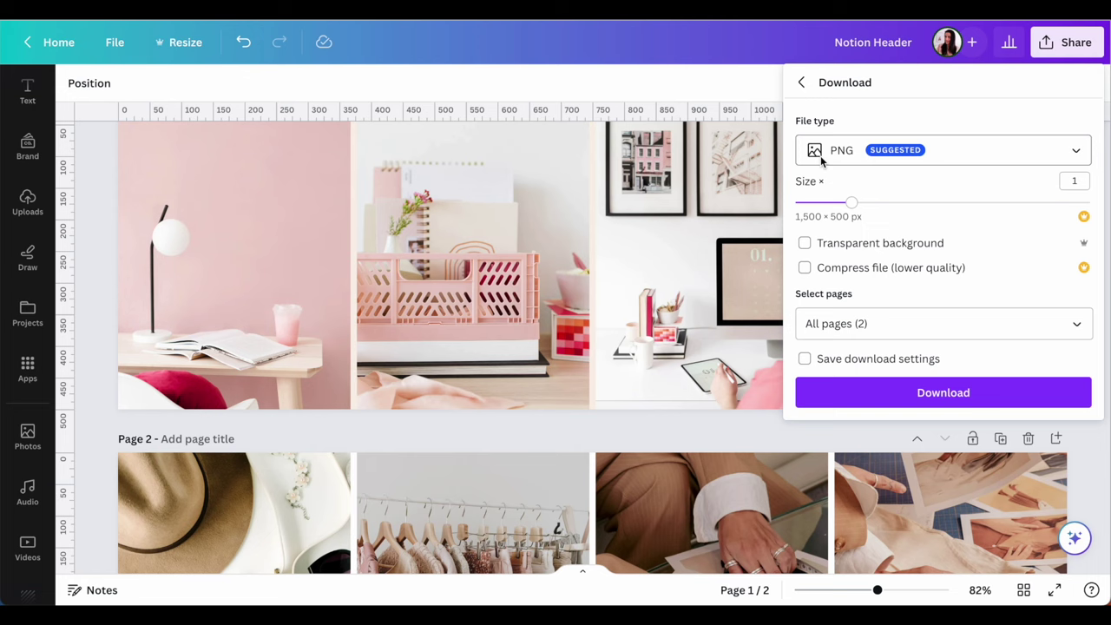
left_click(877, 332)
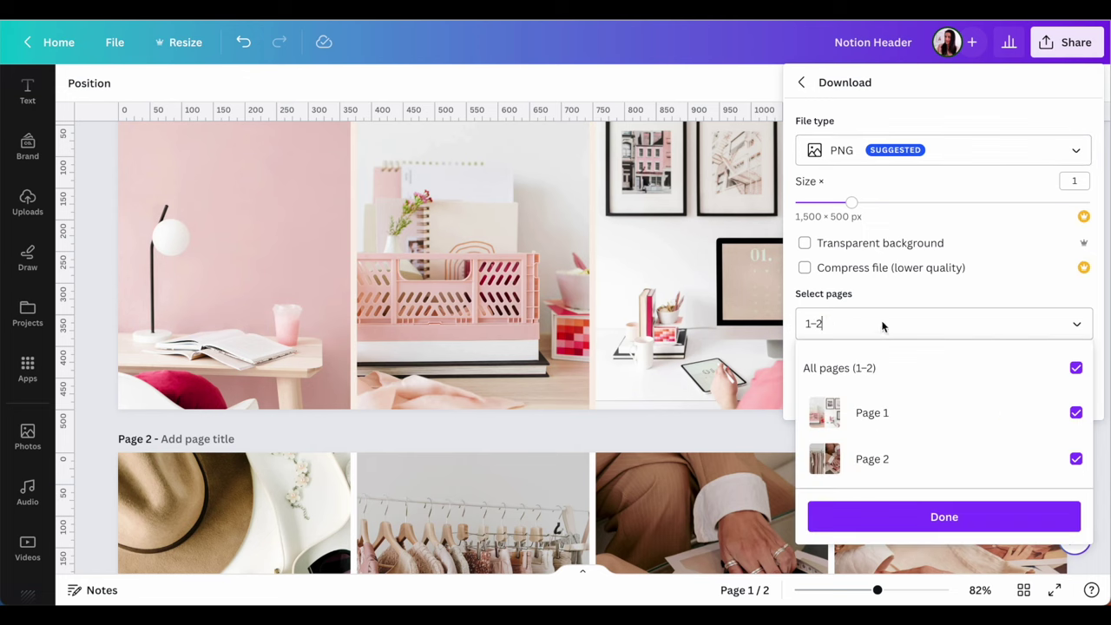
left_click(866, 374)
left_click(875, 414)
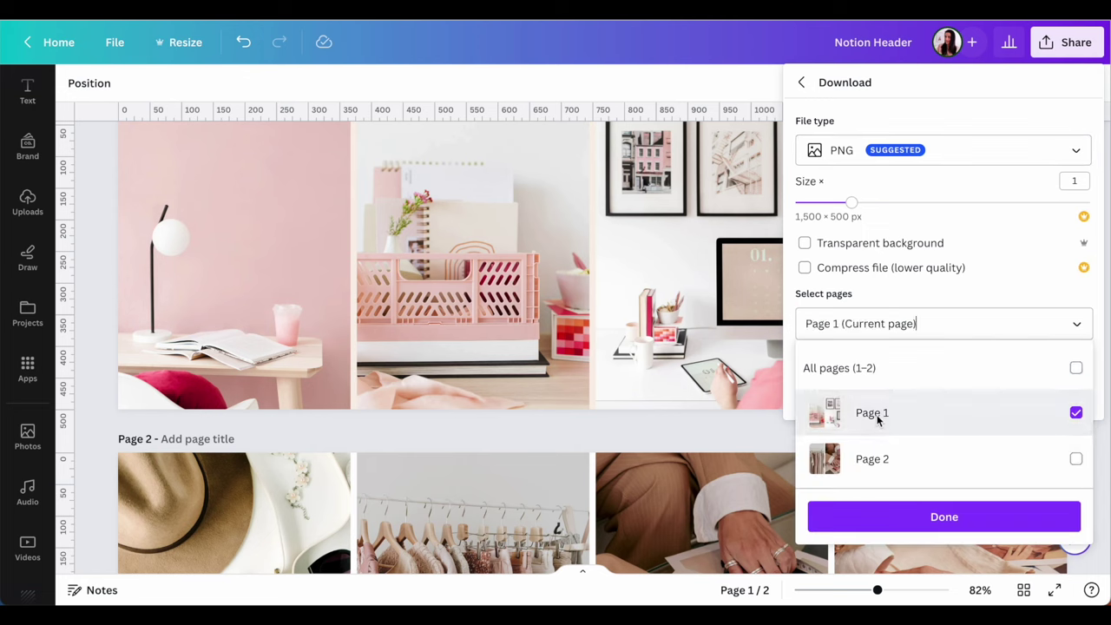
left_click(943, 519)
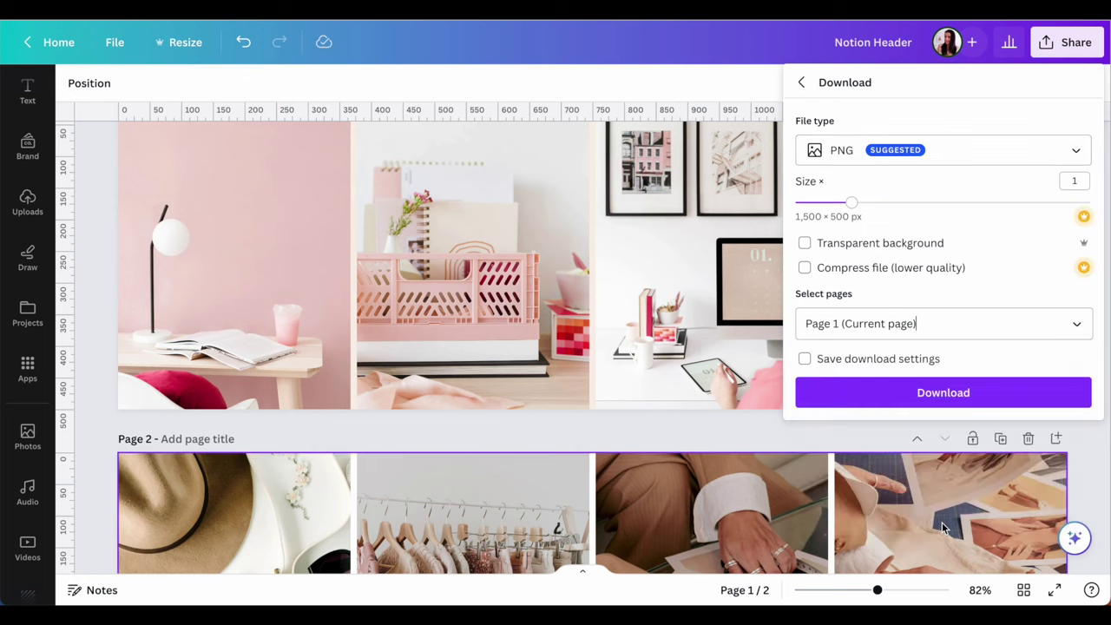
left_click(951, 396)
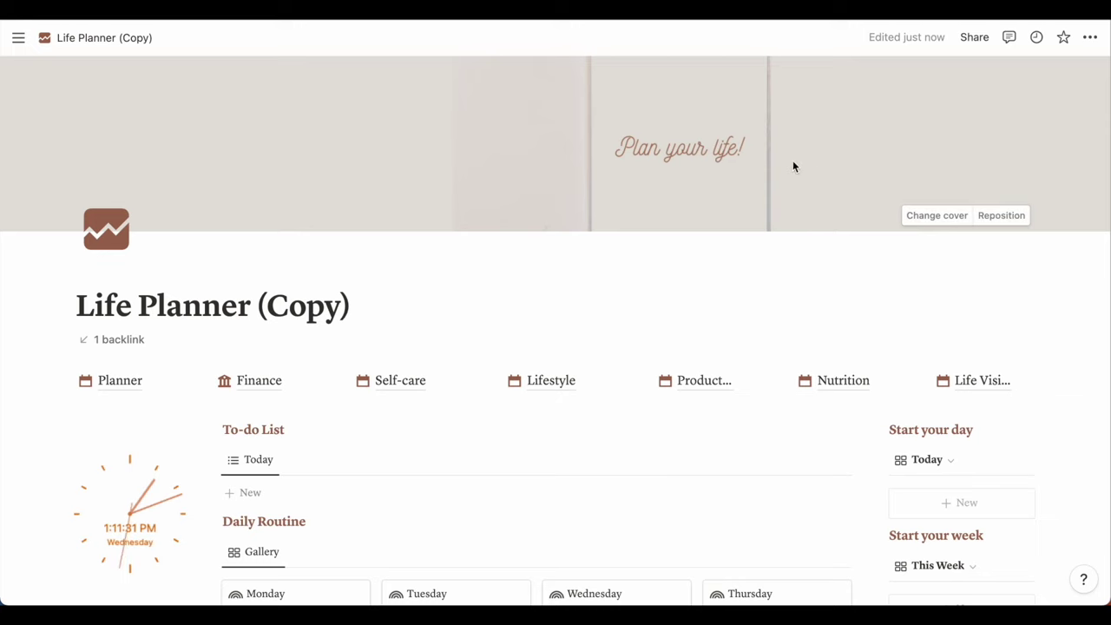
- Browse the gallery and Unsplash cover options, and replace the page cover by uploading the downloaded pink desk header image
left_click(936, 215)
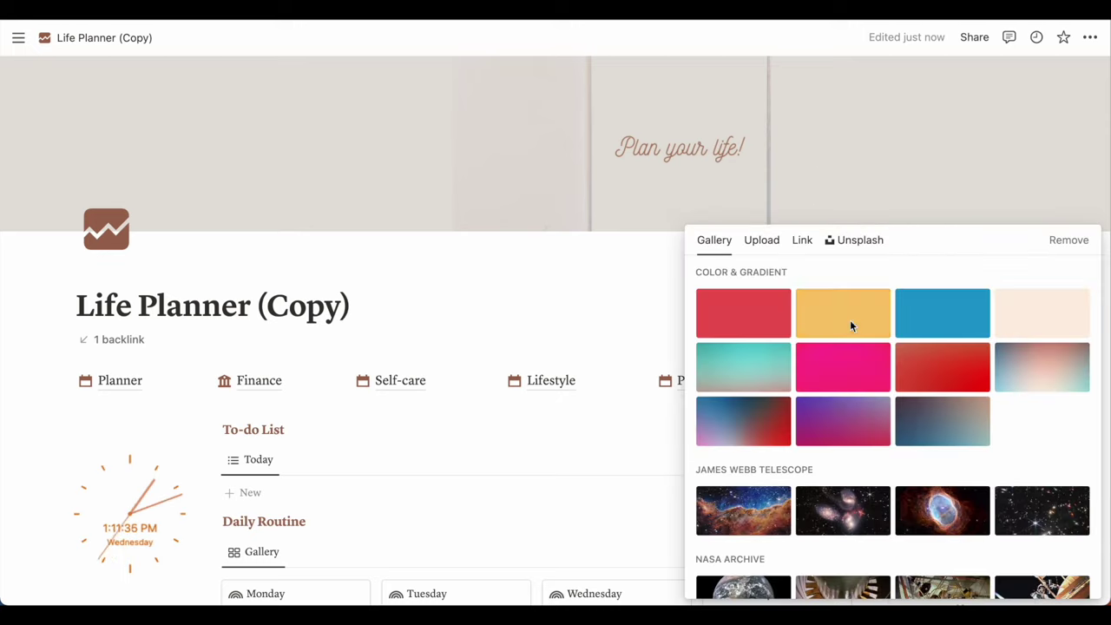
scroll(853, 352, "down", 1)
scroll(853, 351, "up", 2)
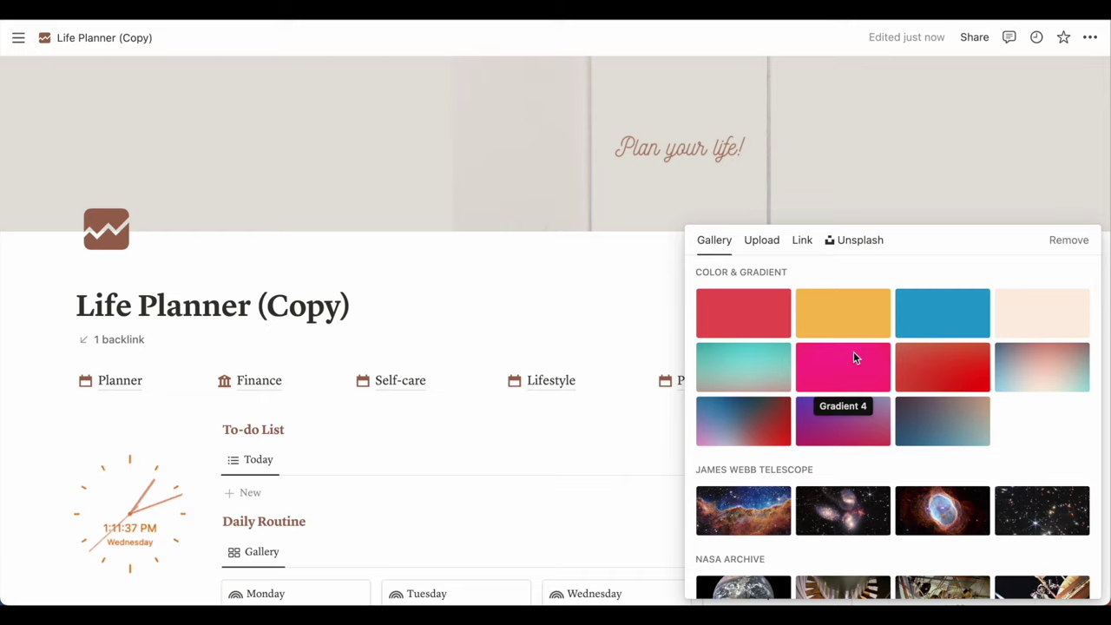
scroll(900, 373, "down", 2)
scroll(900, 374, "up", 2)
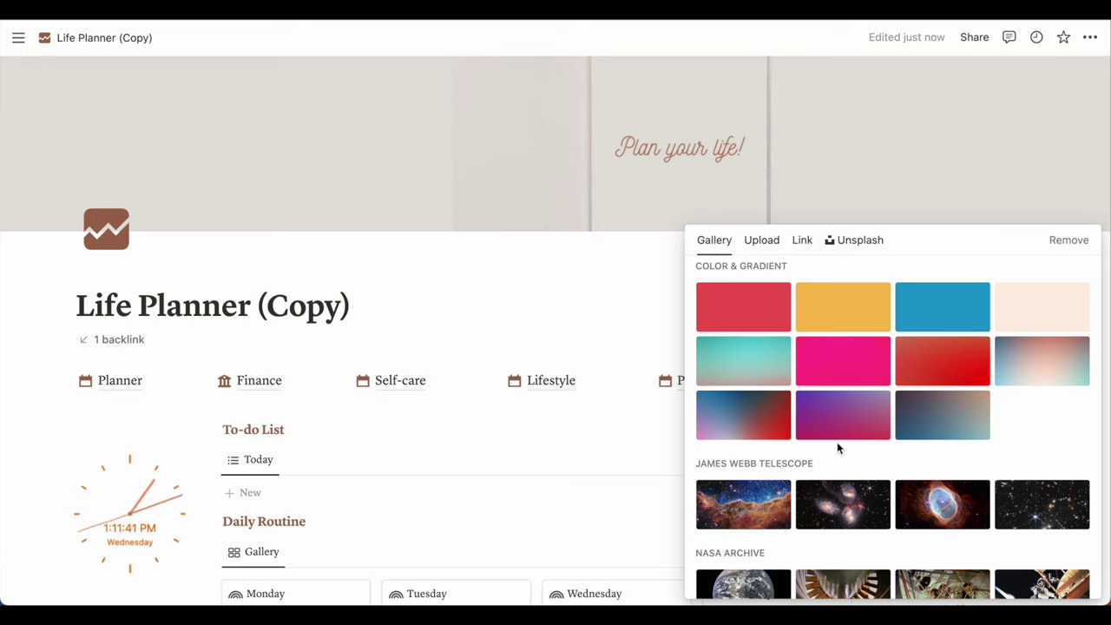
scroll(905, 494, "down", 1)
scroll(906, 494, "down", 2)
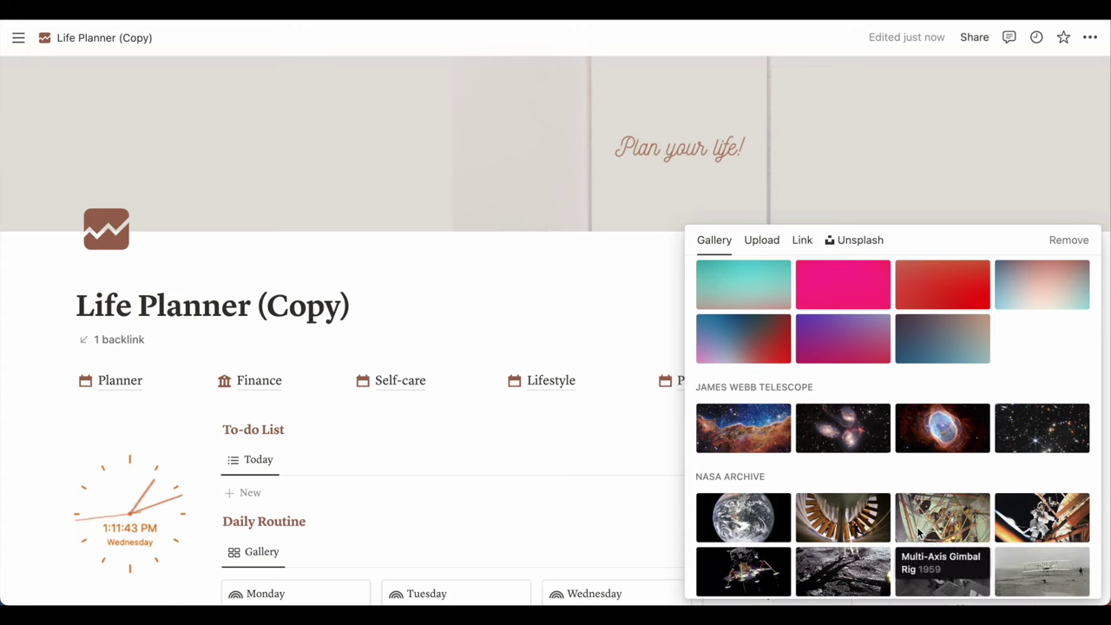
left_click(868, 243)
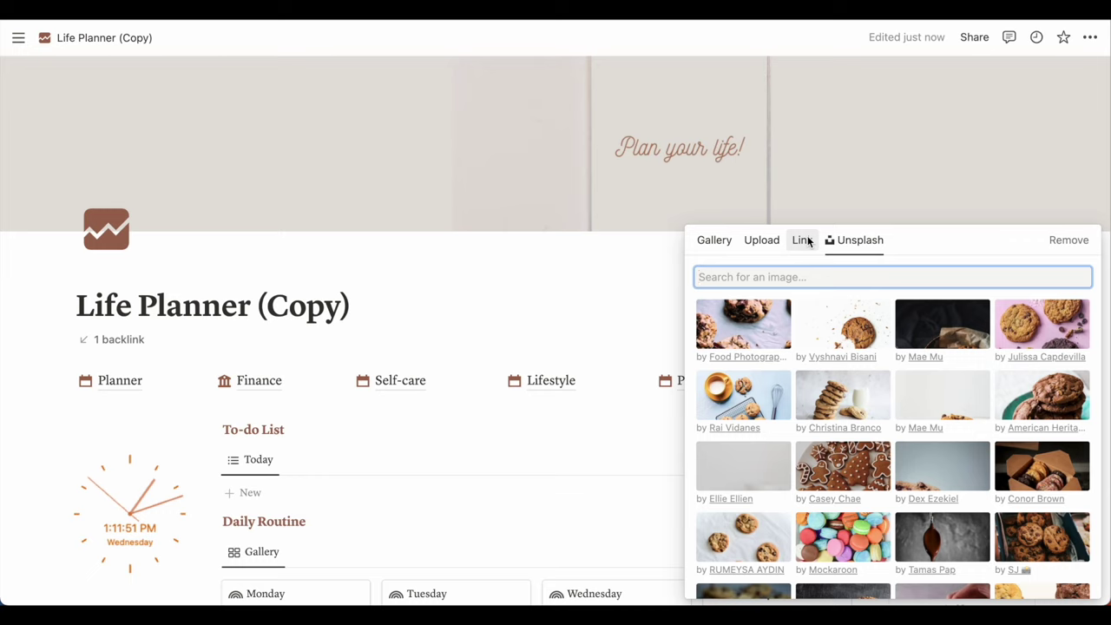
left_click(769, 240)
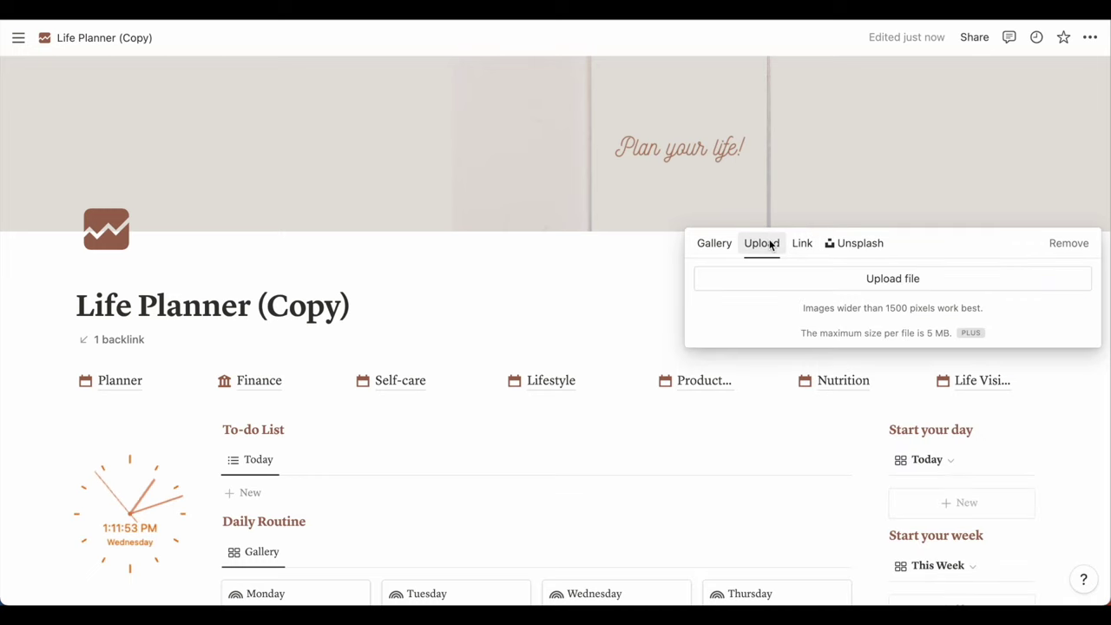
left_click(874, 279)
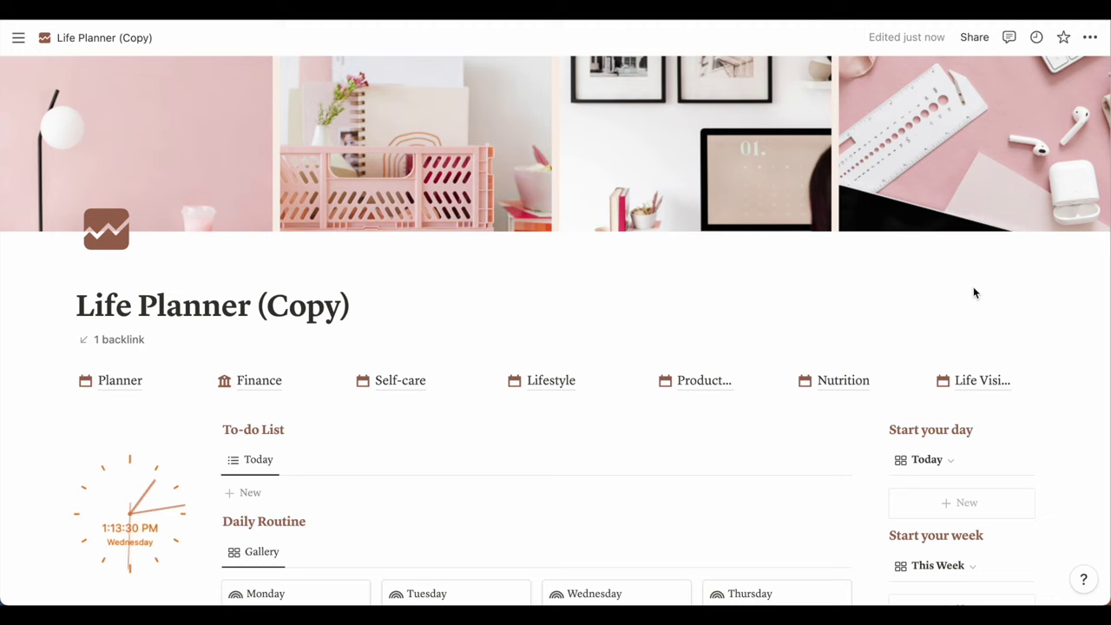
- Look over the page's sections from the cover down to Active Projects and return to the header
scroll(973, 287, "down", 1)
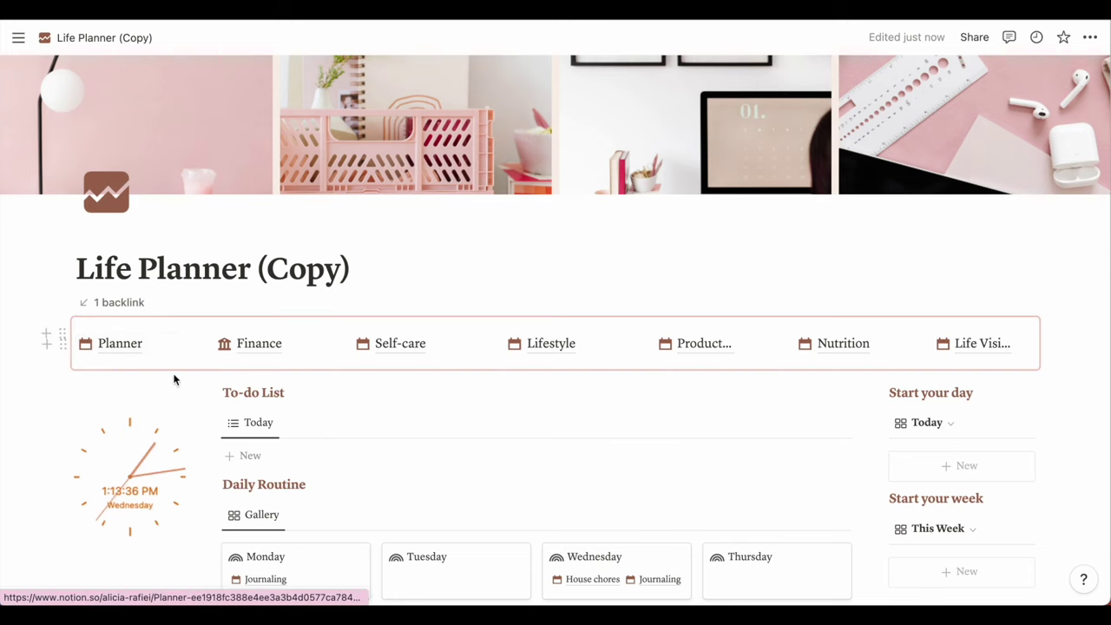
scroll(315, 409, "down", 5)
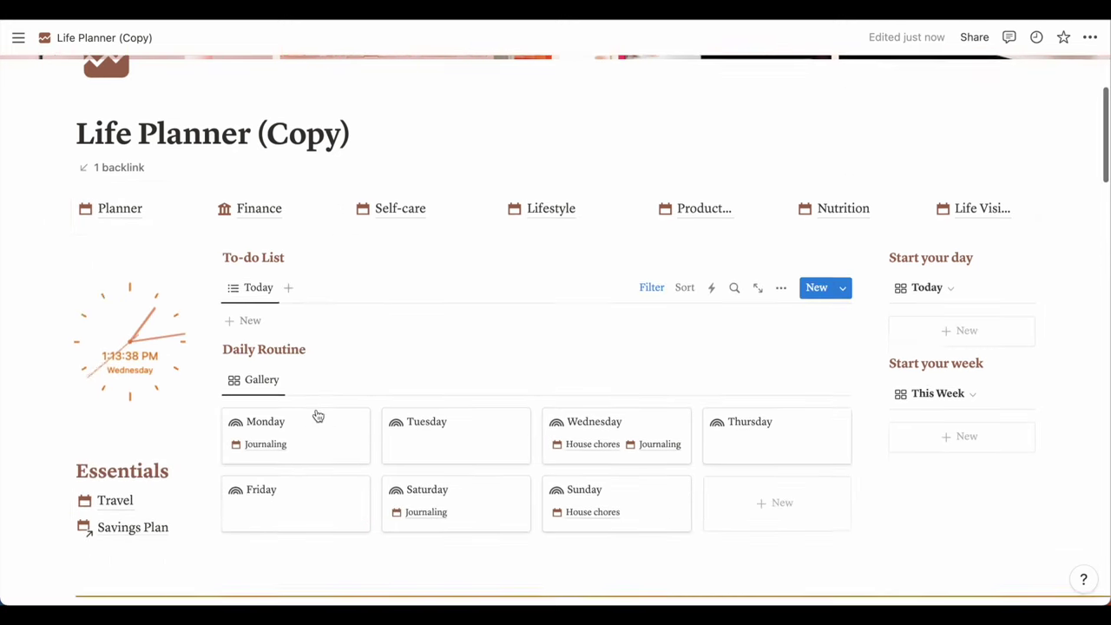
scroll(316, 415, "down", 1)
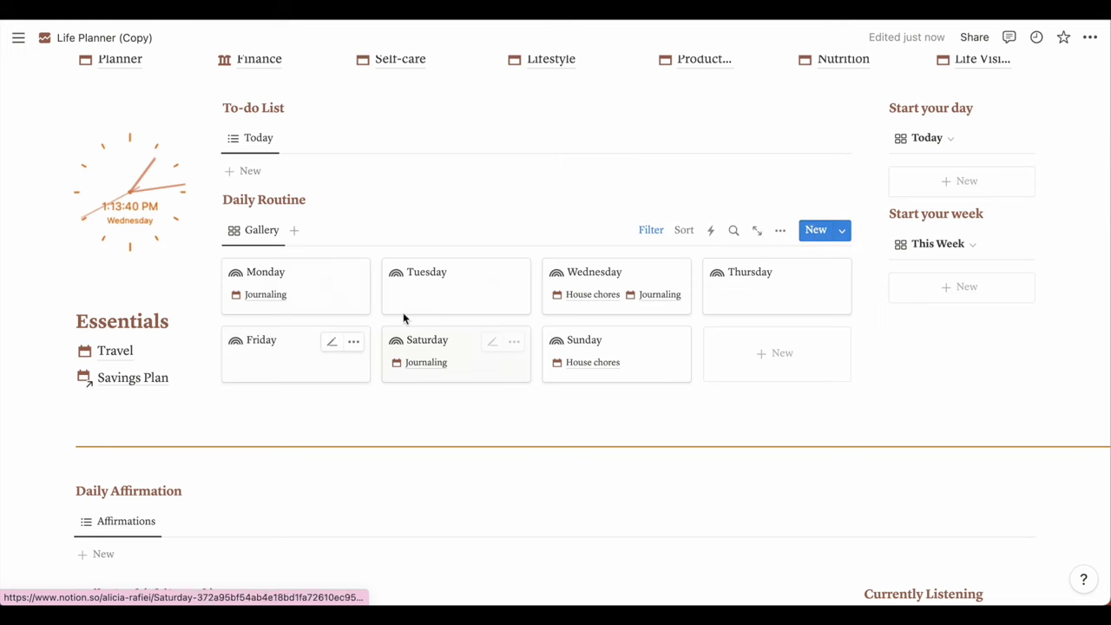
scroll(326, 457, "down", 6)
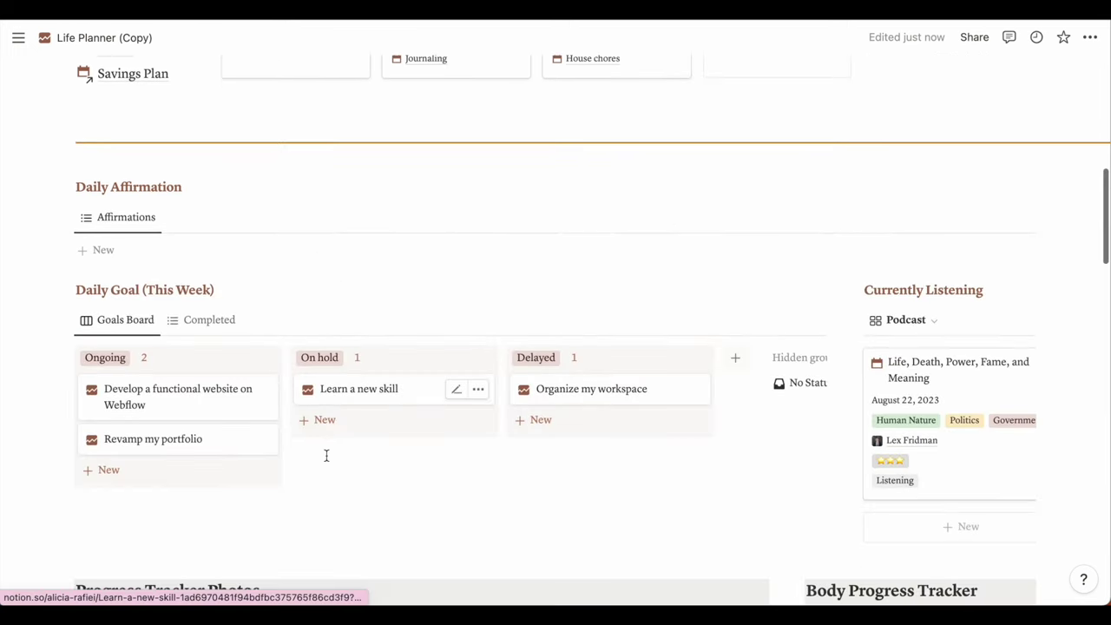
scroll(585, 430, "down", 3)
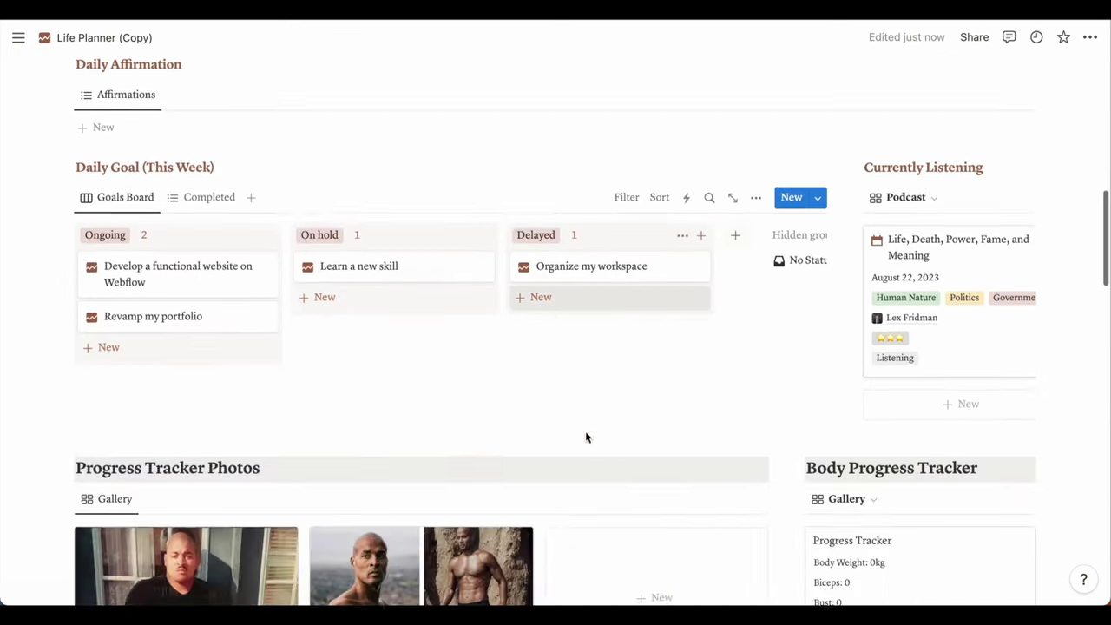
scroll(585, 432, "down", 10)
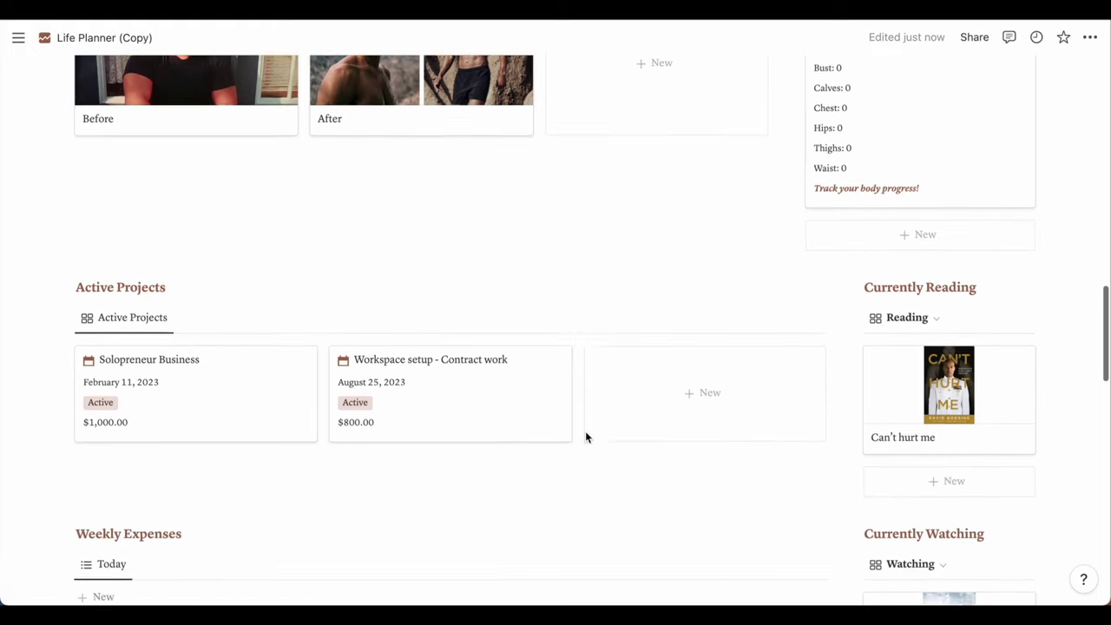
scroll(585, 437, "up", 20)
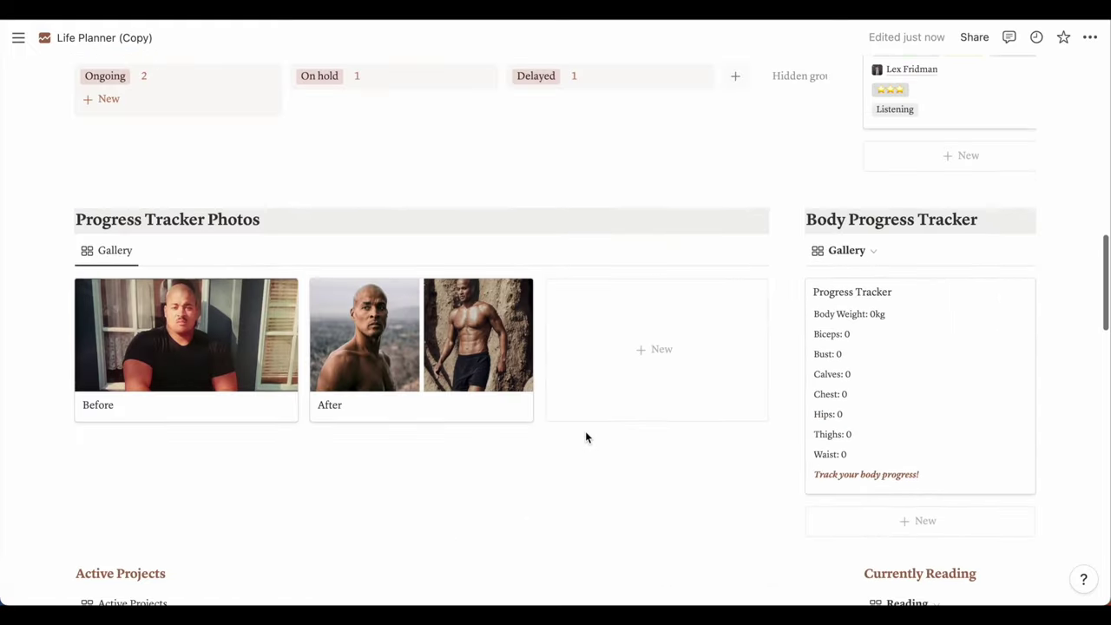
scroll(585, 436, "up", 5)
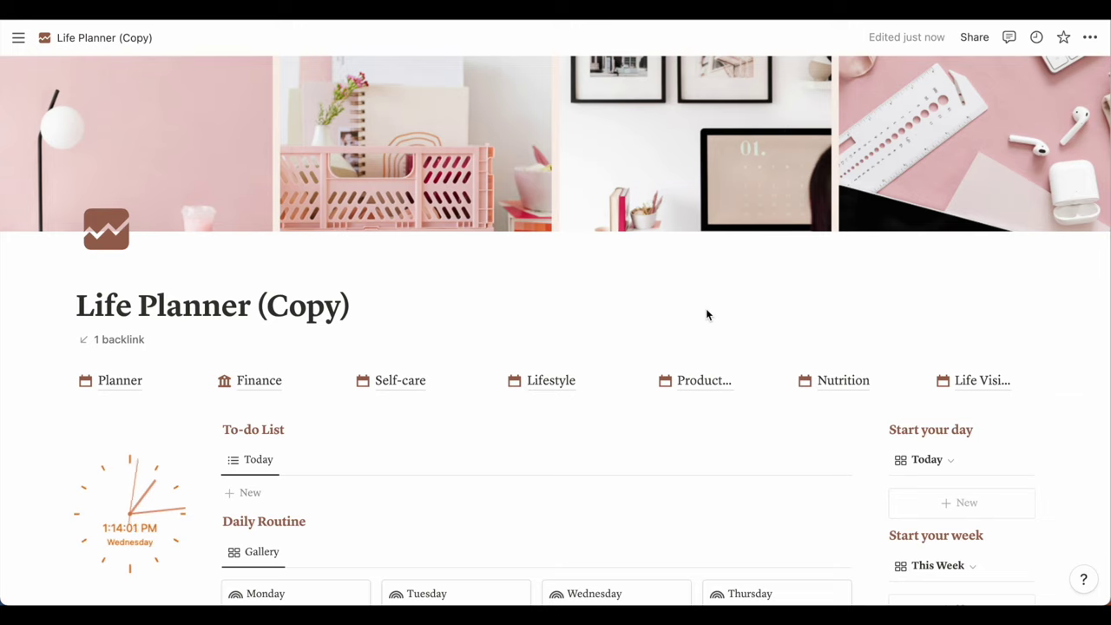
- Recolour the Life Planner page icon pink, keeping the zigzag chart symbol
left_click(101, 222)
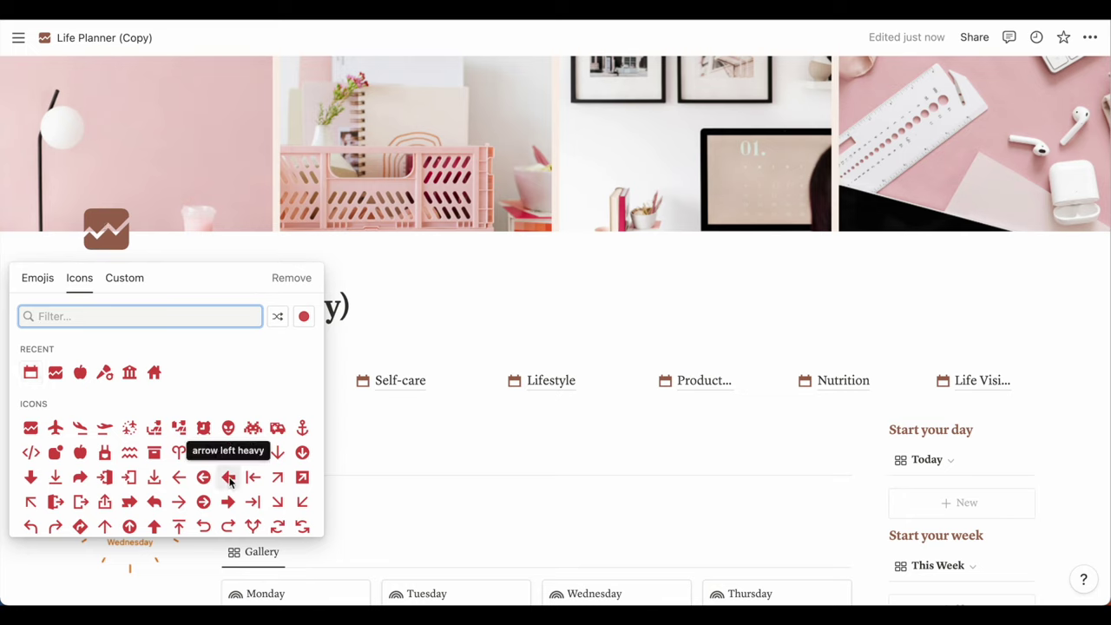
left_click(303, 317)
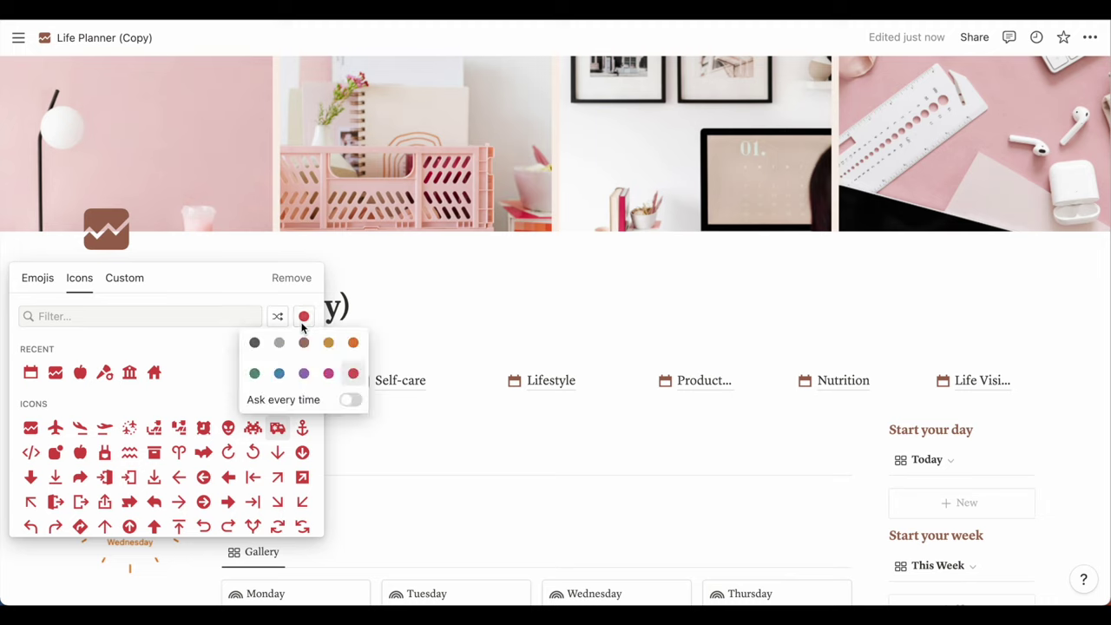
left_click(303, 343)
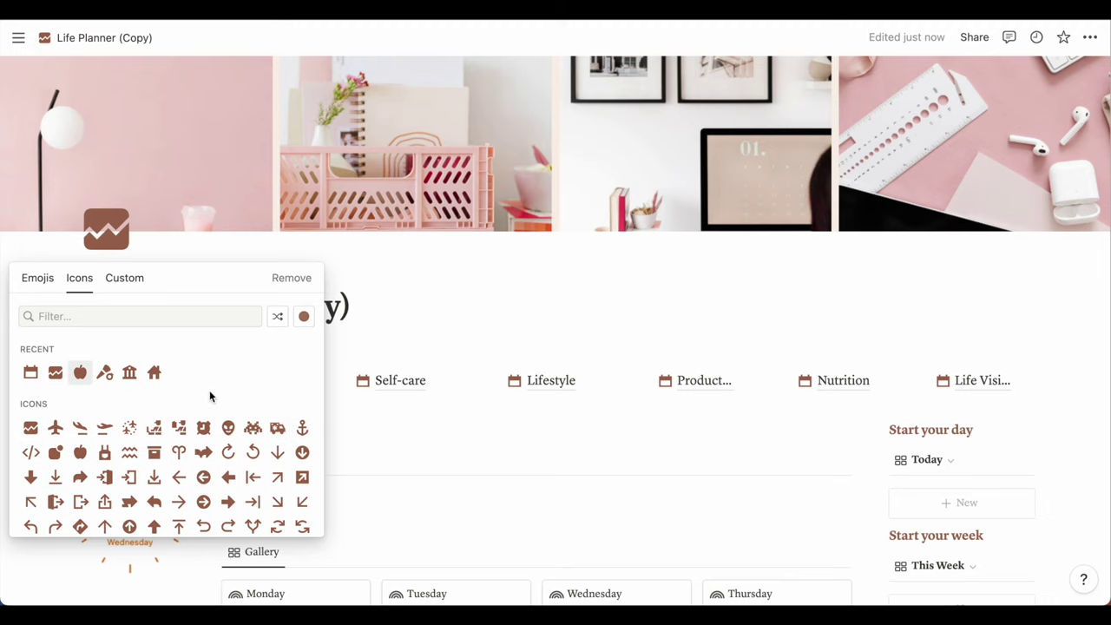
left_click(305, 318)
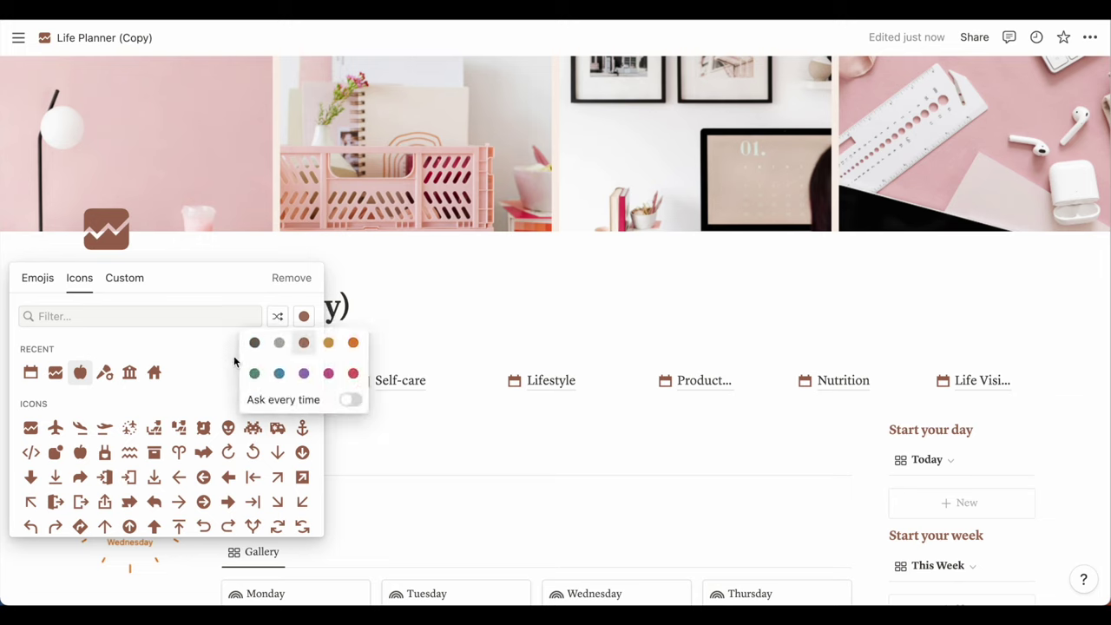
left_click(329, 375)
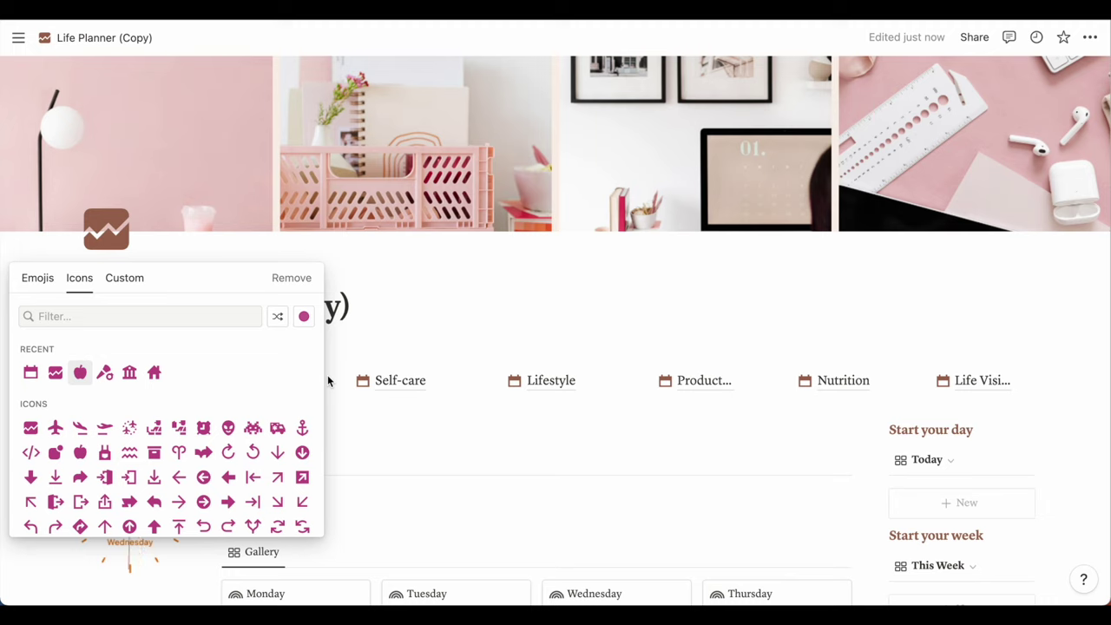
left_click(57, 375)
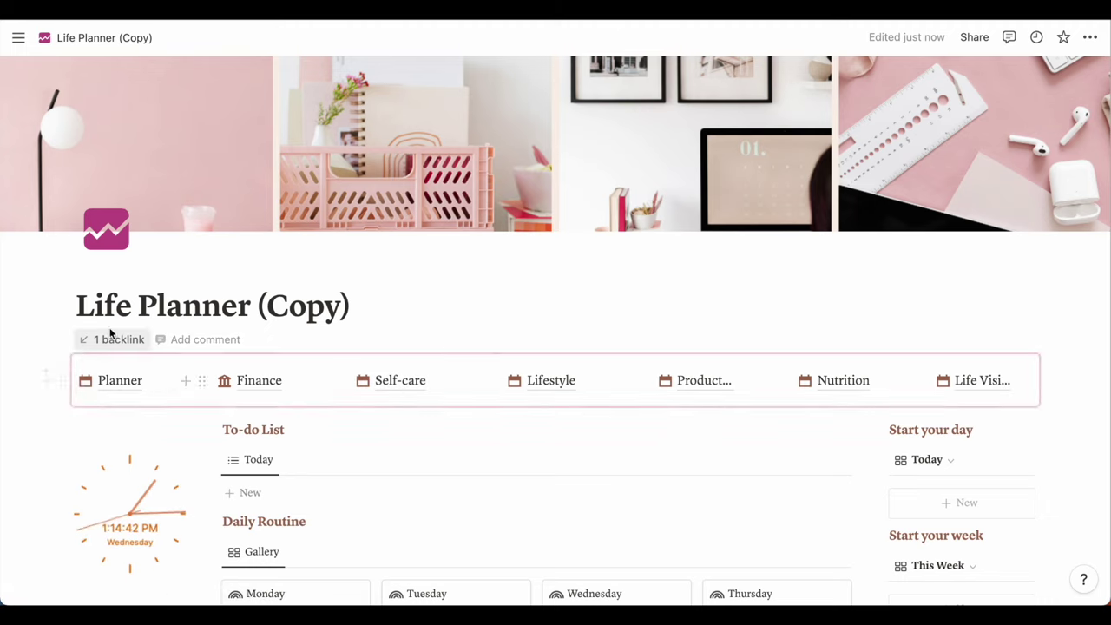
- Recolour all seven navigation link icons pink, from Planner to Life Vision, using the bank symbol for Finance and the calendar for the rest
left_click(85, 383)
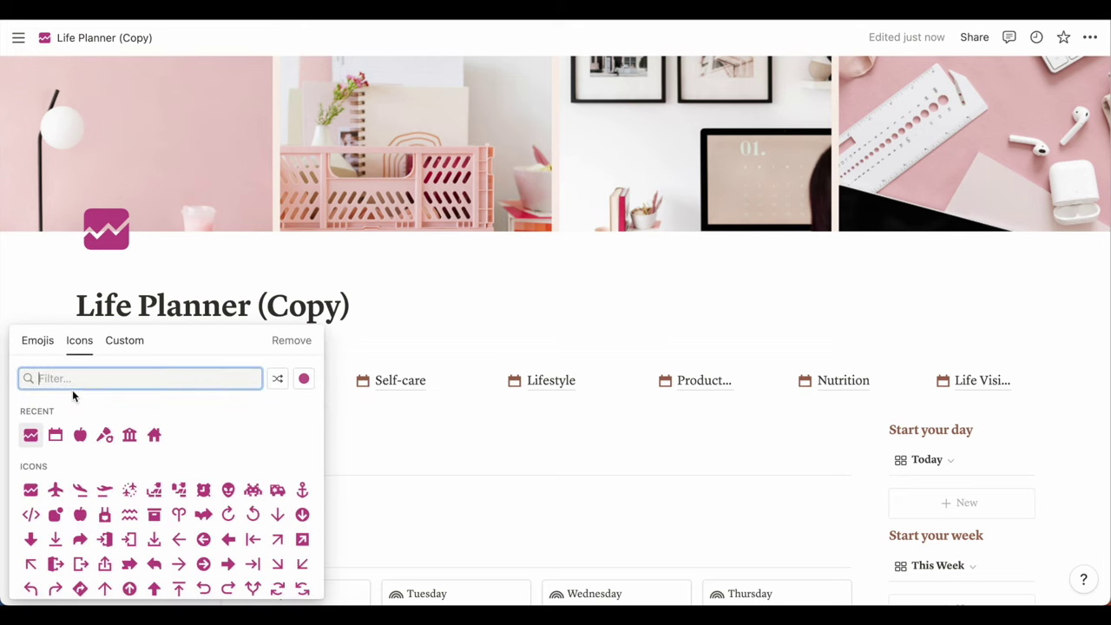
left_click(54, 434)
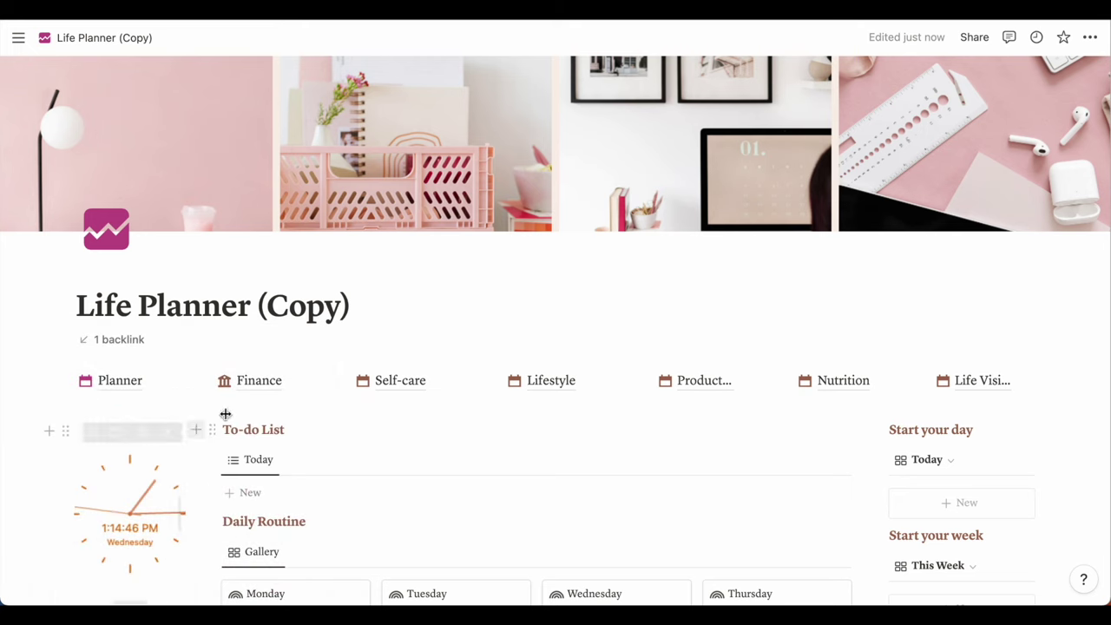
left_click(228, 383)
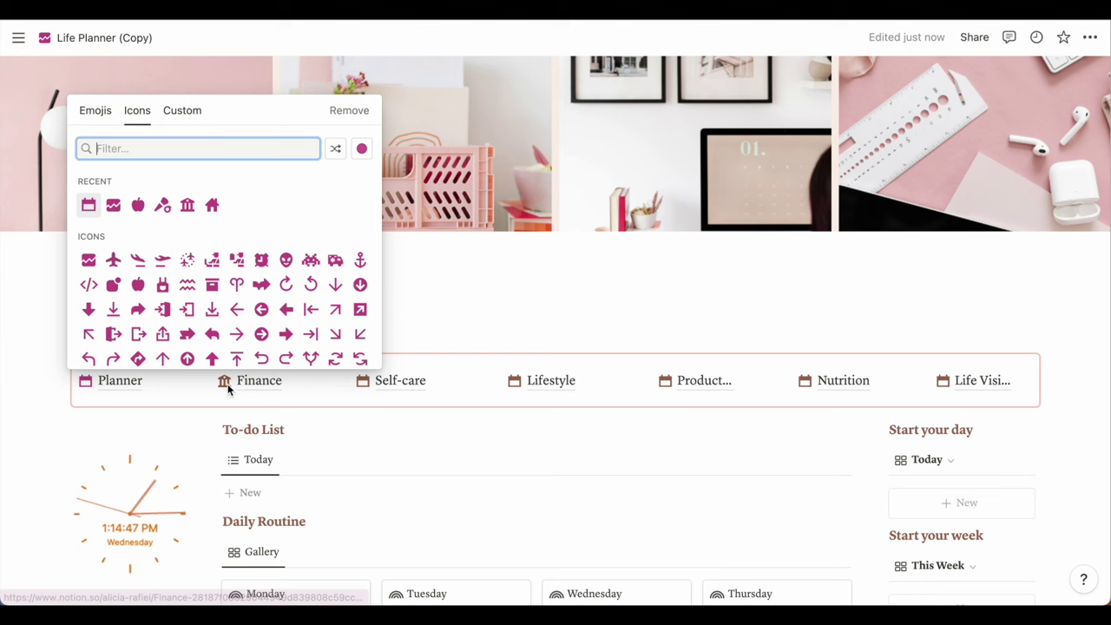
left_click(190, 209)
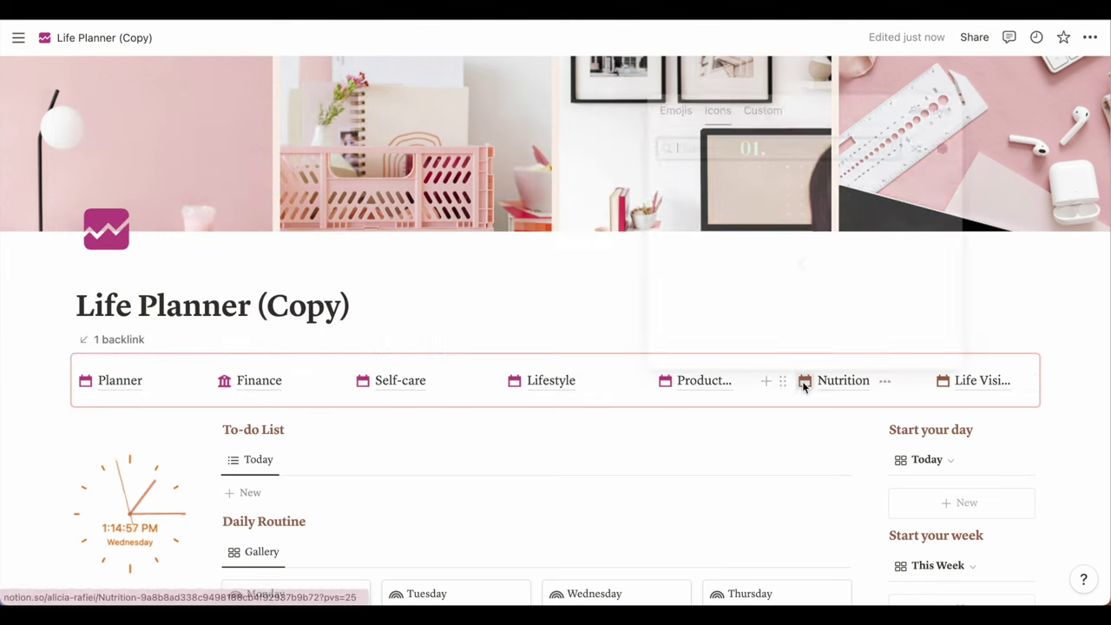
left_click(942, 382)
left_click(807, 205)
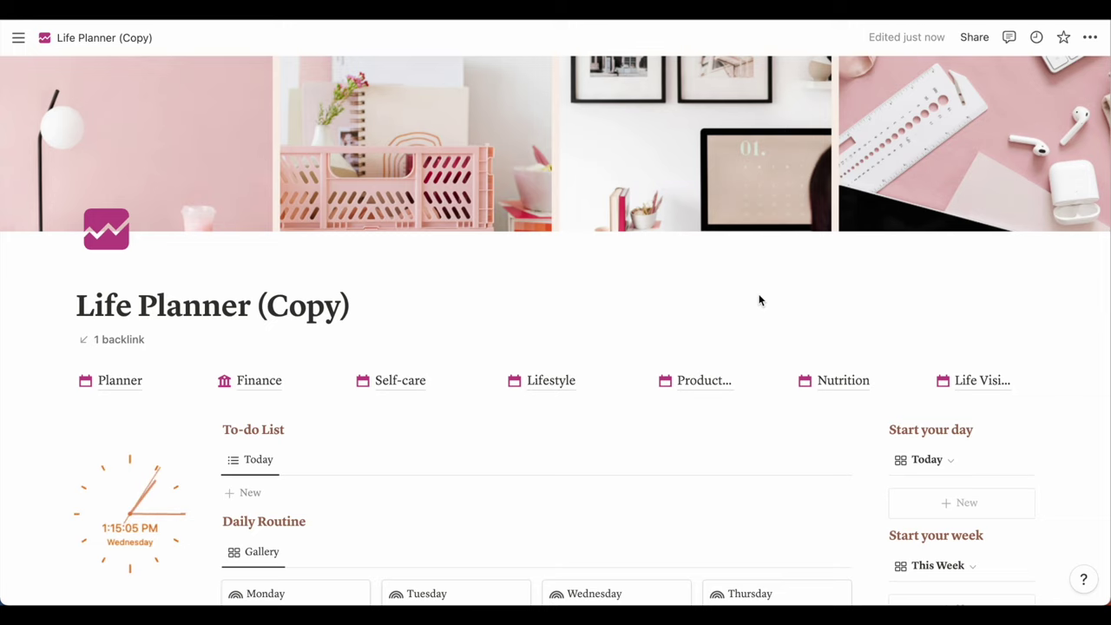
- Set the text colour of the To-do List heading to Pink
scroll(760, 300, "down", 2)
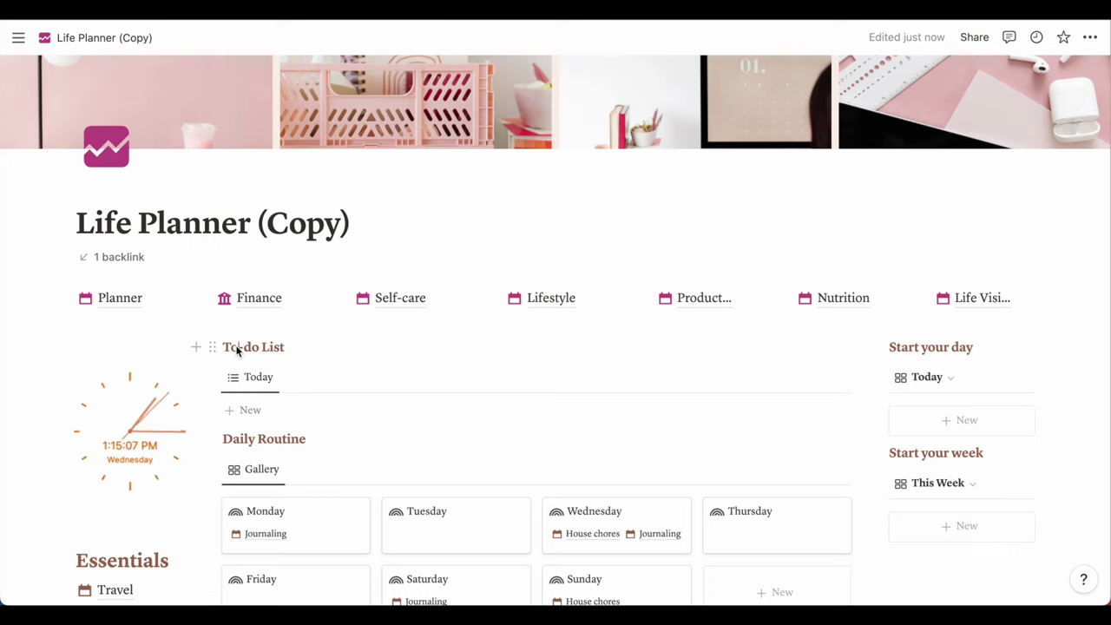
left_click_drag(289, 353, 220, 353)
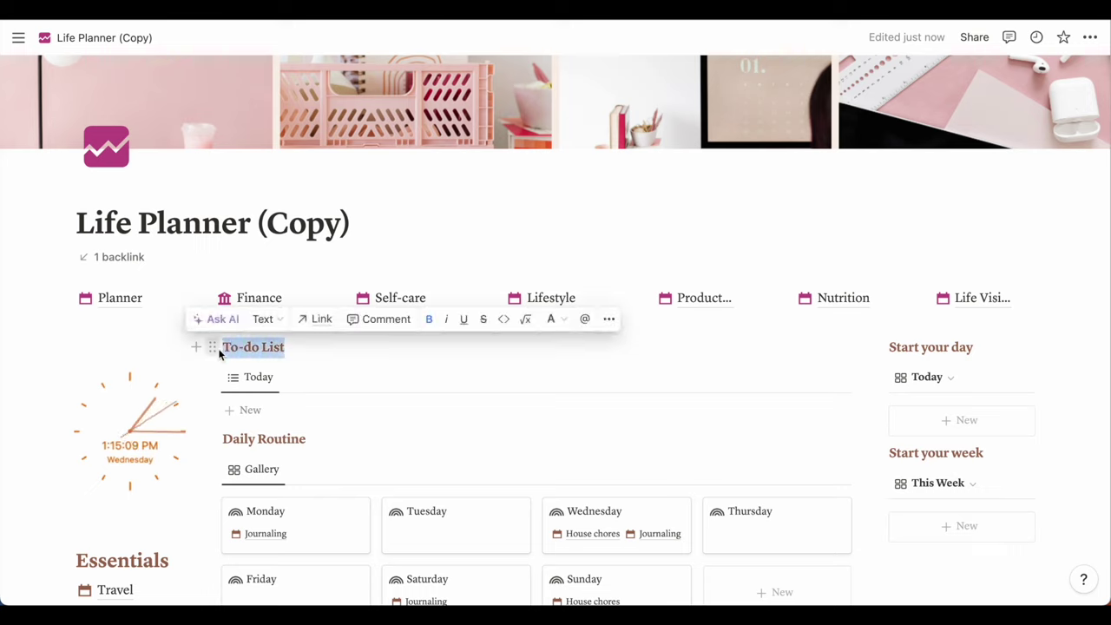
left_click(609, 322)
mouse_move(682, 550)
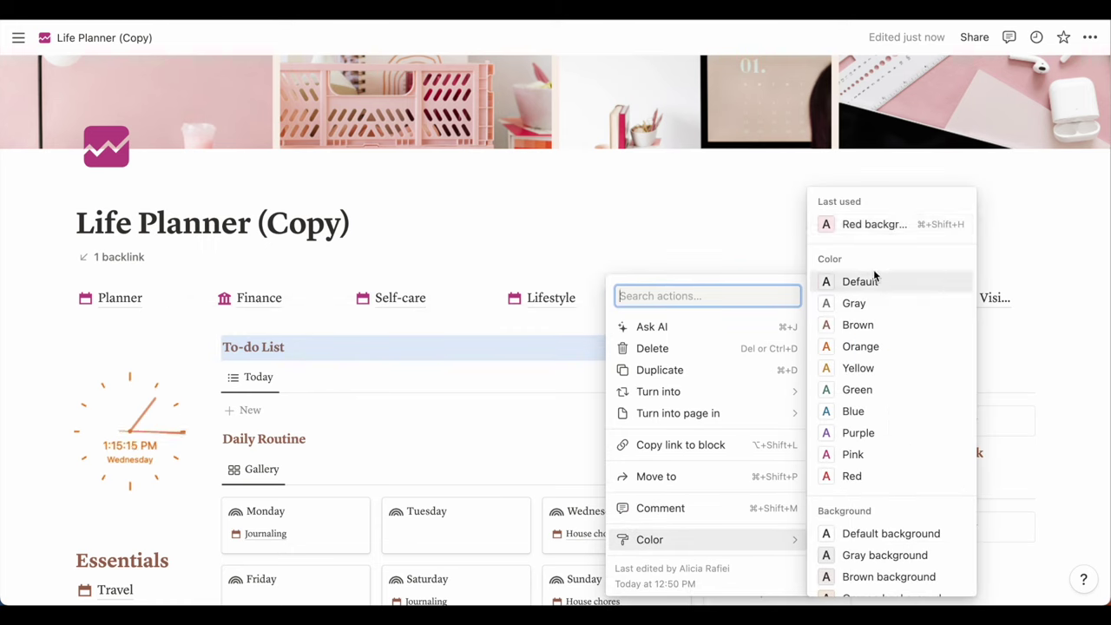
left_click(871, 456)
key("Up")
- Set the text colour of the Daily Routine heading to Pink
scroll(377, 434, "down", 1)
left_click_drag(306, 396, 223, 398)
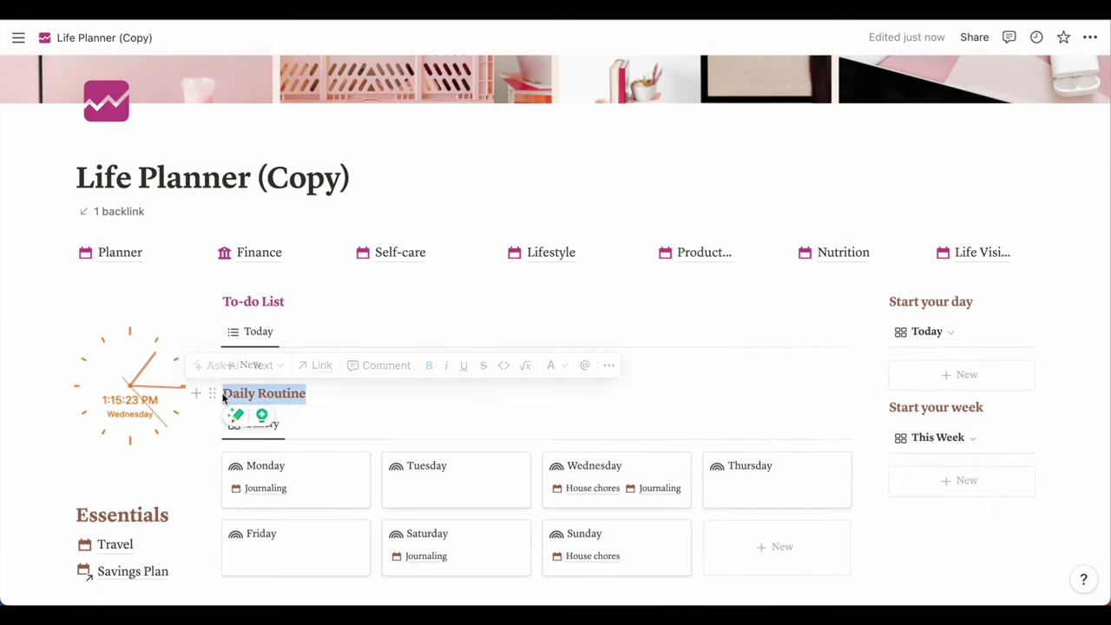
left_click(608, 364)
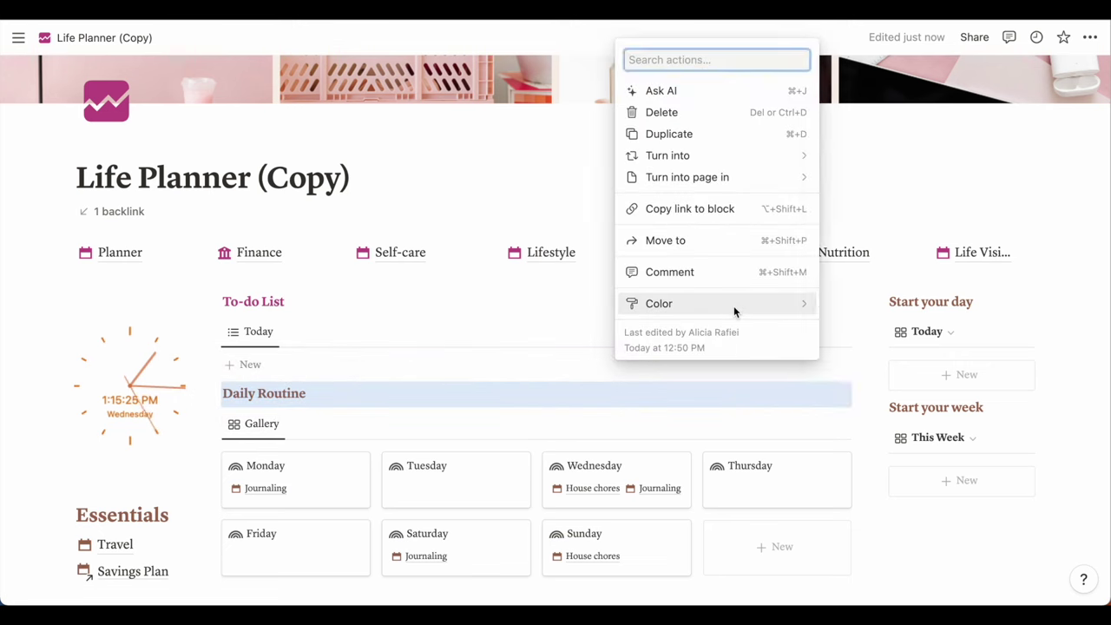
mouse_move(734, 312)
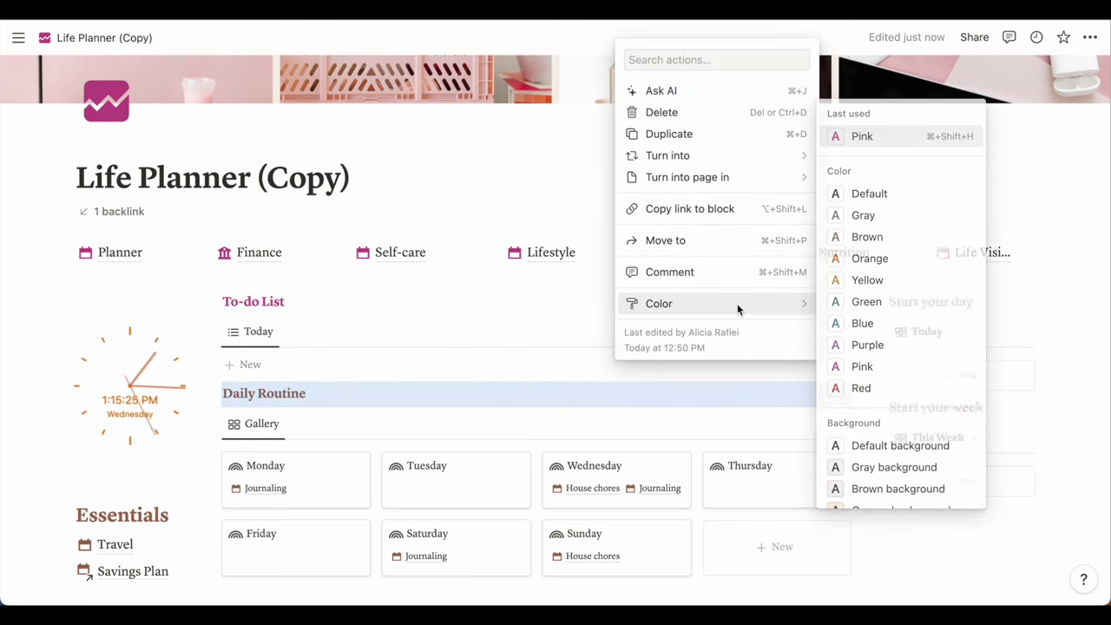
left_click(871, 368)
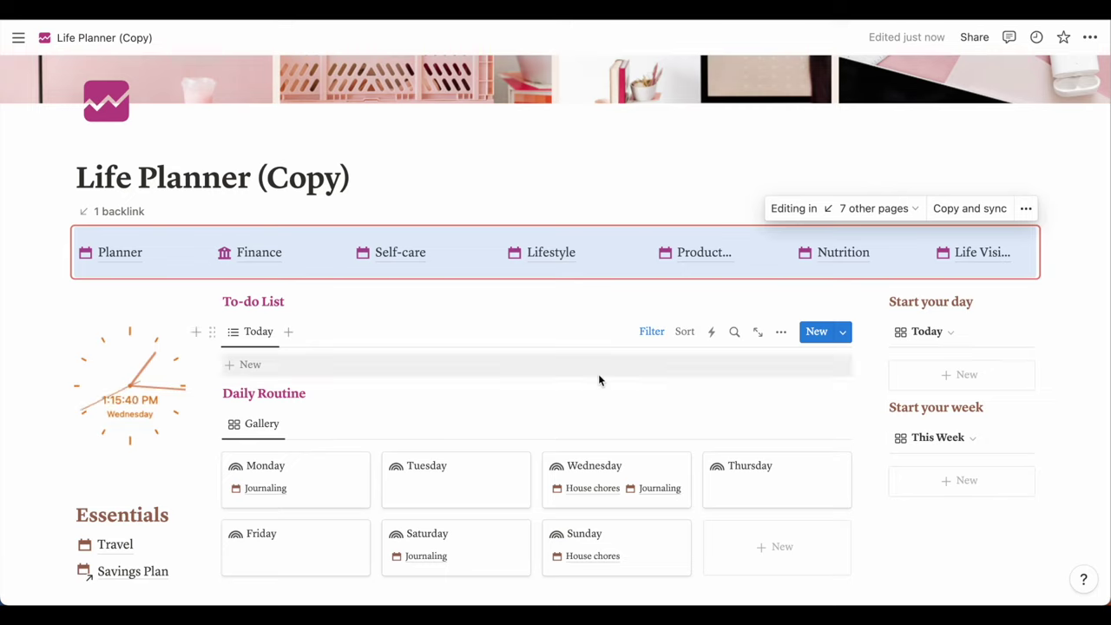
- Change the Travel link's icon under Essentials to the pink calendar
scroll(592, 376, "down", 4)
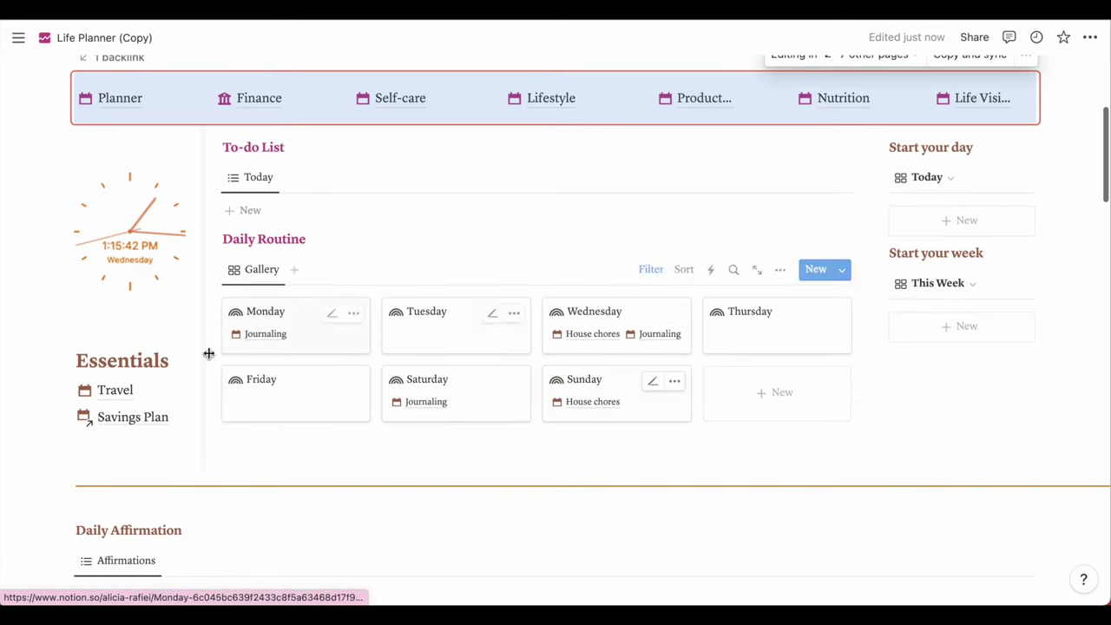
left_click(84, 390)
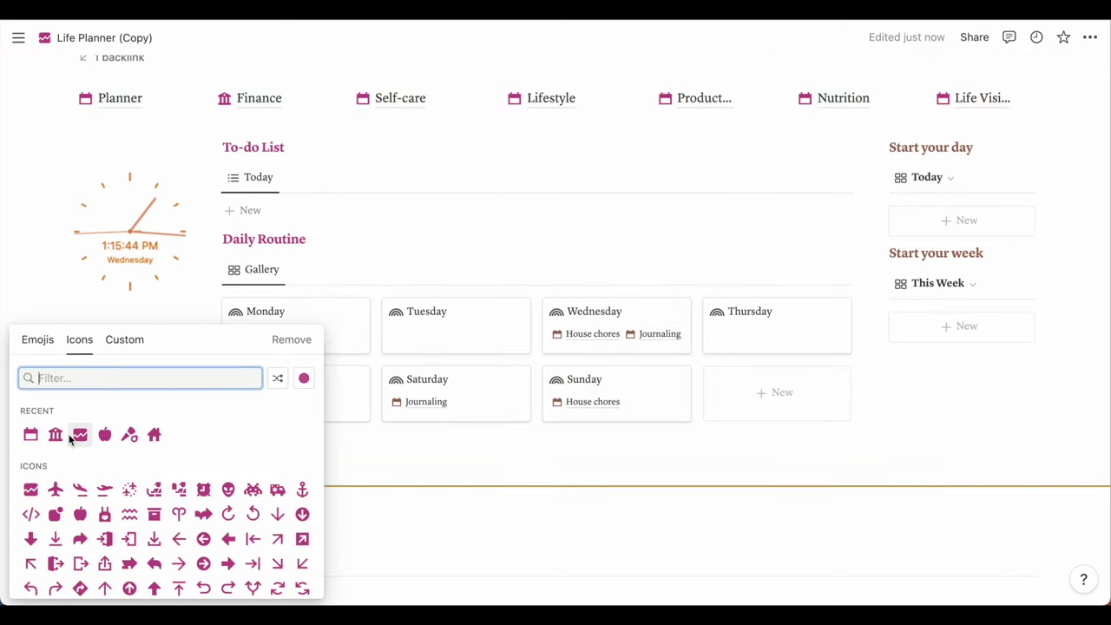
left_click(31, 434)
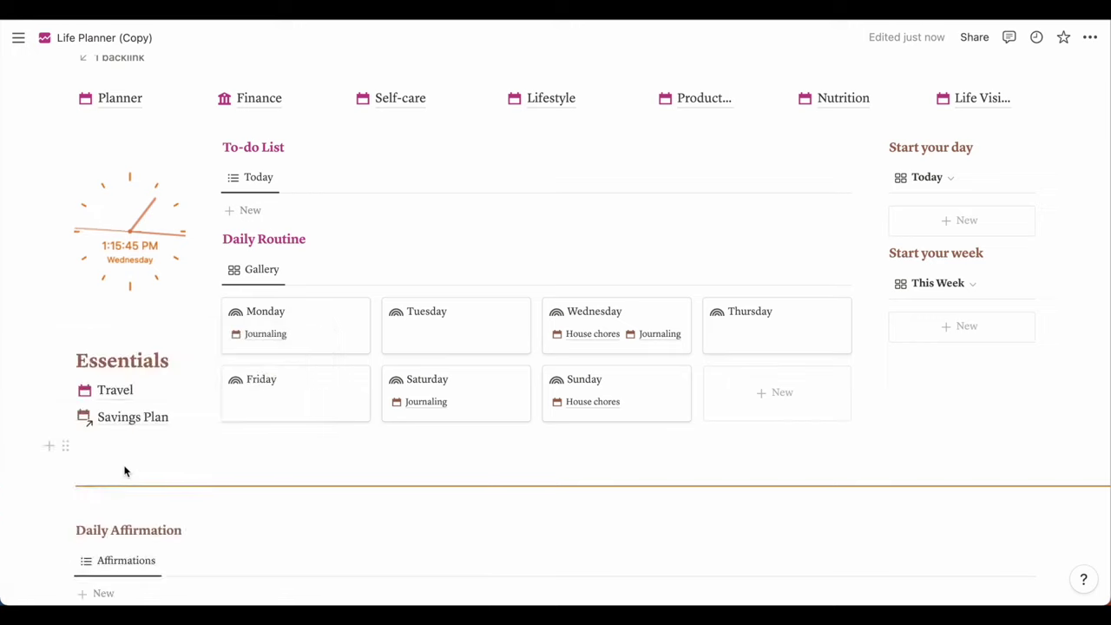
- Change the Savings Plan page's icon to the pink calendar and return to the Life Planner page
left_click(84, 417)
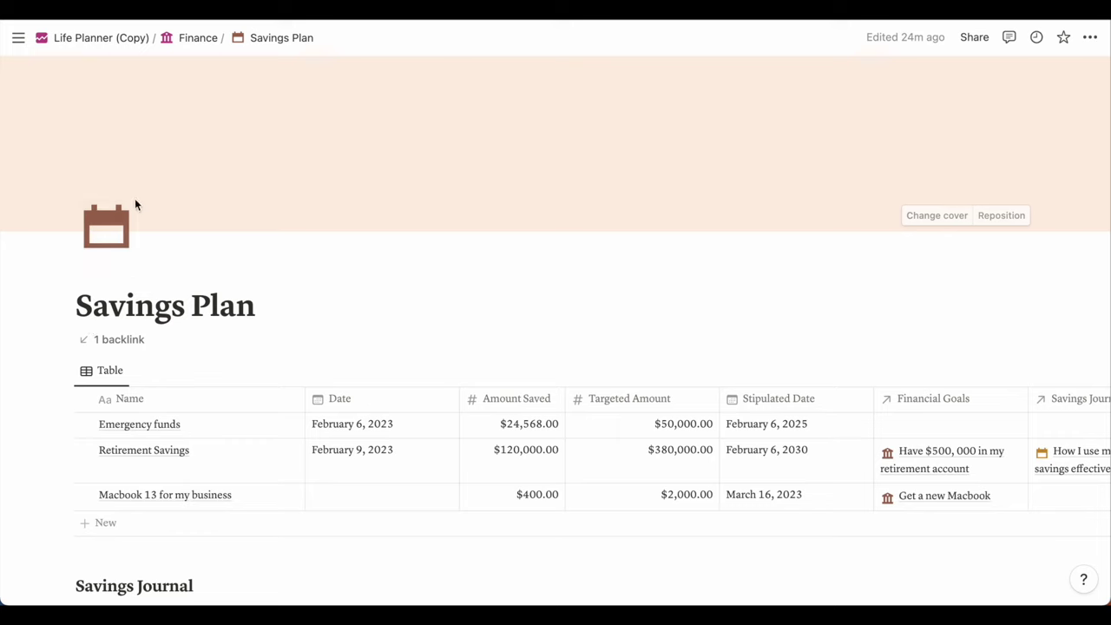
left_click(98, 224)
left_click(31, 372)
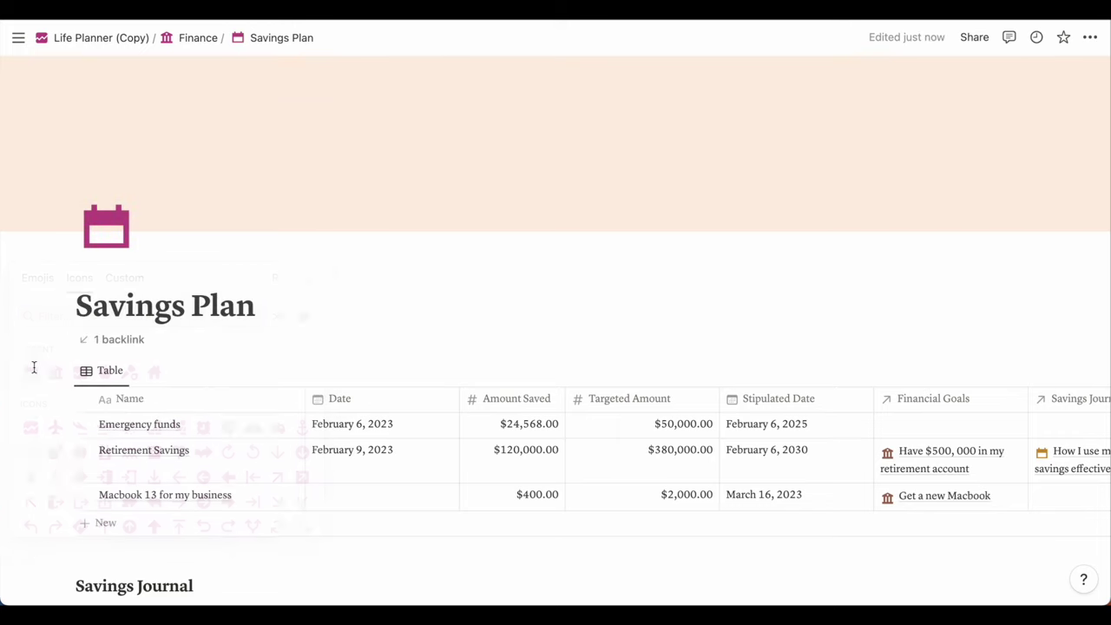
left_click(201, 39)
left_click(138, 39)
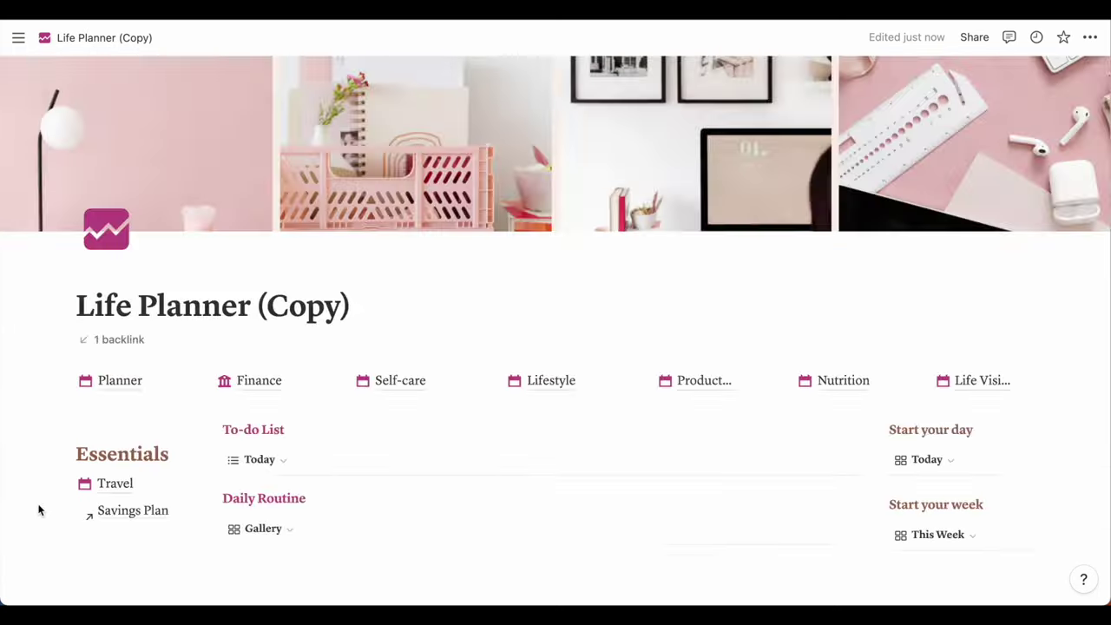
- Change the icon of the Journaling page linked in Monday's Daily Routine card to the pink calendar, and close that page
scroll(58, 318, "down", 5)
scroll(334, 357, "up", 1)
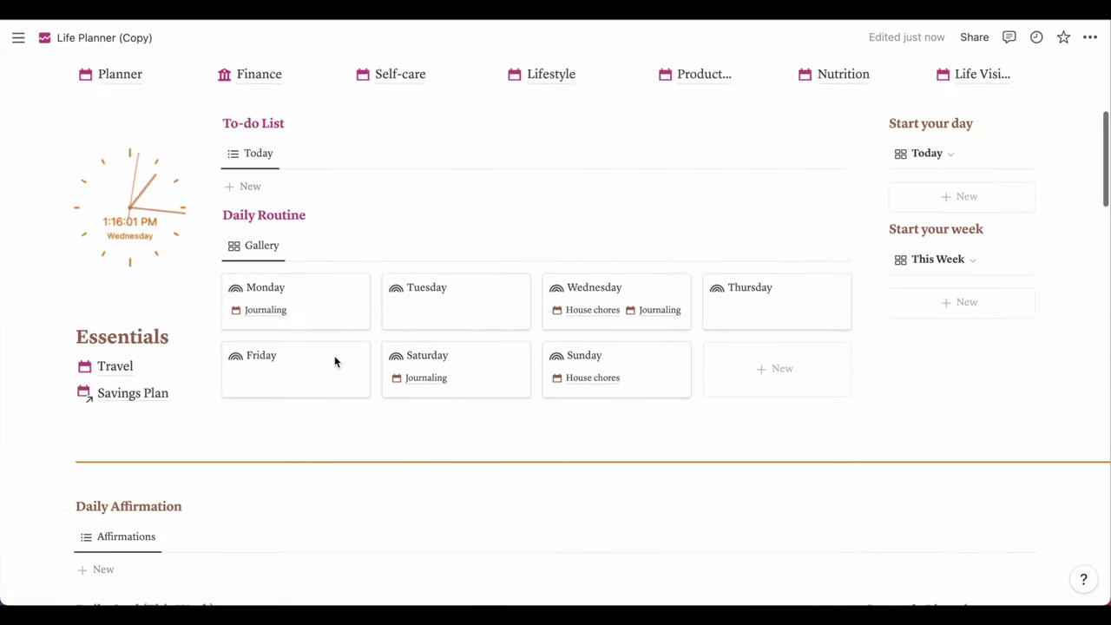
left_click(237, 313)
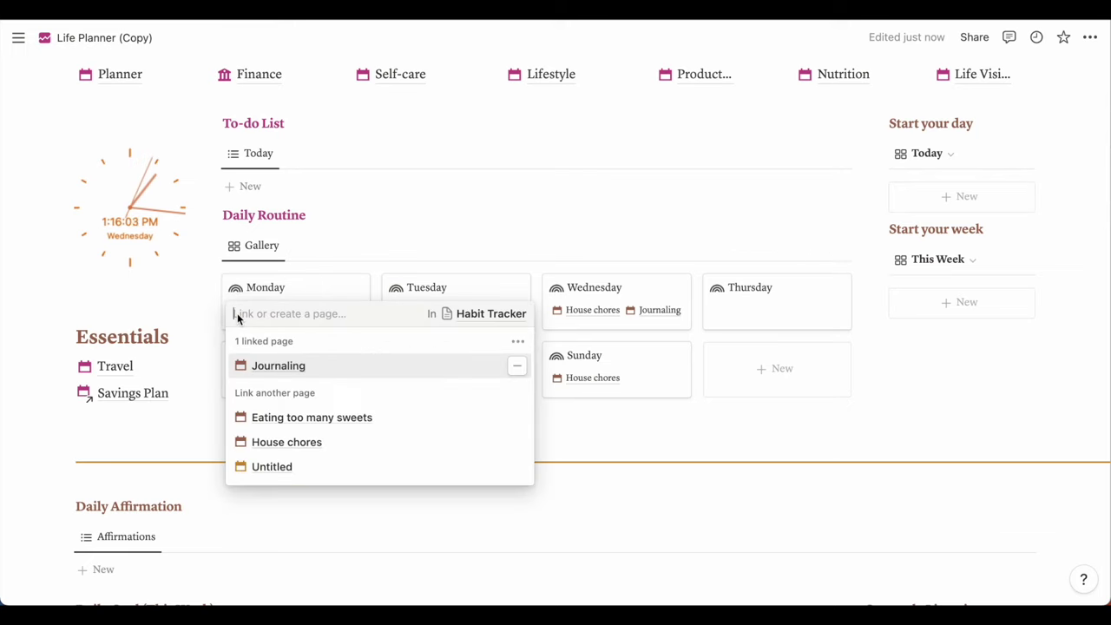
left_click(240, 368)
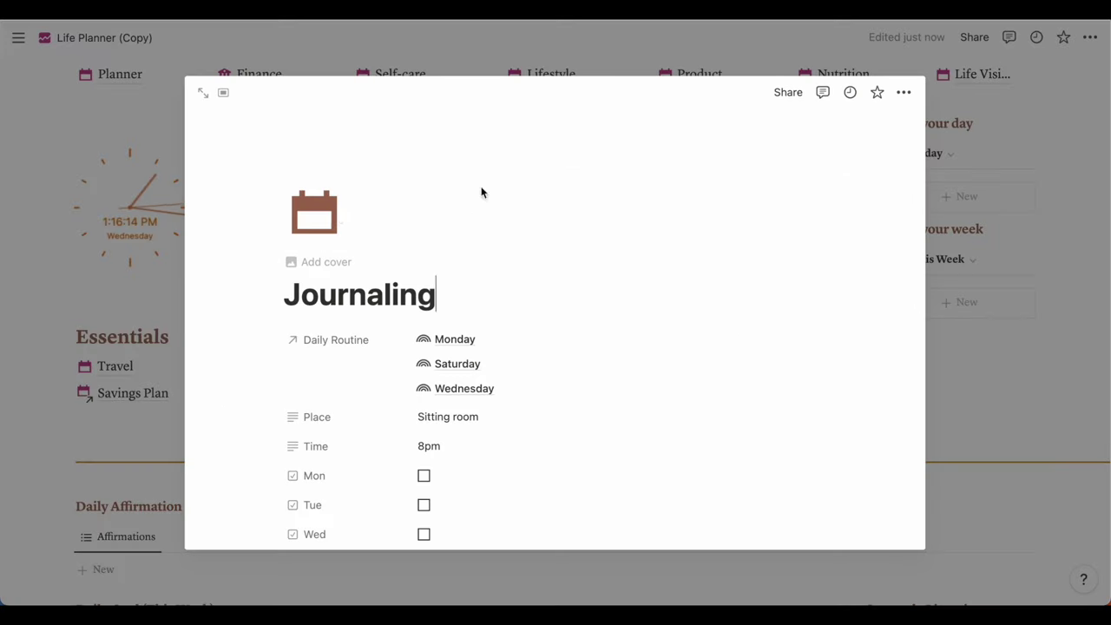
left_click(312, 213)
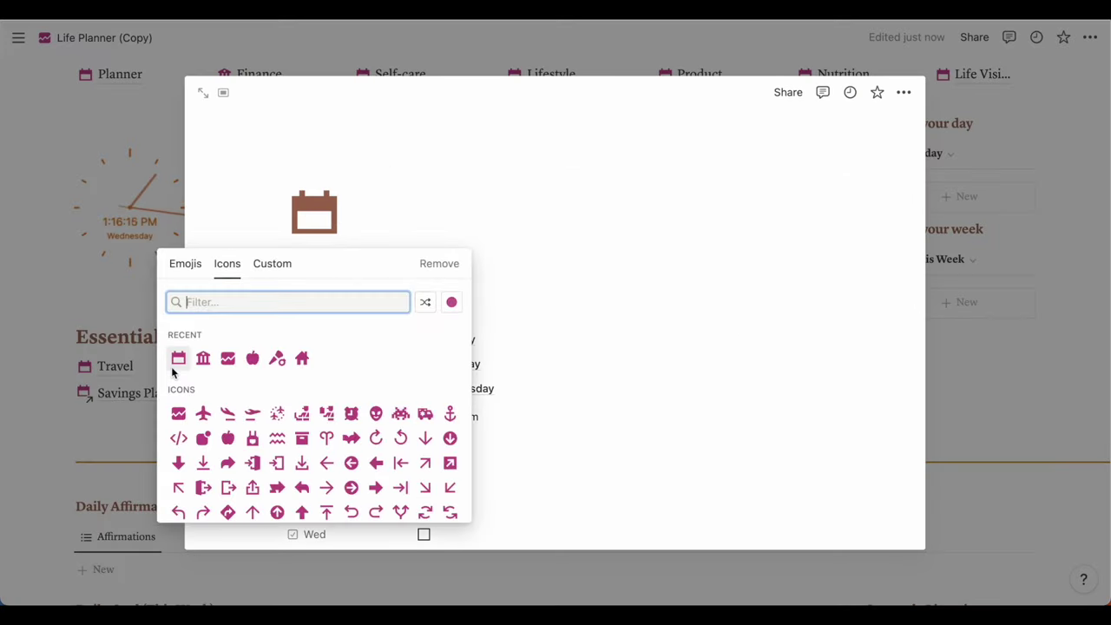
left_click(174, 362)
left_click(999, 142)
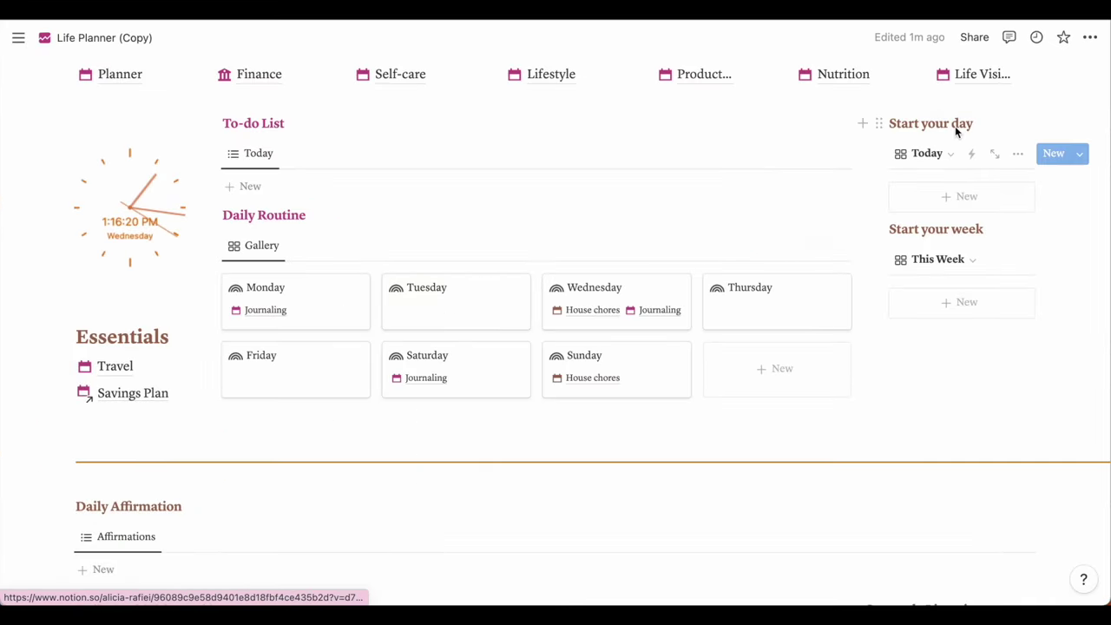
- Look through the Life Planner sections down to the Calendar and come back to Progress Tracker Photos
scroll(978, 129, "up", 2)
left_click(1070, 425)
scroll(1070, 425, "down", 6)
scroll(1070, 432, "down", 9)
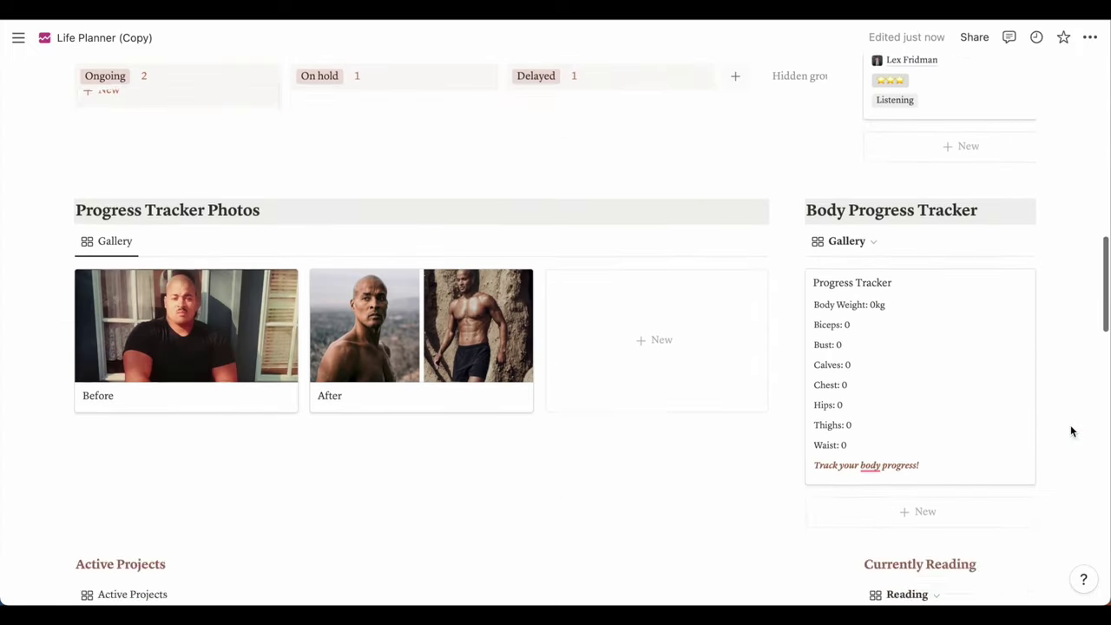
scroll(1070, 431, "down", 6)
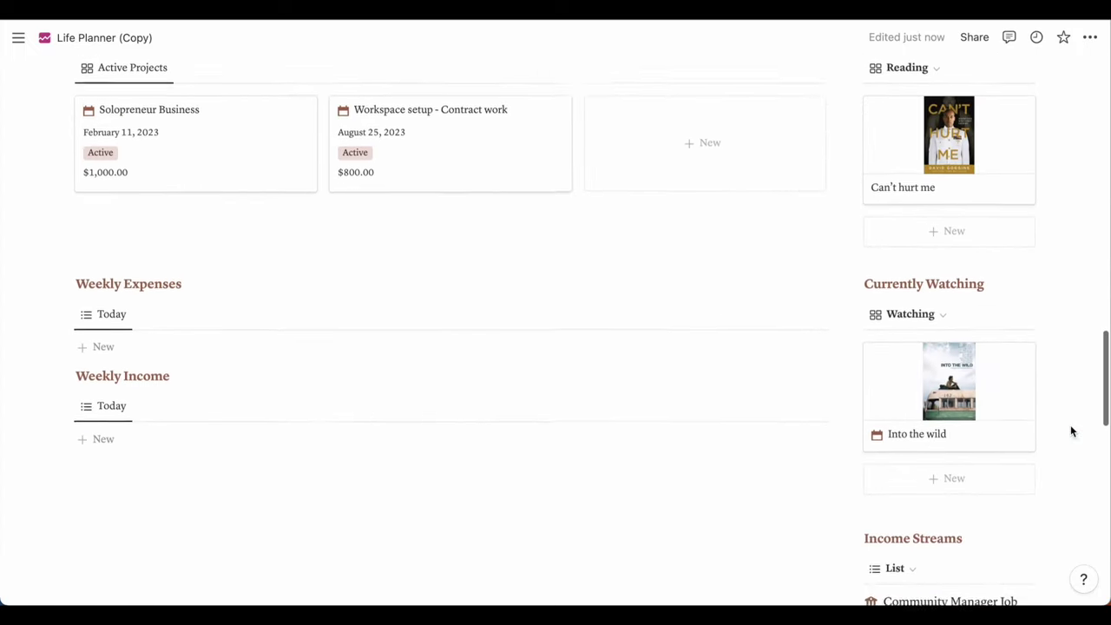
scroll(1071, 432, "down", 5)
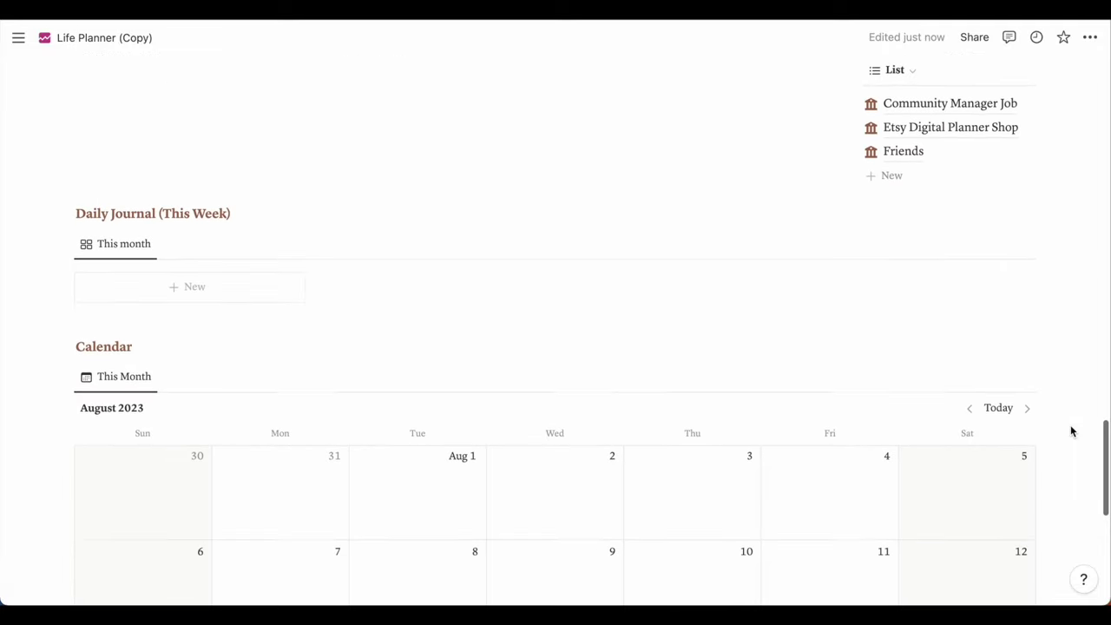
scroll(1070, 432, "up", 16)
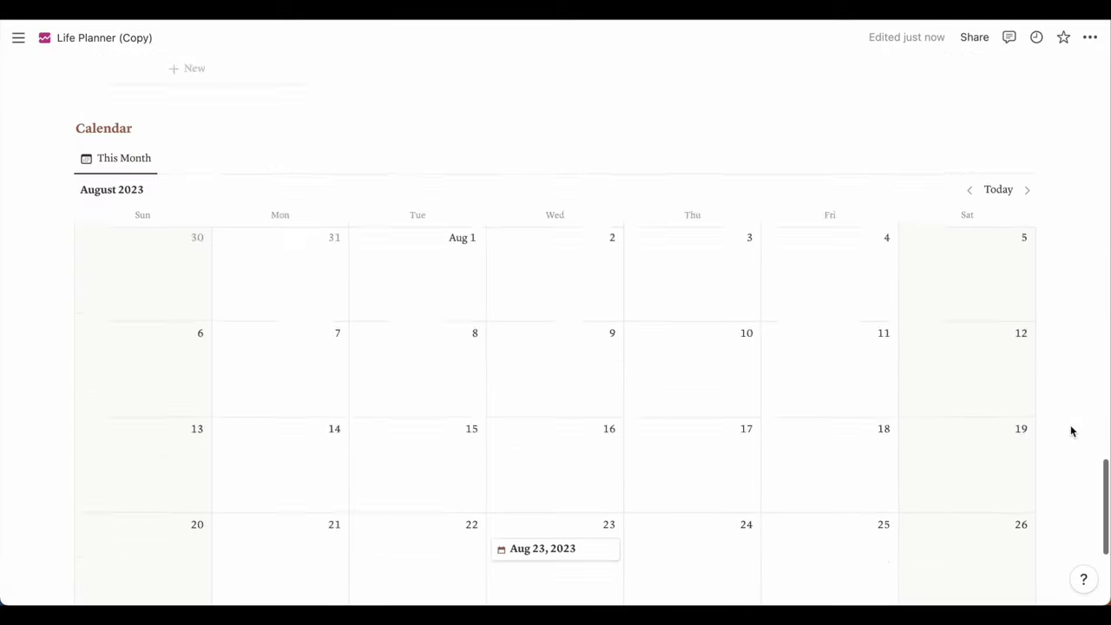
scroll(1071, 432, "up", 2)
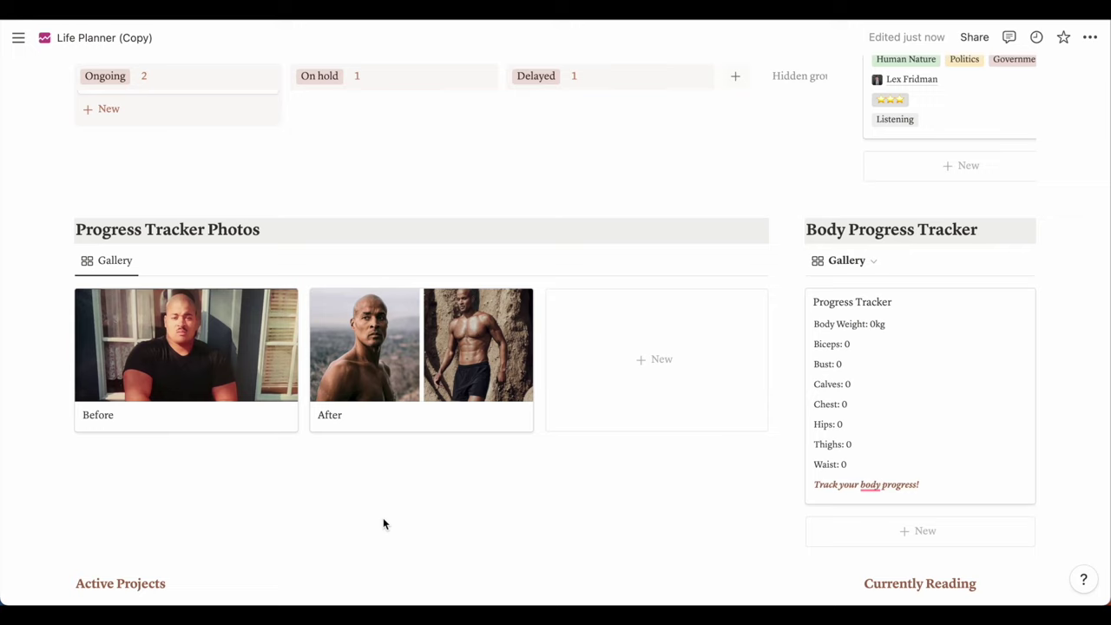
- Delete the existing picture from the Before entry of Progress Tracker Photos and upload a new image file in its place
left_click(188, 374)
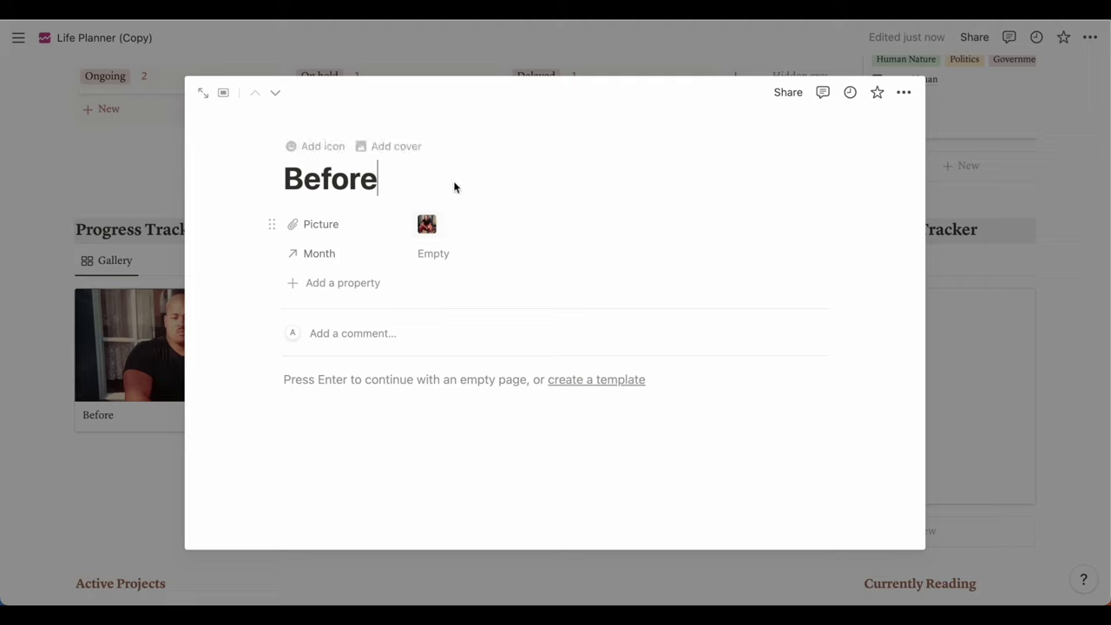
left_click(484, 223)
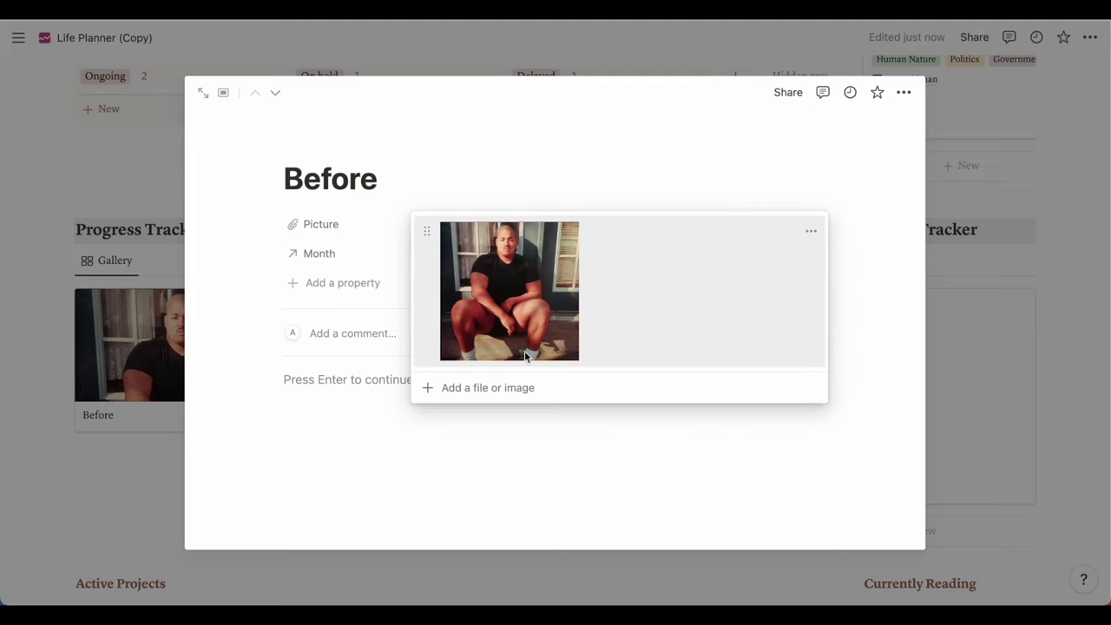
left_click(810, 232)
left_click(758, 303)
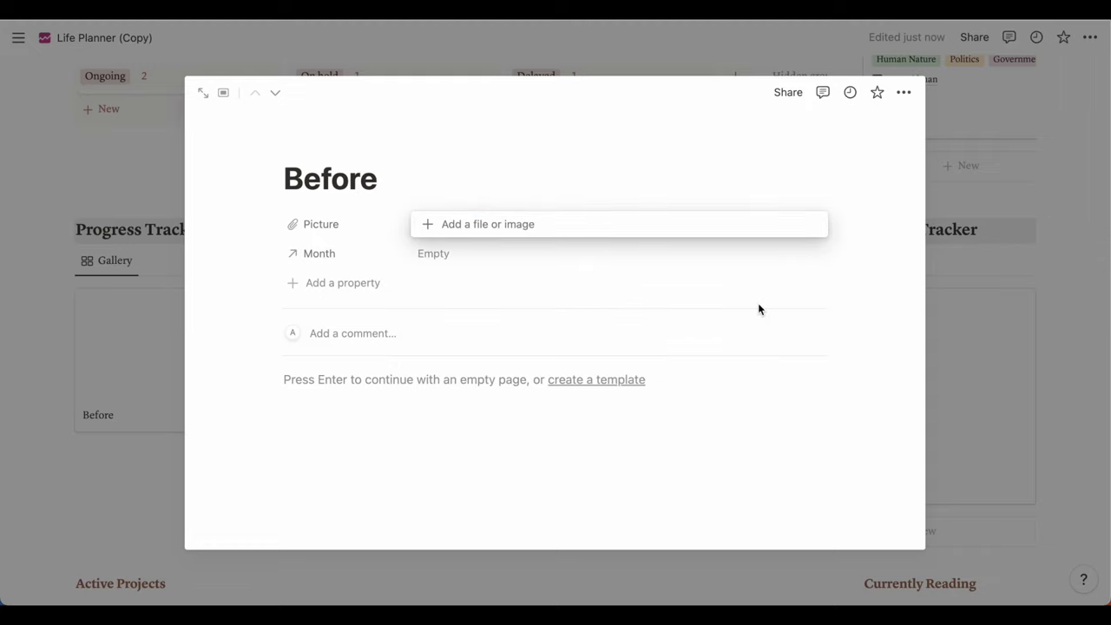
left_click(426, 225)
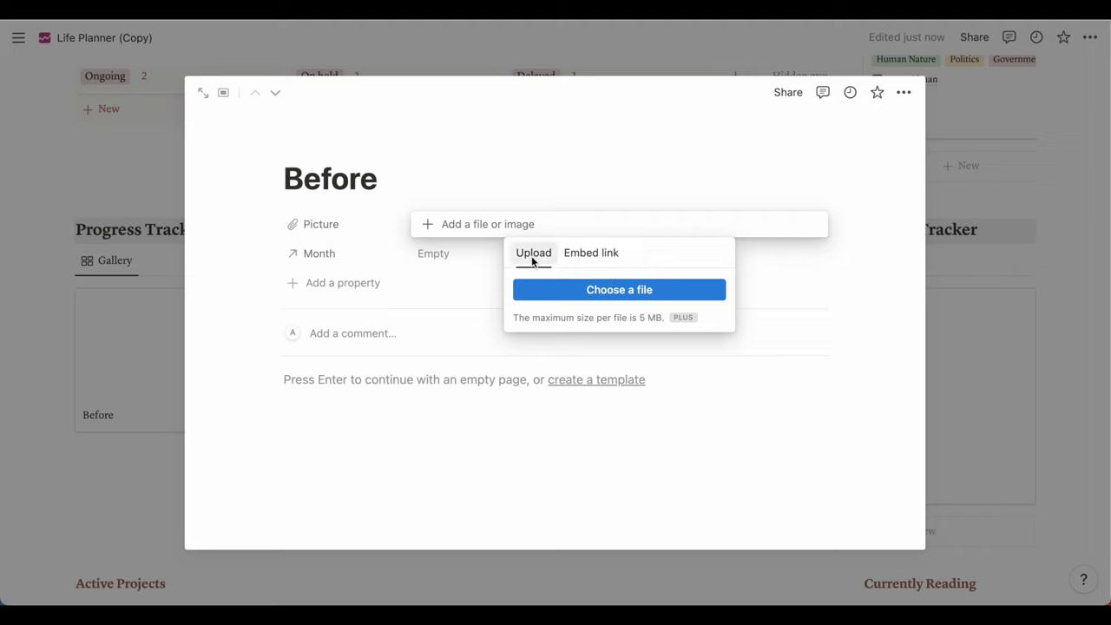
left_click(564, 290)
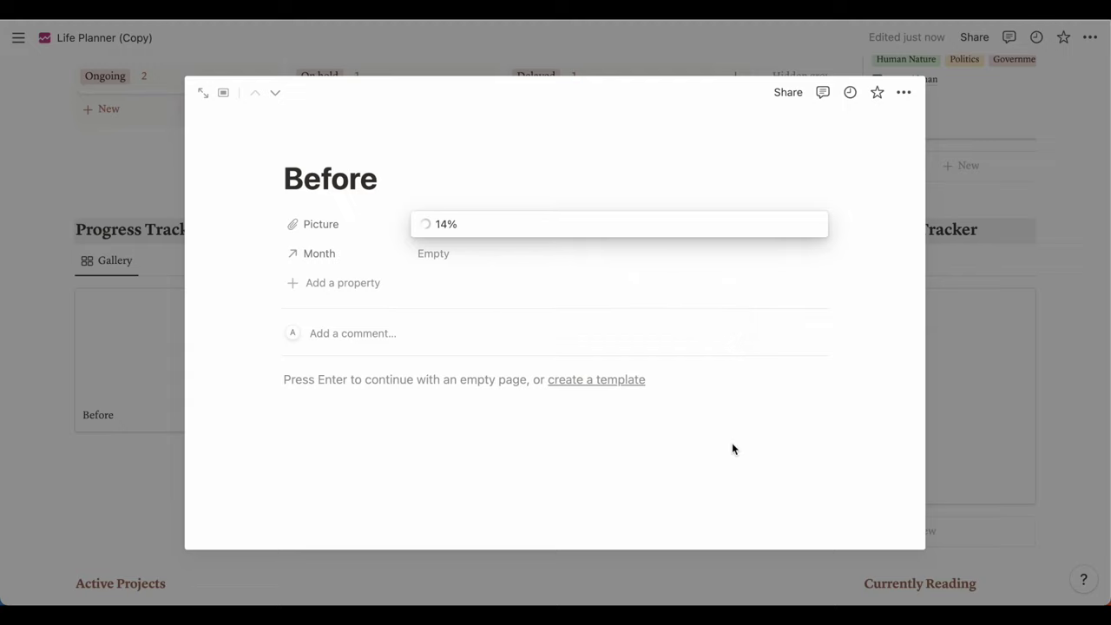
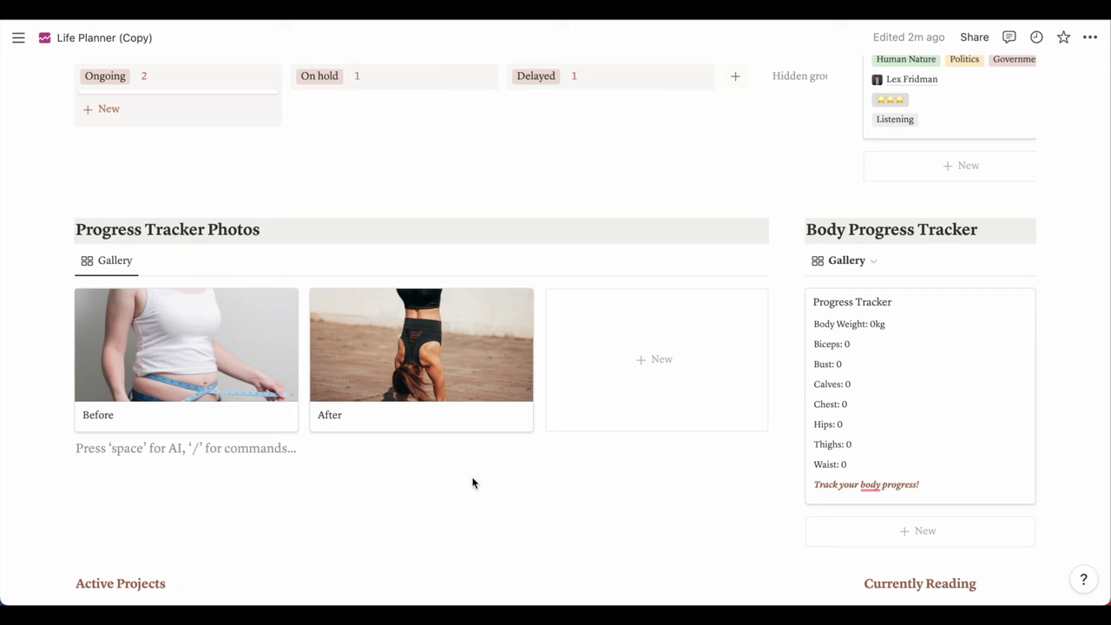
- Browse the built-in icons available for the Life Planner page icon
scroll(434, 547, "up", 15)
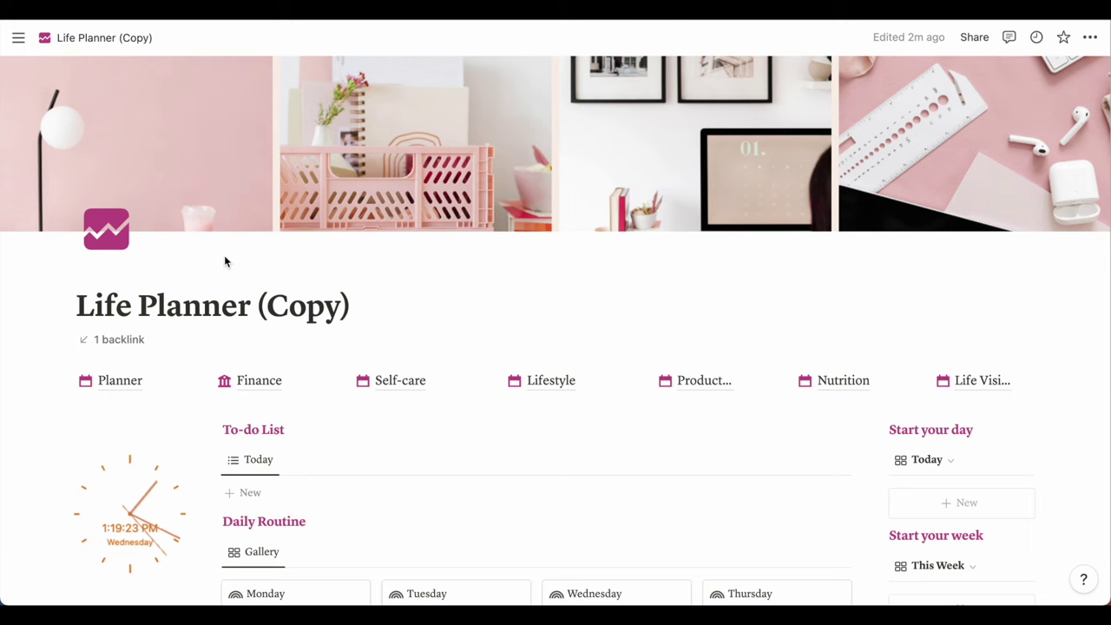
left_click(111, 227)
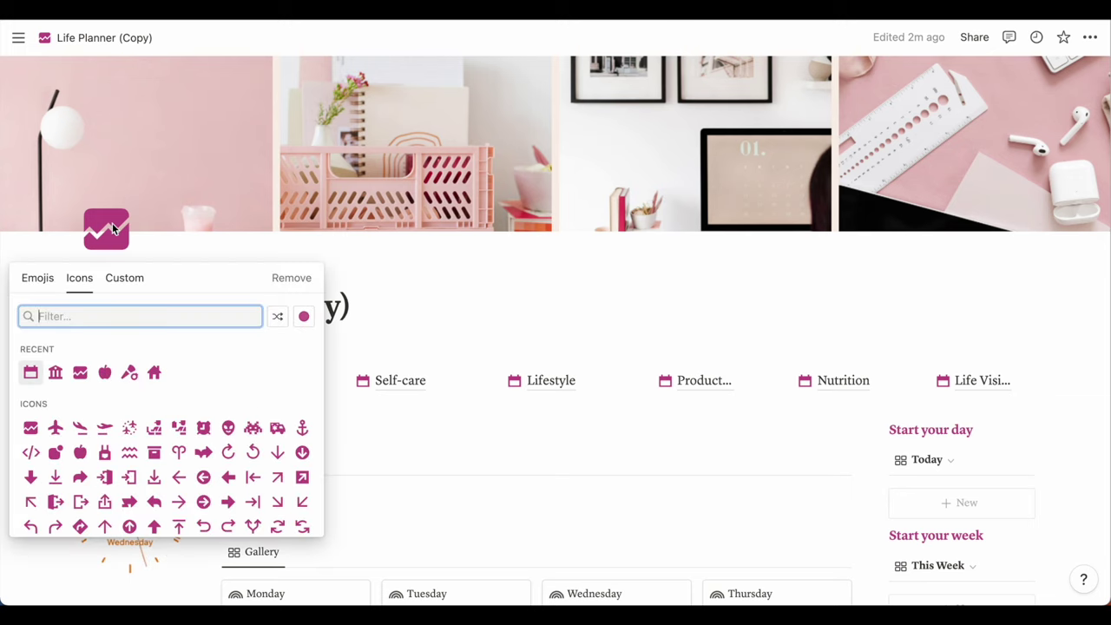
scroll(223, 404, "down", 10)
scroll(224, 404, "down", 10)
scroll(224, 405, "up", 10)
scroll(224, 404, "up", 10)
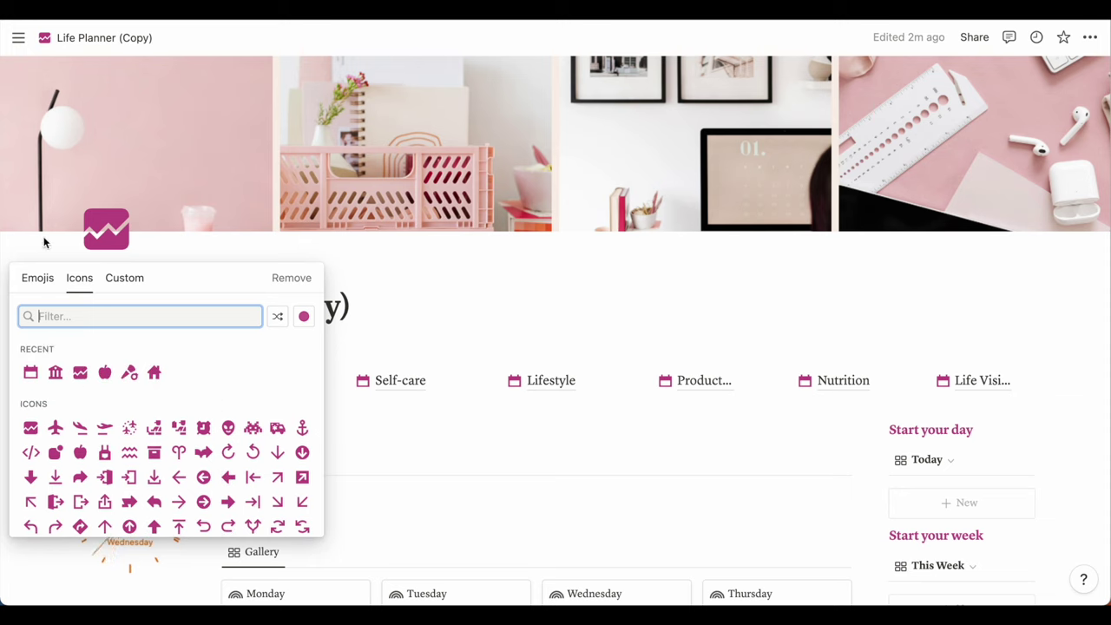
- Search the emojis for "plan" and choose the calendar emoji as the Life Planner page icon
left_click(44, 280)
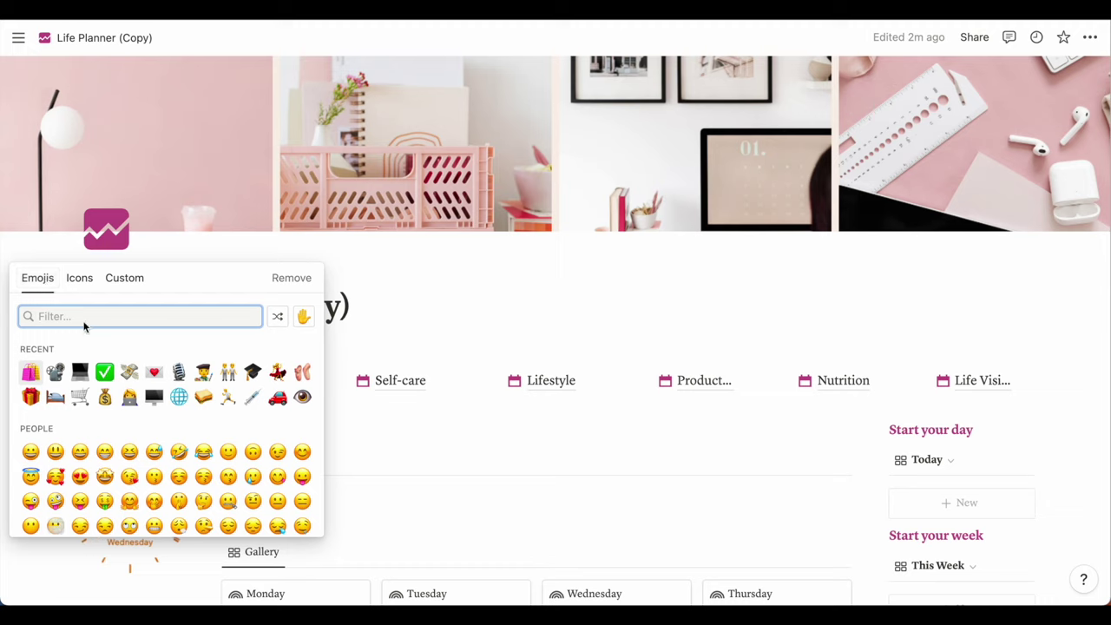
type("planner")
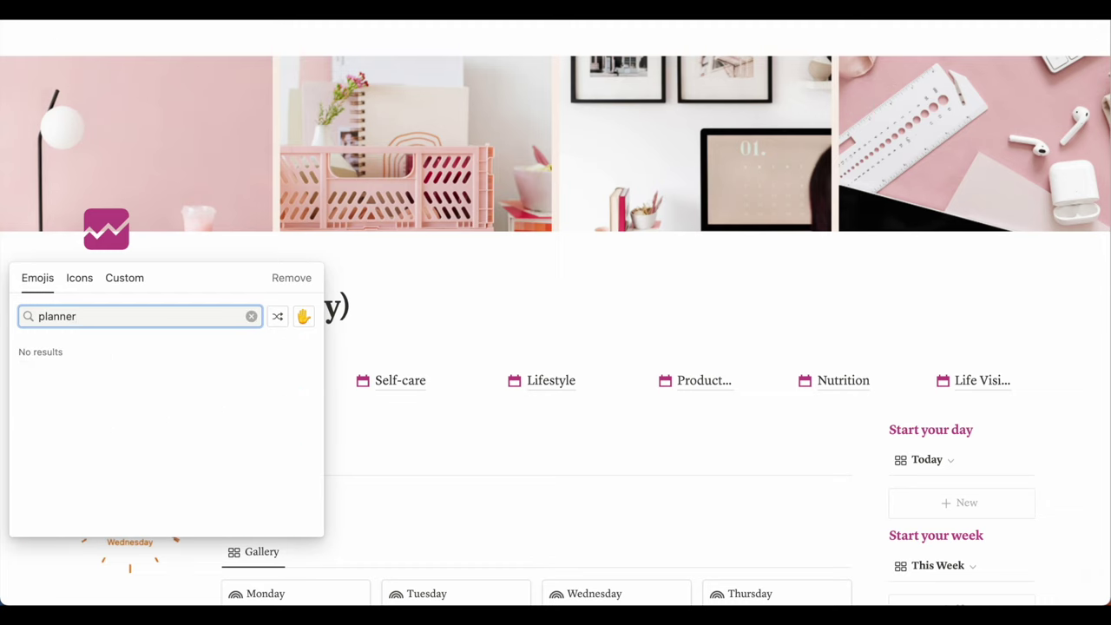
key("BackSpace")
key("BackSpace")
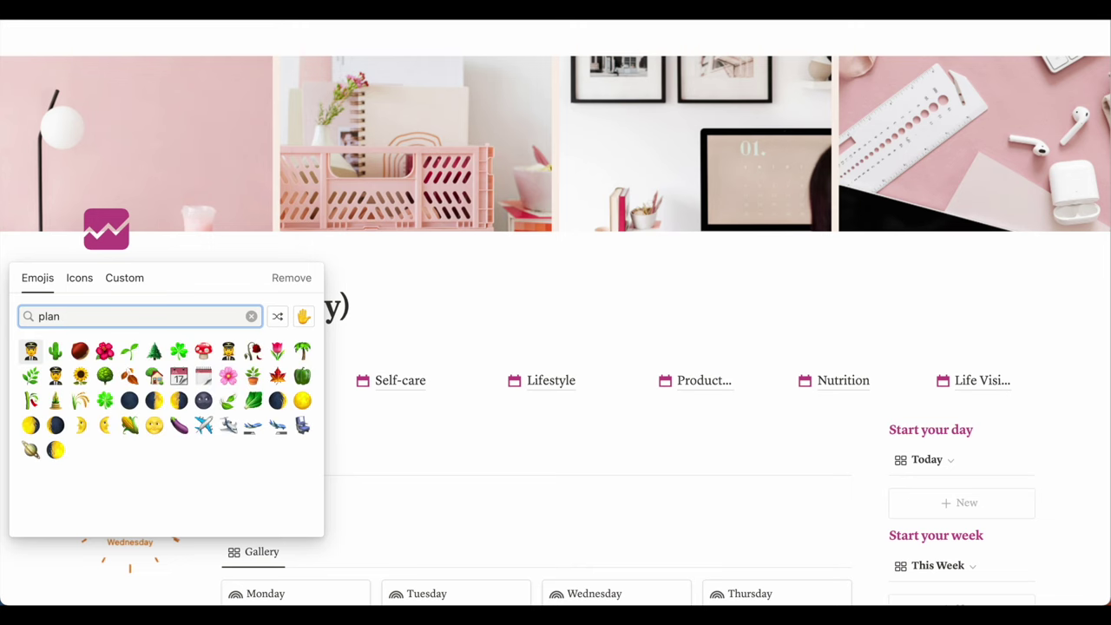
left_click(178, 375)
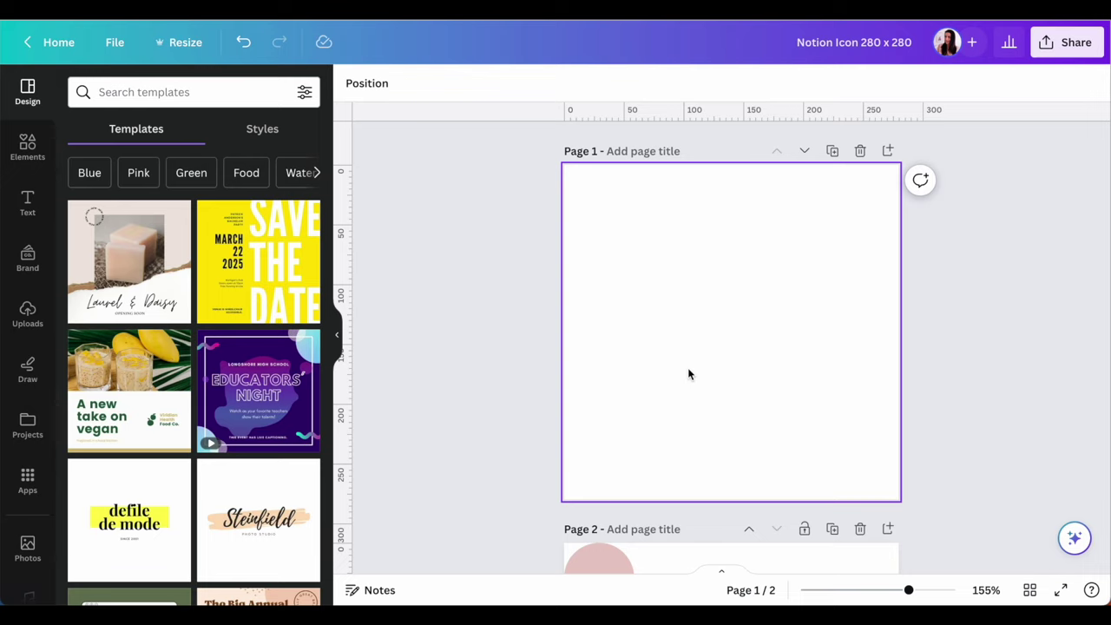
- Add the square shape with notched corners to the blank Page 1 and enlarge it to nearly fill the page
scroll(689, 373, "down", 1)
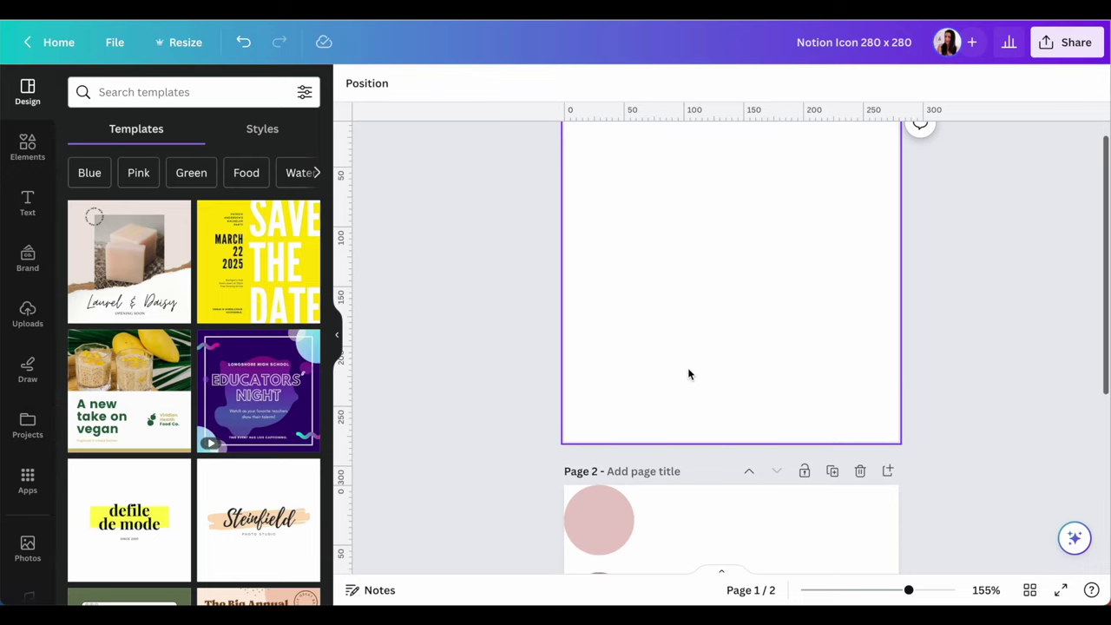
scroll(688, 367, "down", 5)
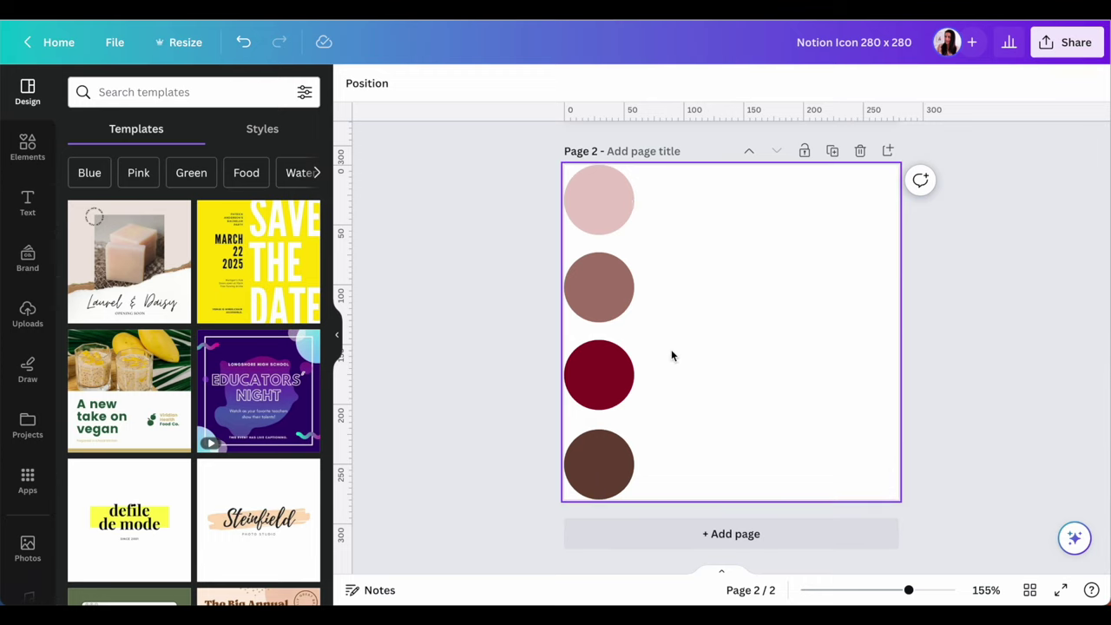
scroll(671, 355, "up", 5)
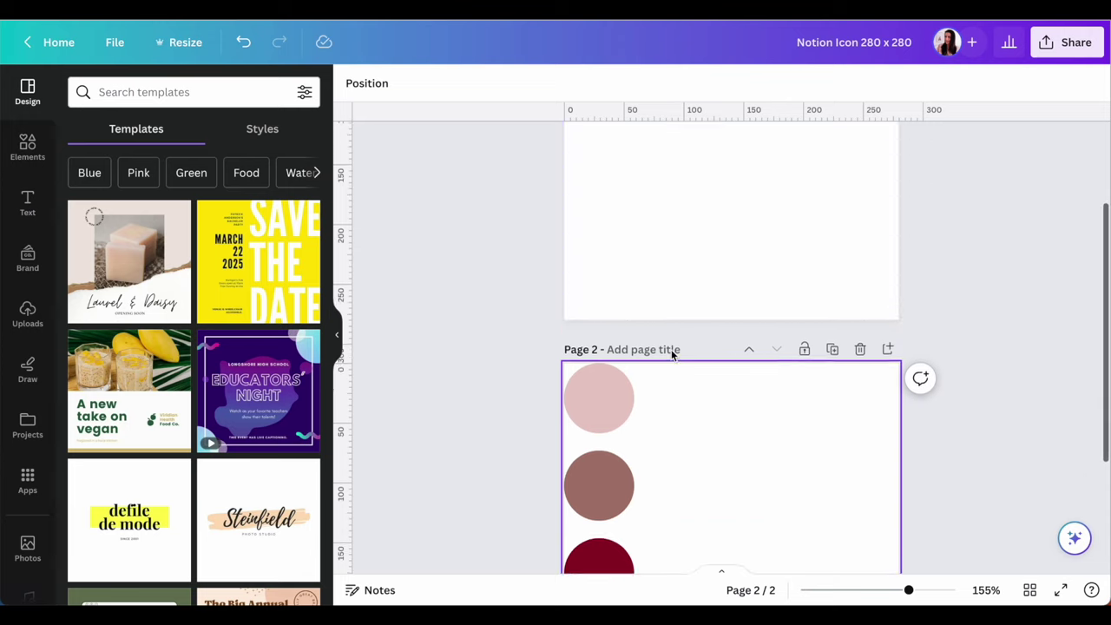
left_click(669, 352)
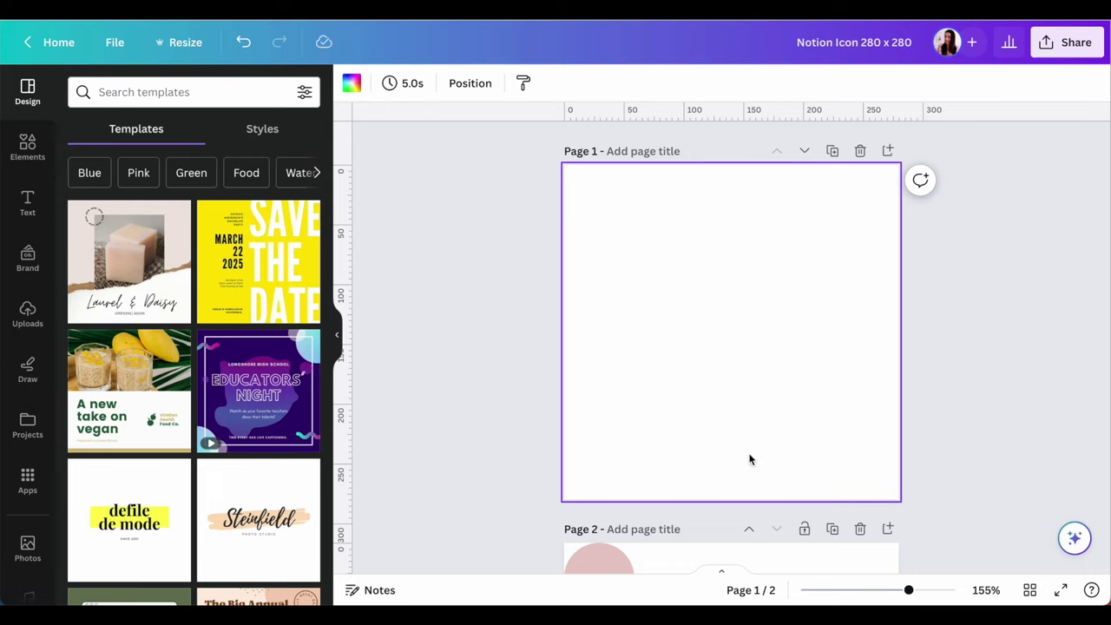
left_click(32, 146)
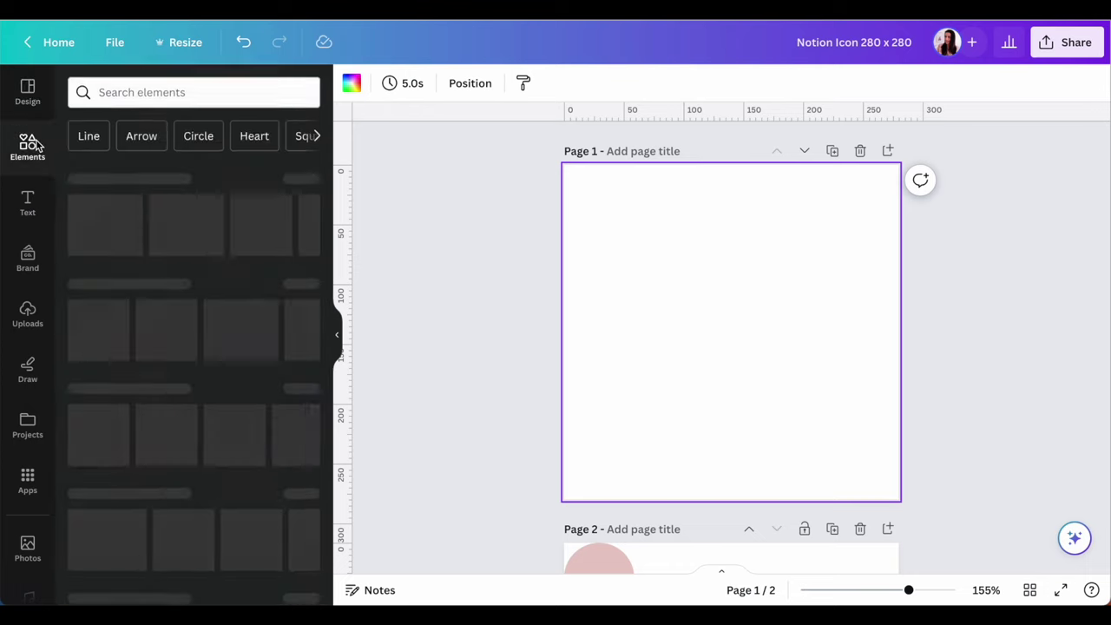
left_click(306, 285)
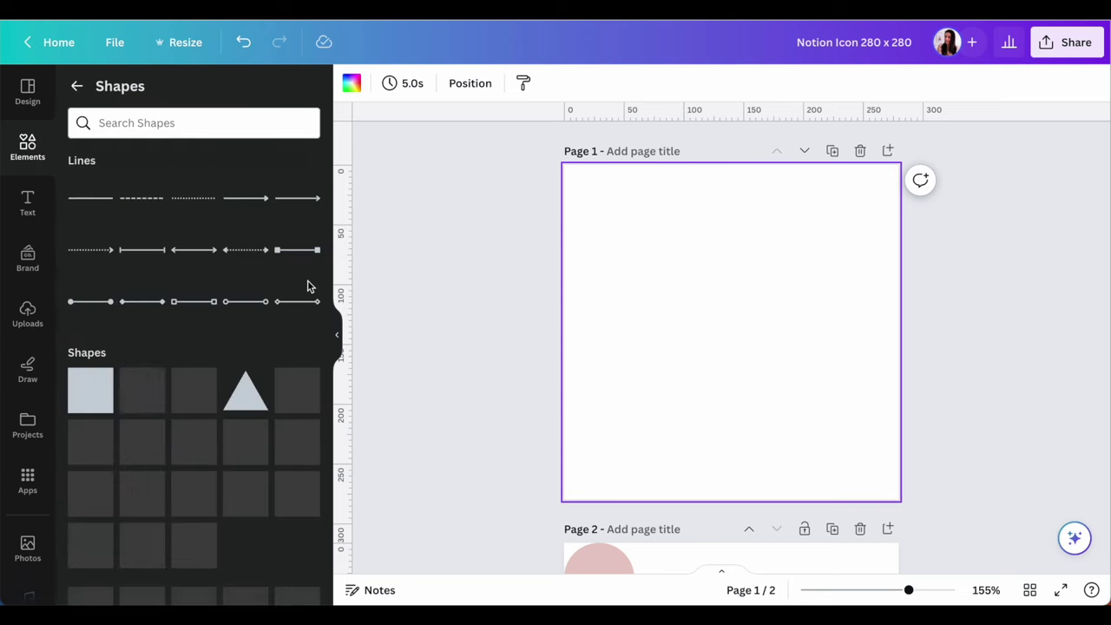
scroll(165, 447, "down", 5)
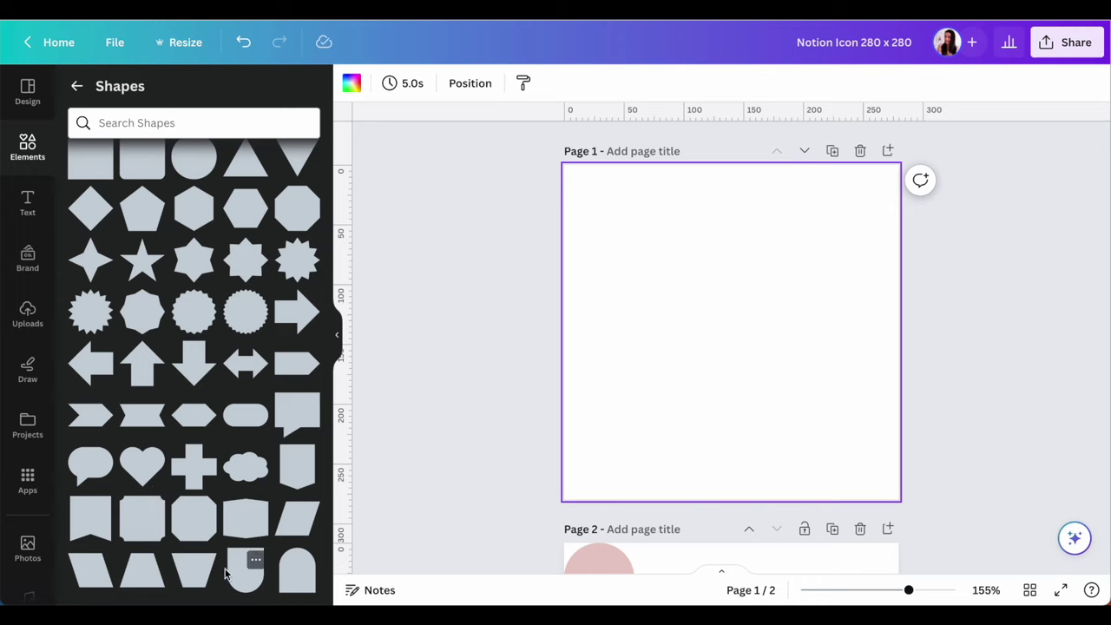
left_click(150, 520)
left_click_drag(680, 282, 574, 174)
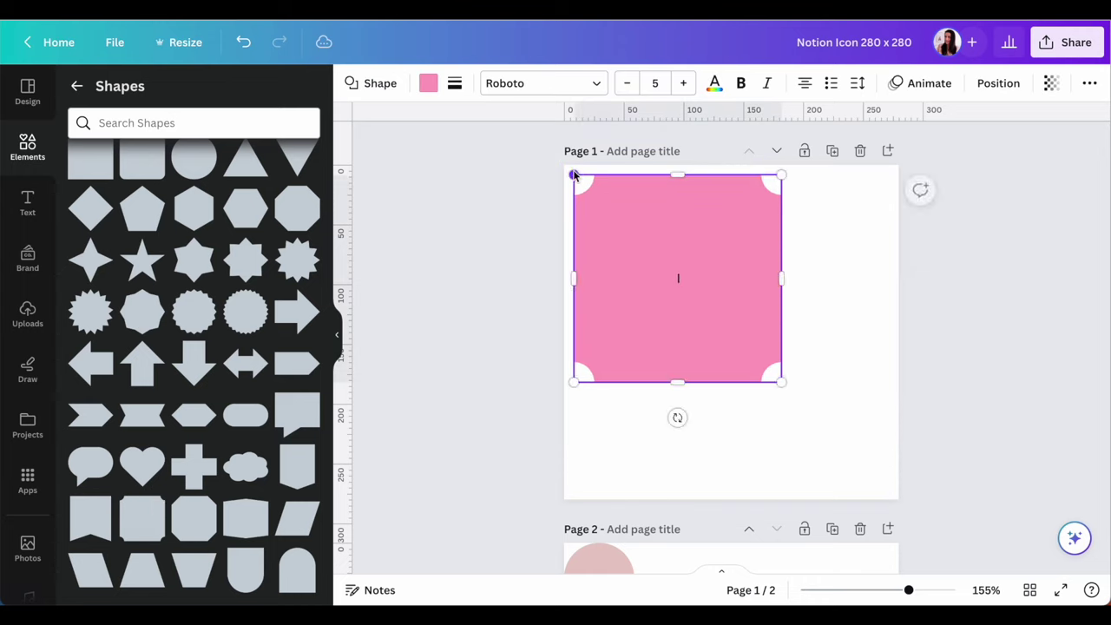
left_click_drag(781, 382, 908, 473)
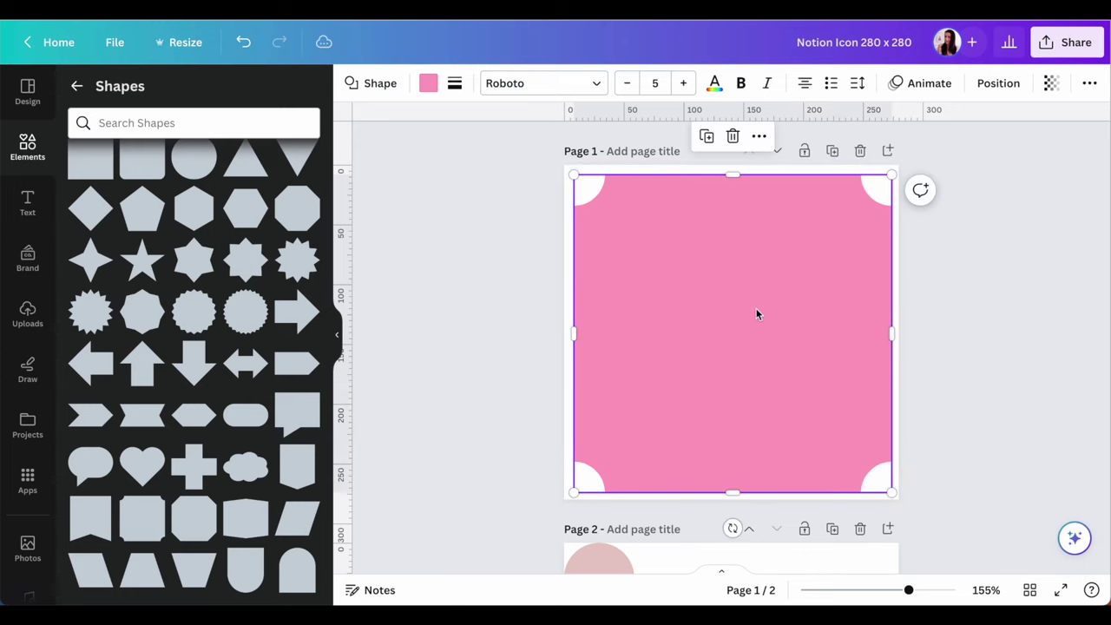
- Fill the notched square with the dark red document colour #920827, matching the palette circles on Page 2
left_click(428, 82)
scroll(519, 422, "down", 5)
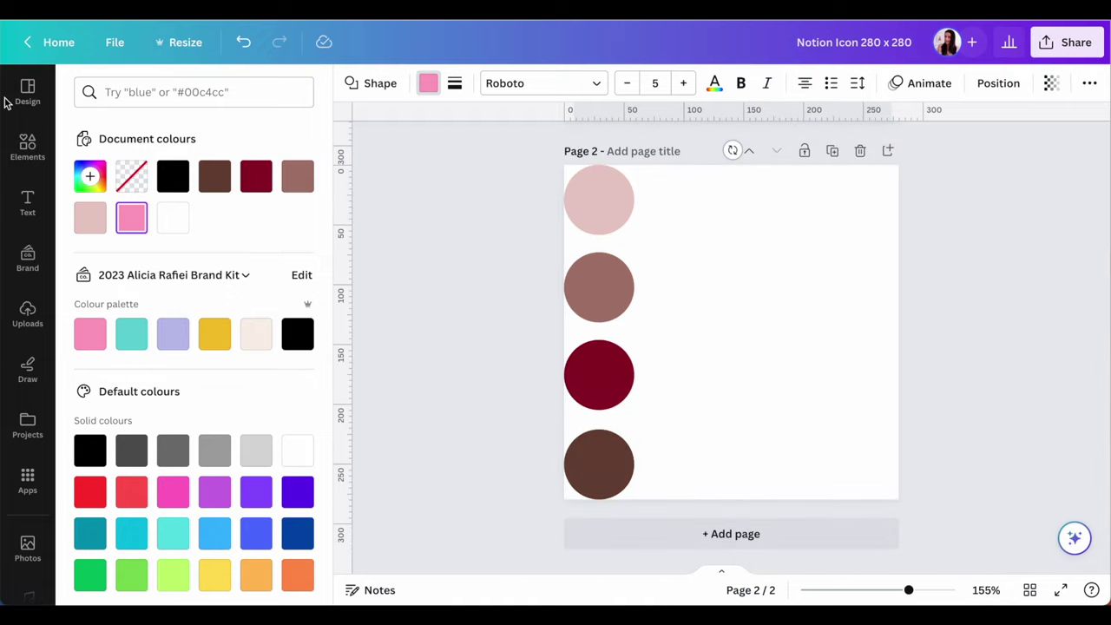
left_click(256, 177)
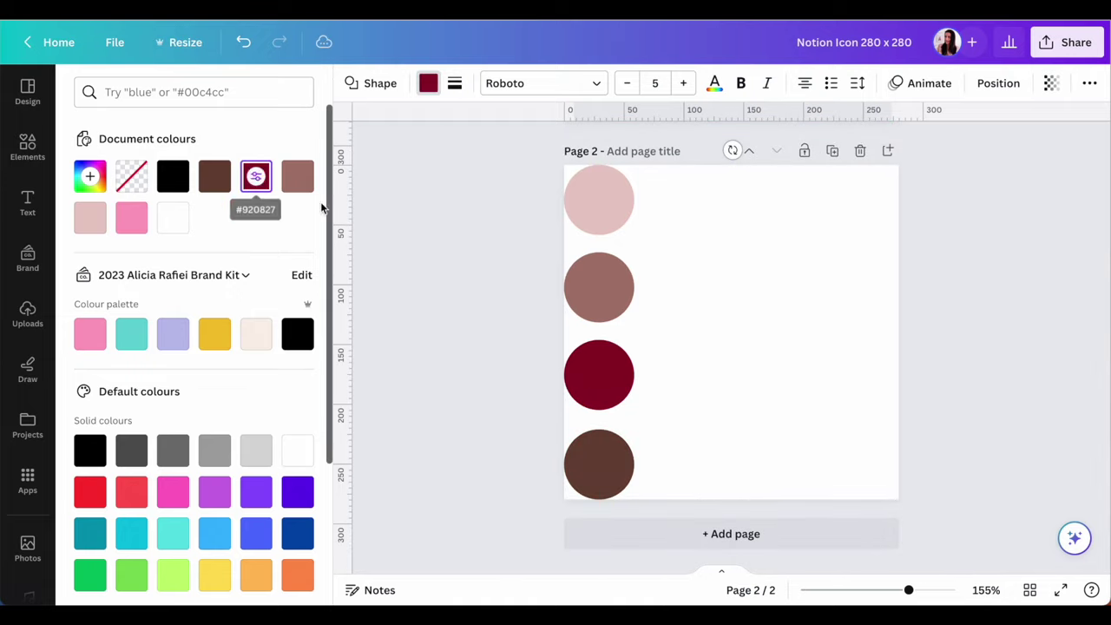
key("Escape")
scroll(465, 276, "up", 5)
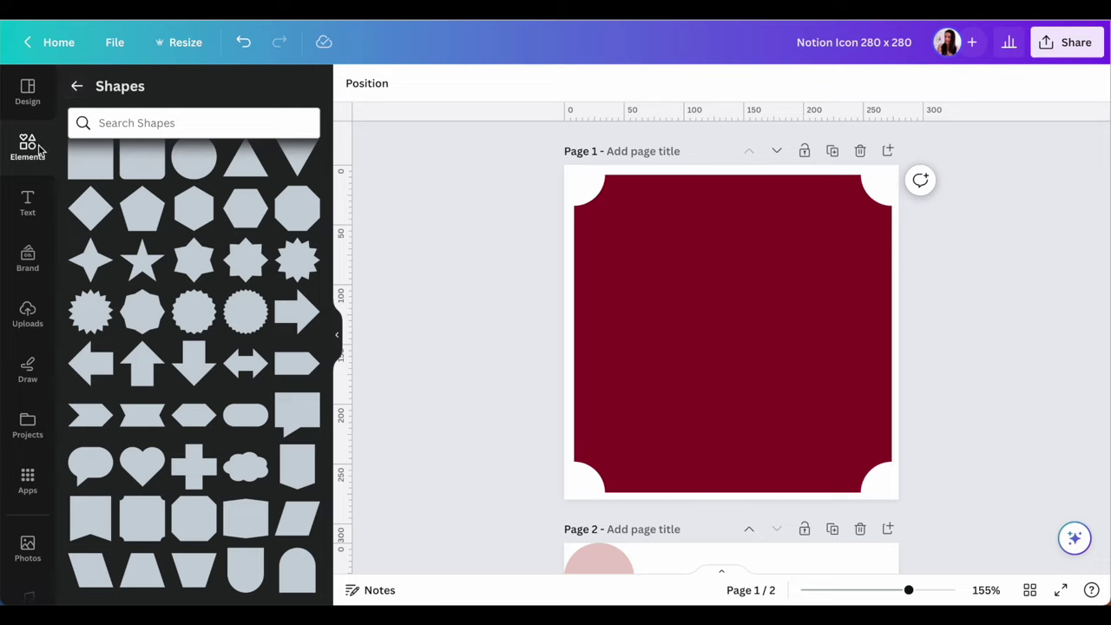
- Try to find a "home" graphic by searching within the shapes collection, and return to all elements
left_click(121, 130)
type("home")
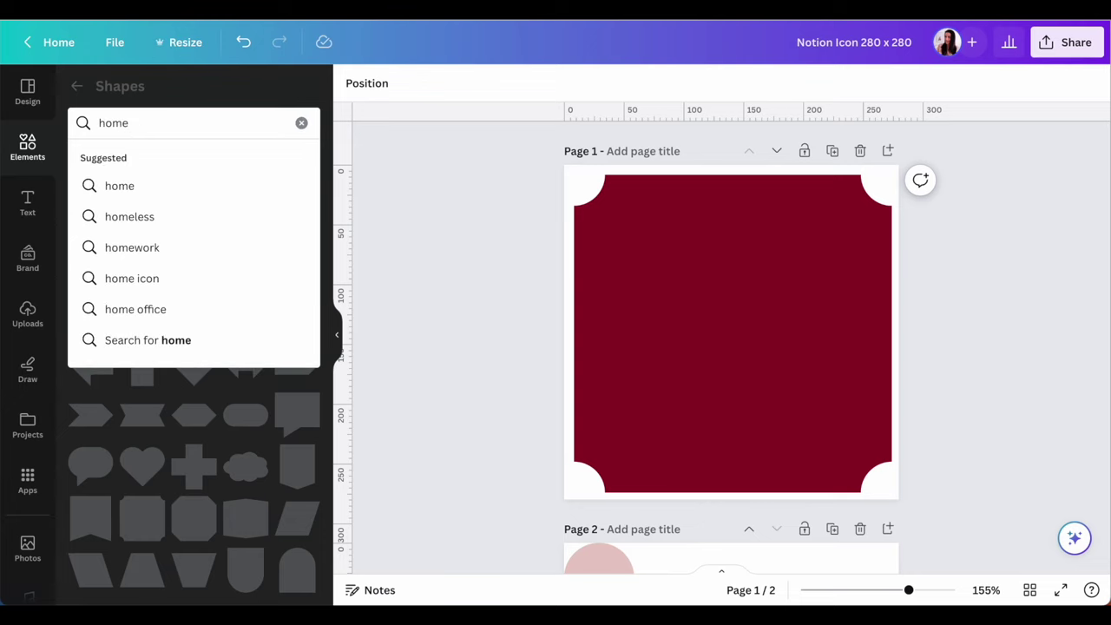
key("Return")
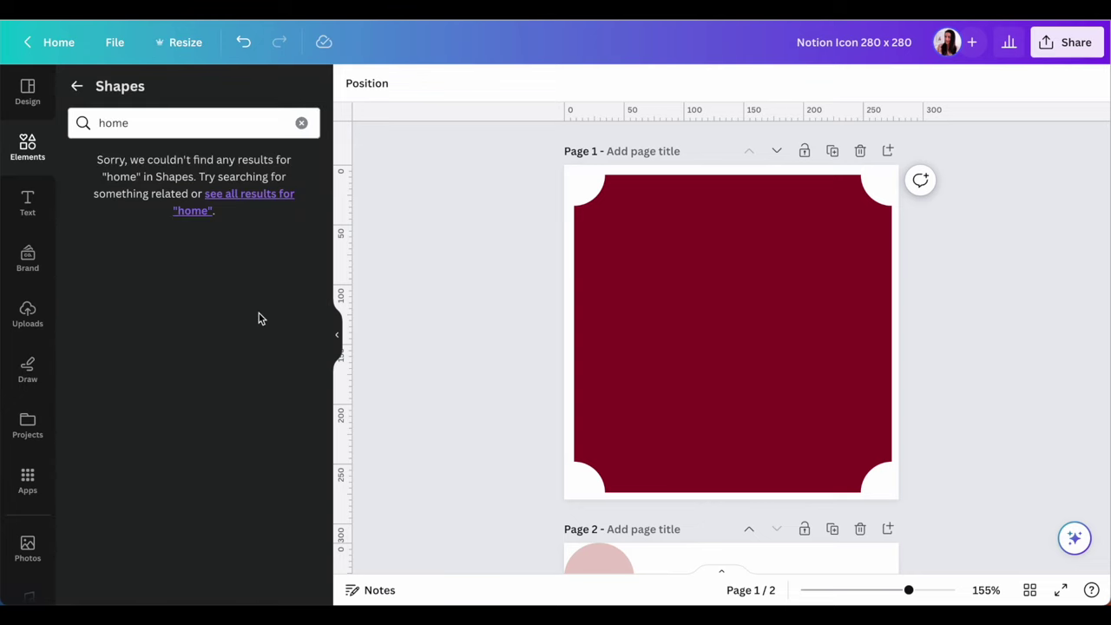
left_click(80, 86)
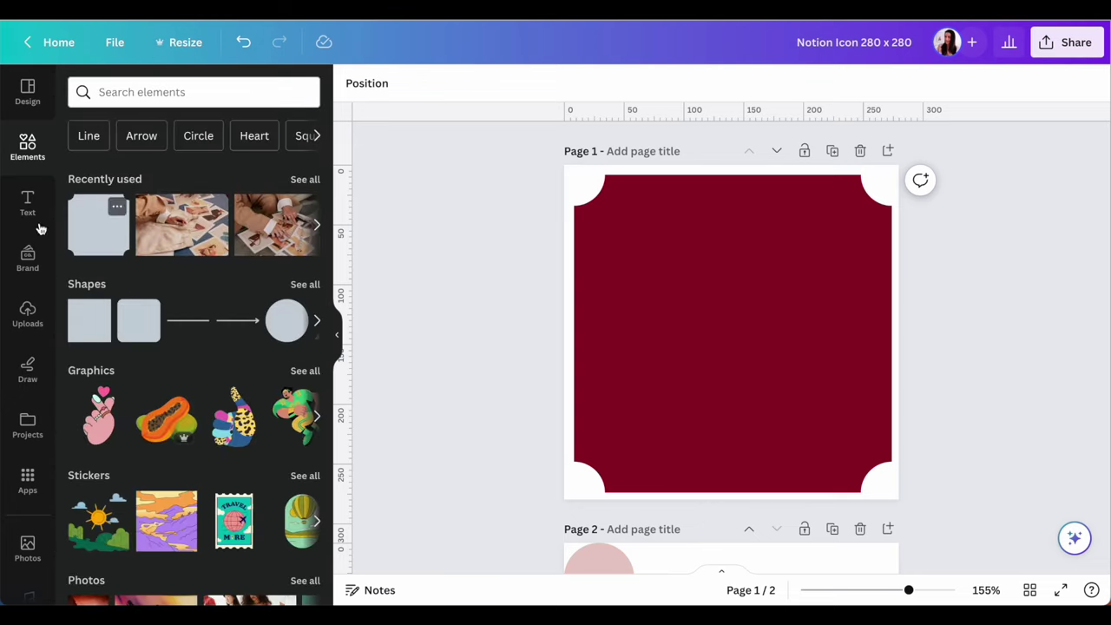
- Search the elements for "home icon", add the house graphic with a chimney, and enlarge and centre it on the red shape
left_click(161, 93)
type("ho")
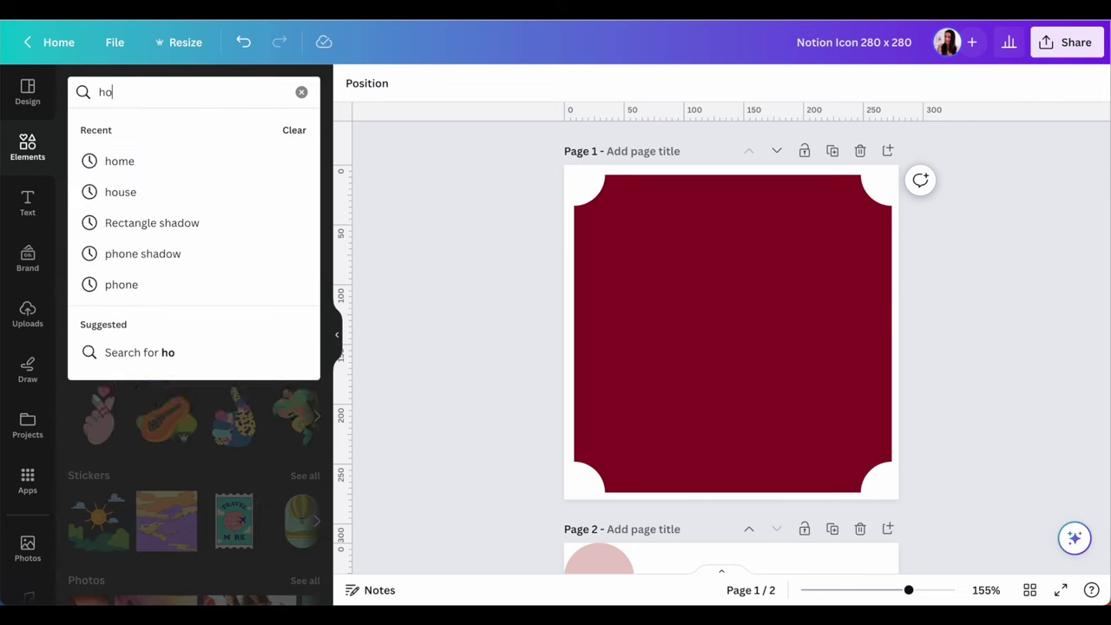
type("me icon")
key("Return")
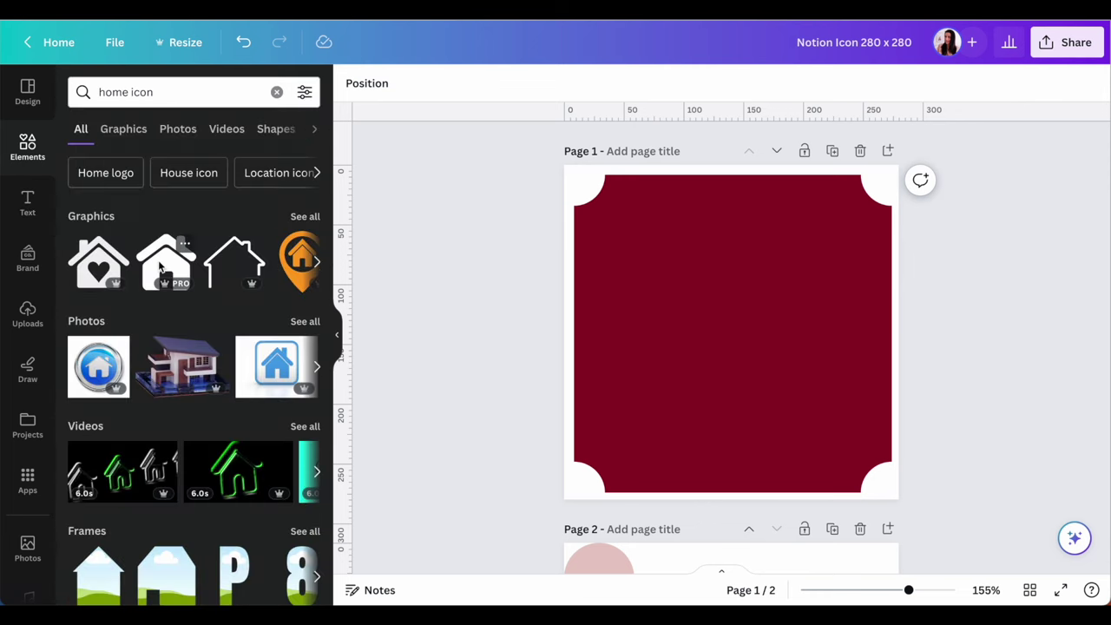
left_click(166, 260)
left_click_drag(665, 392, 604, 448)
left_click_drag(799, 274, 865, 210)
left_click_drag(733, 318, 739, 323)
- Recolour the house graphic with the chimney in the light pink document colour
left_click(351, 83)
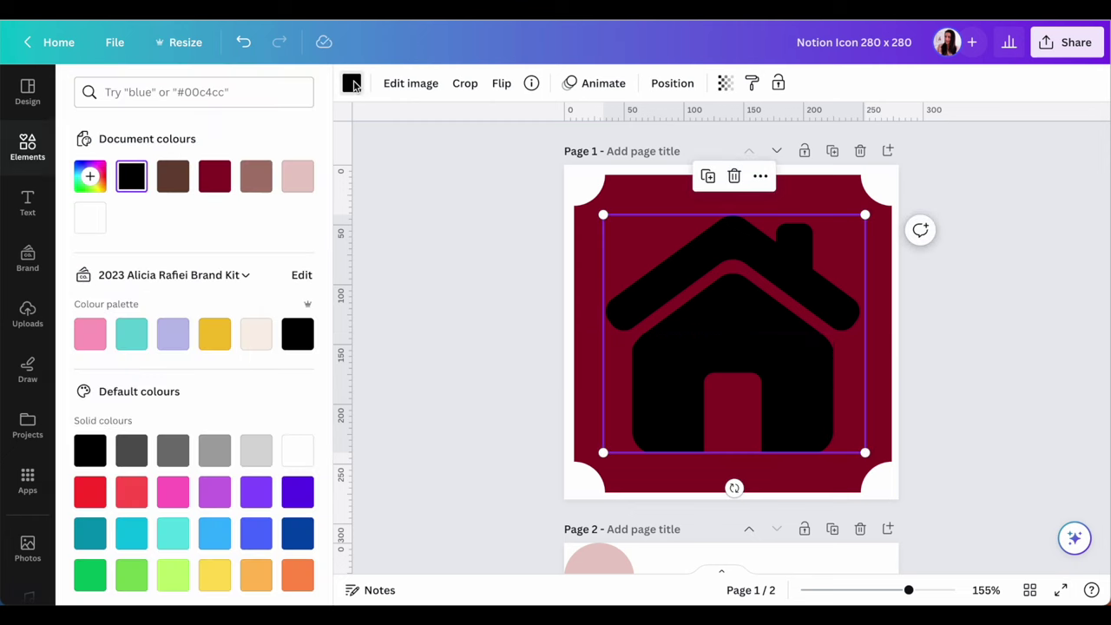
left_click(259, 337)
left_click(298, 177)
left_click(484, 269)
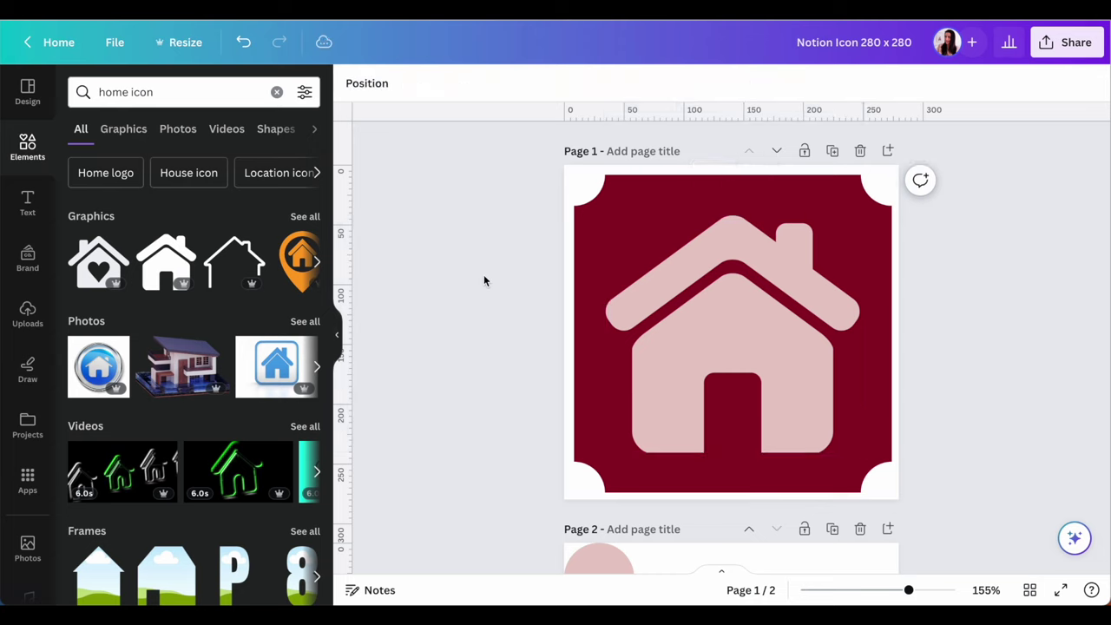
- Change the red background shape to the ribbon banner with a notched bottom edge, and resize and centre it within Page 1
left_click(639, 188)
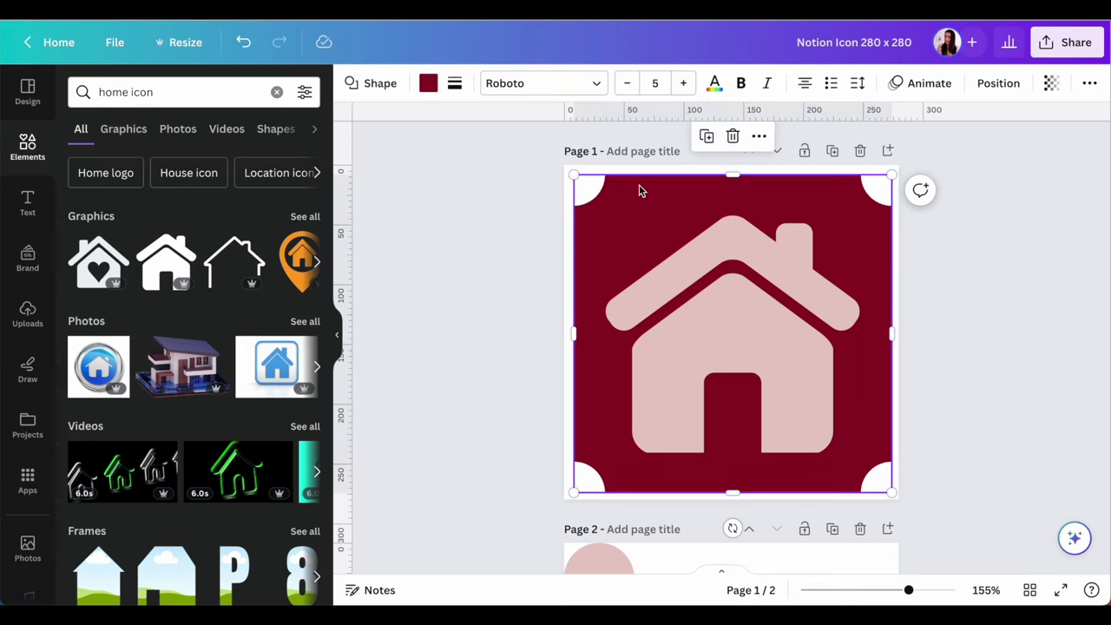
left_click(382, 87)
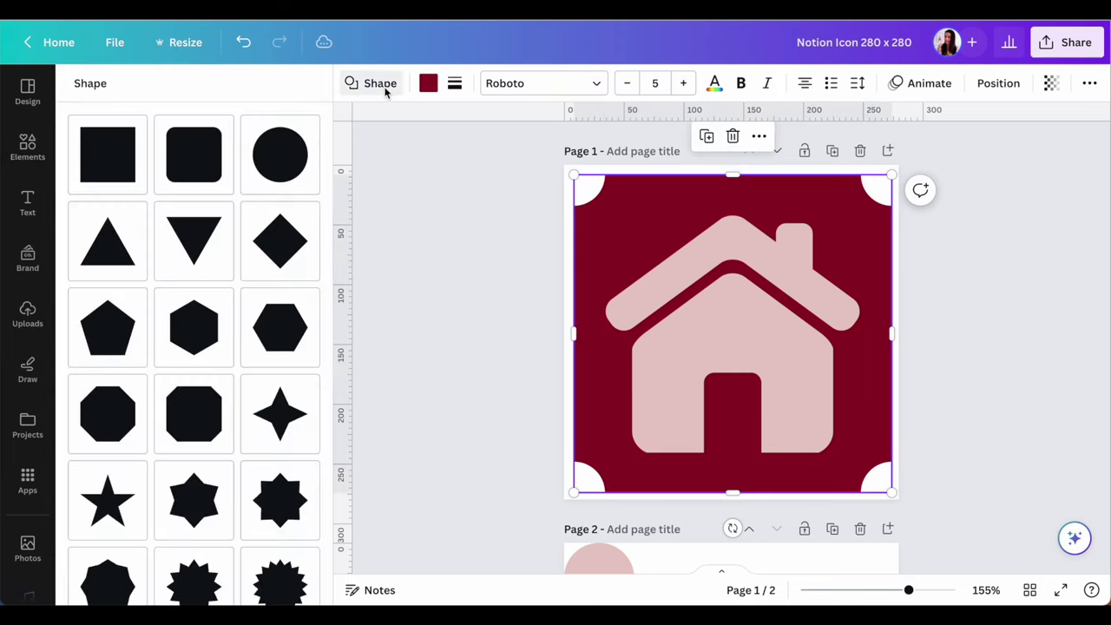
scroll(213, 515, "down", 10)
left_click(194, 293)
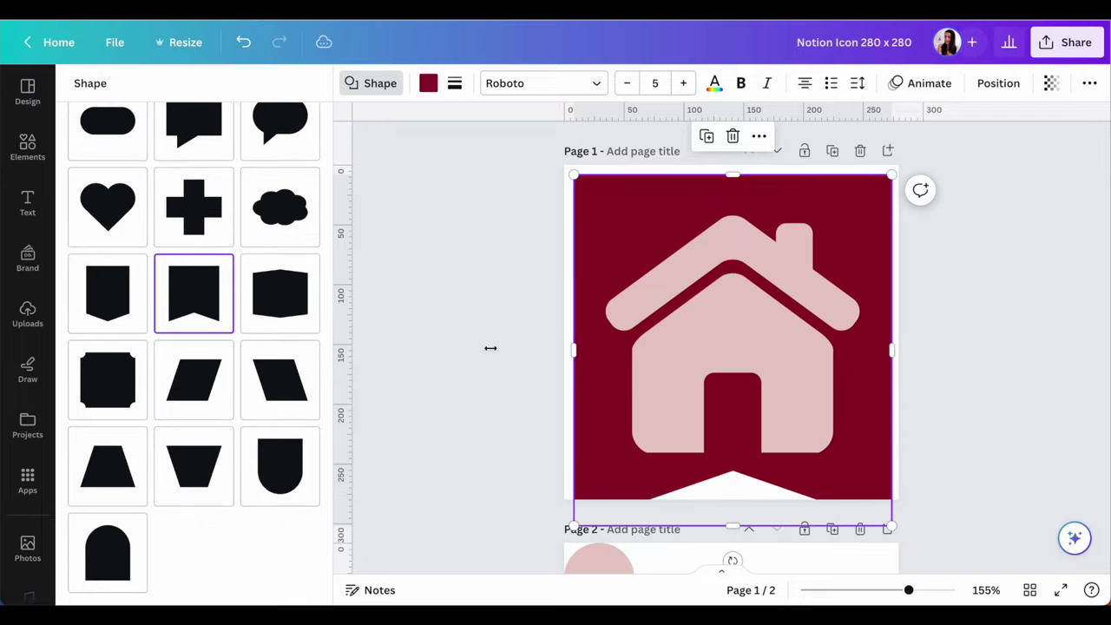
left_click_drag(891, 526, 877, 478)
mouse_move(593, 199)
left_mouse_down()
mouse_move(620, 198)
mouse_move(605, 201)
left_mouse_up()
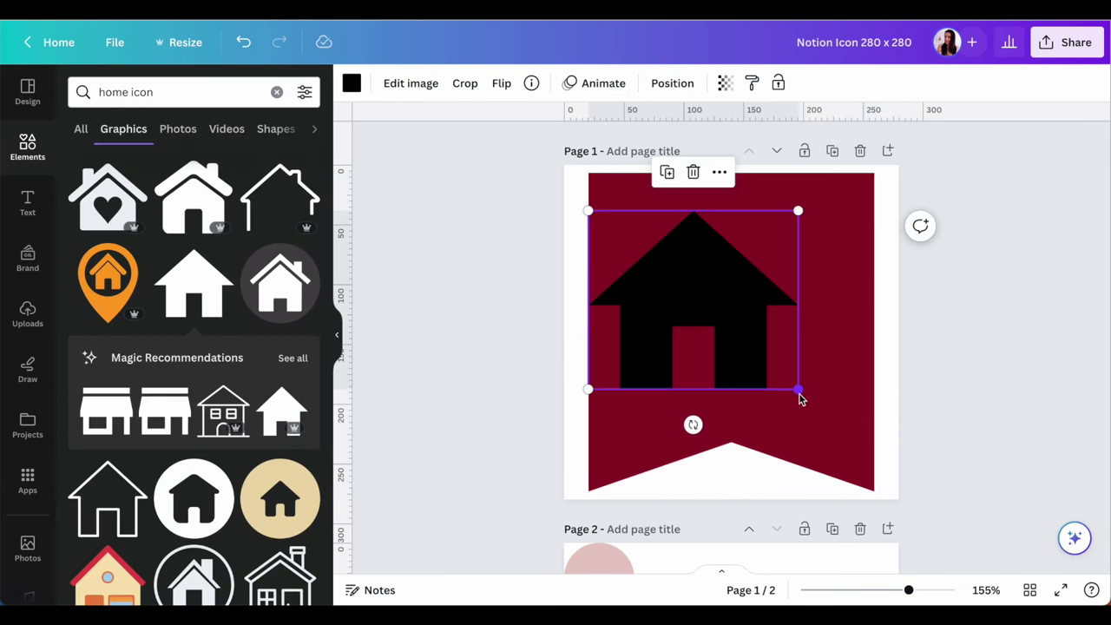
- Enlarge and centre the plain black house graphic on the red banner and recolour it in the light pink document colour
left_click_drag(799, 389, 788, 363)
left_click(929, 362)
left_click(769, 281)
left_click(351, 83)
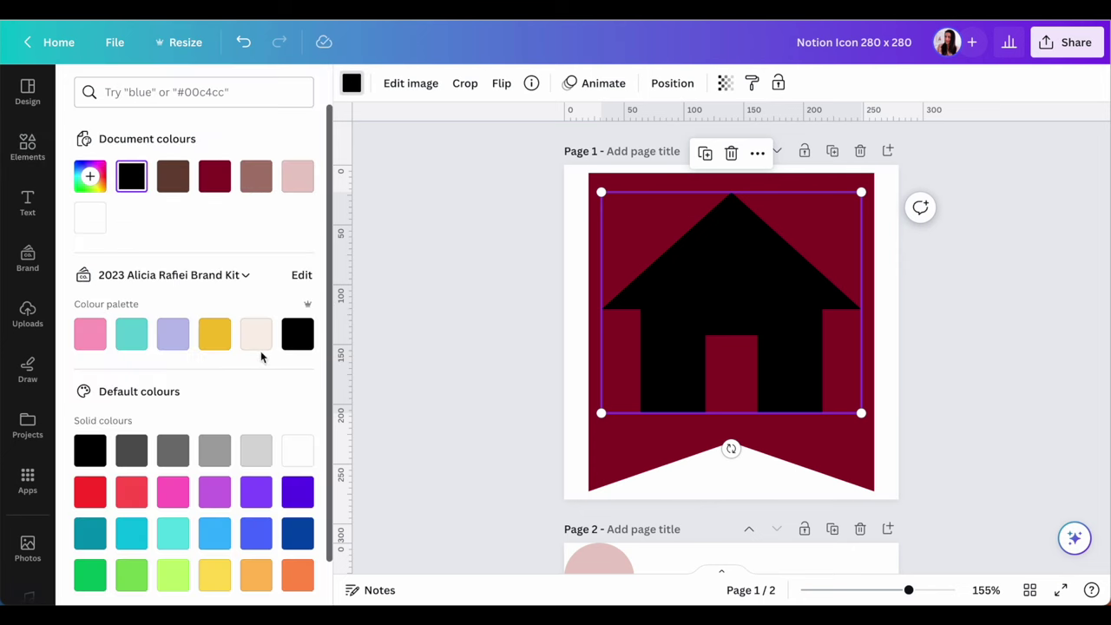
left_click(304, 175)
left_click(937, 348)
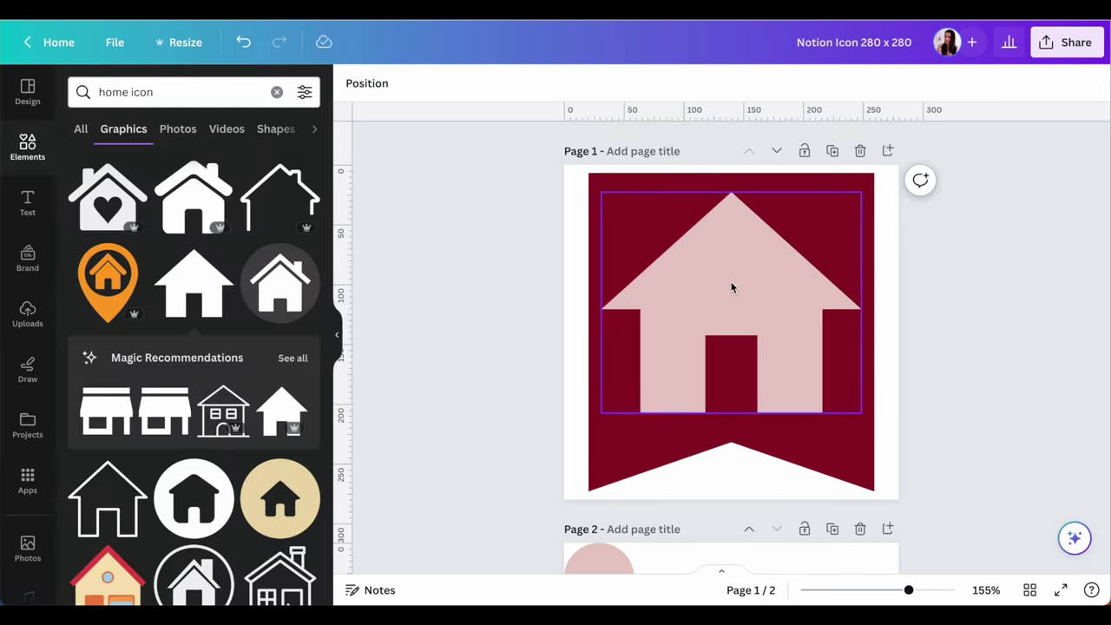
- Download only Page 1 of the icon design as a PNG with a transparent background
left_click(1067, 41)
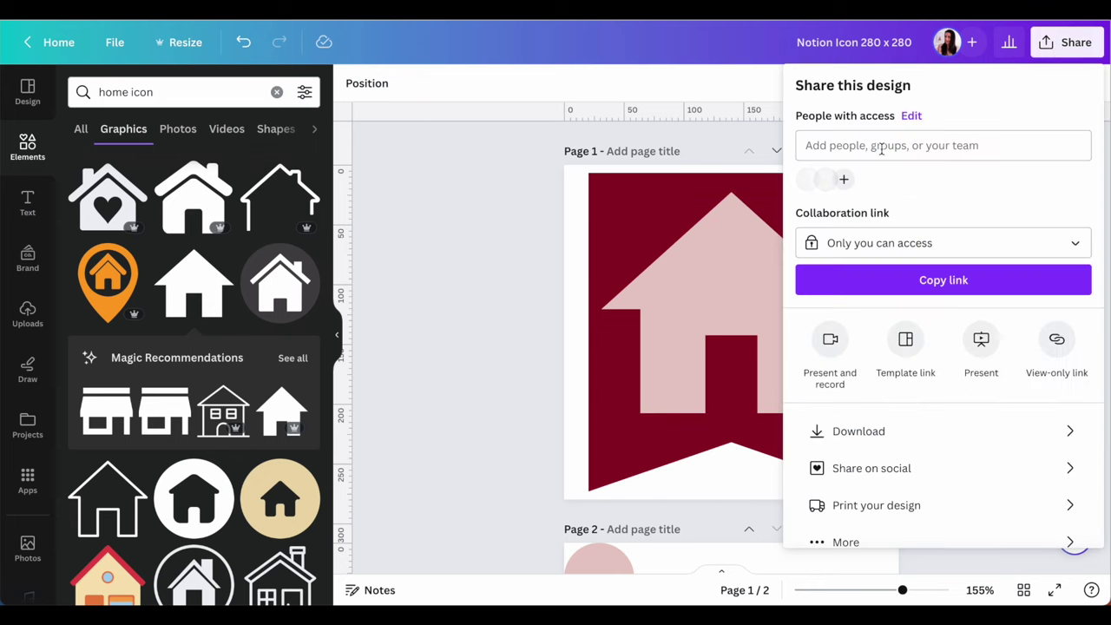
left_click(851, 434)
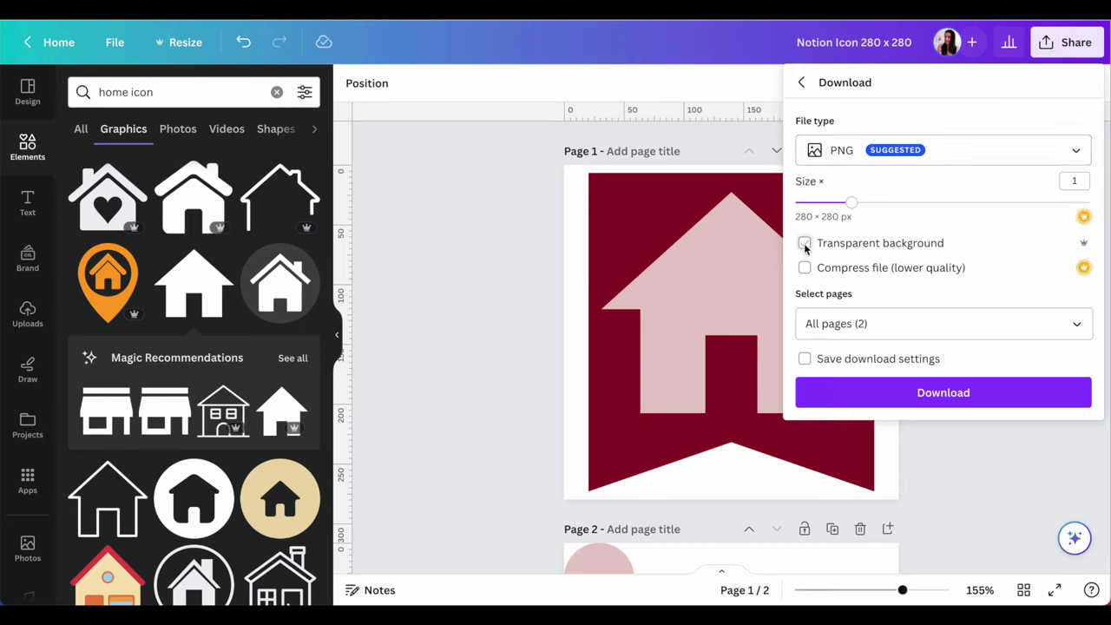
left_click(967, 335)
left_click(894, 421)
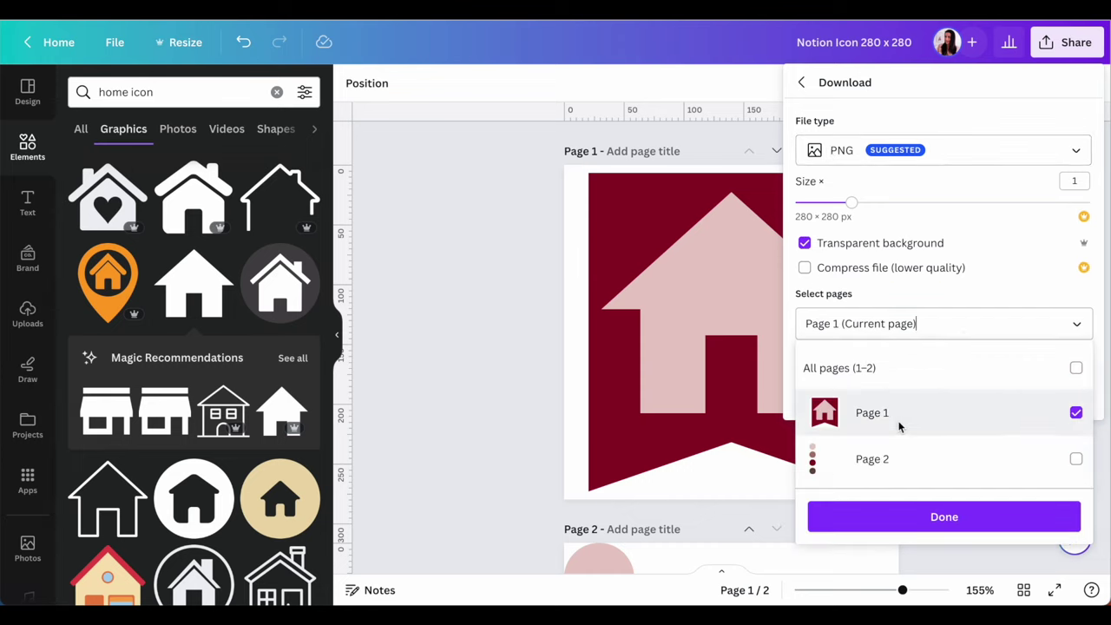
left_click(868, 521)
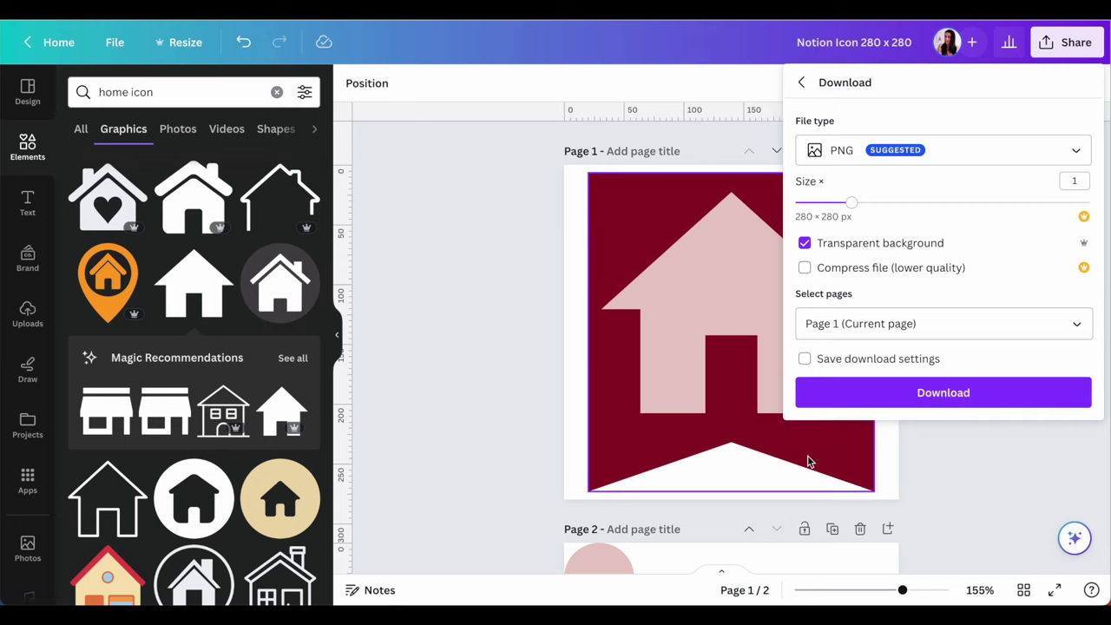
left_click(936, 388)
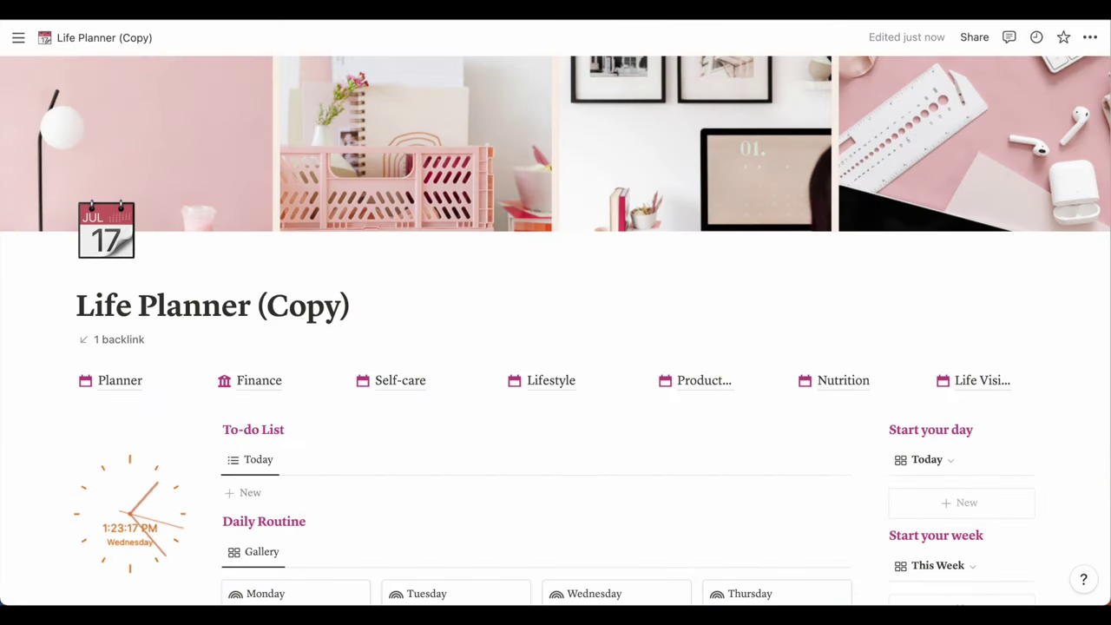
- Switch to the Life Planner page in Notion and replace its calendar icon with the downloaded house banner image as a custom icon
left_click(108, 242)
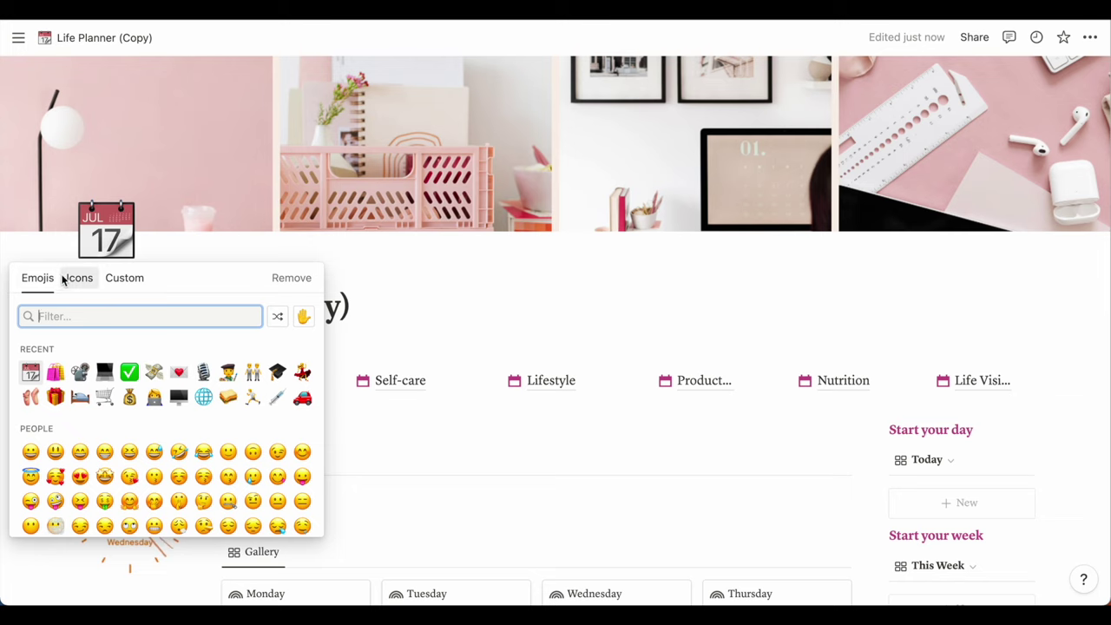
left_click(131, 284)
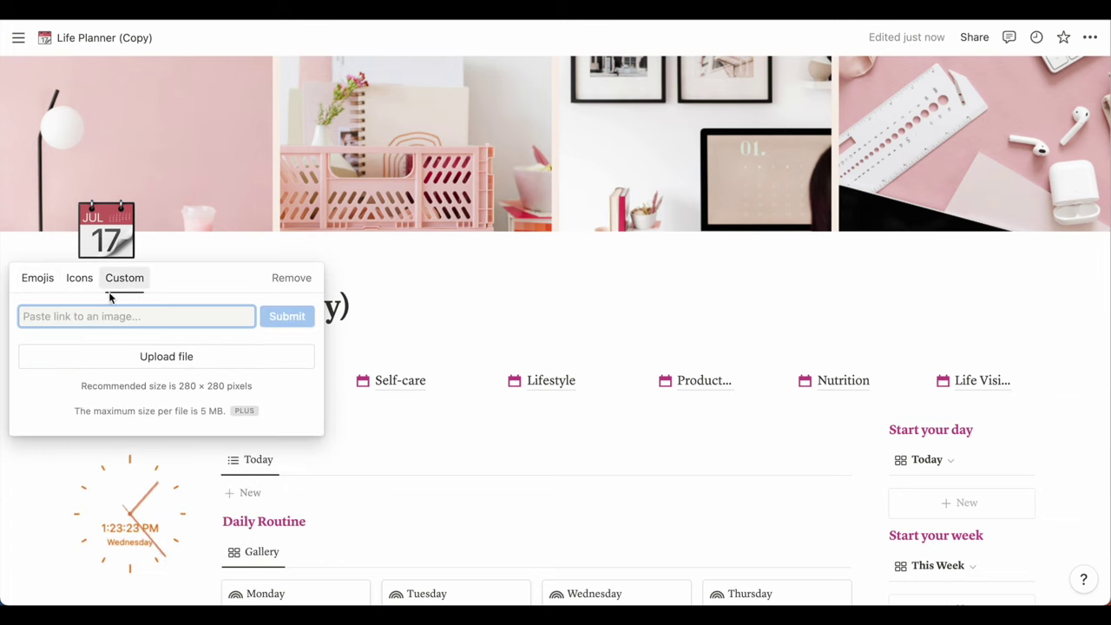
left_click(186, 358)
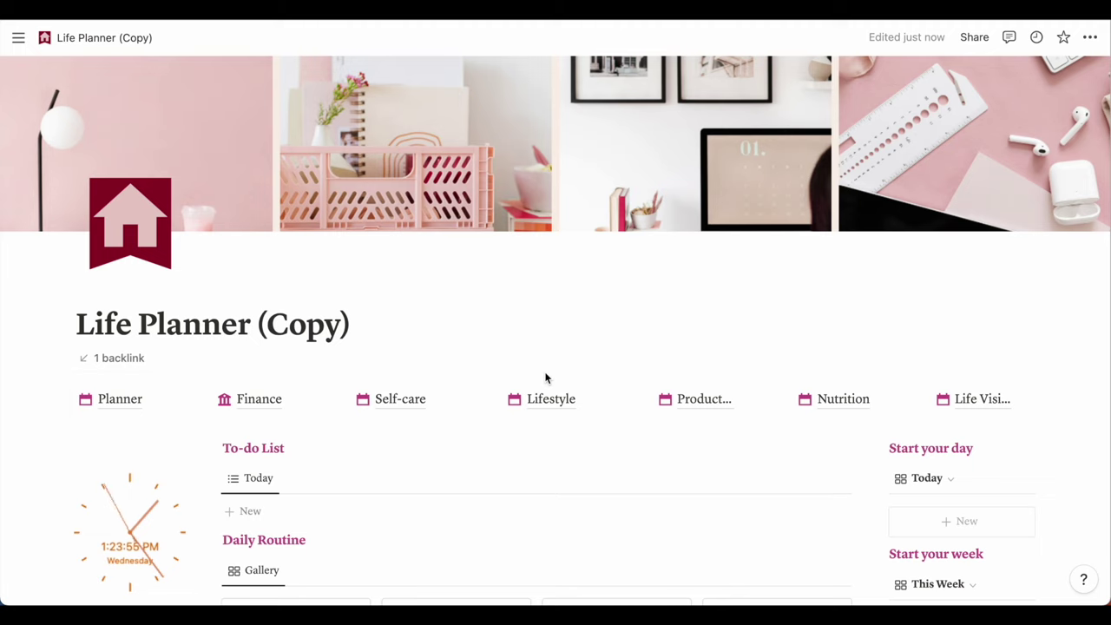
- Look at the clock widget beside the To-do List on the Life Planner page
scroll(441, 404, "down", 3)
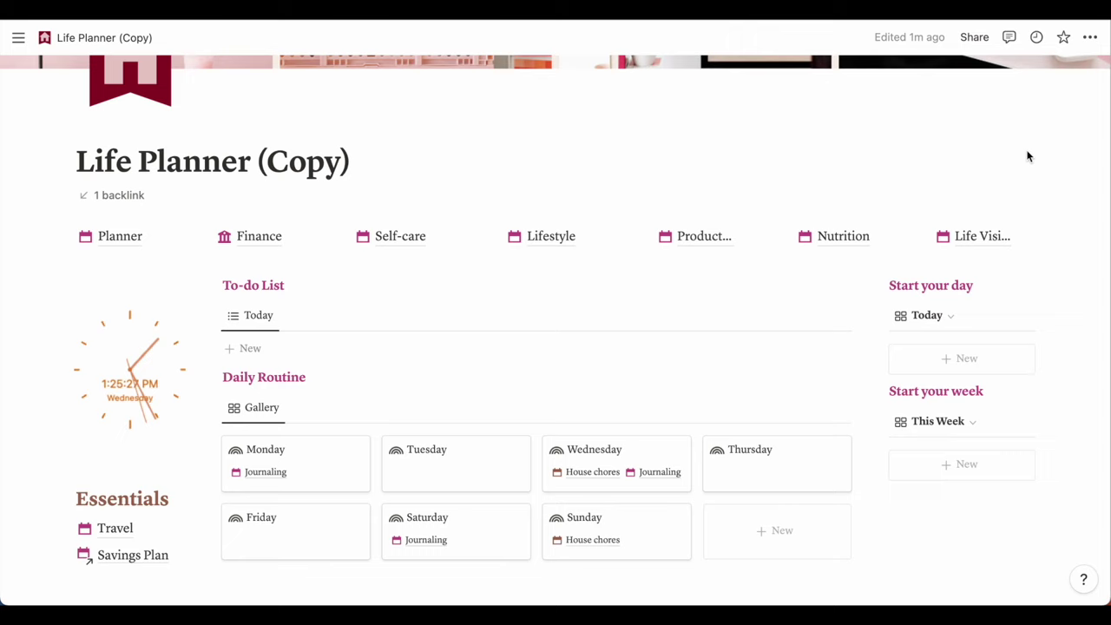
mouse_move(82, 366)
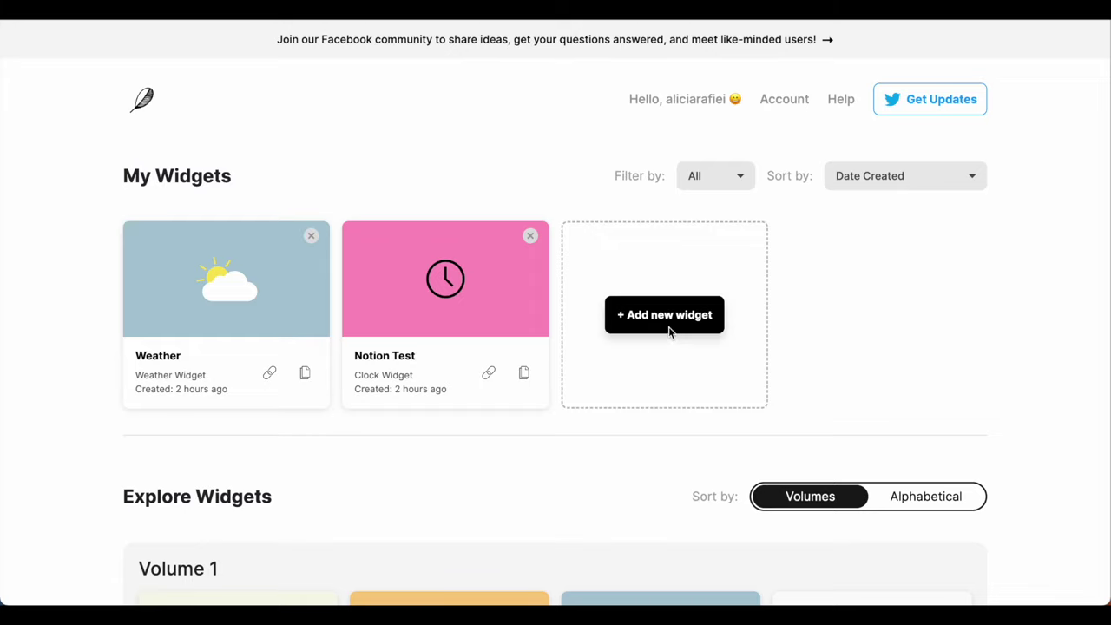
- Browse the available Indify widgets and create a Clock widget titled Notion Template
scroll(672, 322, "down", 5)
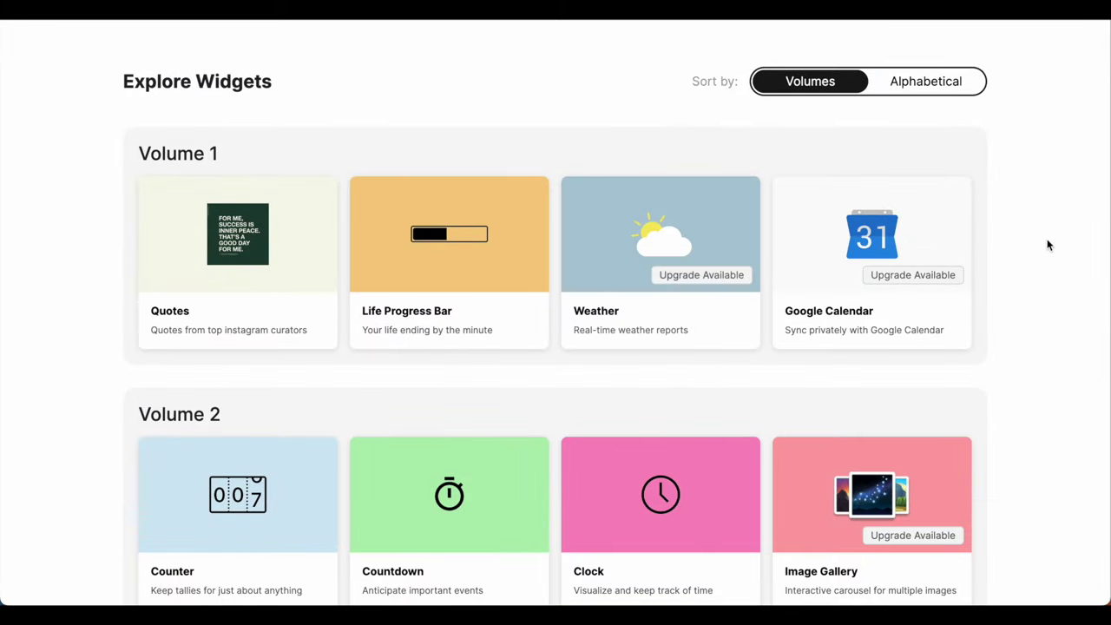
scroll(1033, 322, "down", 10)
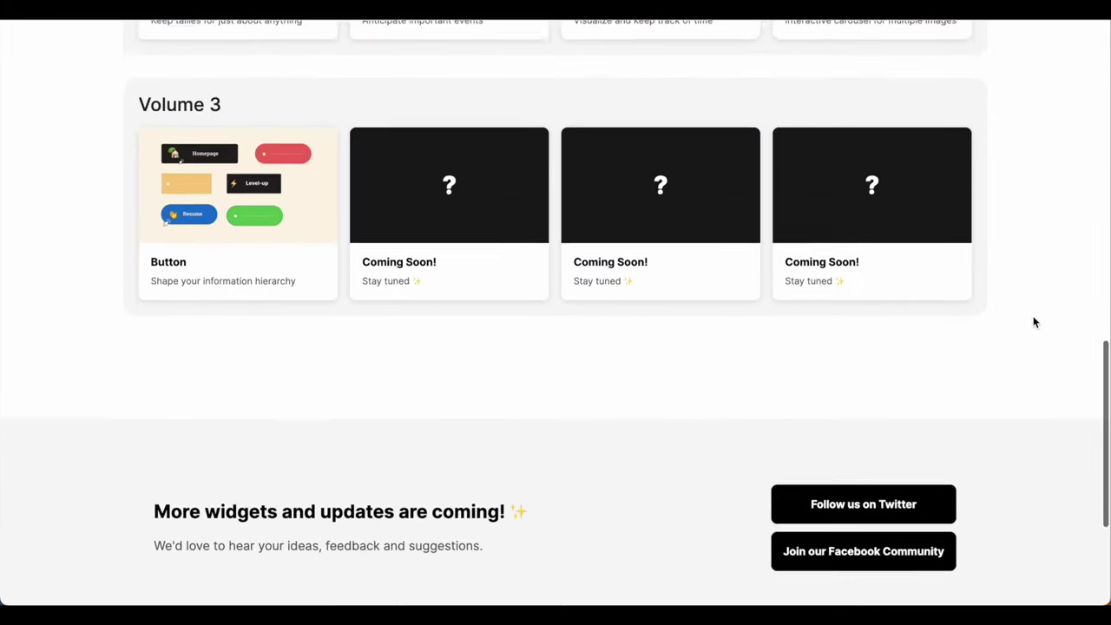
scroll(1032, 322, "up", 9)
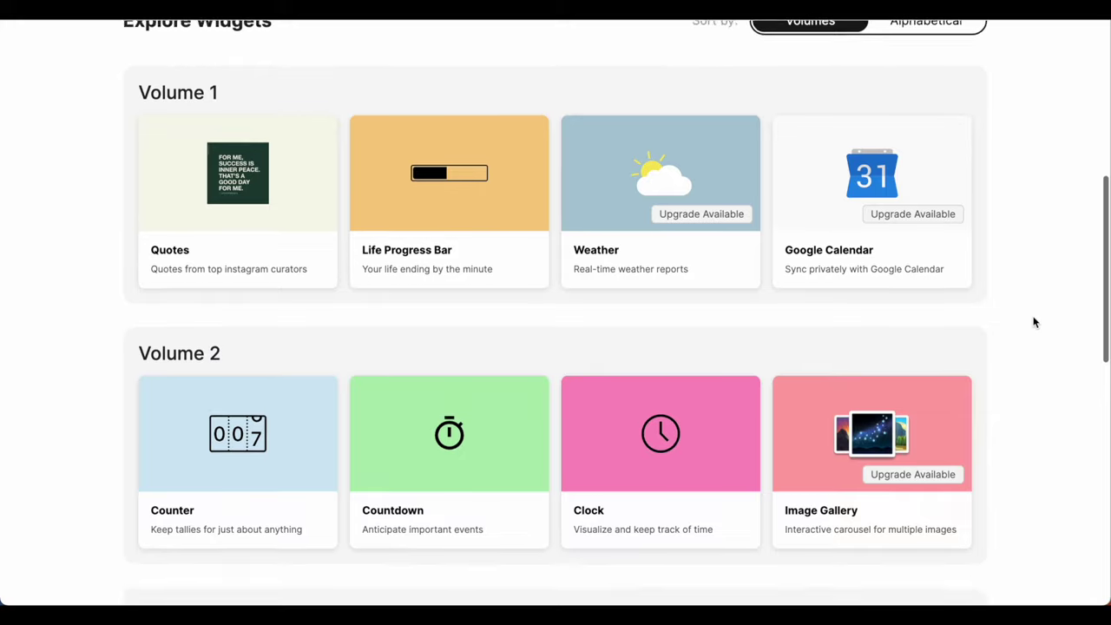
mouse_move(746, 369)
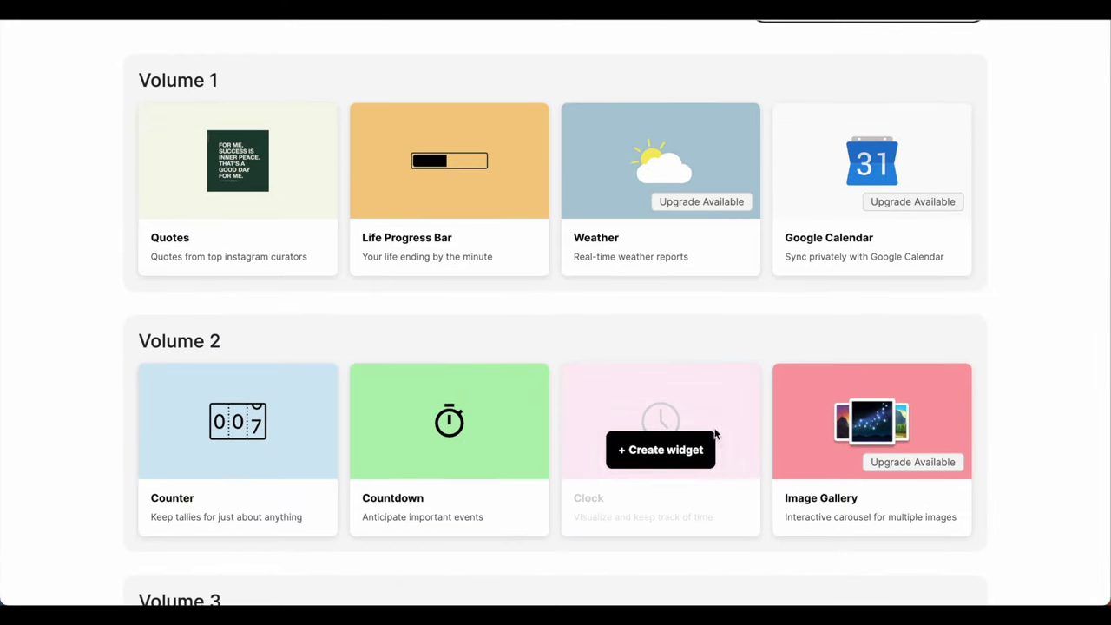
left_click(660, 450)
left_click(438, 326)
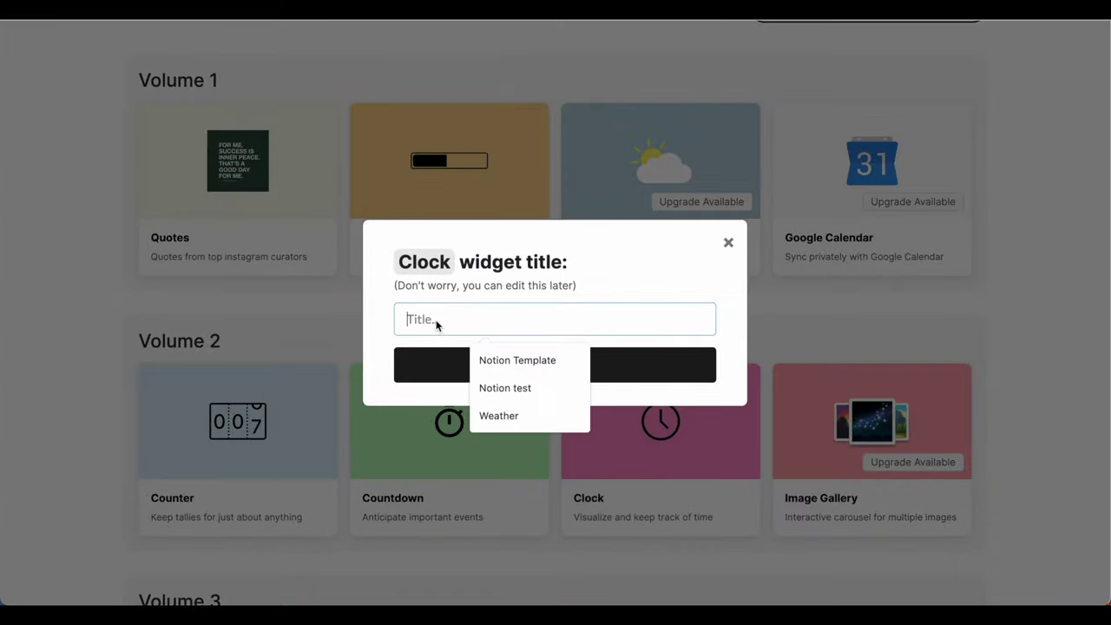
left_click(512, 359)
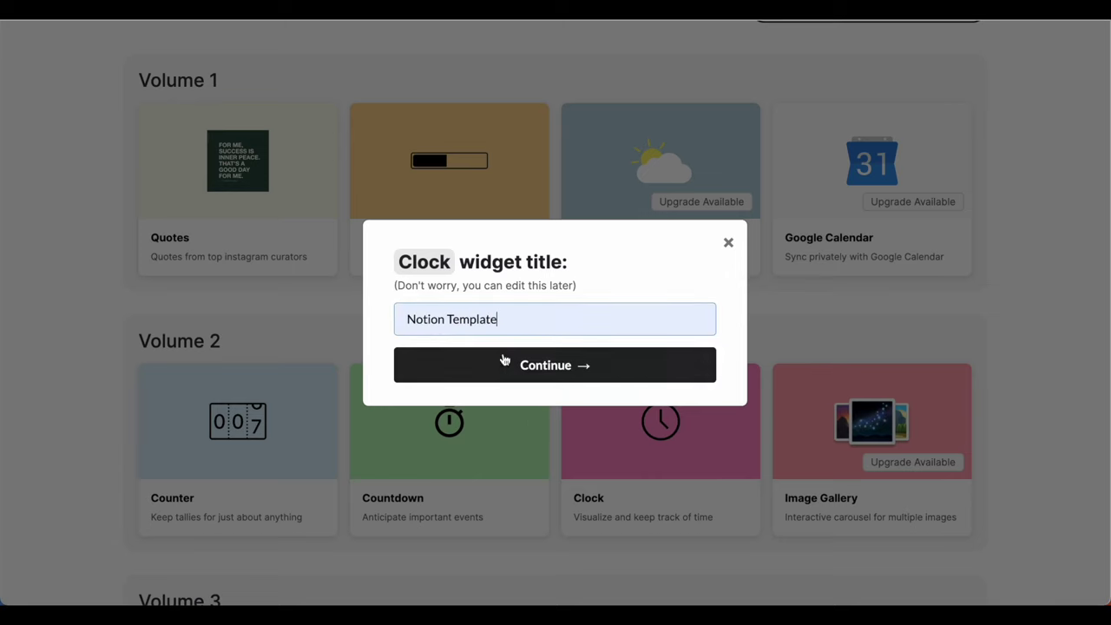
left_click(552, 364)
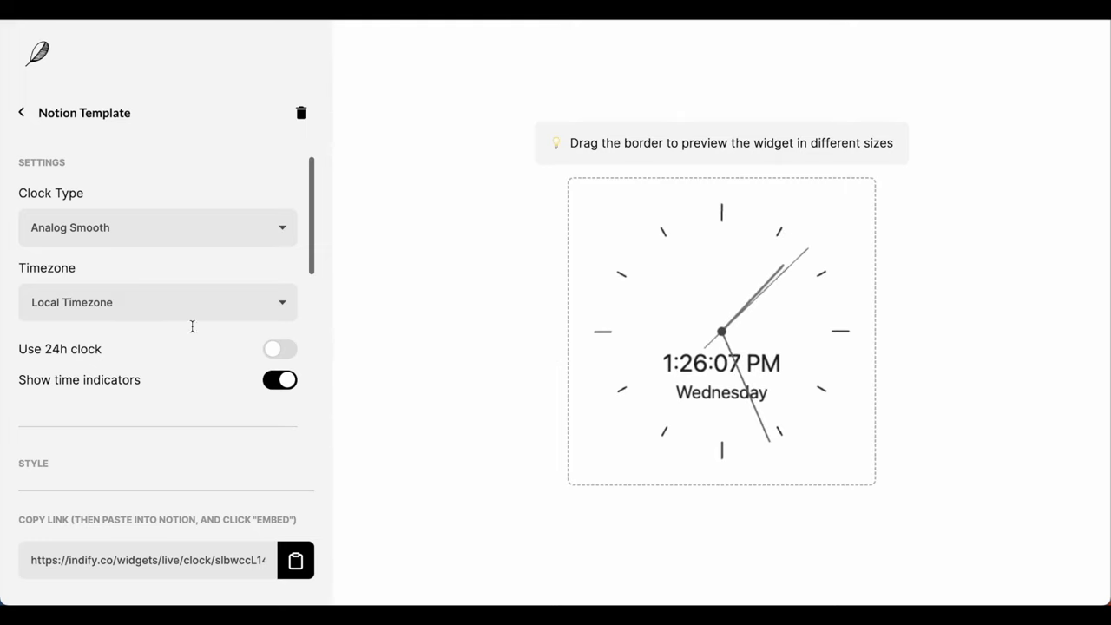
- Try the 24-hour format and hiding the time indicators on the clock, switching each option back
scroll(164, 380, "down", 1)
left_click(277, 304)
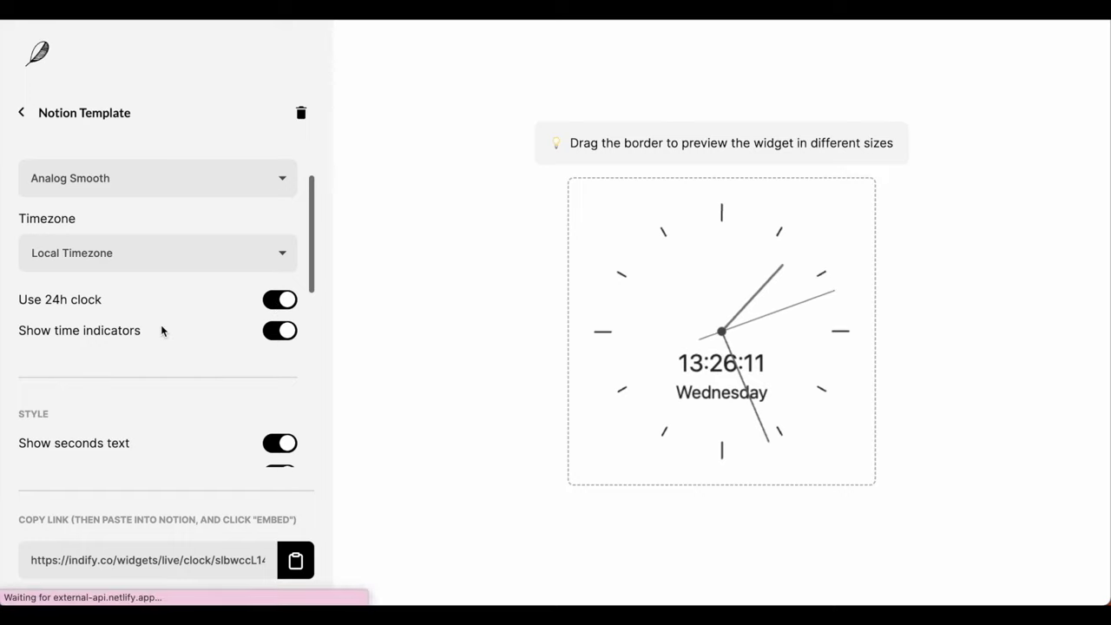
left_click(283, 304)
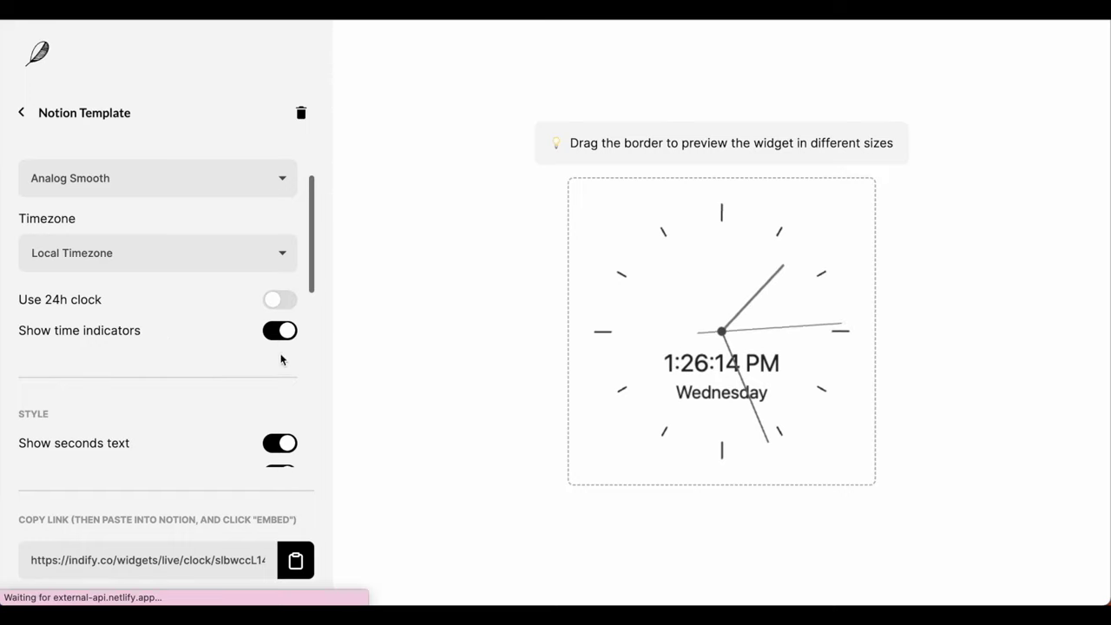
left_click(287, 331)
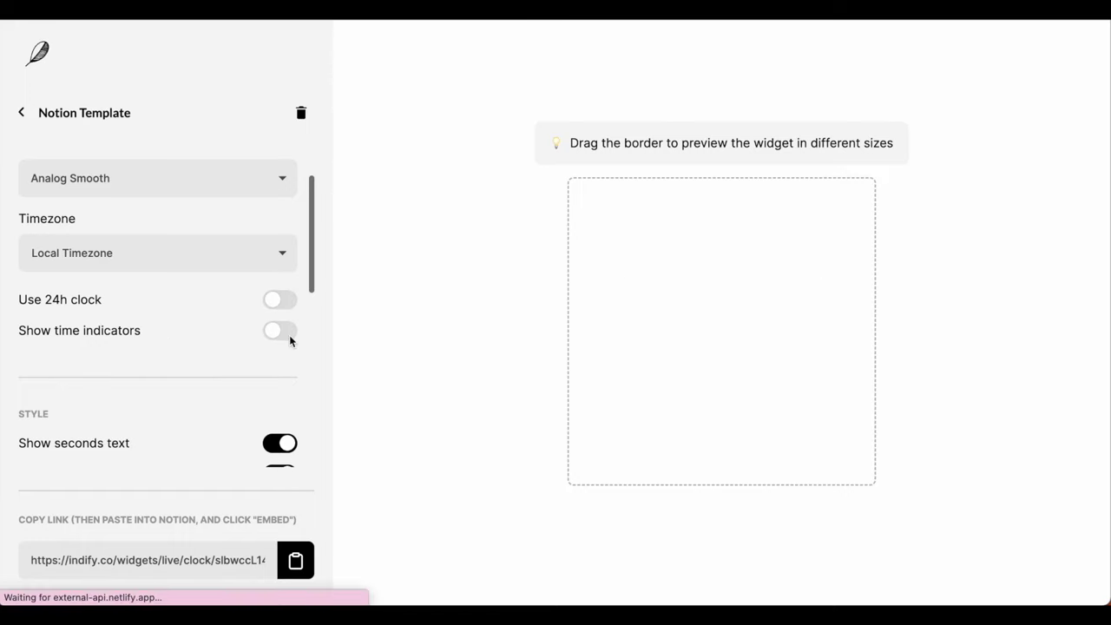
left_click(284, 333)
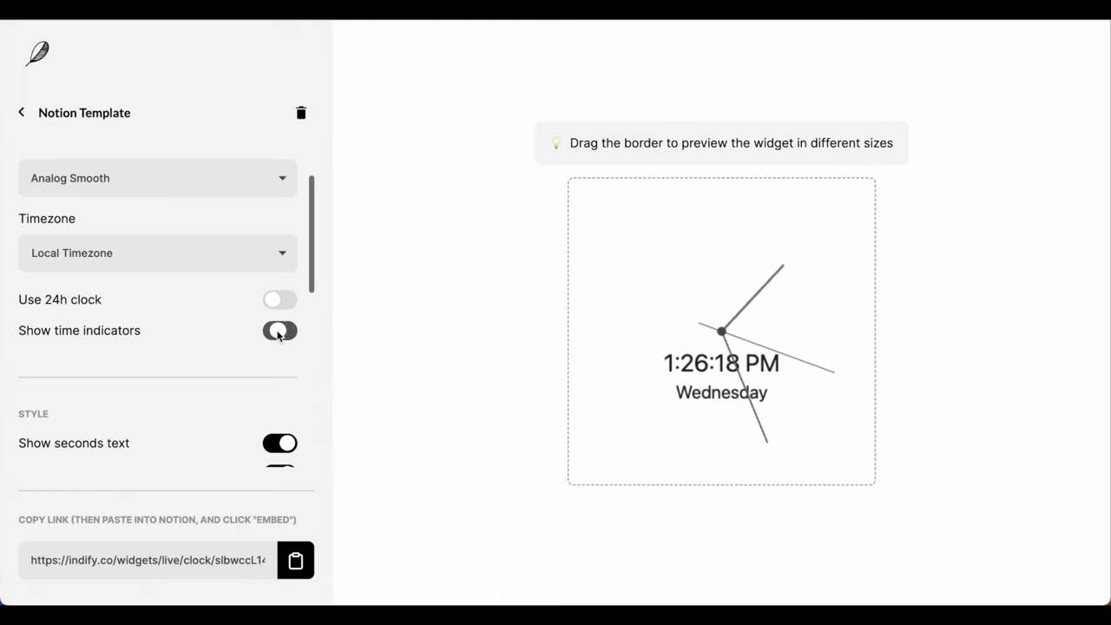
- Turn off the seconds text in the clock widget's style settings
scroll(208, 441, "down", 2)
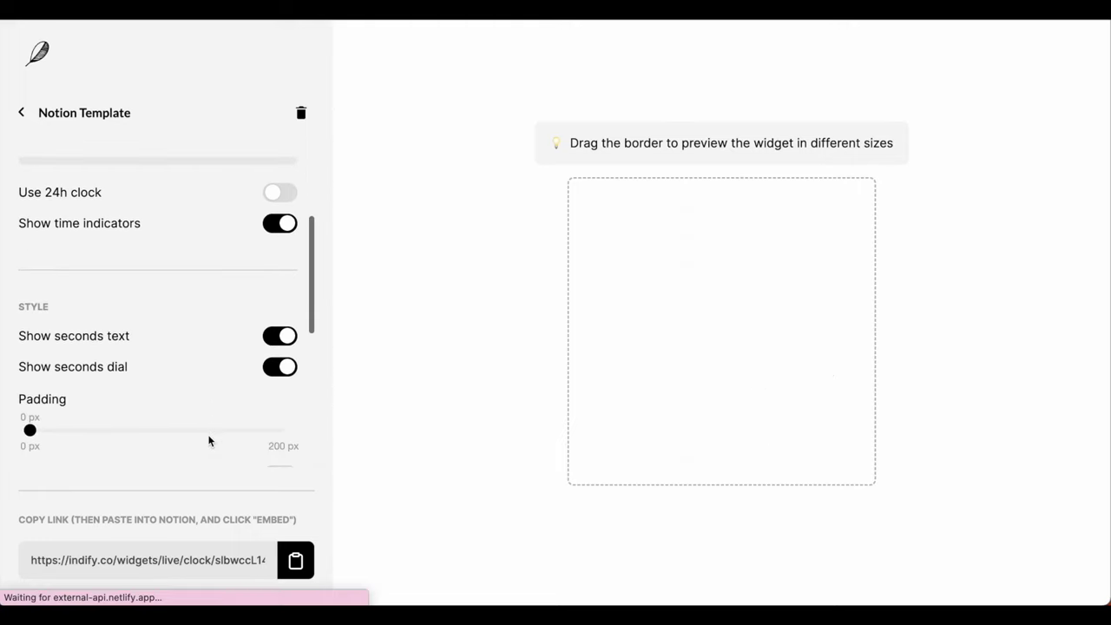
left_click(289, 344)
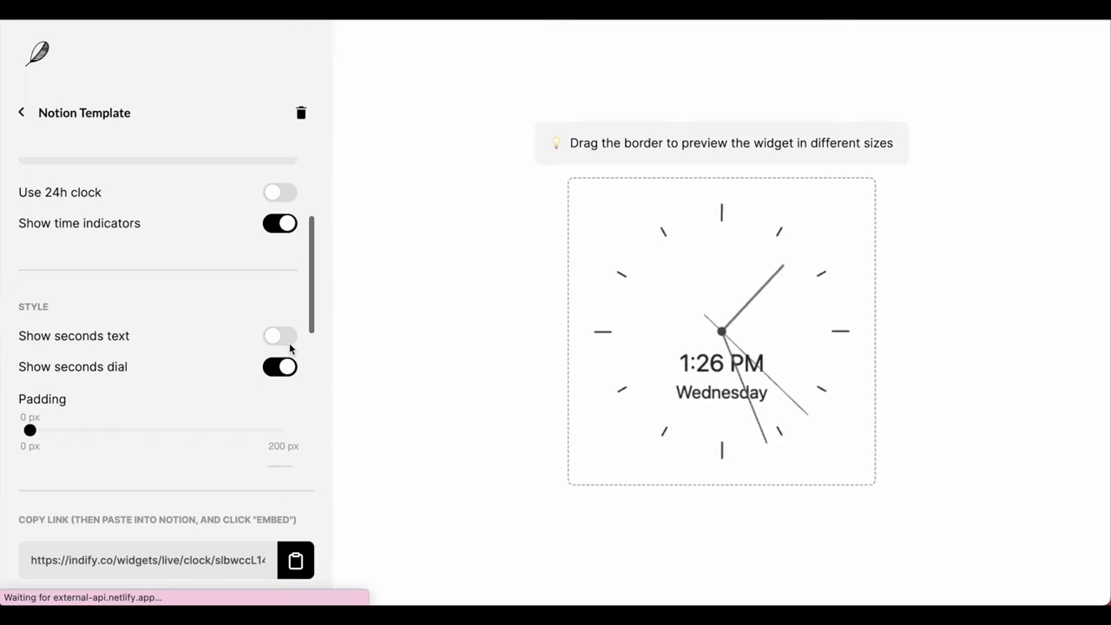
scroll(194, 422, "down", 3)
scroll(194, 425, "down", 2)
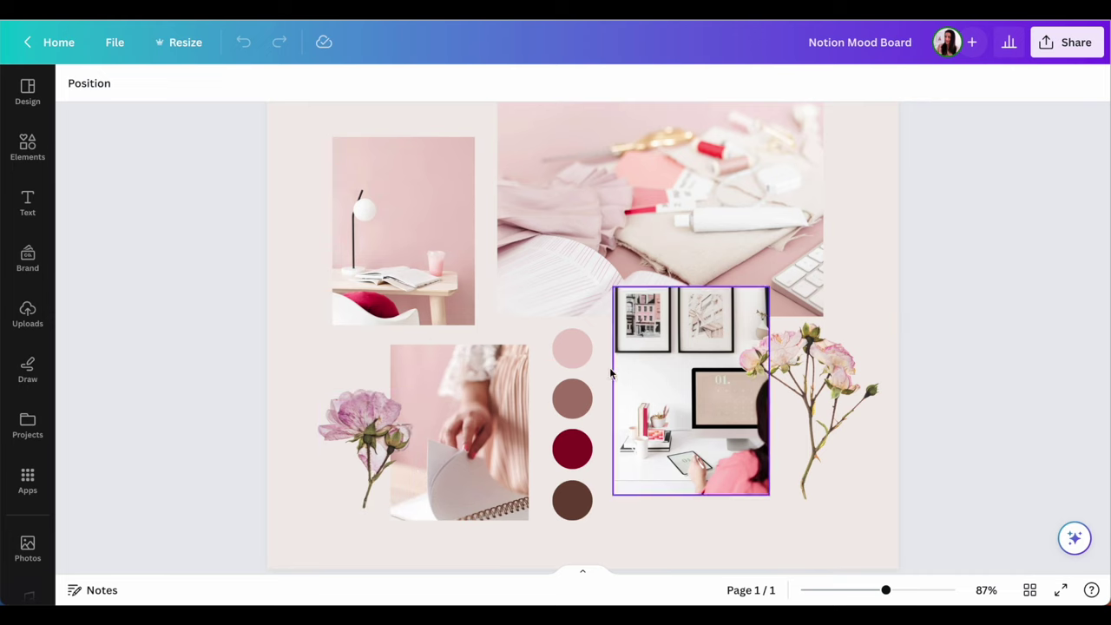
- Switch to the Notion Mood Board in Canva and copy the hex code of the dark red palette circle
left_click(568, 448)
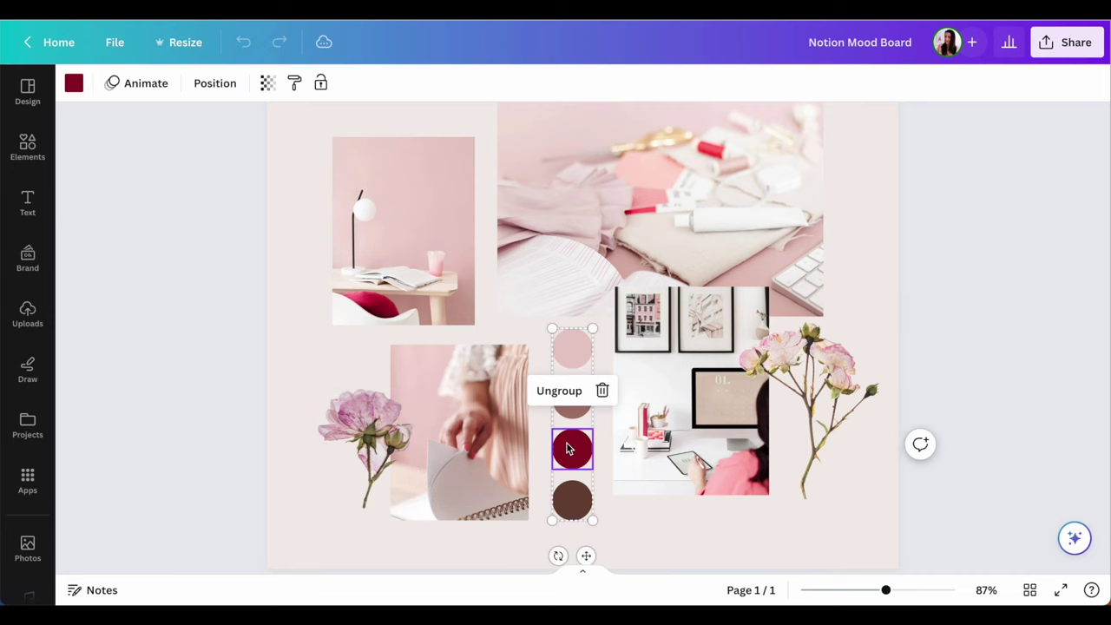
left_click(74, 82)
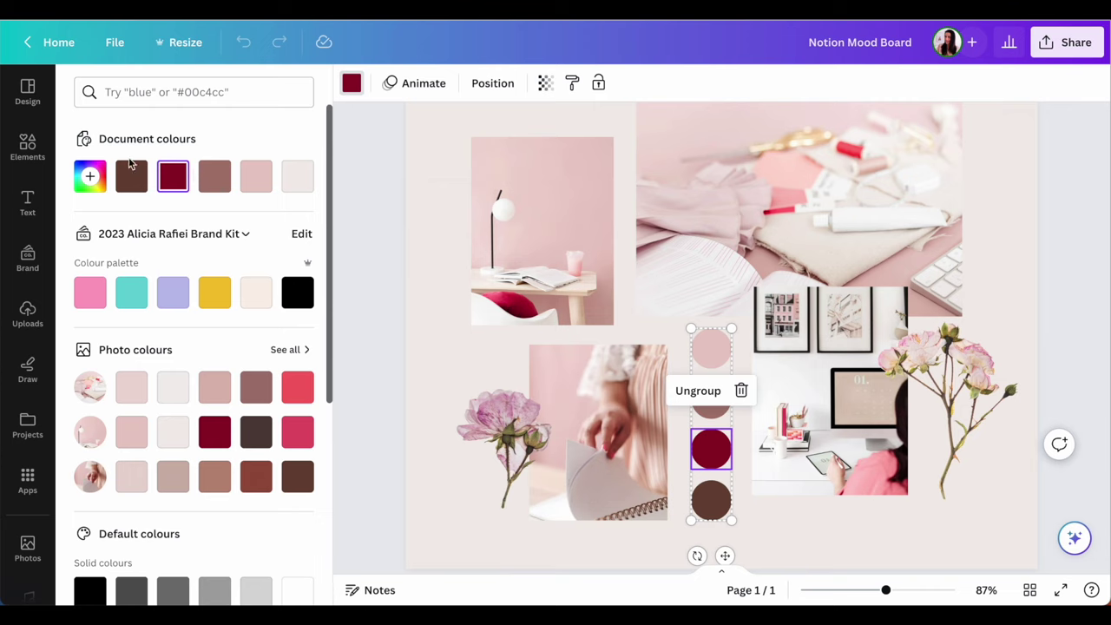
left_click(175, 180)
left_click(182, 371)
left_click_drag(215, 374, 116, 374)
key("ctrl+c")
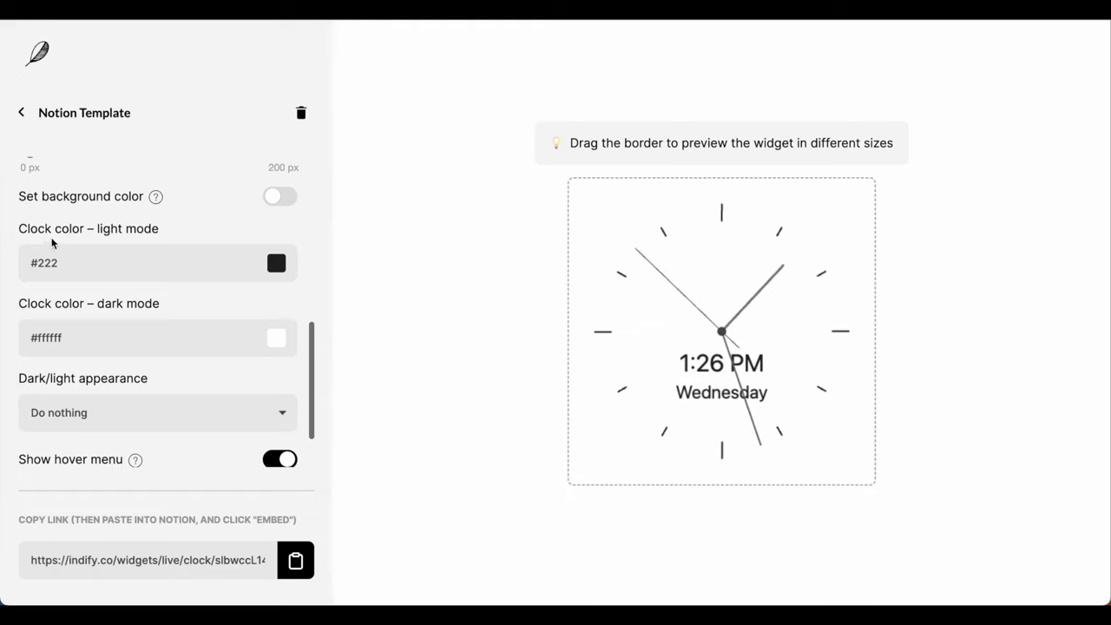
- Switch back to the Indify clock editor, set the light-mode clock colour to #920827 and copy the widget's embed link
left_click_drag(61, 272, 2, 259)
key("ctrl+v")
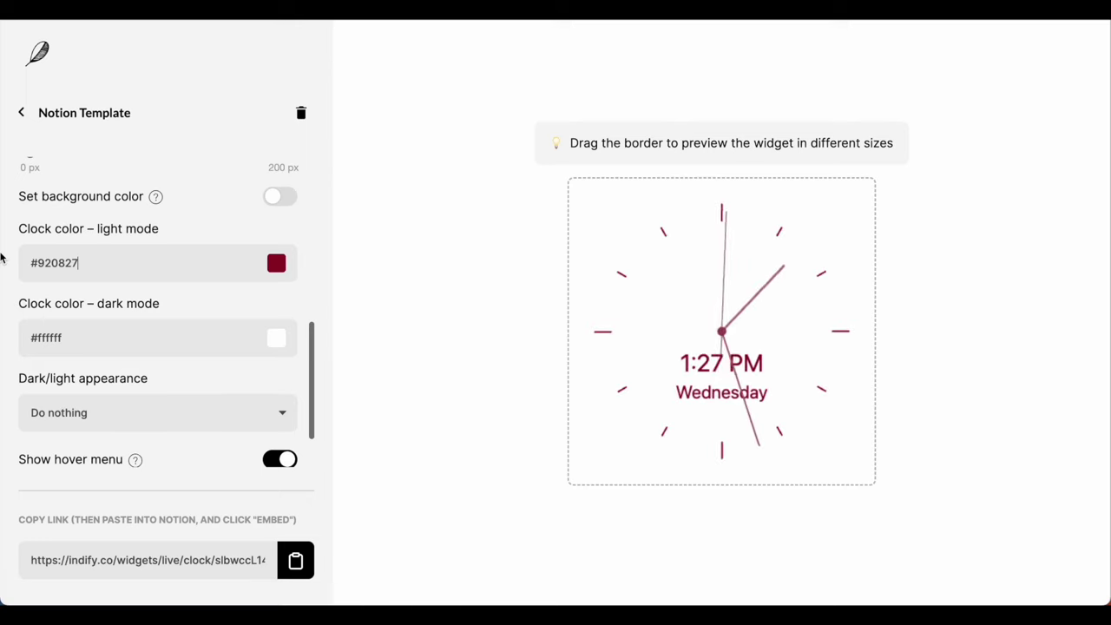
scroll(201, 303, "down", 1)
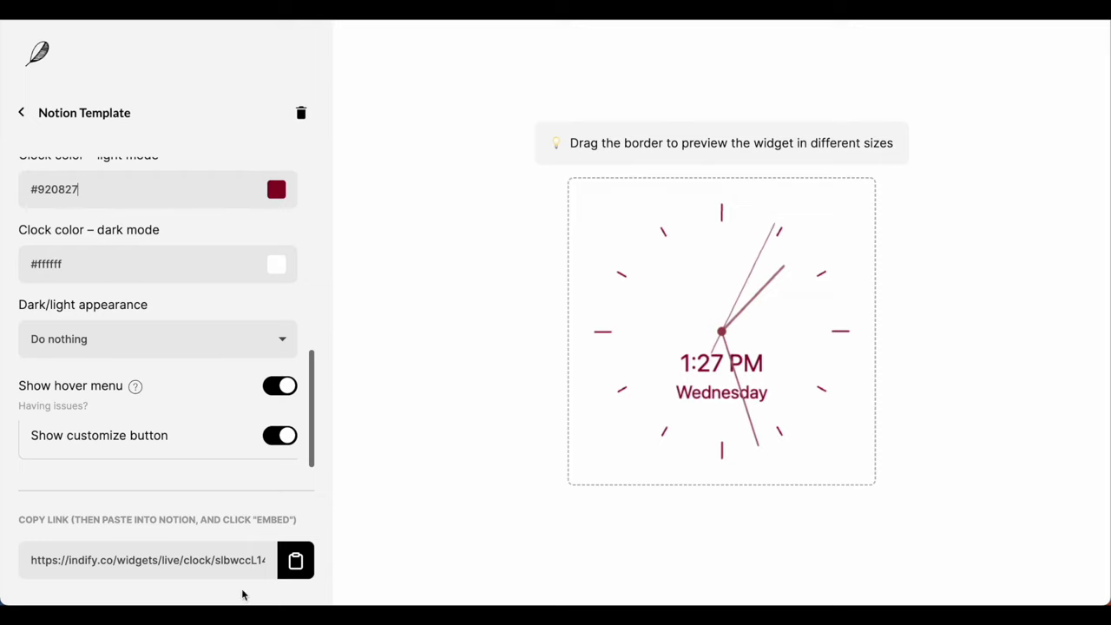
left_click(302, 562)
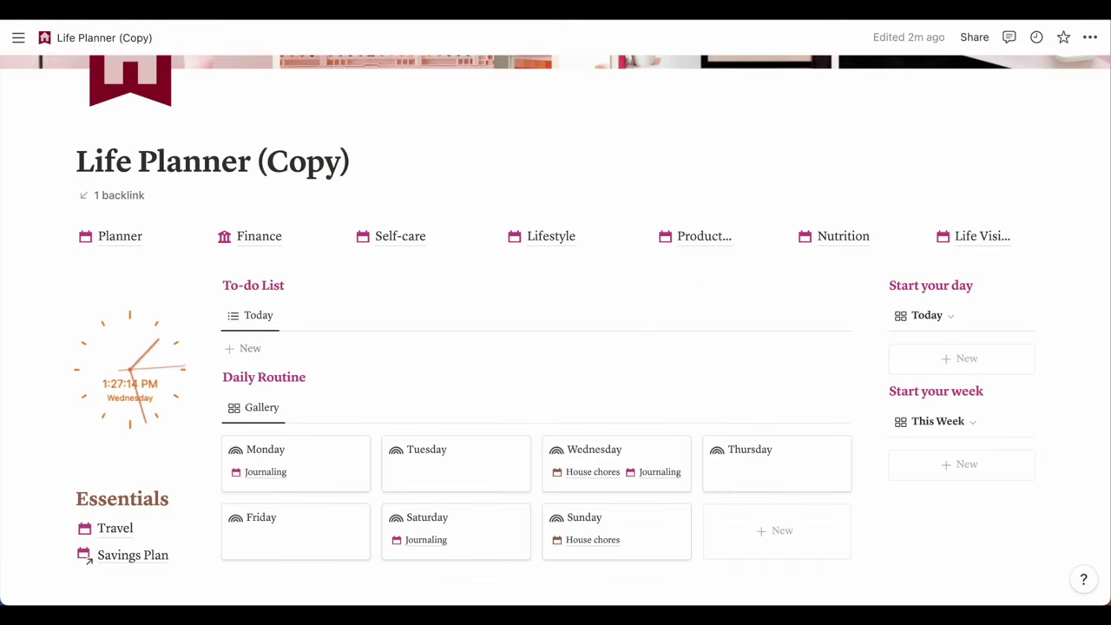
- Switch to the Life Planner page in Notion and embed the copied clock widget link directly below the orange clock
scroll(30, 229, "down", 2)
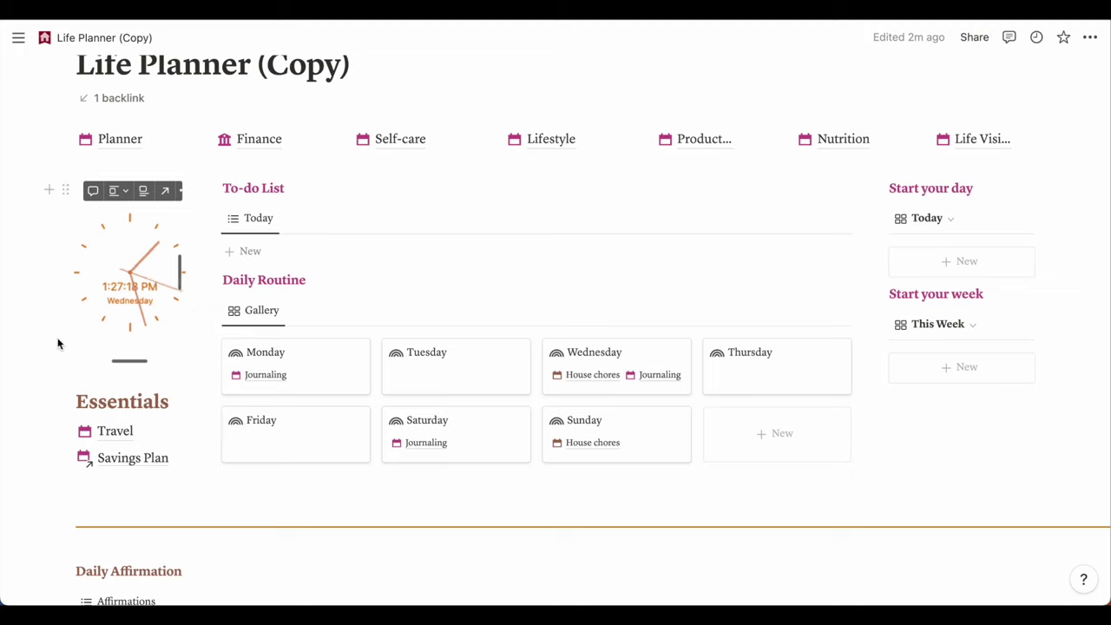
left_click(46, 189)
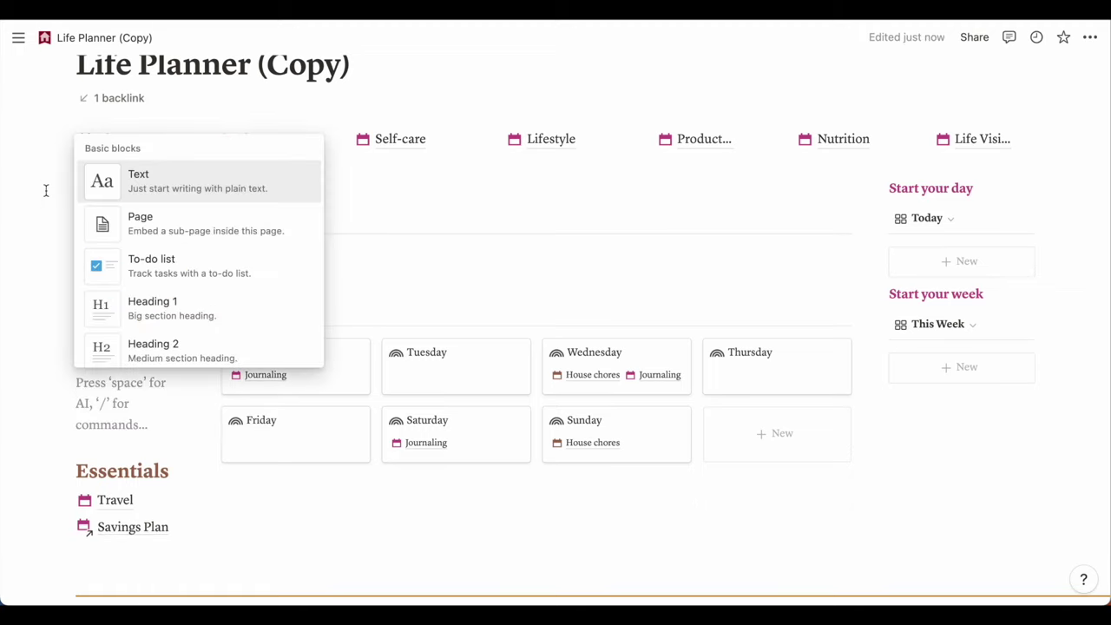
scroll(174, 295, "down", 2)
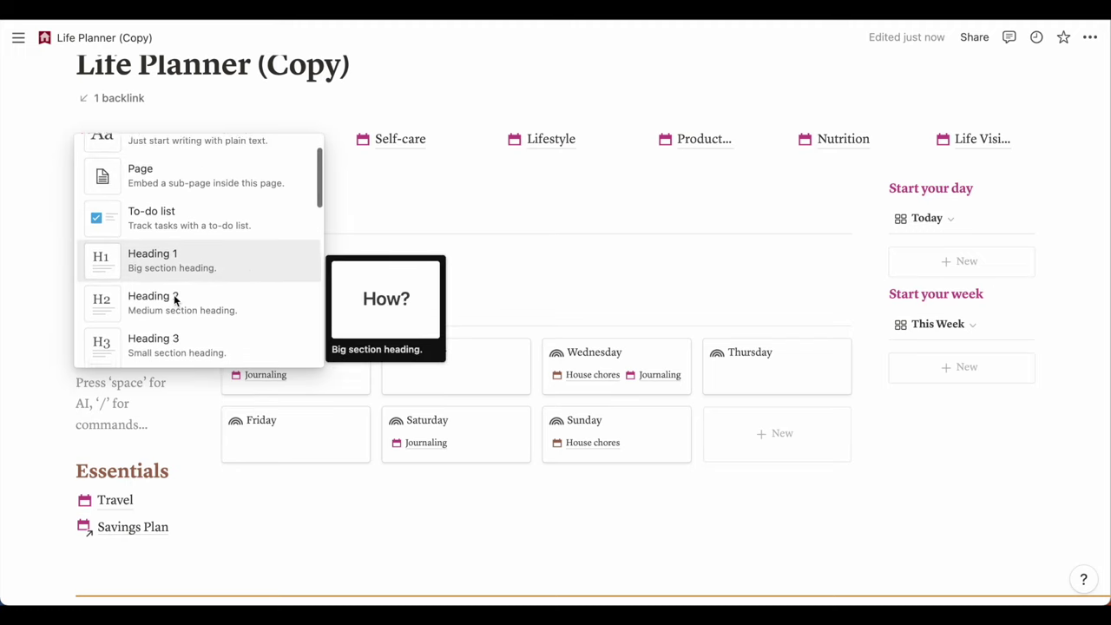
scroll(173, 294, "down", 9)
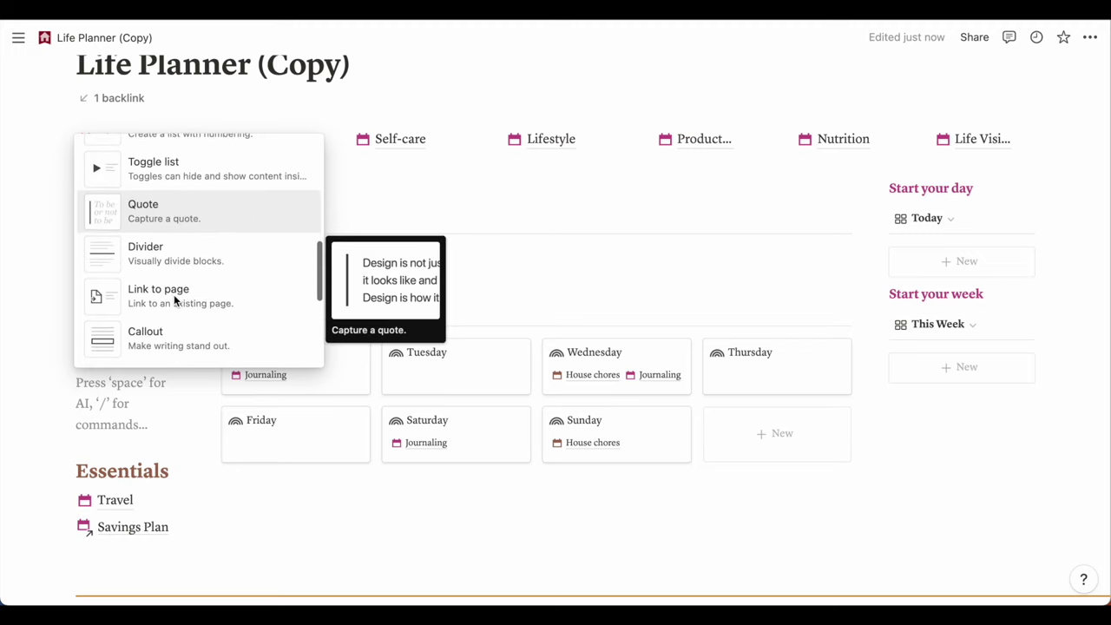
scroll(174, 294, "down", 10)
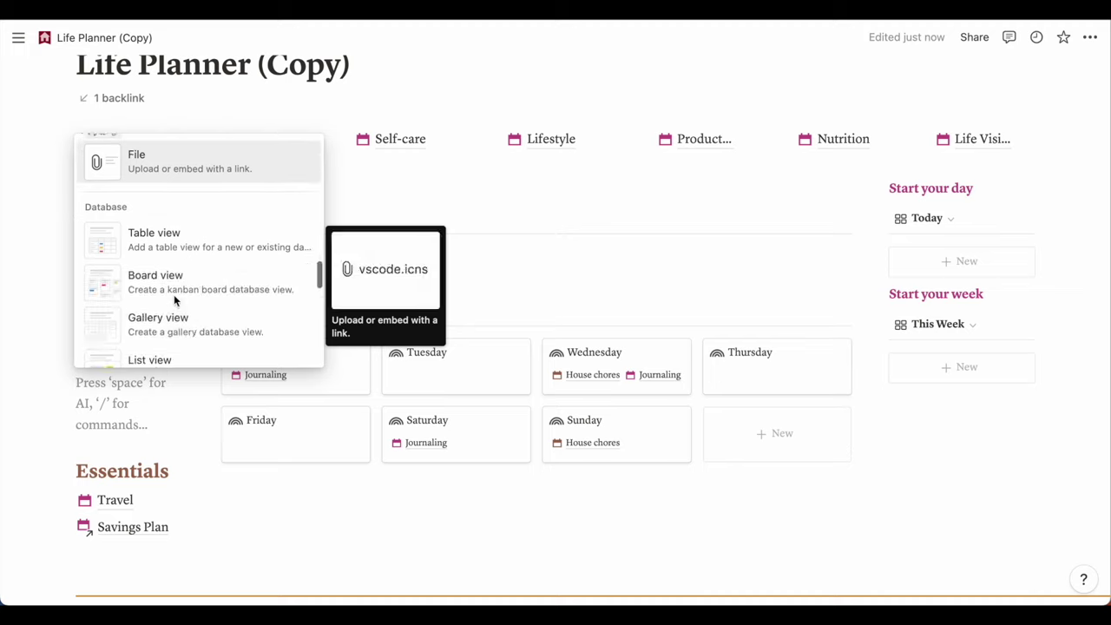
scroll(173, 294, "down", 10)
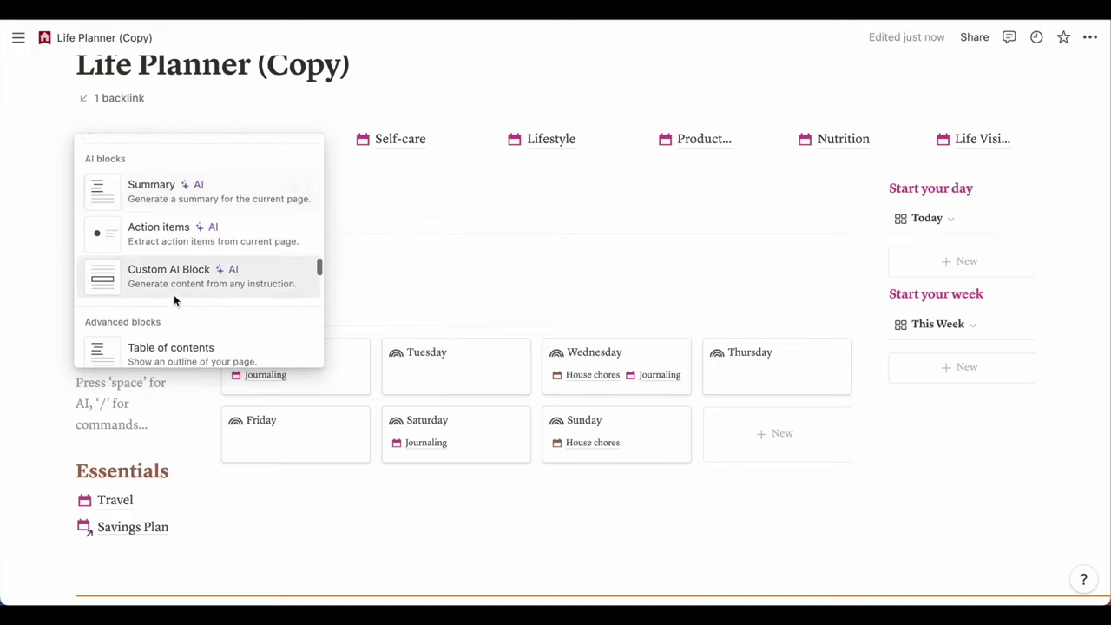
scroll(173, 298, "down", 10)
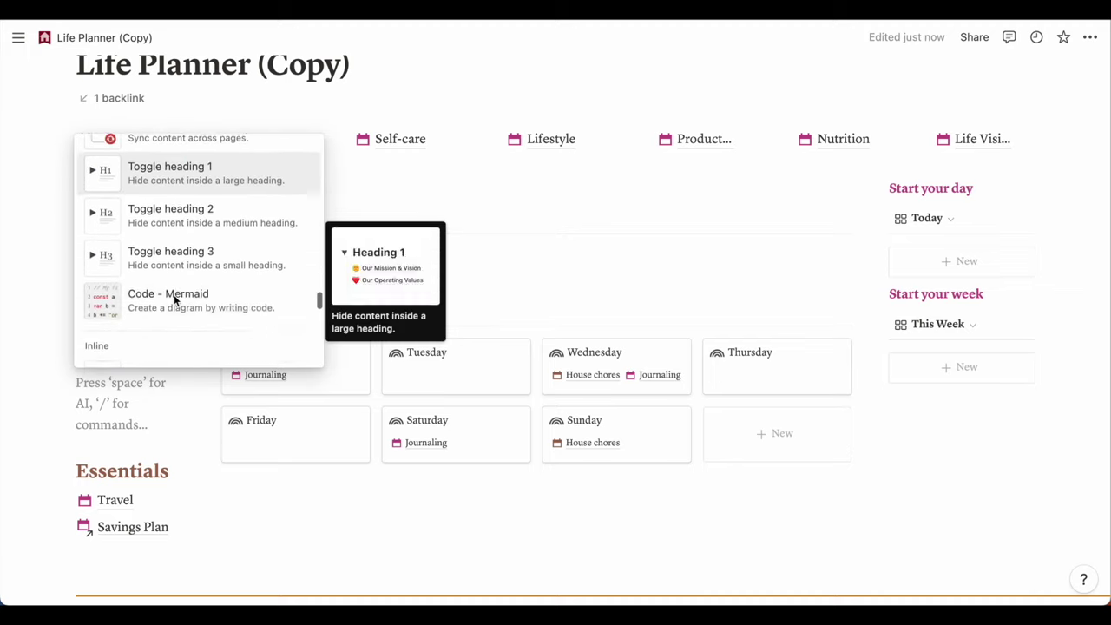
scroll(174, 300, "down", 3)
scroll(174, 295, "down", 2)
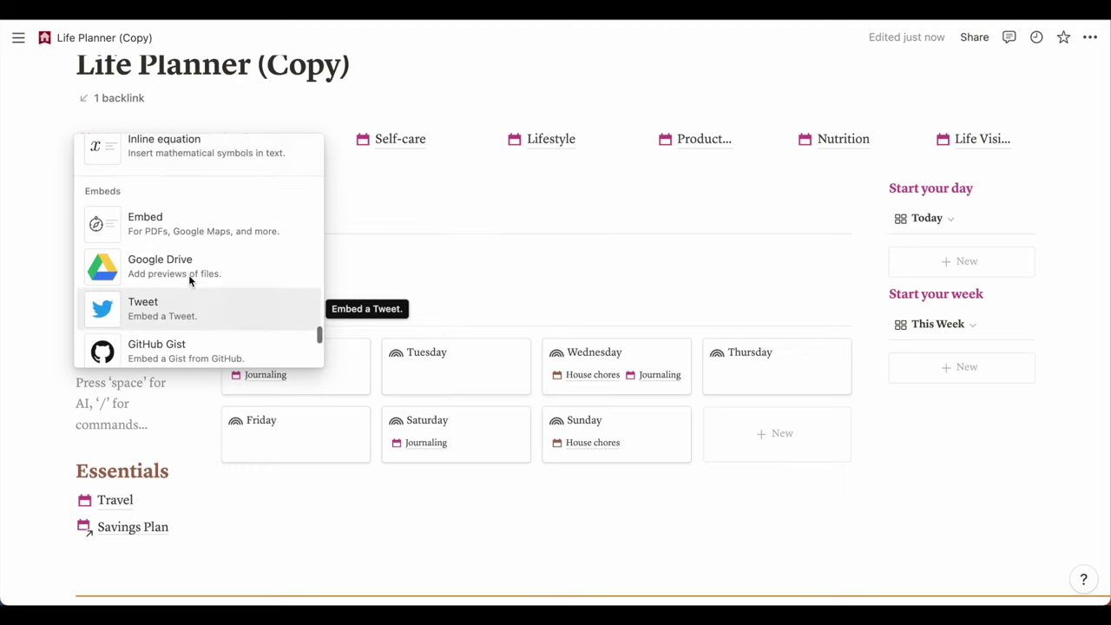
left_click(167, 220)
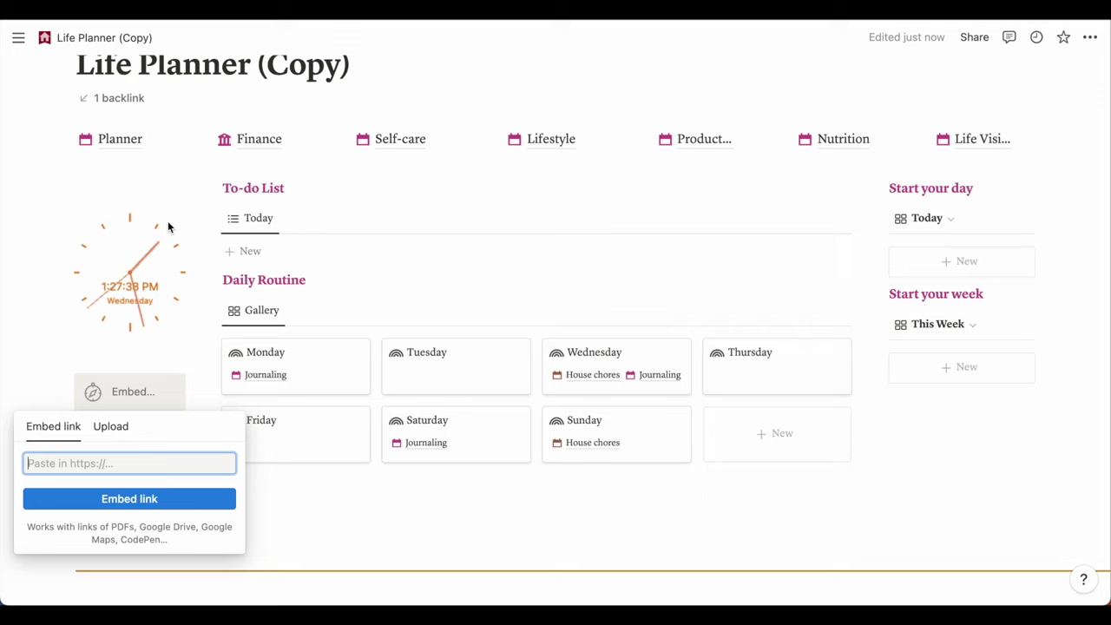
key("ctrl+v")
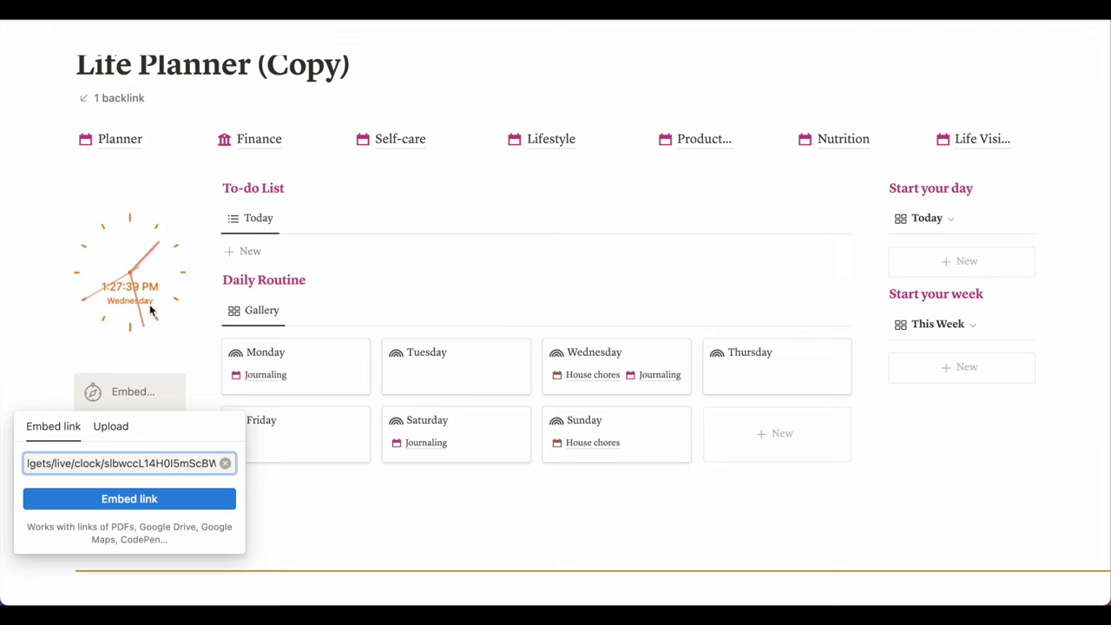
left_click(154, 507)
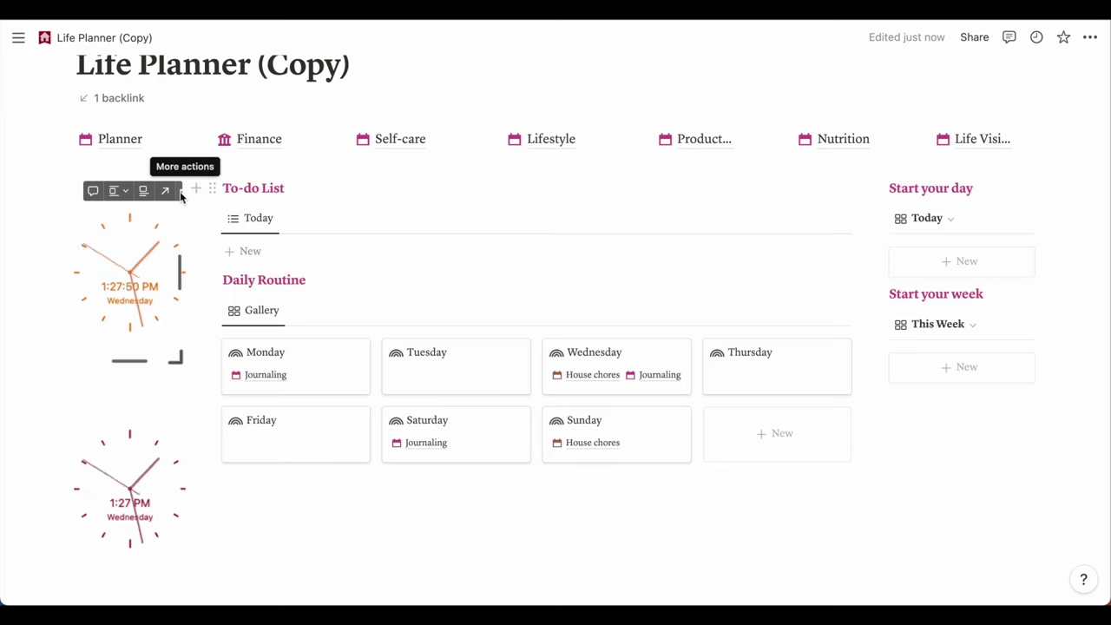
- Delete the old orange clock and shorten the new red clock's embed so it sits closer to the Essentials heading
left_click(179, 191)
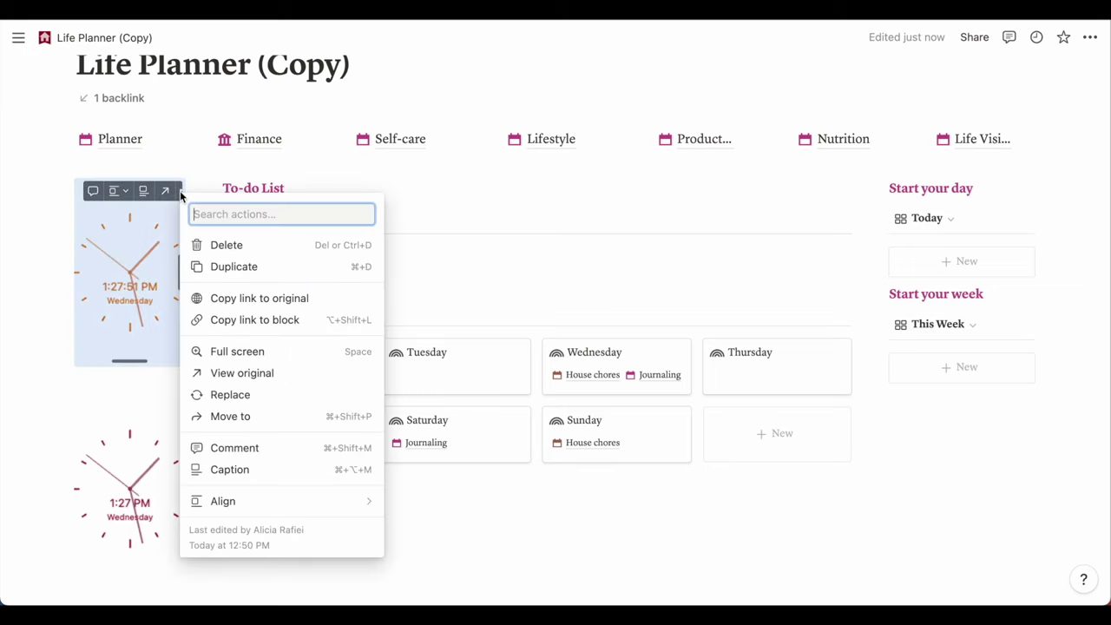
left_click(258, 248)
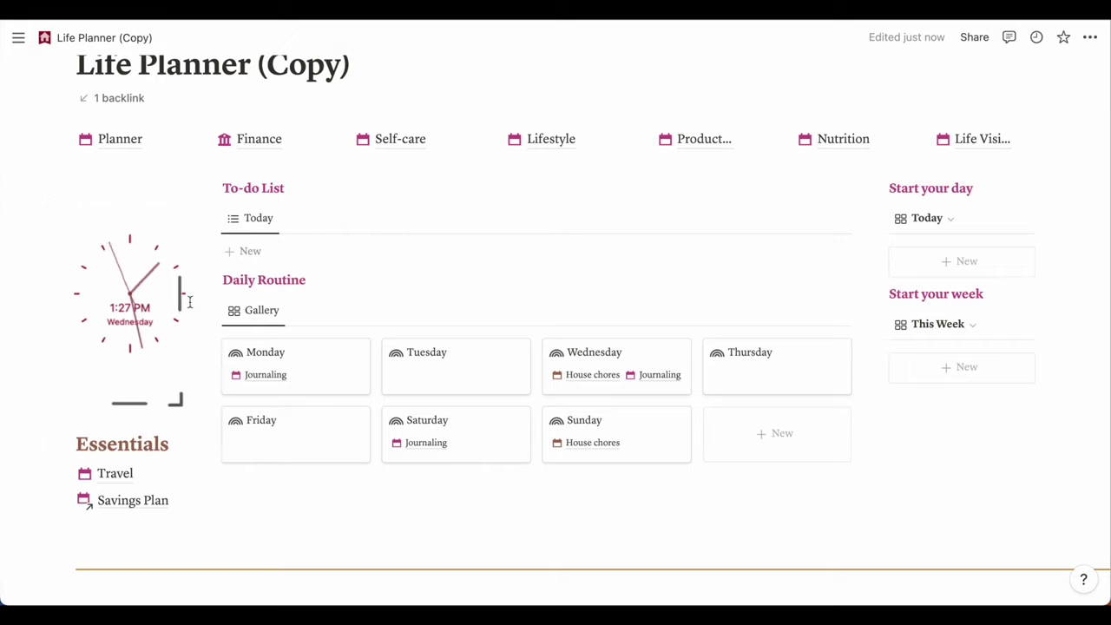
mouse_move(187, 308)
left_click_drag(139, 411, 144, 364)
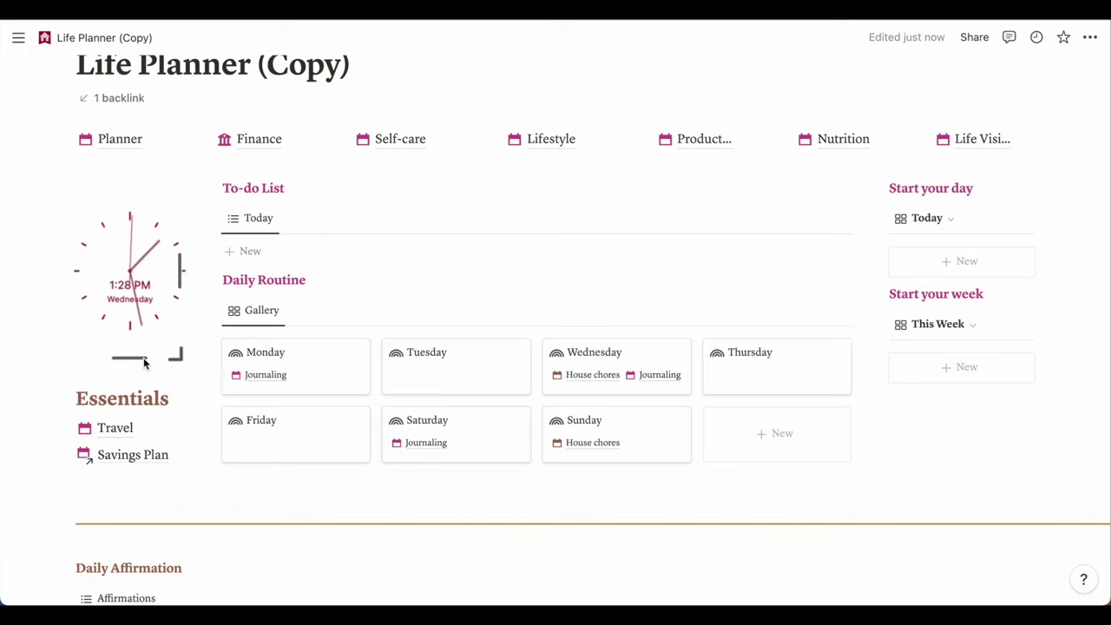
left_click(438, 503)
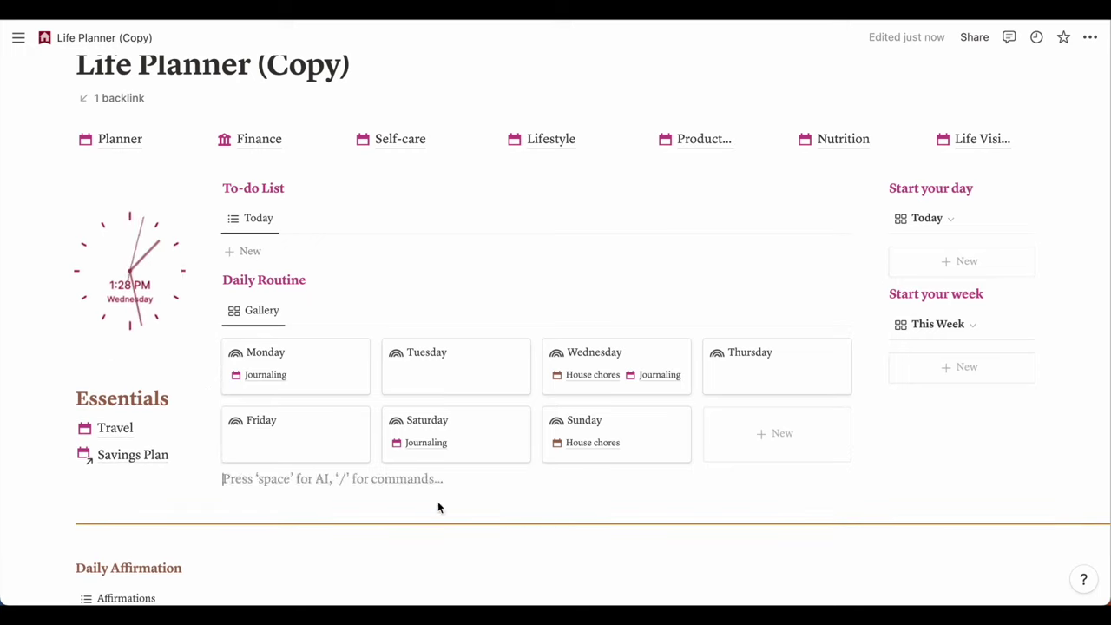
- Change the colour of the Essentials heading to pink
left_click(97, 400)
left_click_drag(78, 402, 176, 409)
left_click(166, 410)
double_click(166, 410)
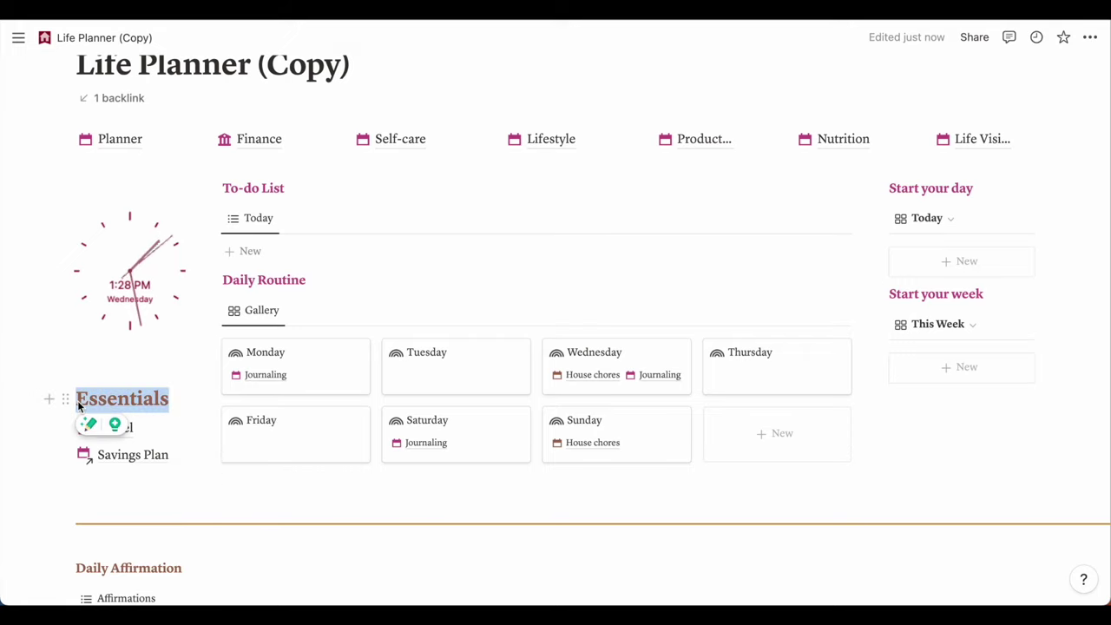
left_click(491, 368)
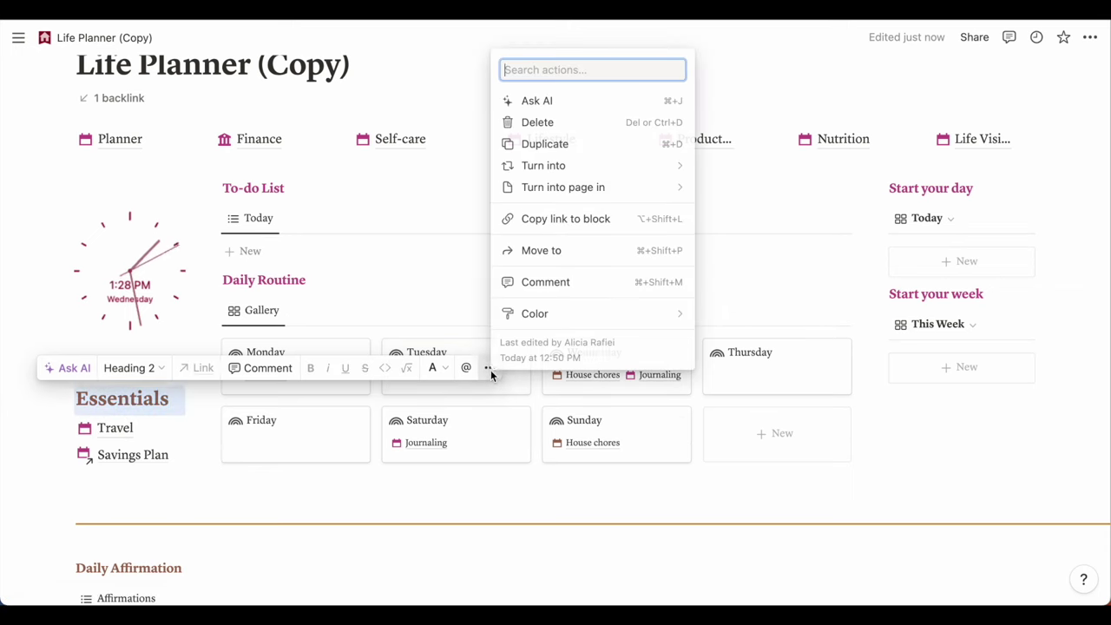
mouse_move(556, 315)
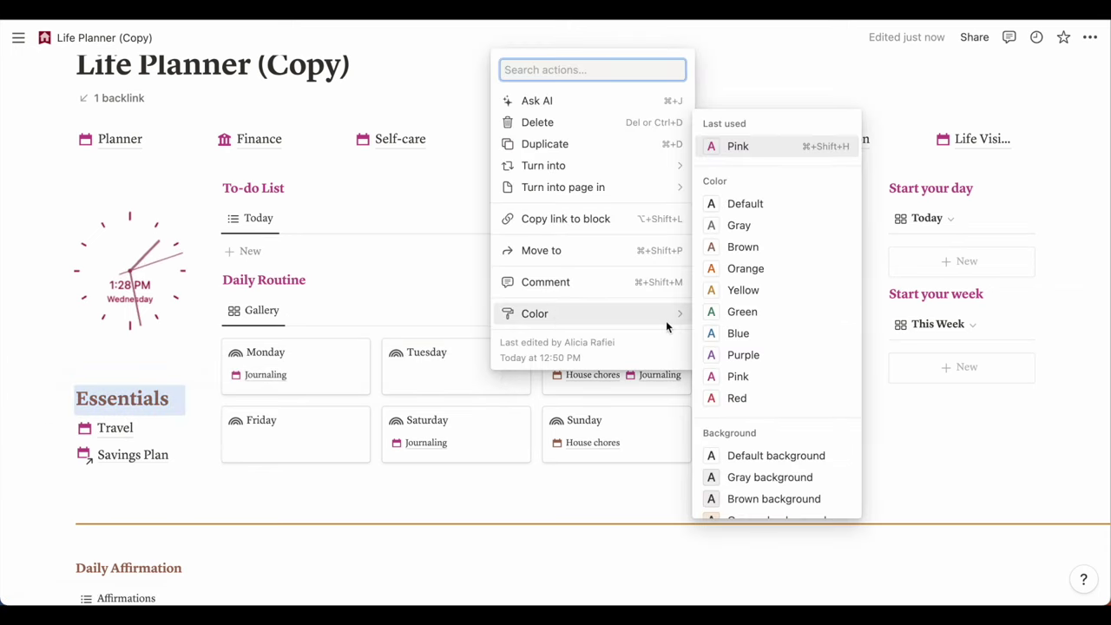
left_click(789, 382)
left_click(995, 498)
scroll(1021, 501, "up", 3)
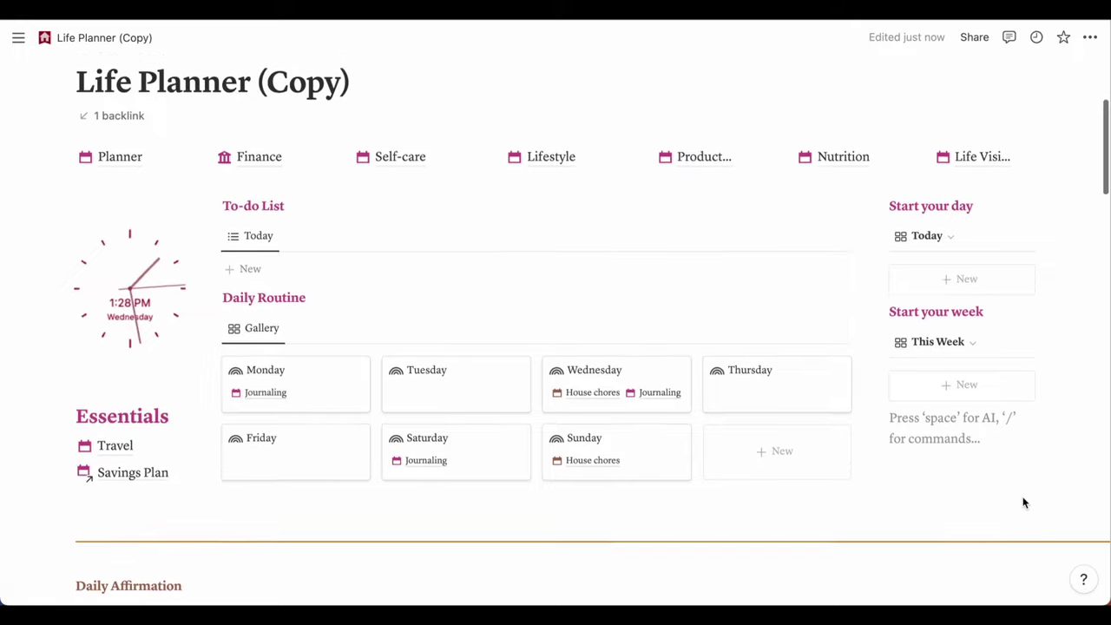
scroll(1023, 502, "down", 2)
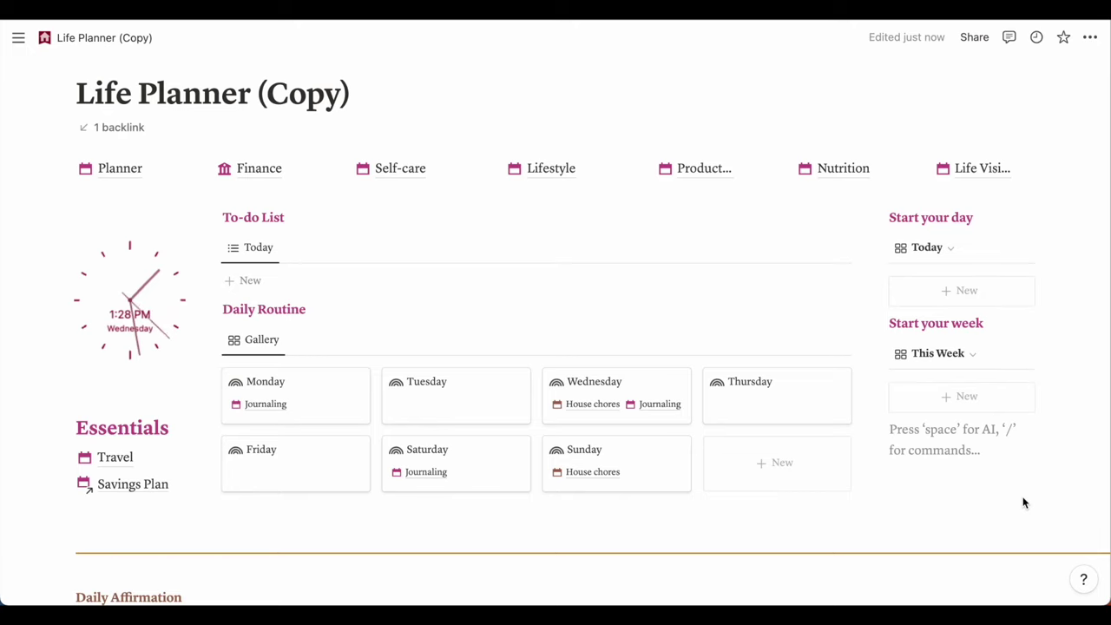
scroll(424, 461, "down", 1)
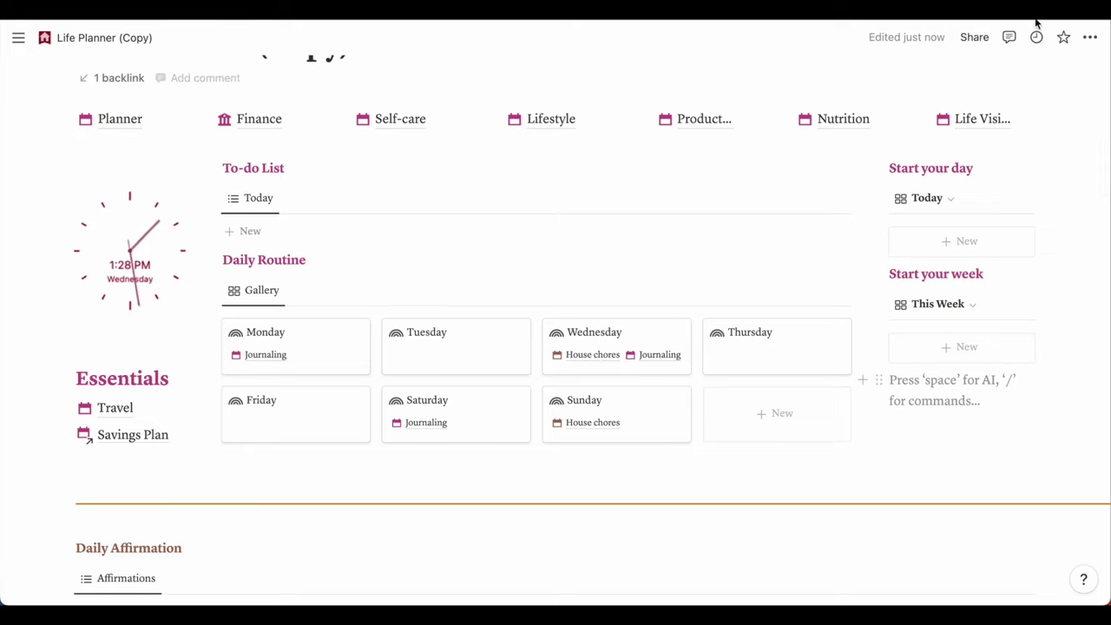
- Switch to Indify, return to the widget overview and create a new Weather widget named Weather
key("super+Tab")
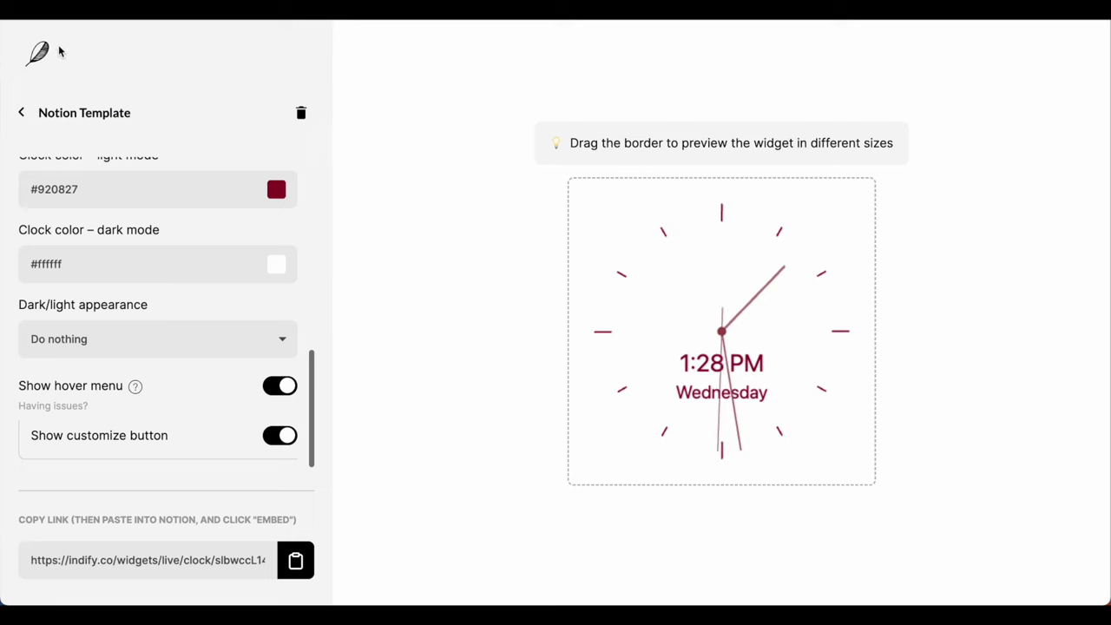
left_click(19, 112)
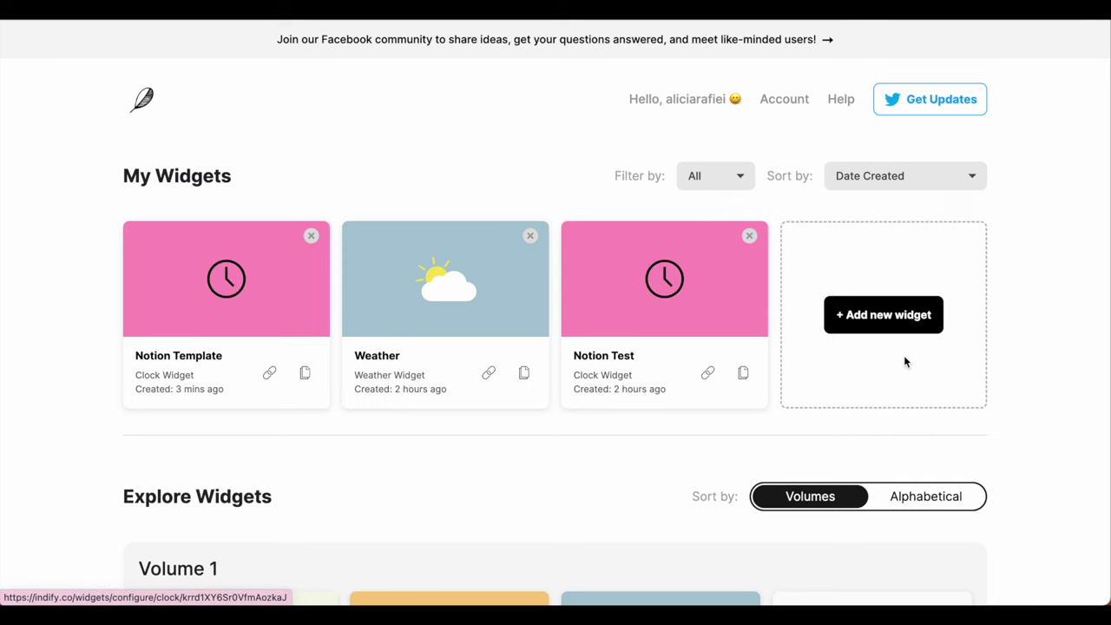
scroll(873, 317, "down", 5)
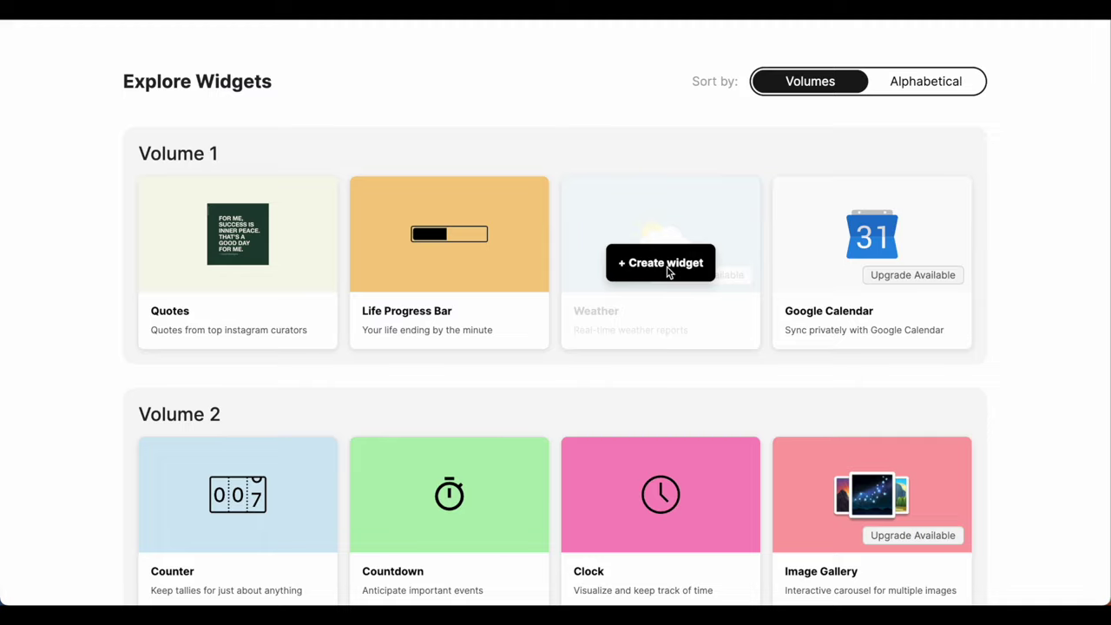
left_click(667, 269)
type("Wew")
key("BackSpace")
left_click(526, 373)
left_click(525, 371)
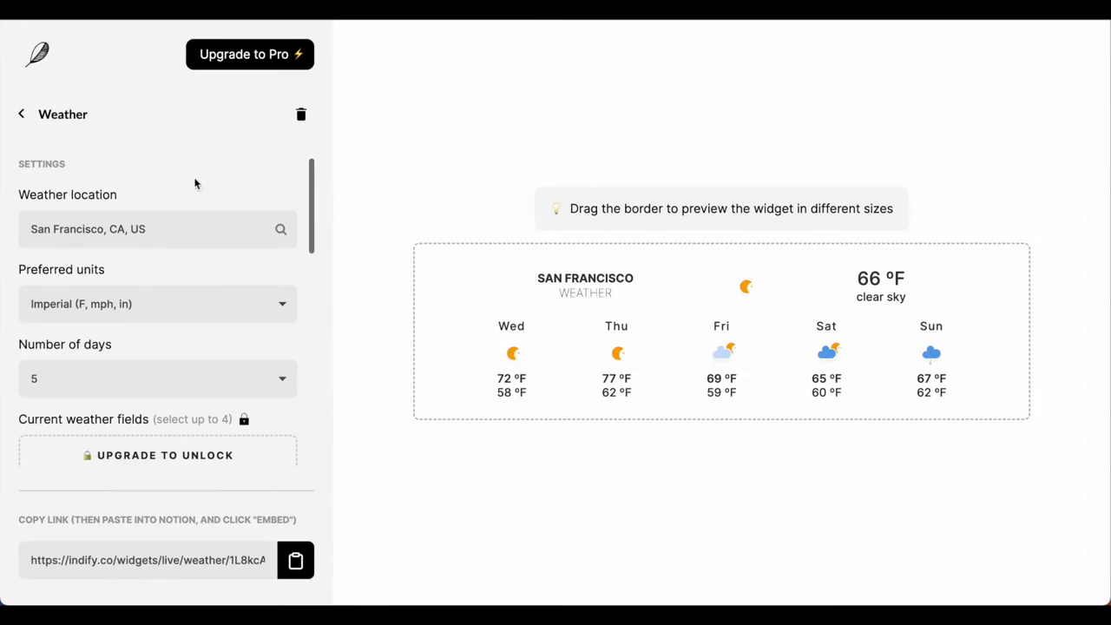
- Set the weather widget's light-mode text colour to #920827 and copy the widget's embed link
scroll(172, 317, "down", 10)
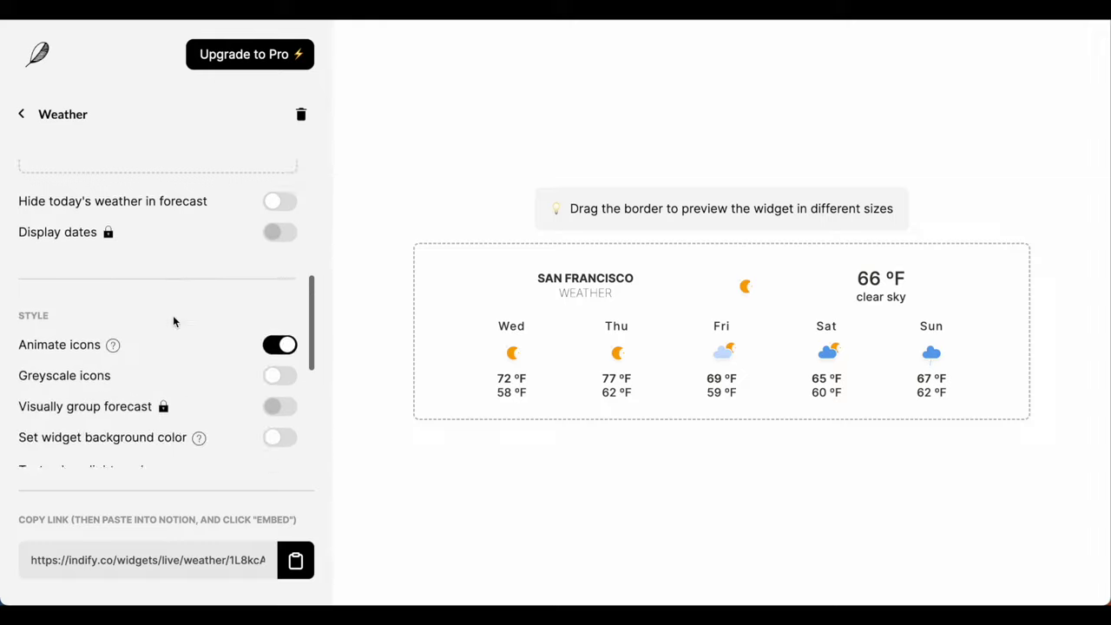
scroll(173, 321, "up", 10)
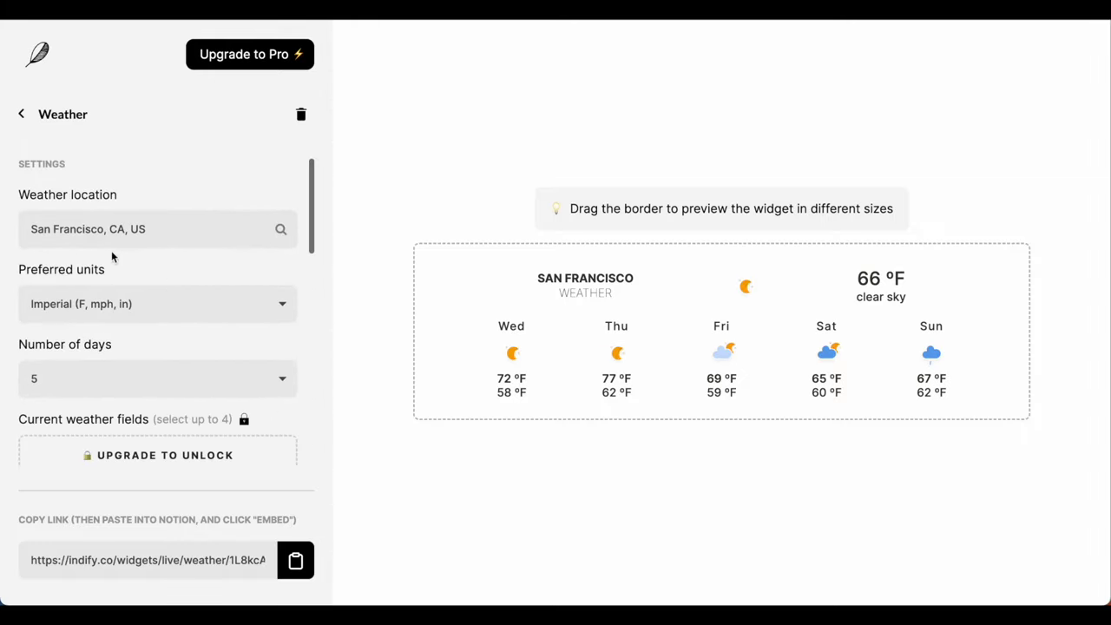
scroll(192, 327, "down", 2)
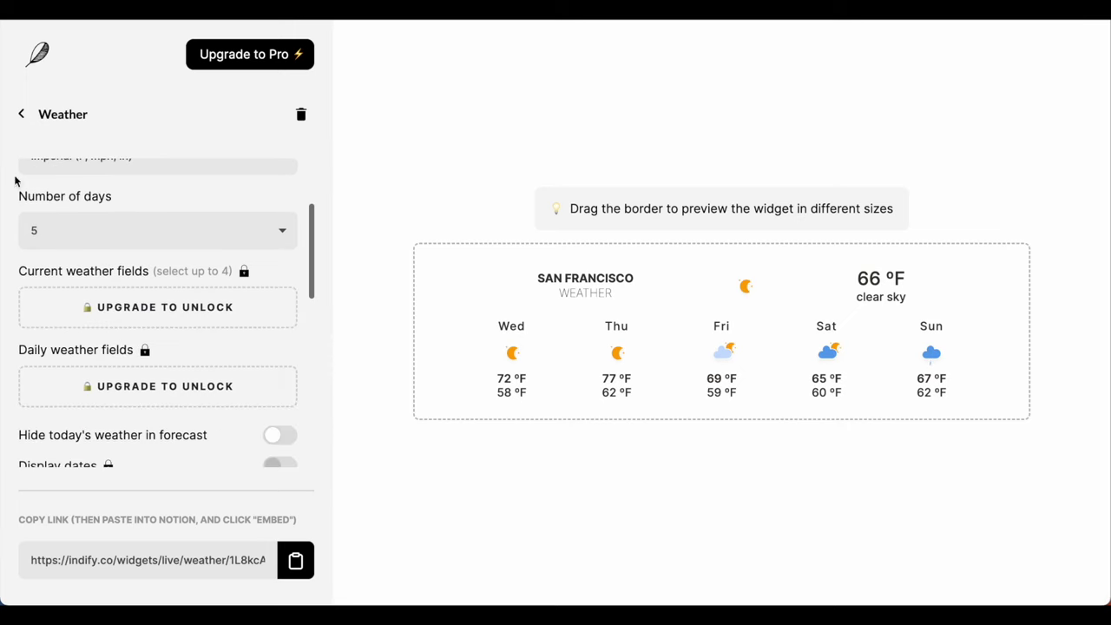
scroll(207, 272, "down", 5)
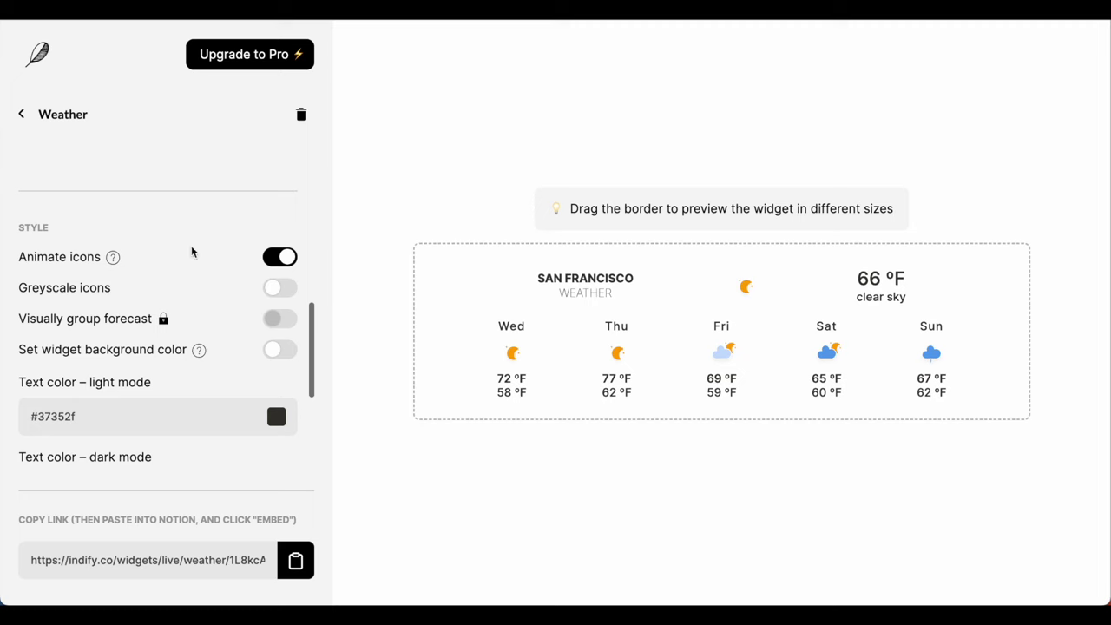
scroll(173, 374, "down", 2)
scroll(172, 374, "down", 1)
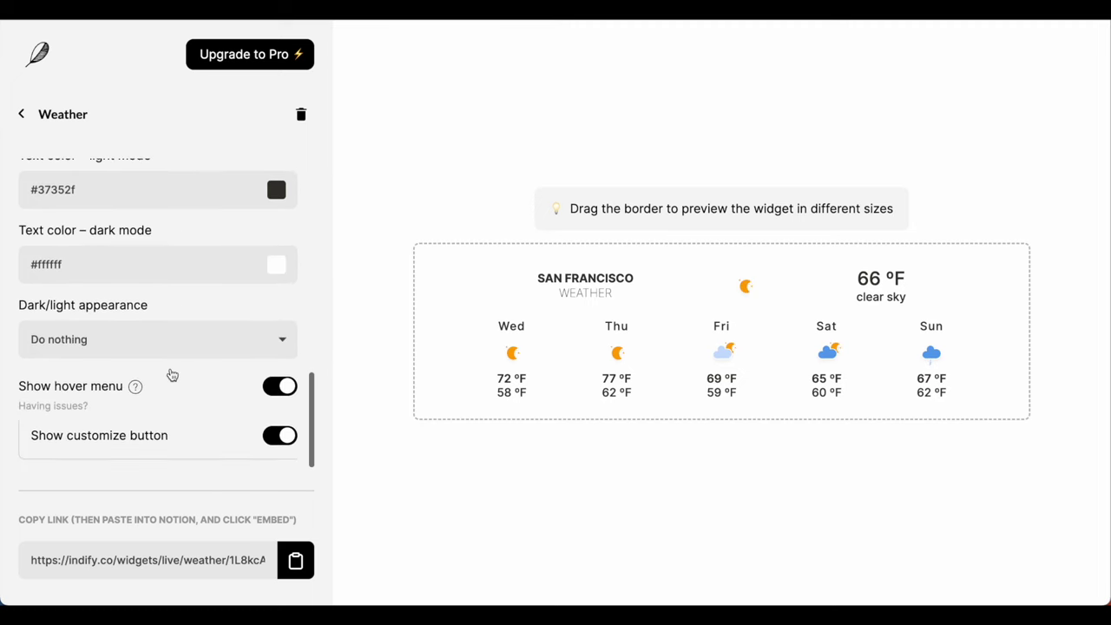
scroll(161, 347, "up", 1)
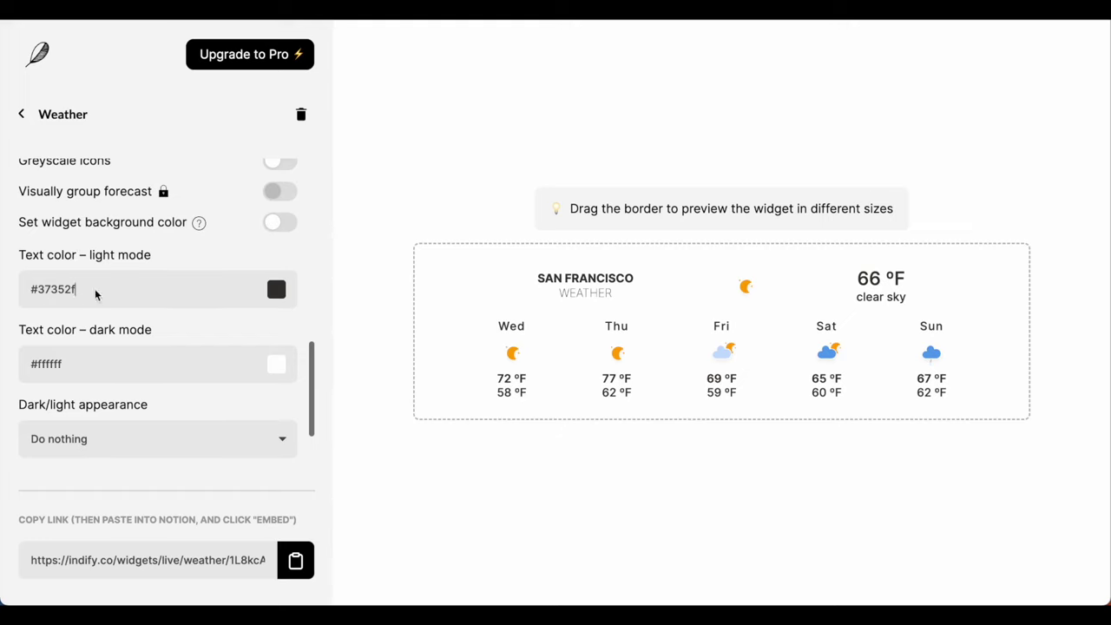
left_click_drag(96, 296, 1, 295)
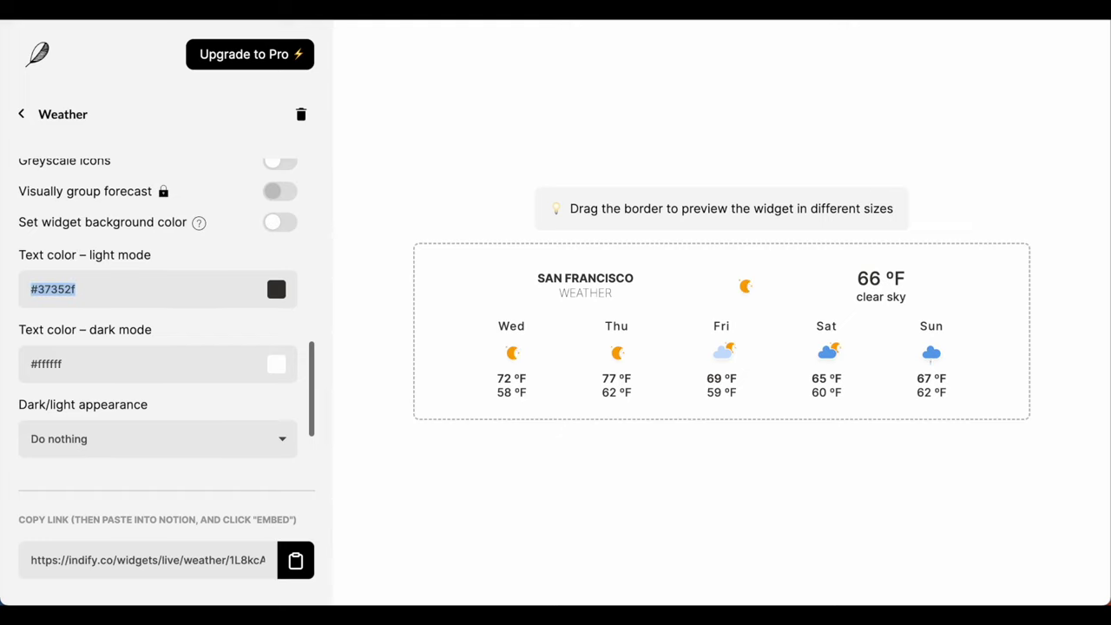
type("#920827")
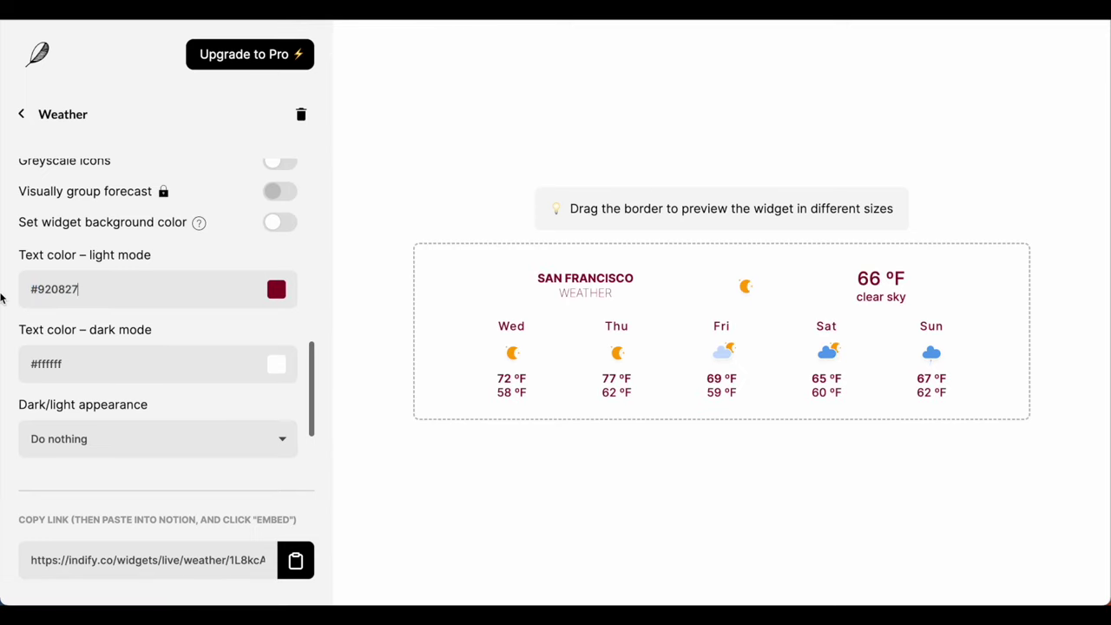
left_click(296, 562)
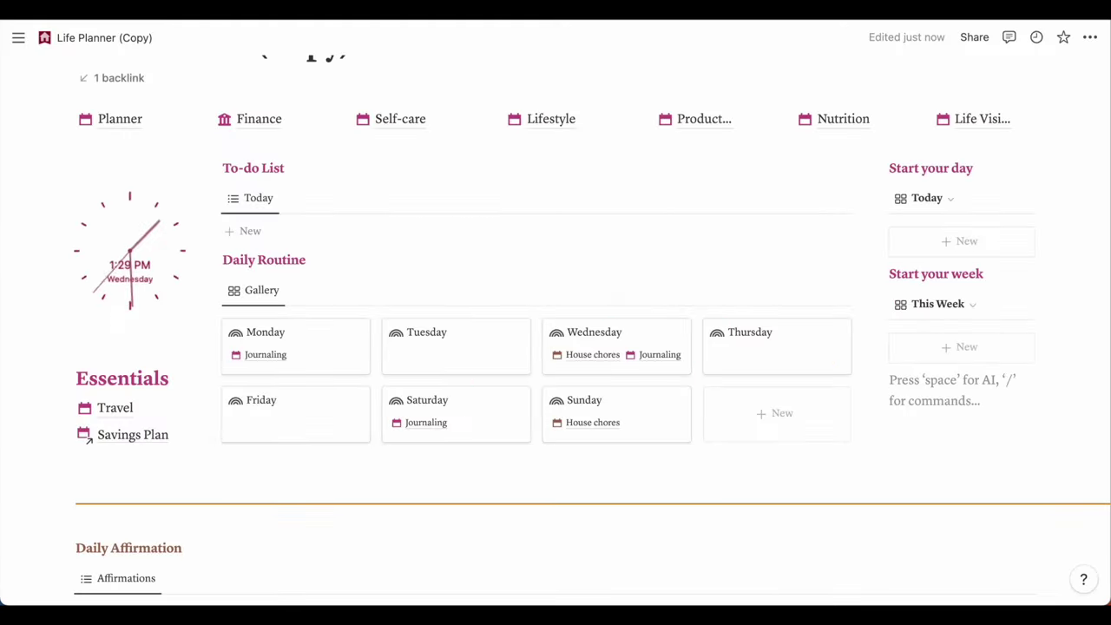
- Switch to the Life Planner page in Notion and embed the copied weather widget link directly below Savings Plan
scroll(328, 446, "down", 3)
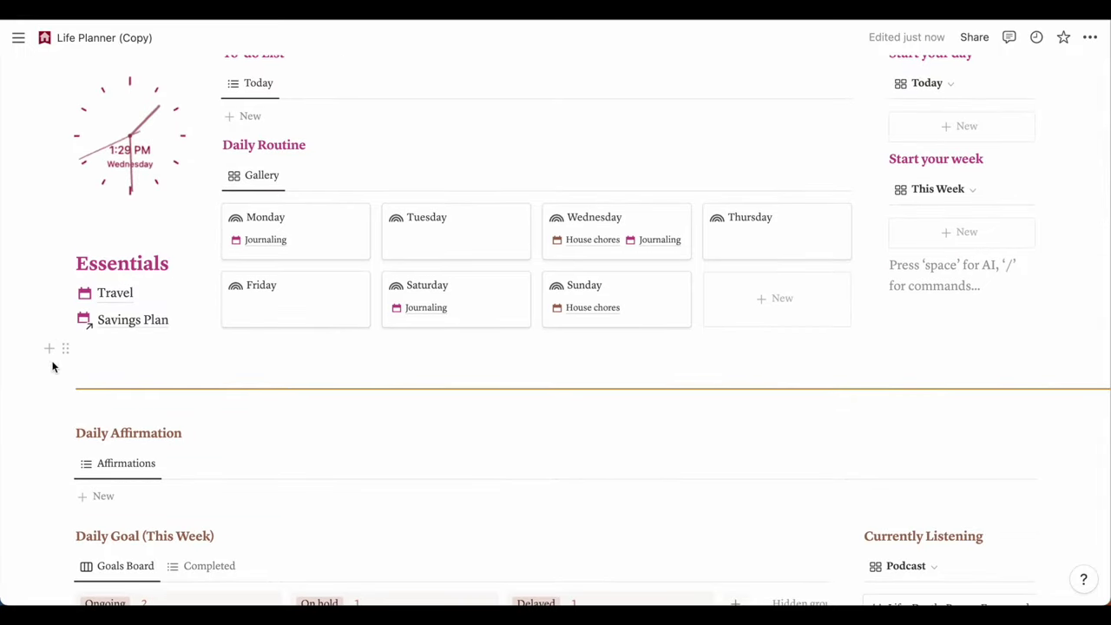
left_click(50, 348)
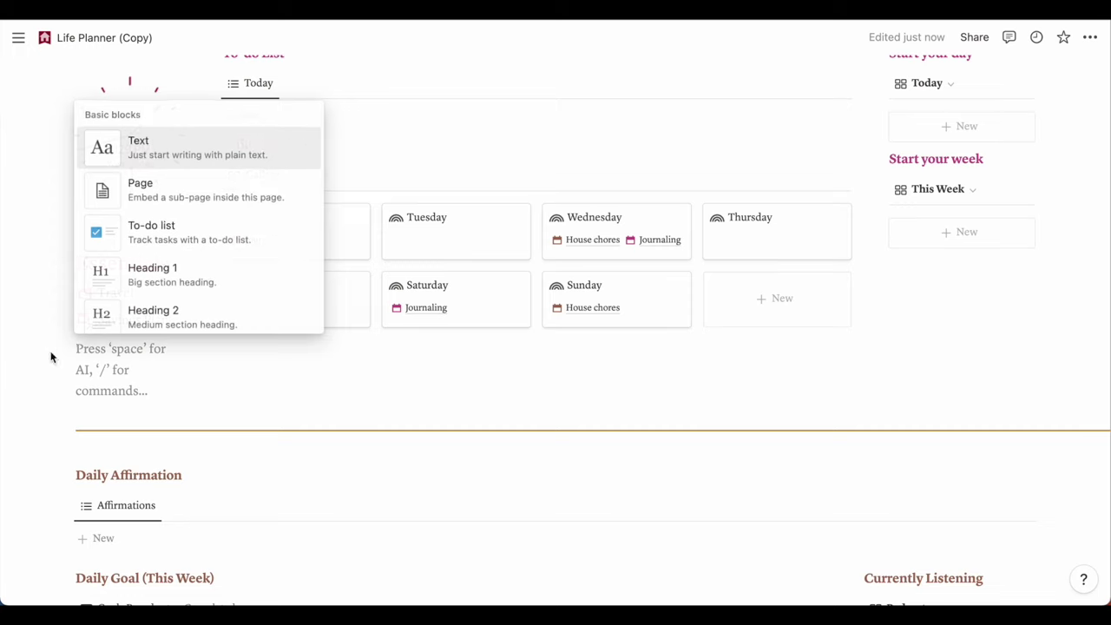
scroll(184, 282, "down", 10)
scroll(185, 283, "down", 10)
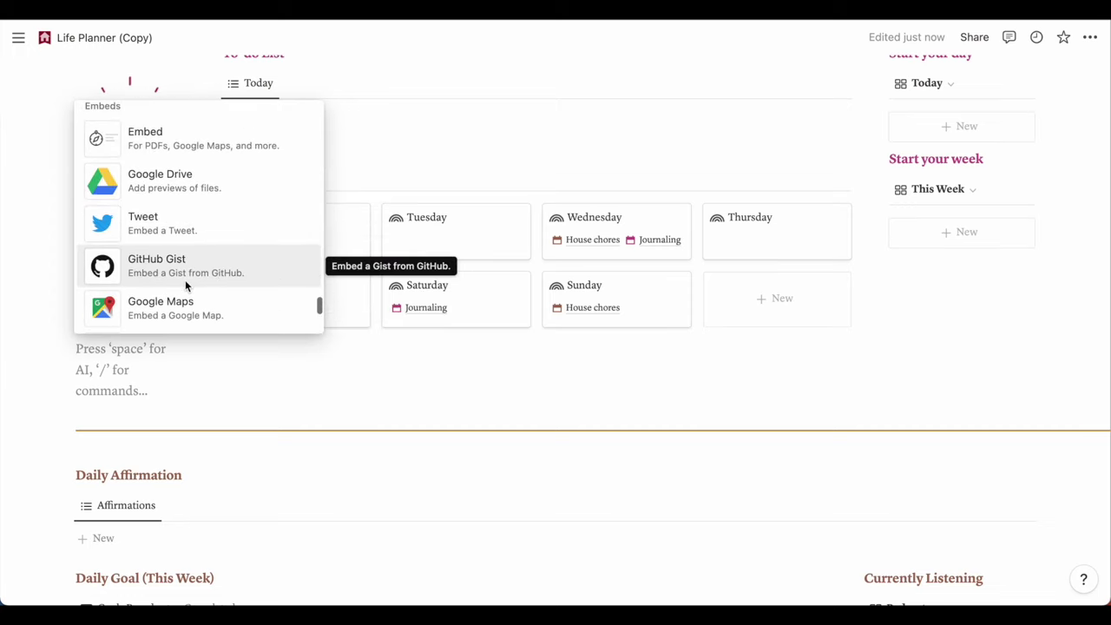
scroll(184, 280, "up", 1)
left_click(160, 174)
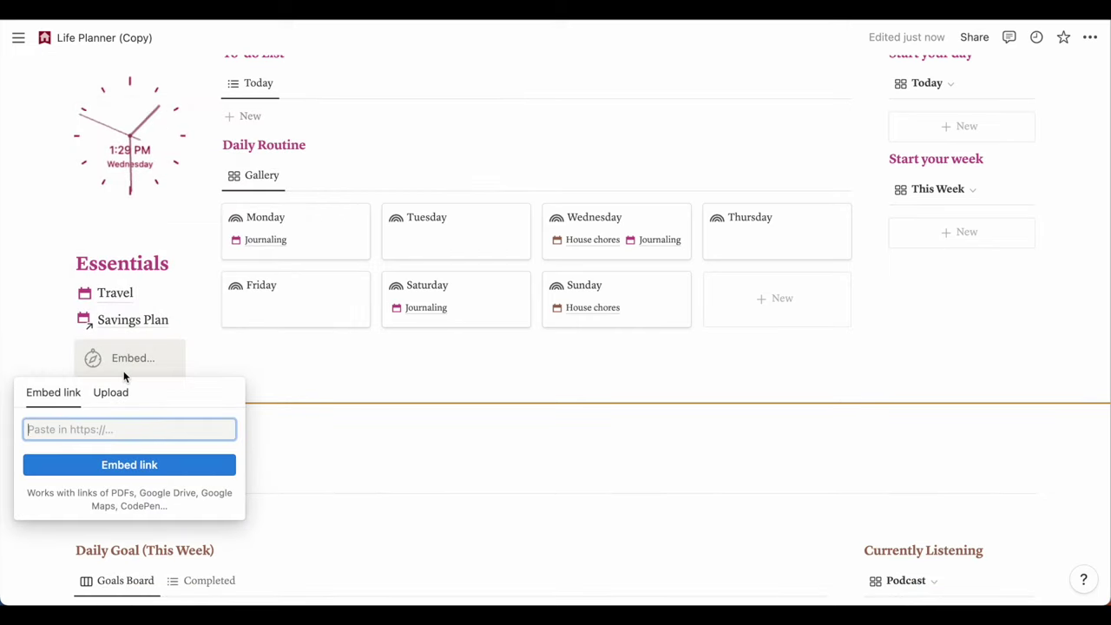
key("super+v")
left_click(122, 462)
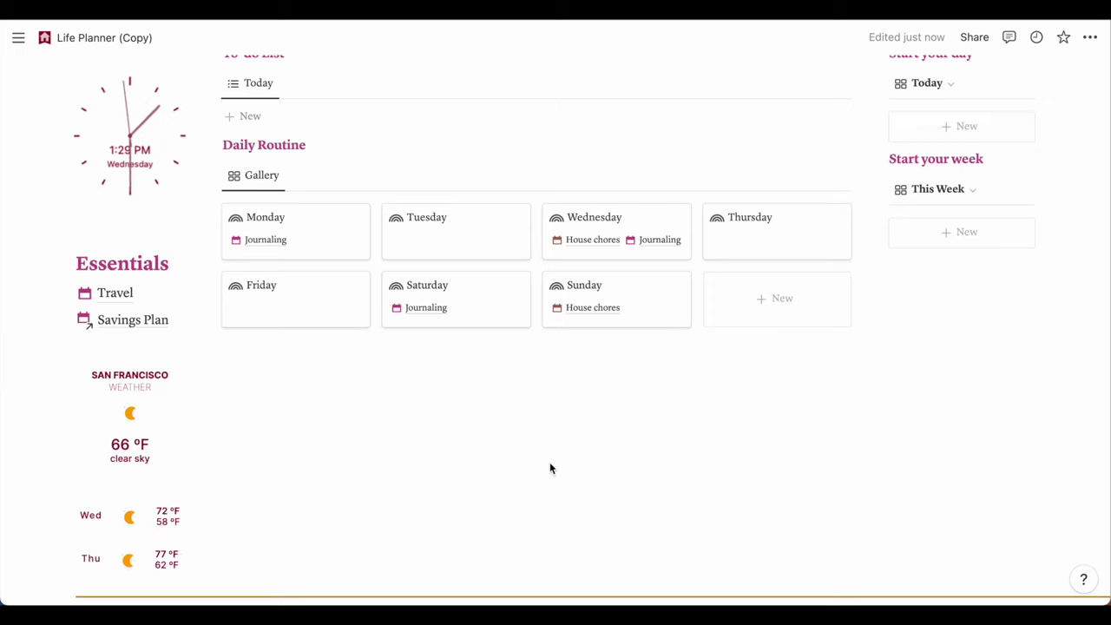
- Move the weather embed out of its column to full page width above the divider line and reduce its height
scroll(374, 471, "down", 3)
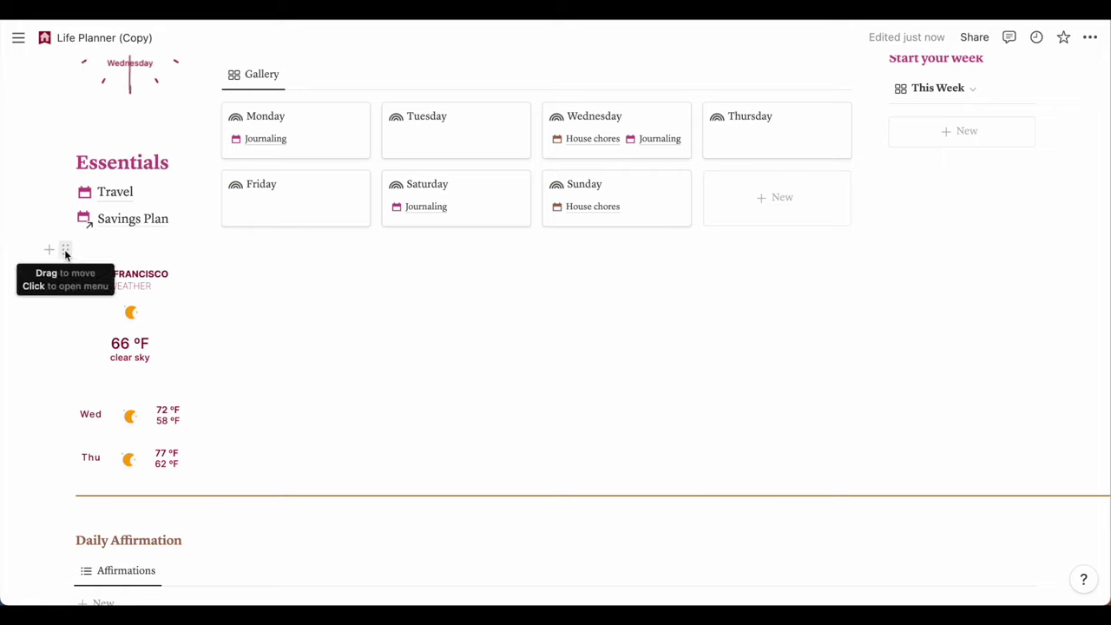
left_click_drag(67, 252, 75, 485)
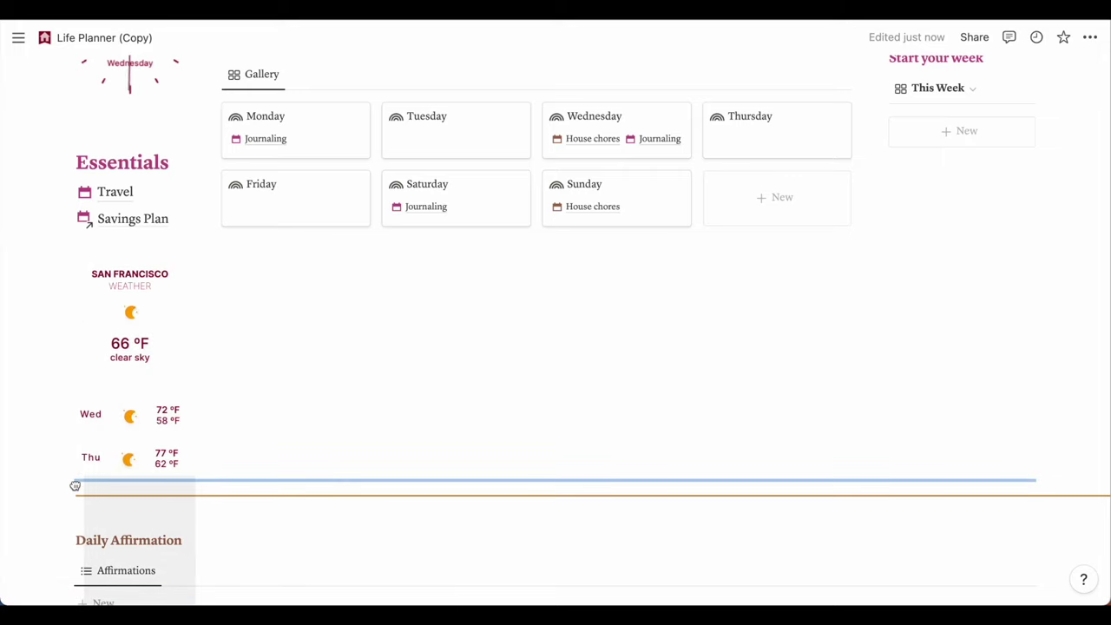
left_click_drag(76, 485, 75, 485)
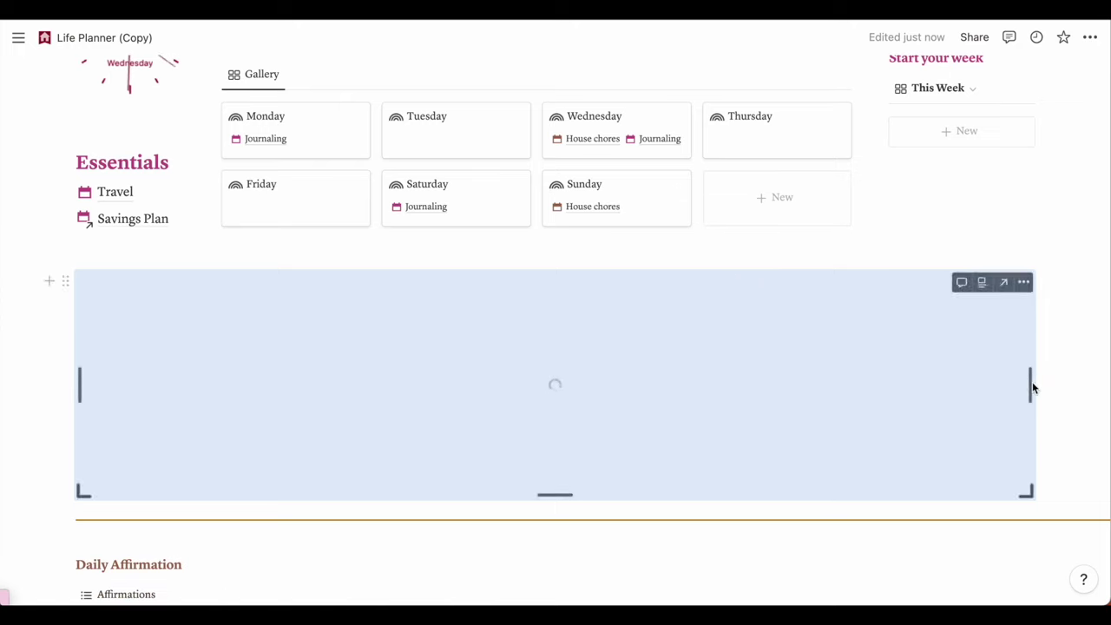
left_click(1095, 351)
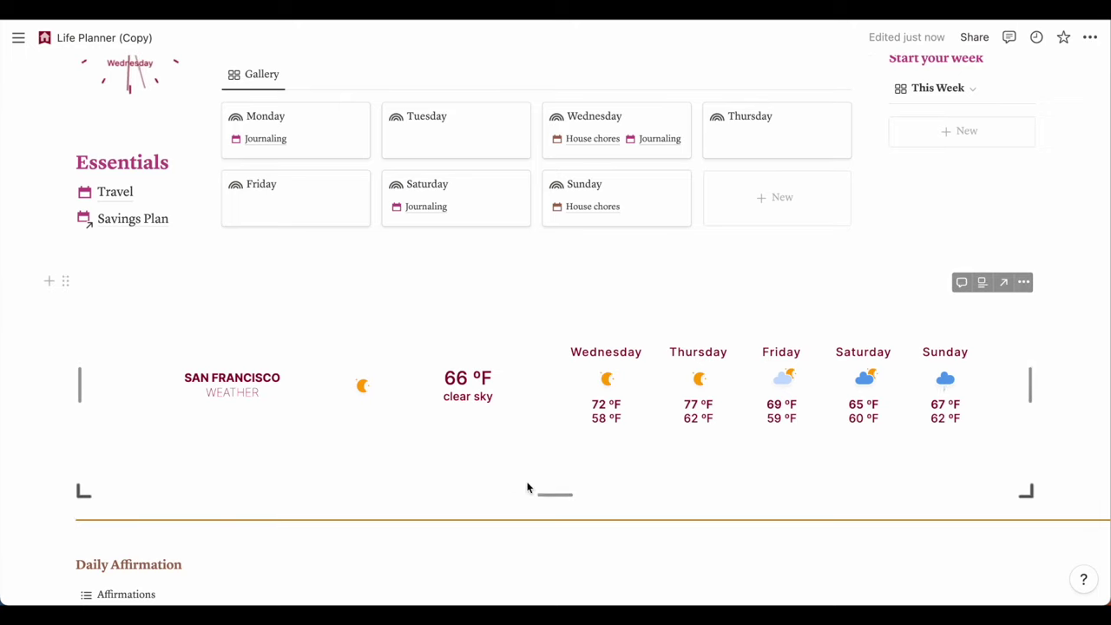
left_click_drag(527, 488, 527, 392)
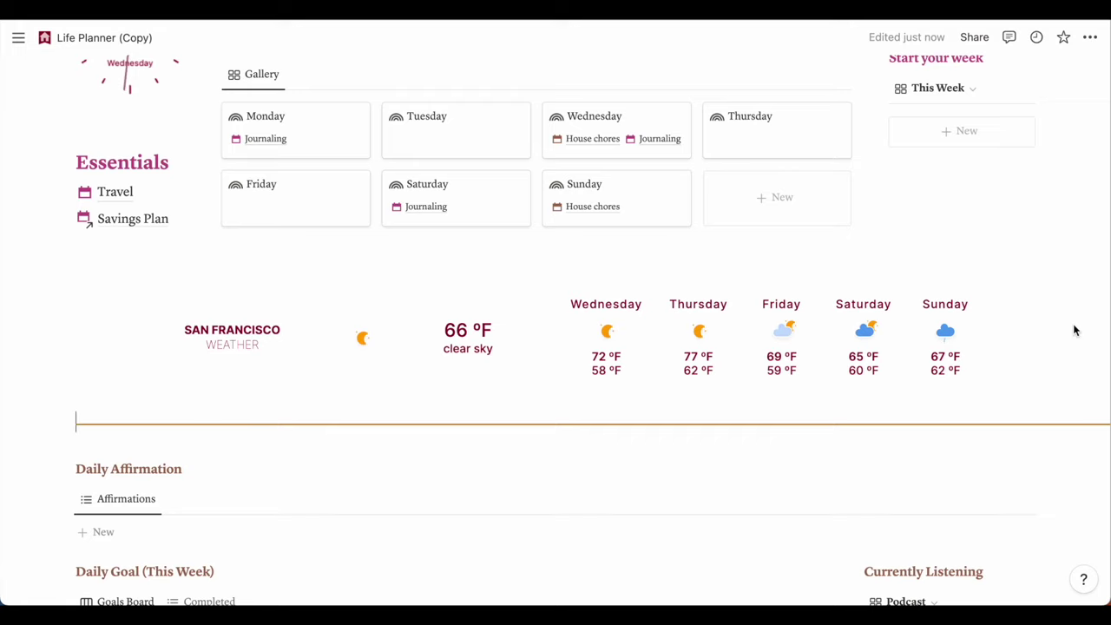
- Look over the finished Life Planner page and publish it to the web
scroll(1074, 330, "down", 5)
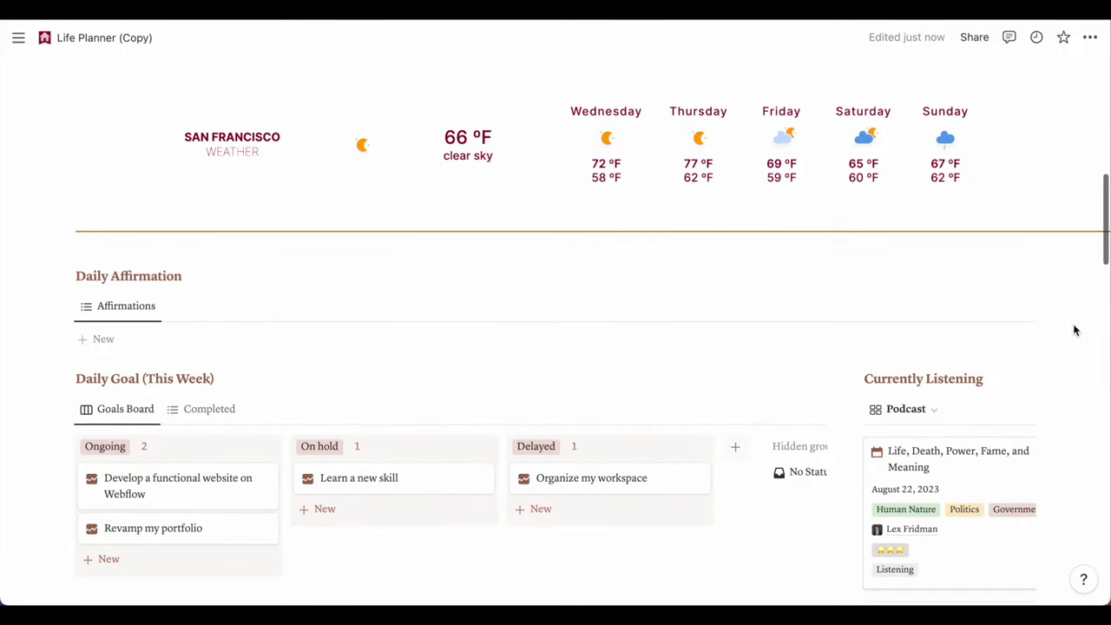
scroll(1074, 330, "down", 5)
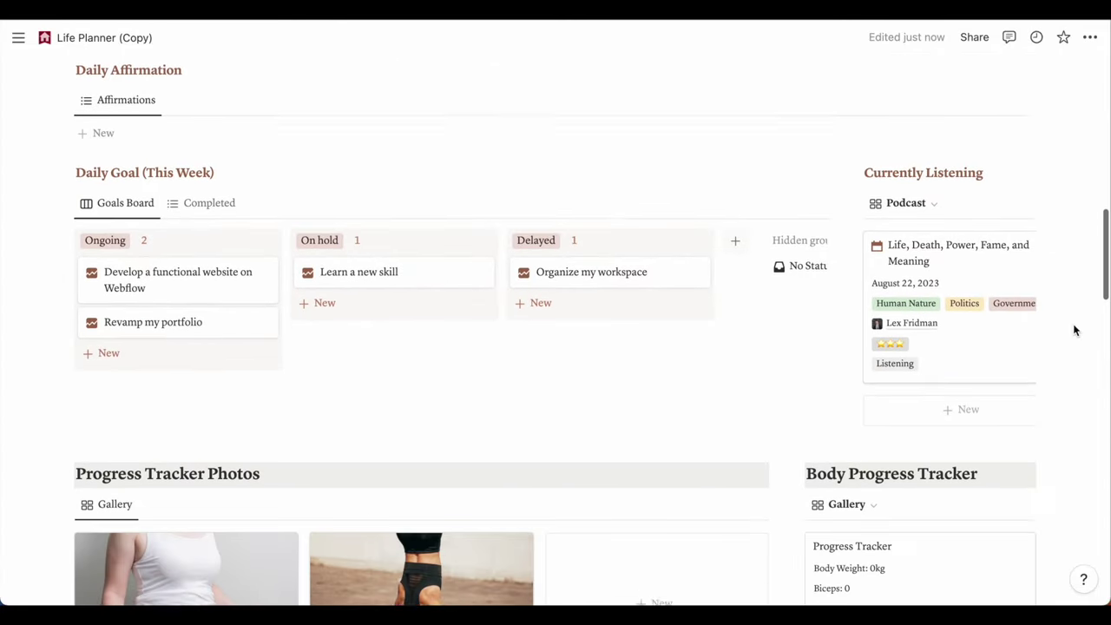
scroll(1074, 328, "up", 7)
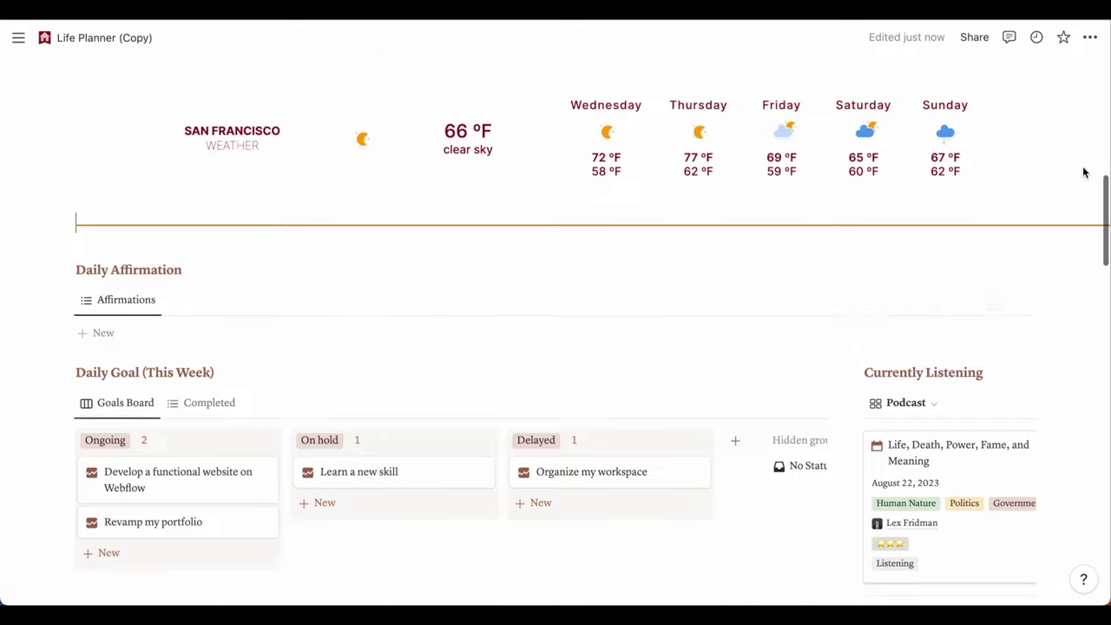
scroll(1083, 173, "up", 15)
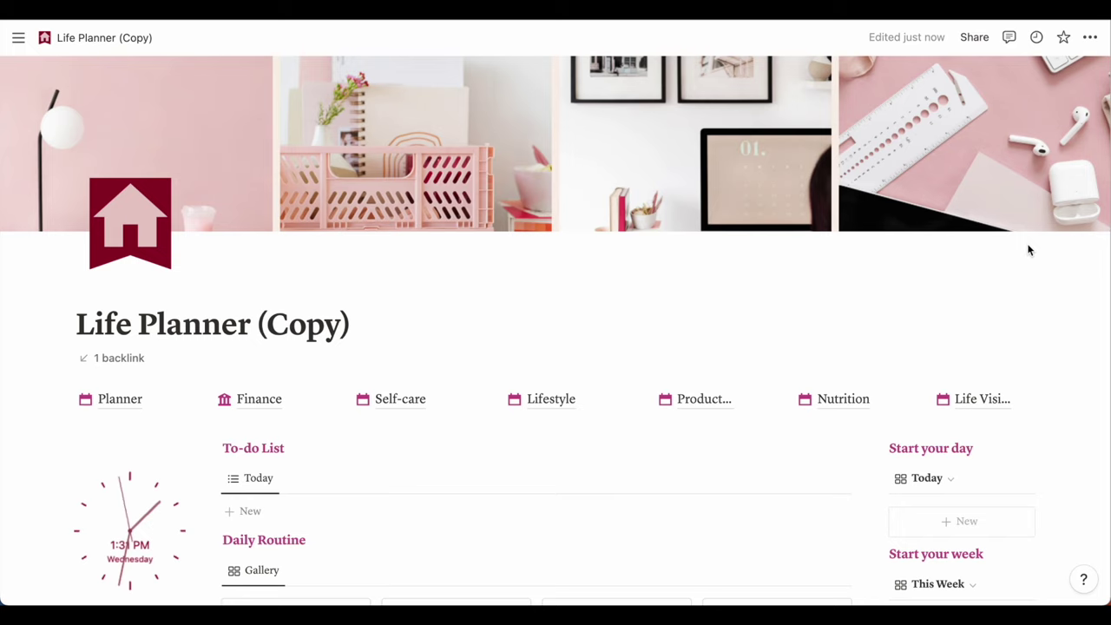
left_click(974, 37)
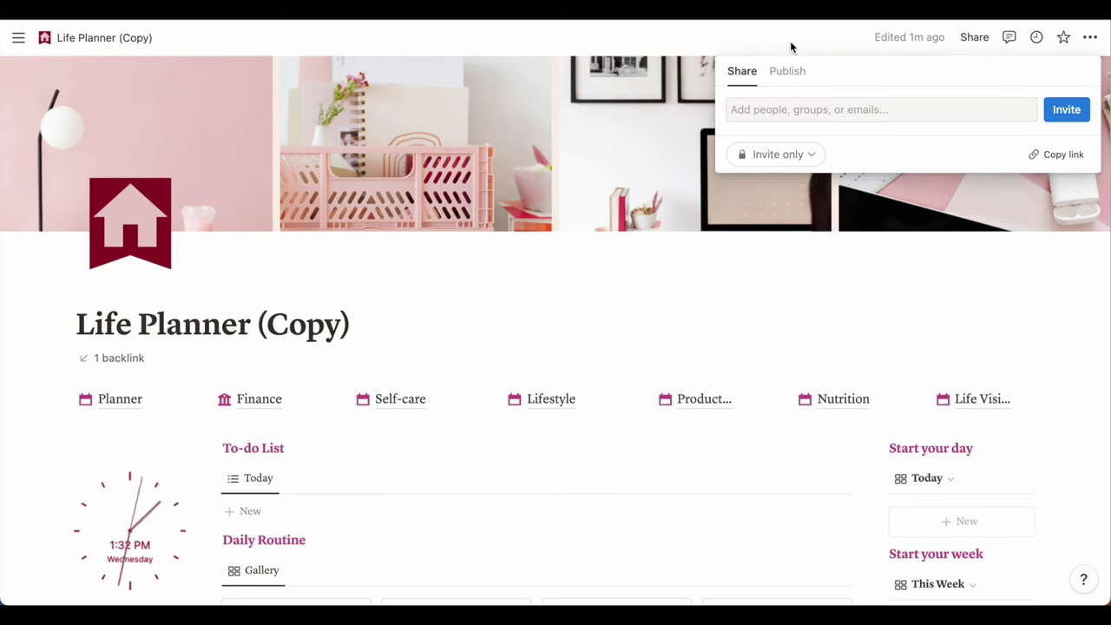
left_click(793, 73)
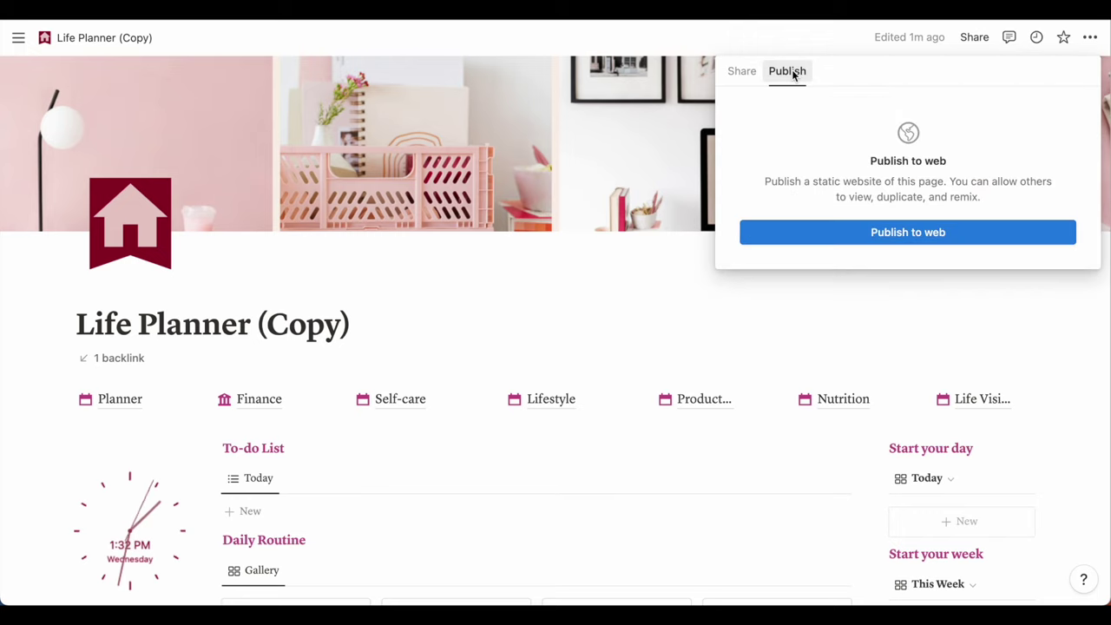
left_click(888, 234)
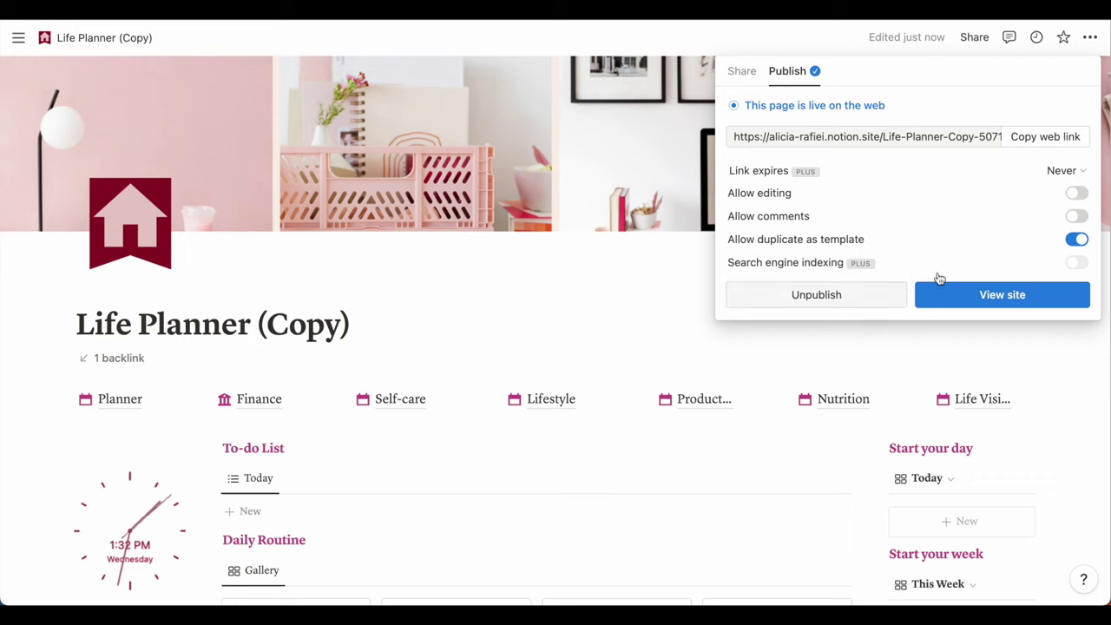
- Review the published page's link expiry, editing, comments, template duplication and search indexing options, and copy its web link
mouse_move(937, 276)
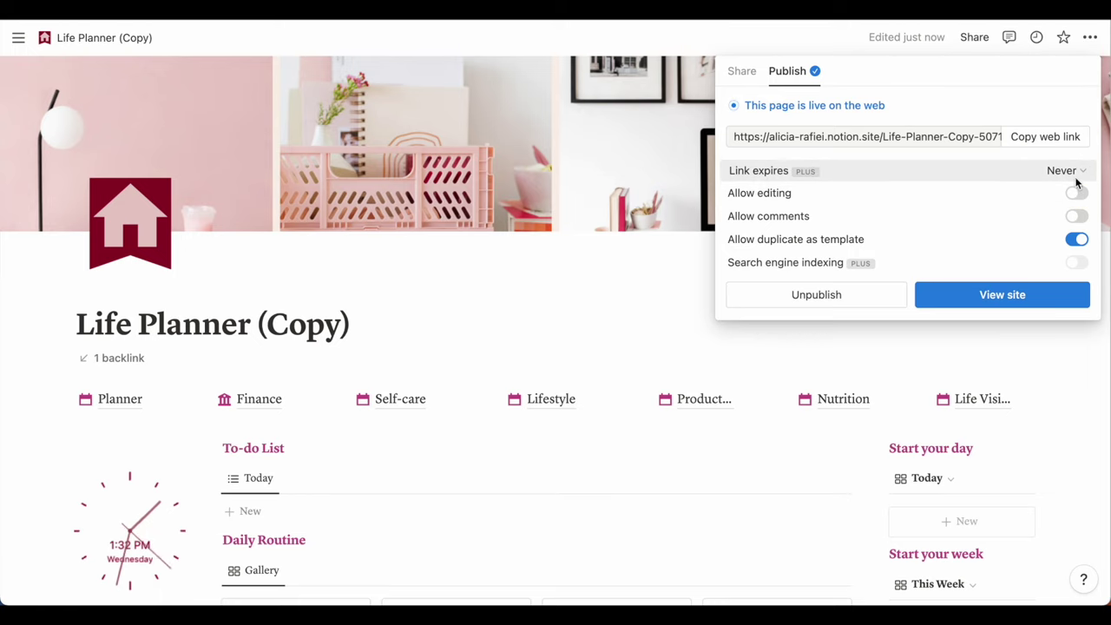
mouse_move(742, 196)
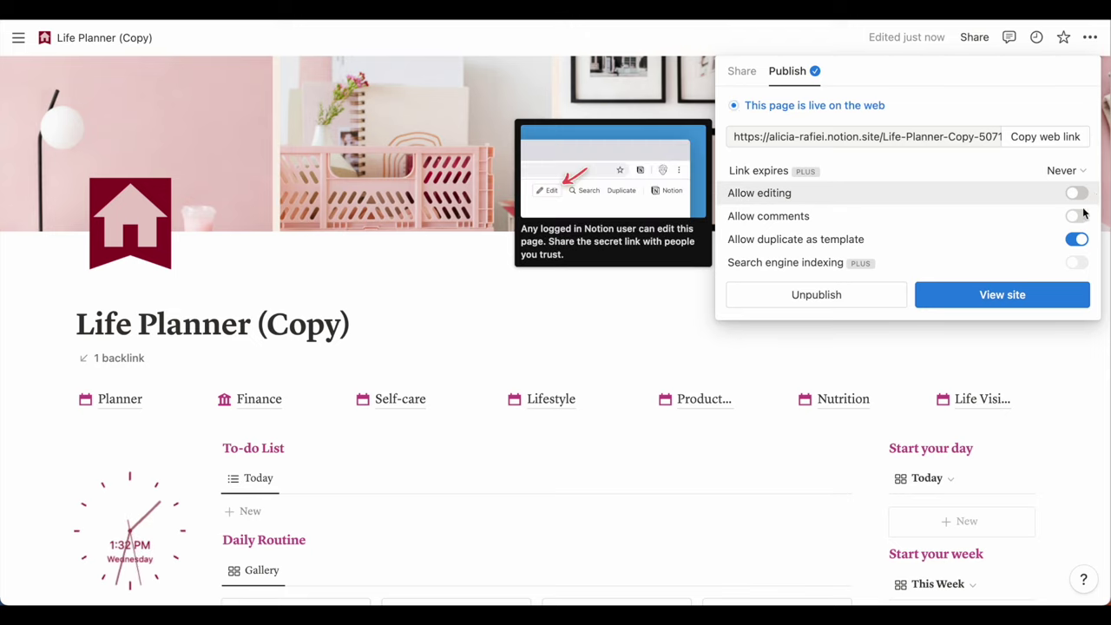
mouse_move(1079, 219)
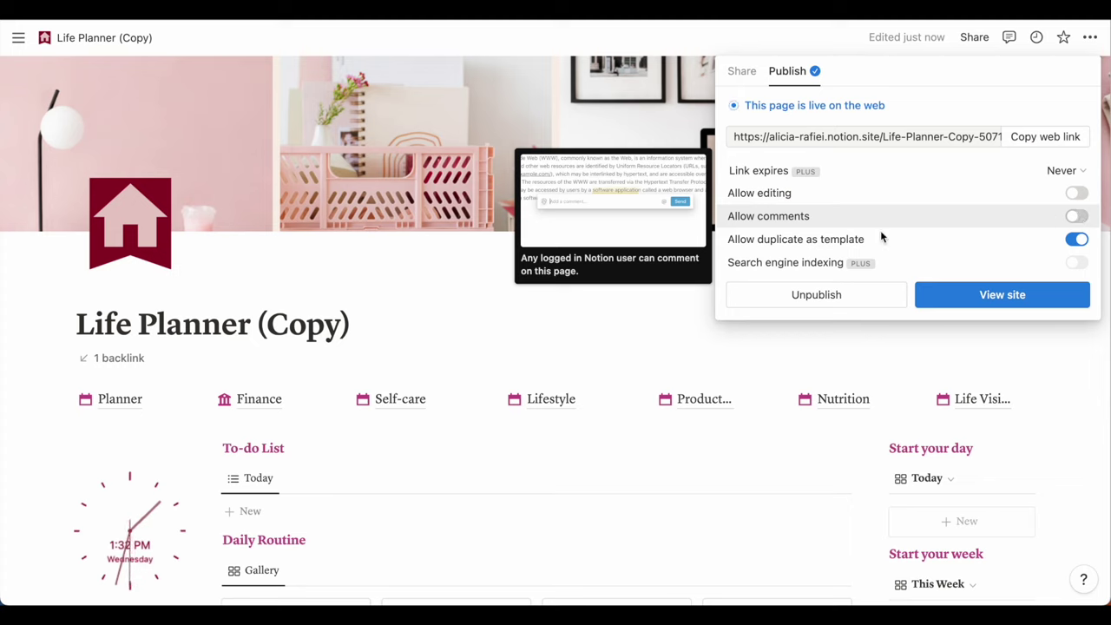
mouse_move(738, 242)
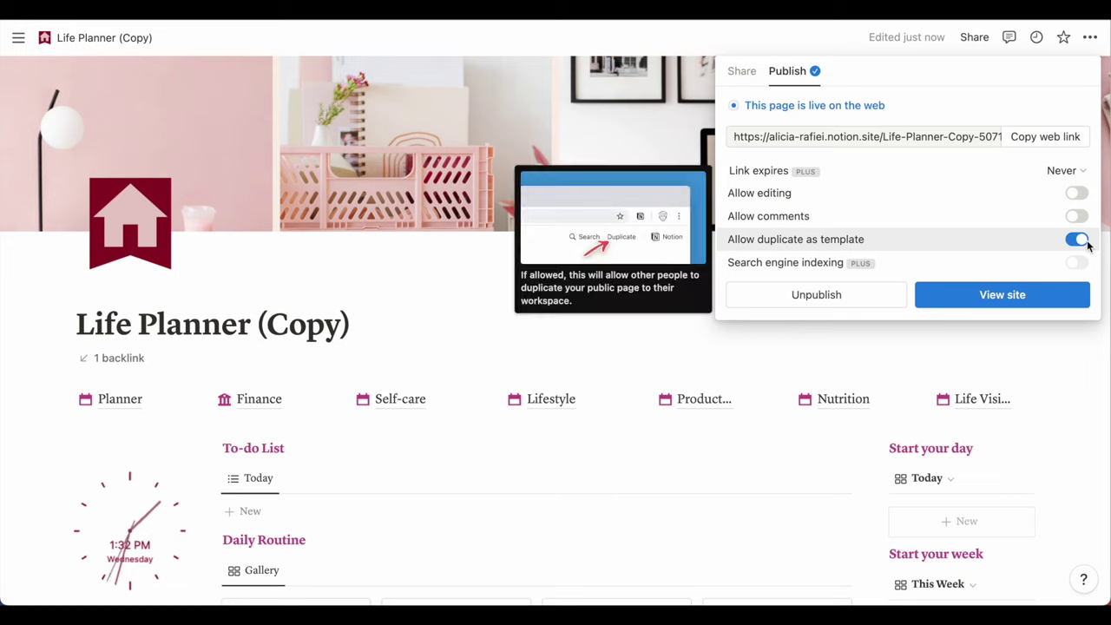
mouse_move(1071, 264)
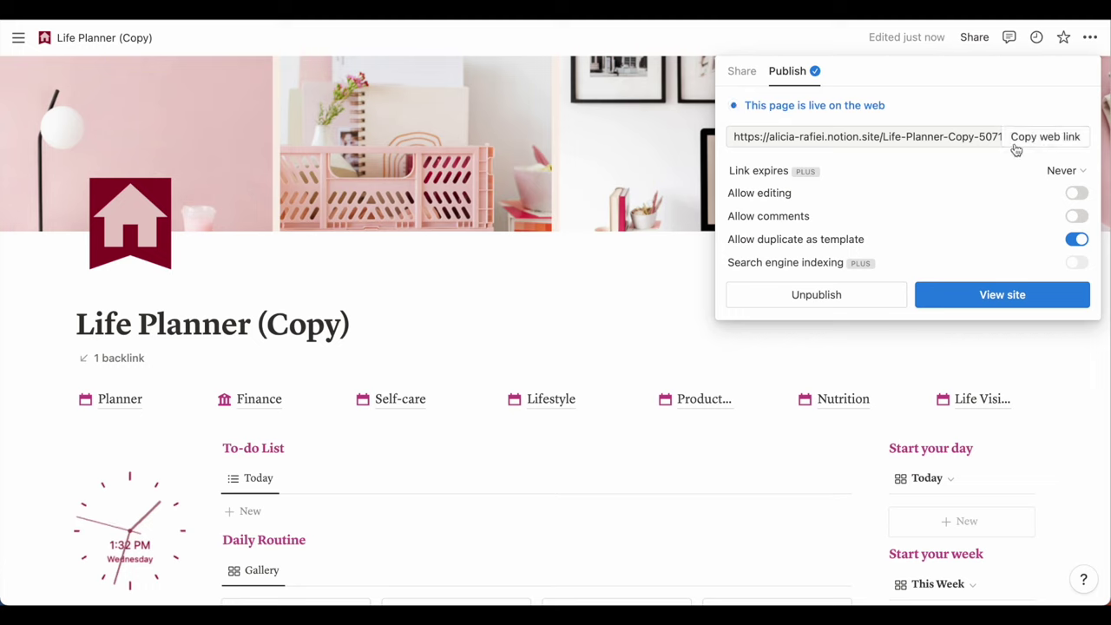
left_click(1045, 141)
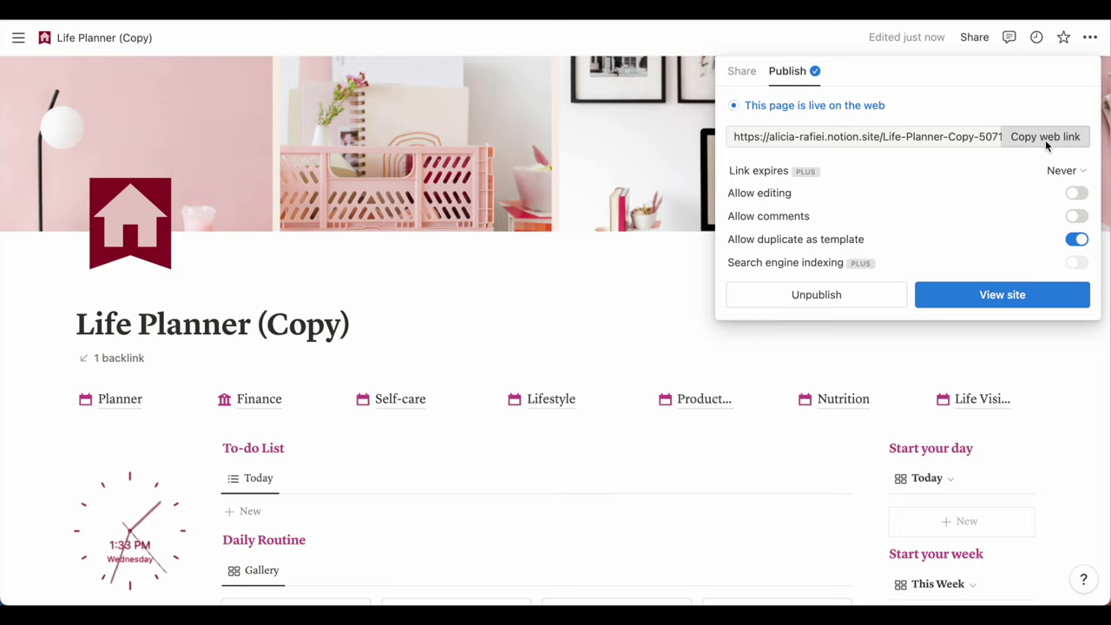
left_click(1045, 137)
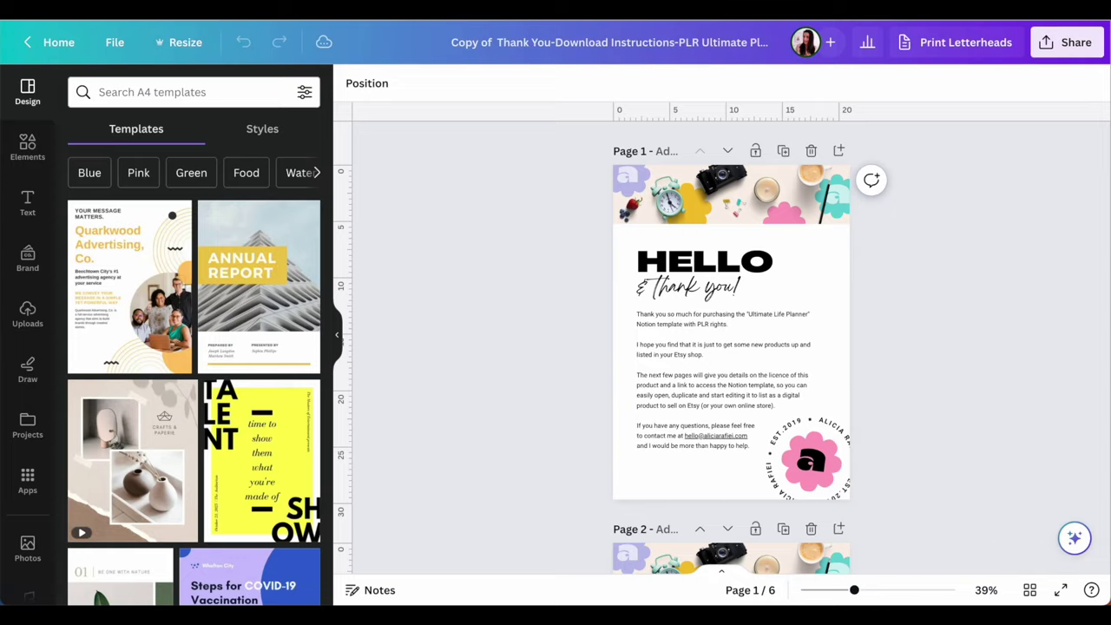
- Switch to the thank-you document in Canva, collapse the side panel and review the welcome, licence terms and template access pages
left_click(336, 334)
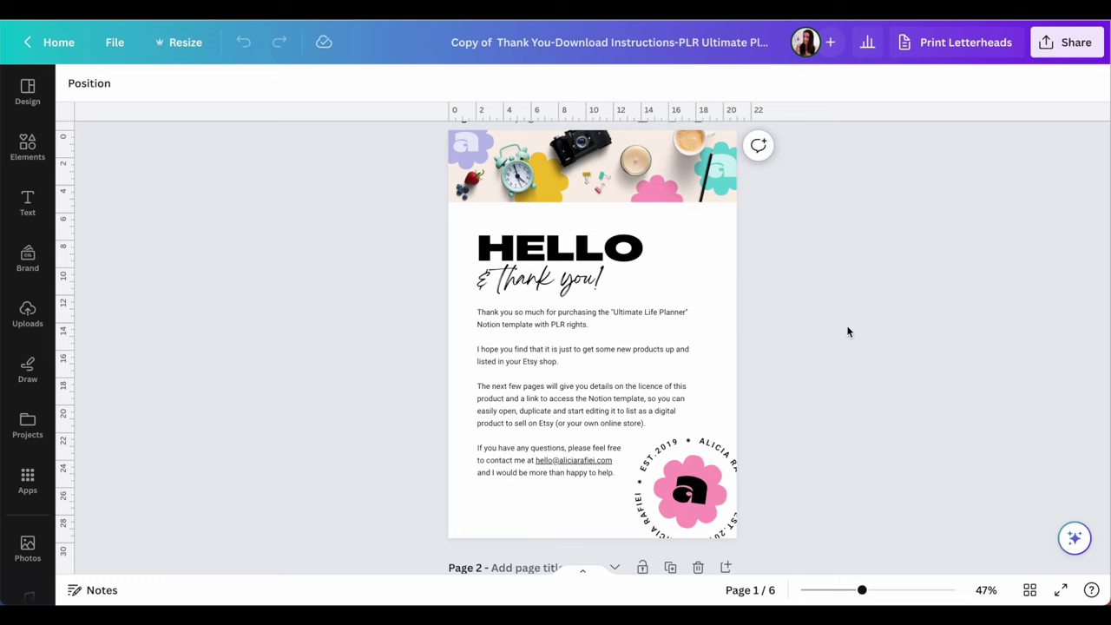
scroll(792, 291, "down", 5)
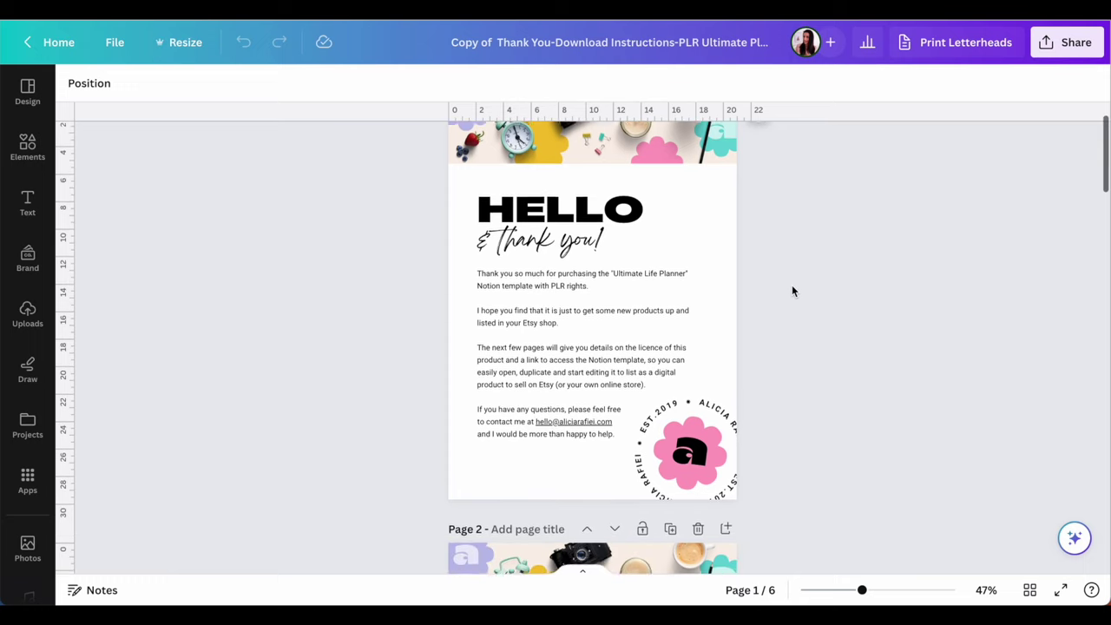
scroll(791, 290, "down", 6)
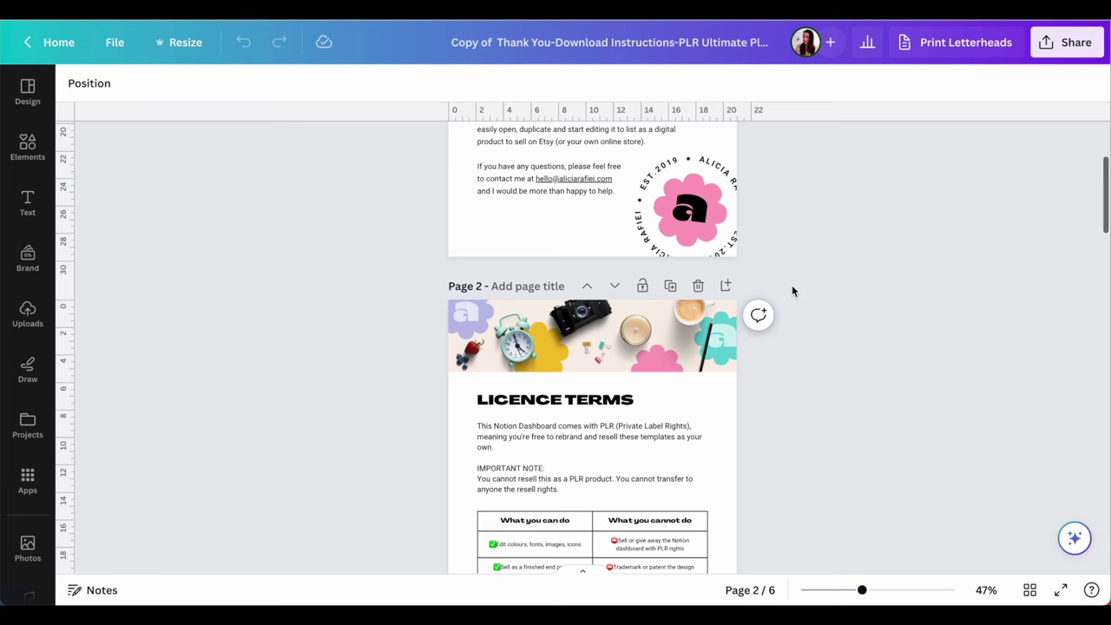
scroll(792, 291, "down", 1)
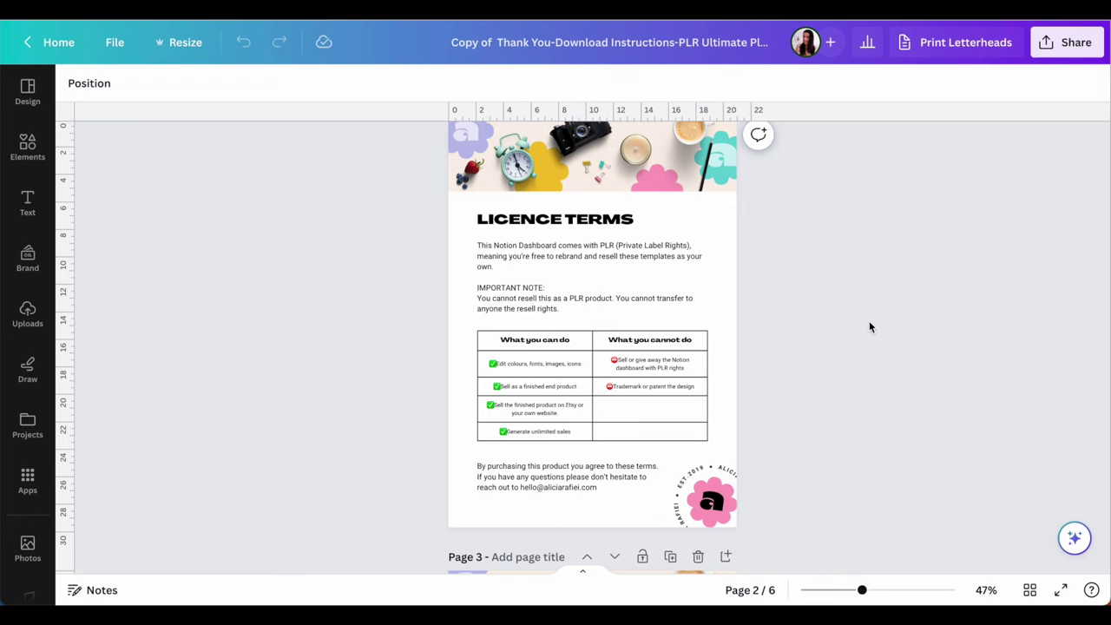
scroll(844, 371, "down", 8)
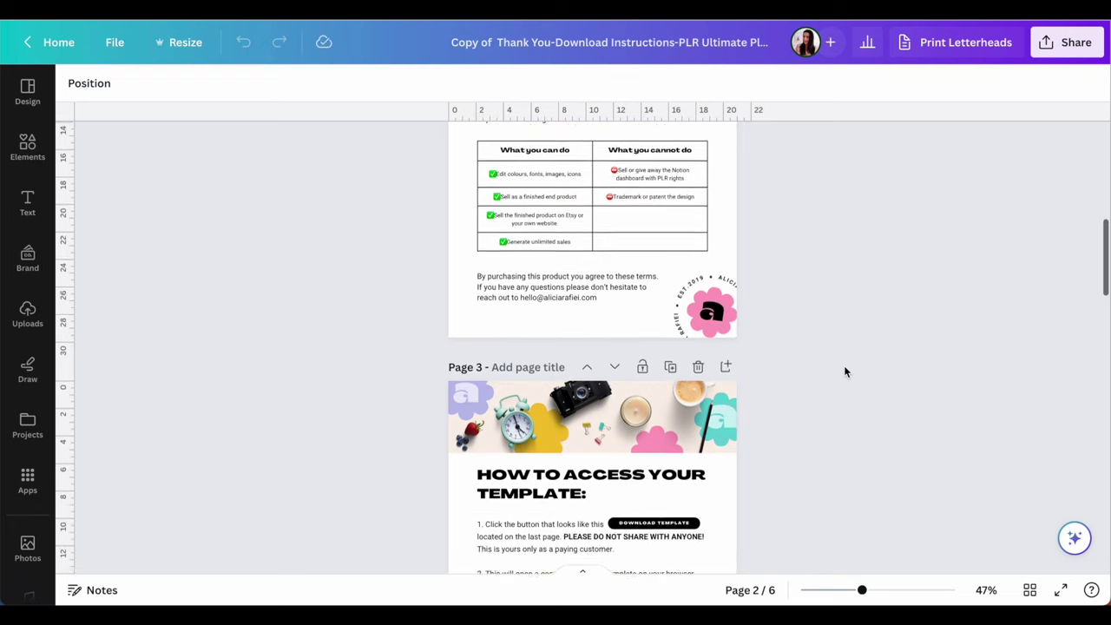
scroll(843, 371, "down", 3)
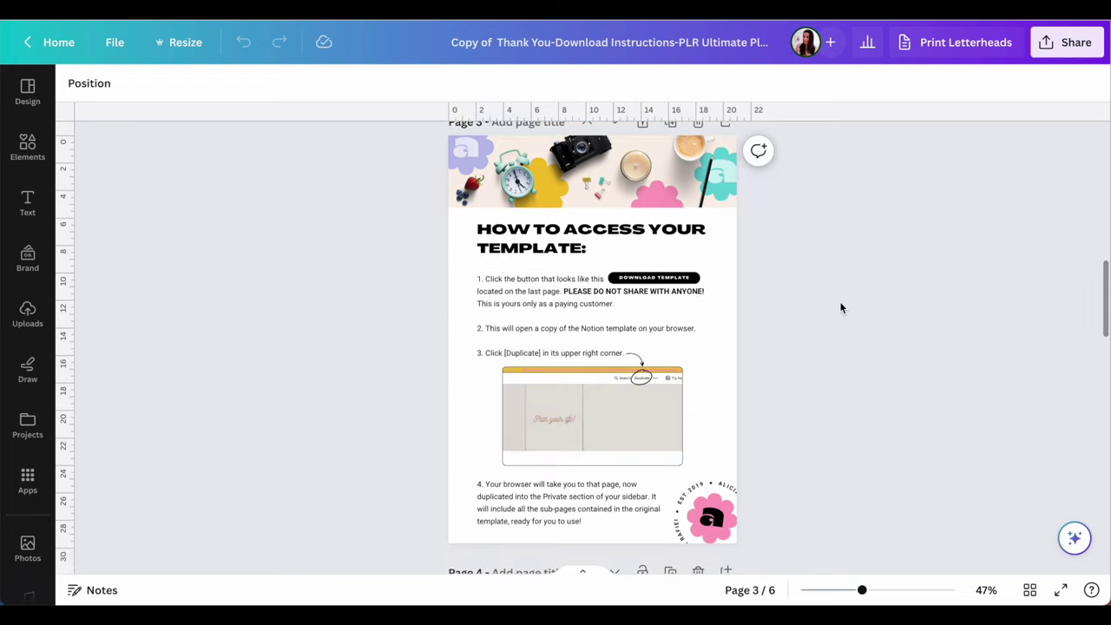
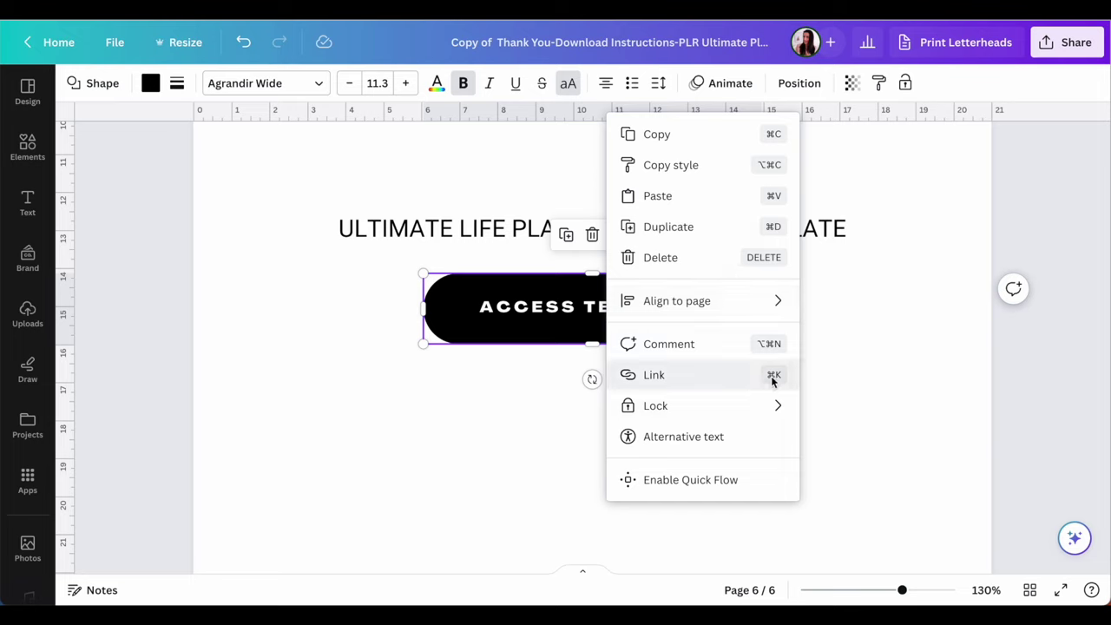
- Link the ACCESS TEMPLATE button on page 6 to the copied Notion page address
left_click(654, 375)
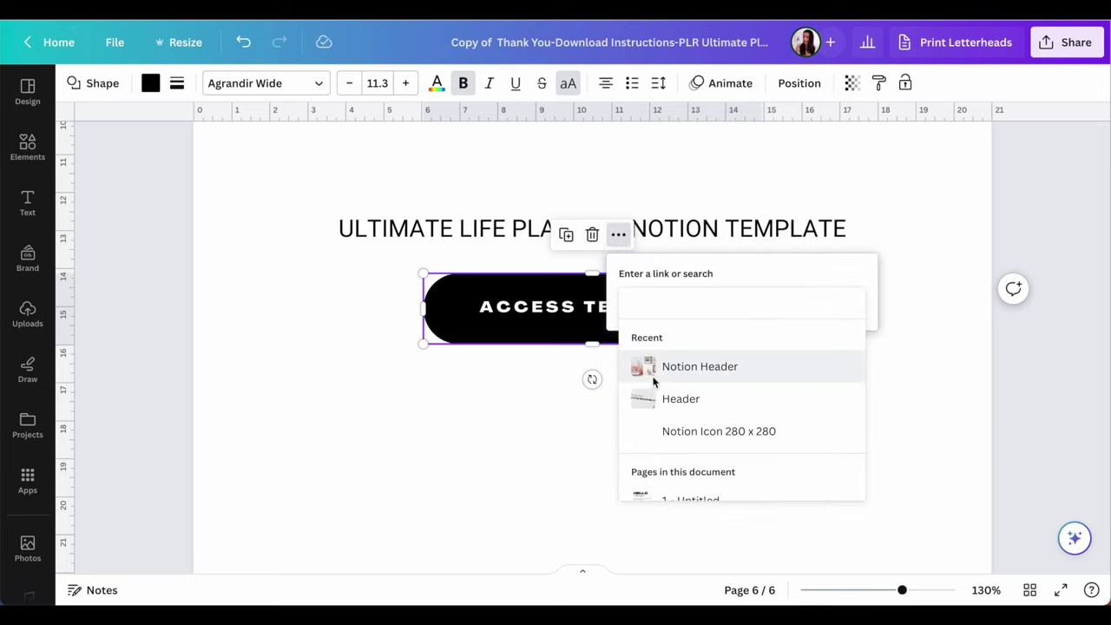
key("super+v")
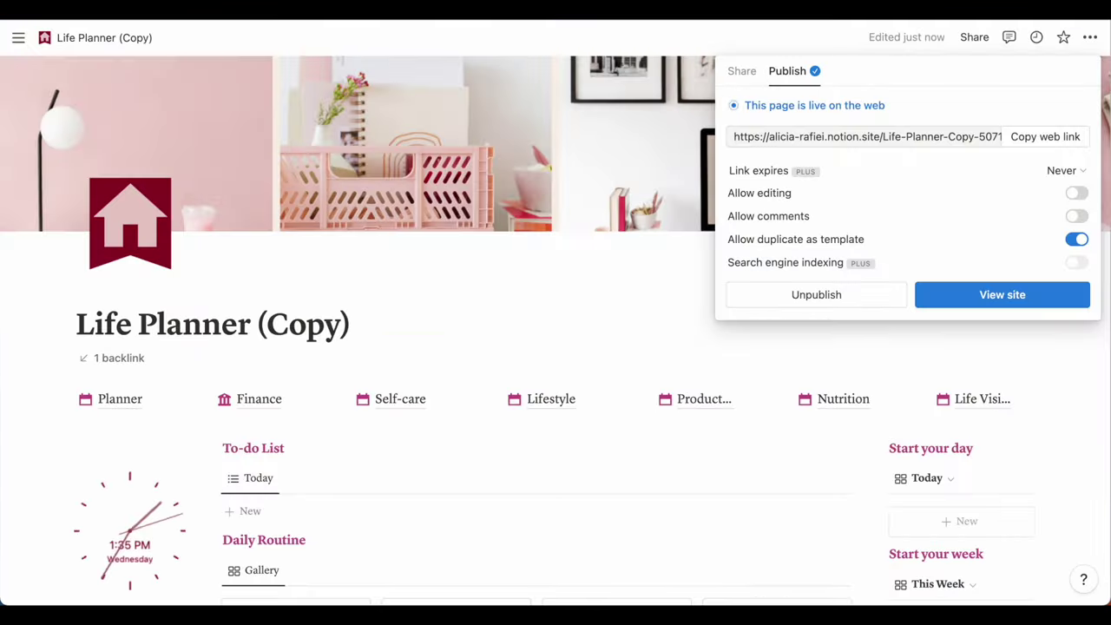
- Switch to the Life Planner page in Notion and copy its web link again from the publish settings
left_click(974, 37)
left_click(977, 39)
left_click(786, 71)
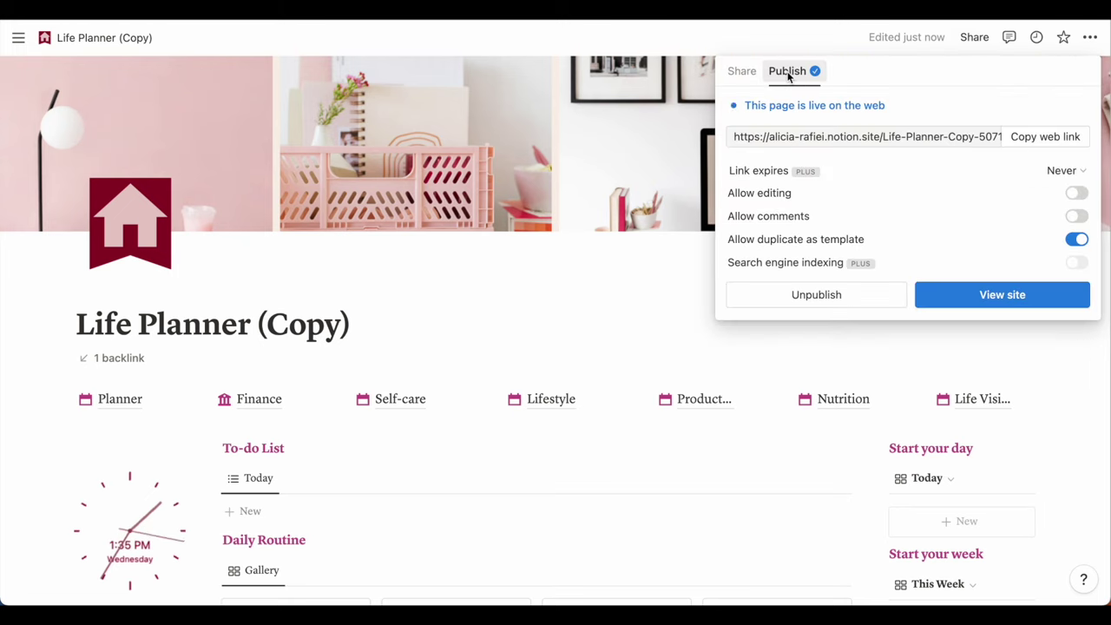
left_click(1033, 139)
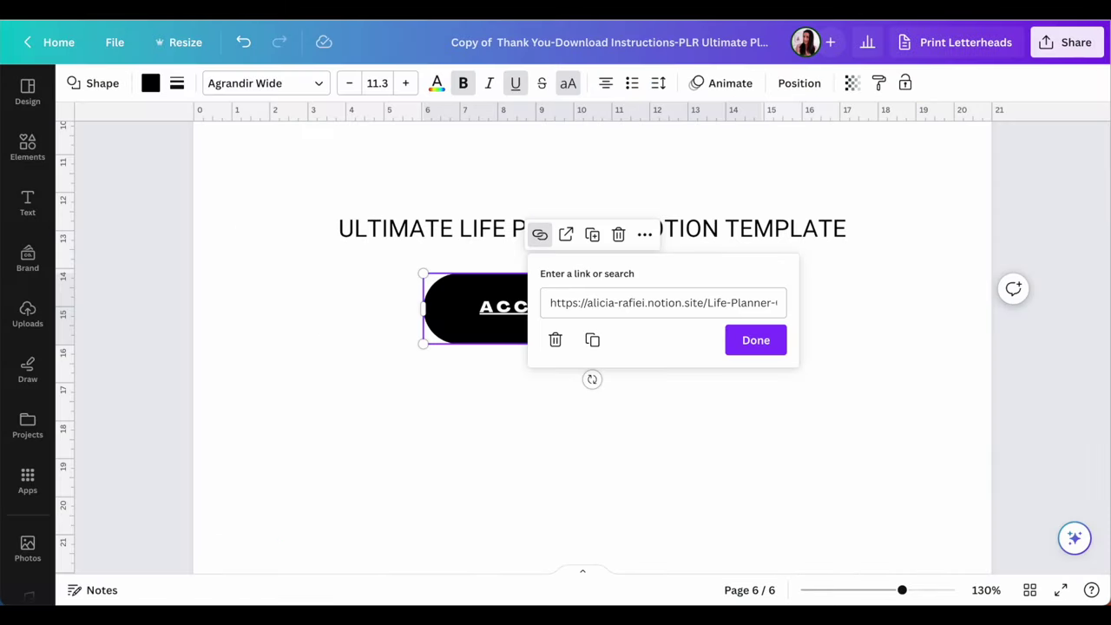
- Return to the Canva document, check the ACCESS TEMPLATE button's link and remove the underline from its text
left_click(575, 305)
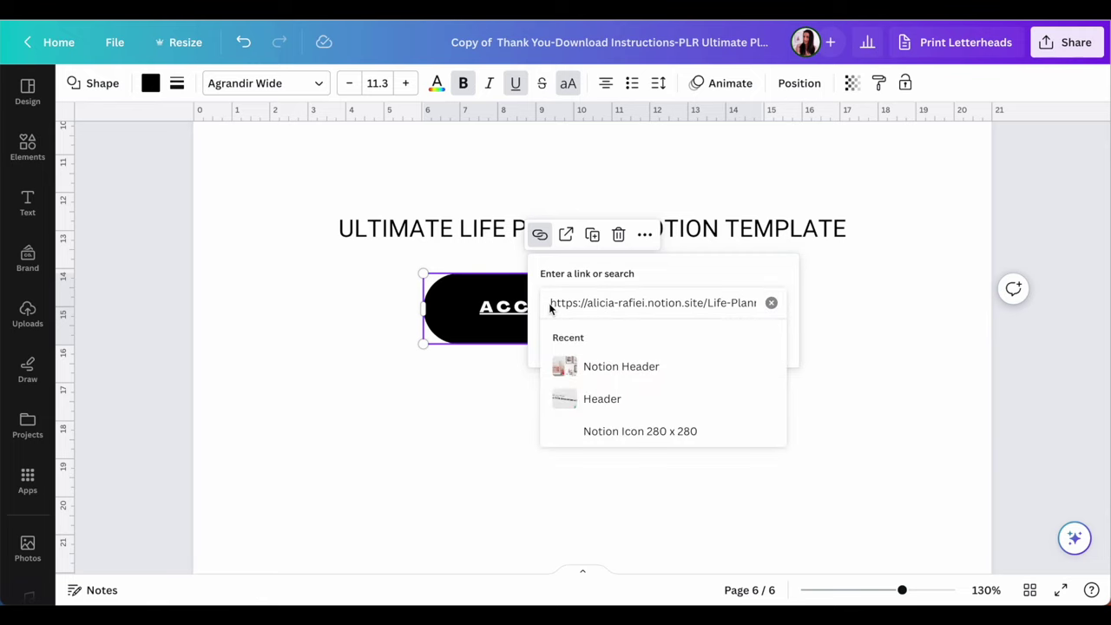
left_click(879, 303)
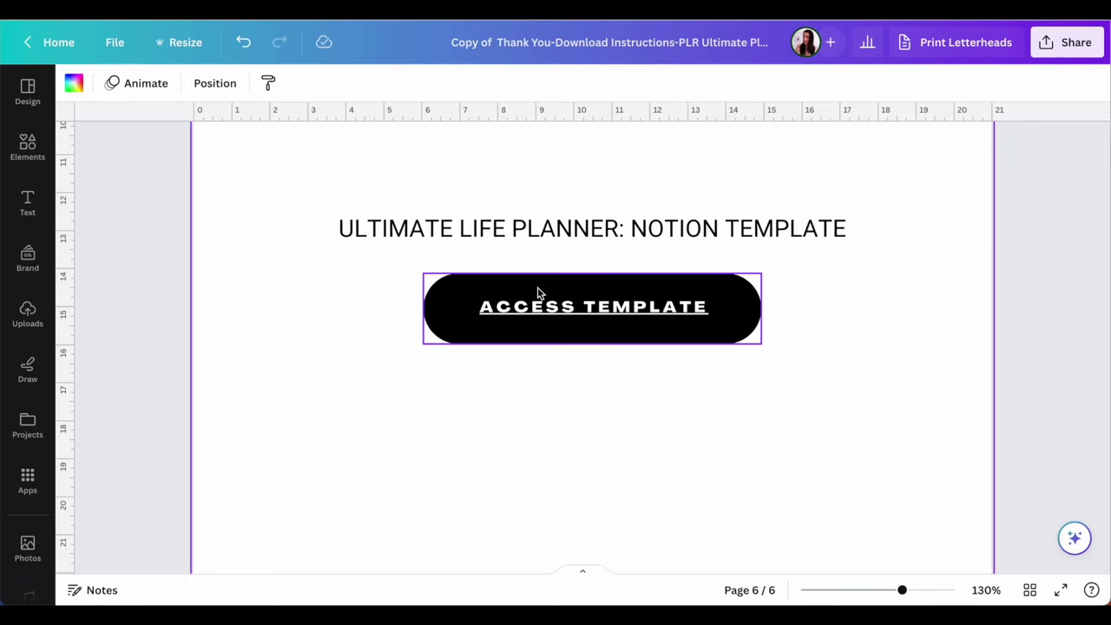
left_click(685, 291)
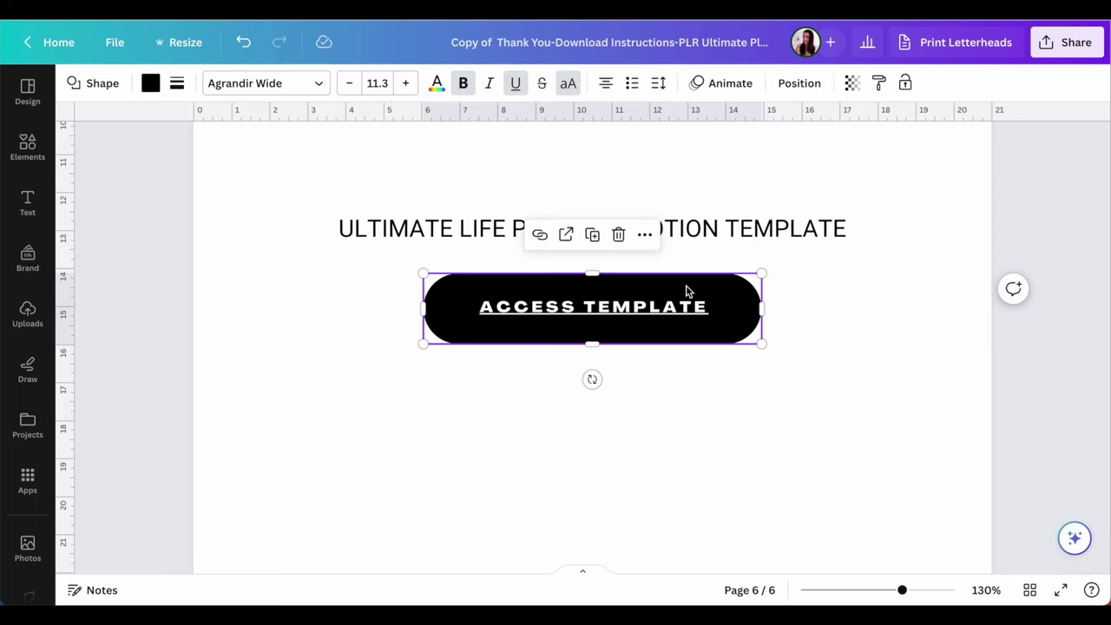
key("ctrl+u")
left_click(825, 360)
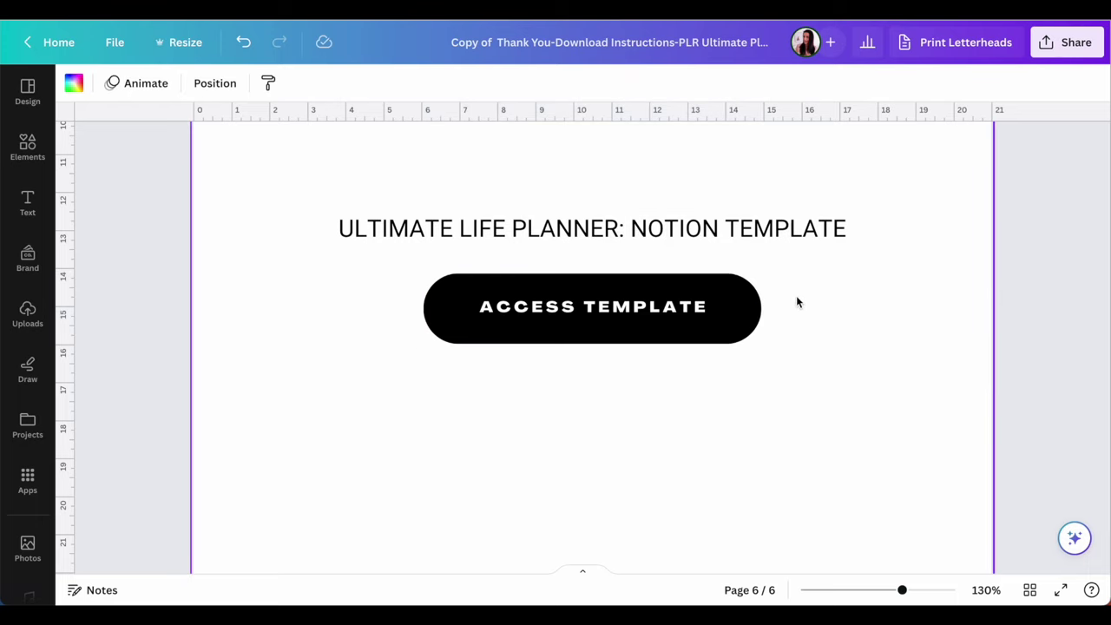
- Download all 6 pages of the thank-you document as PDF Standard and open the downloaded file in Preview
scroll(797, 302, "down", 6)
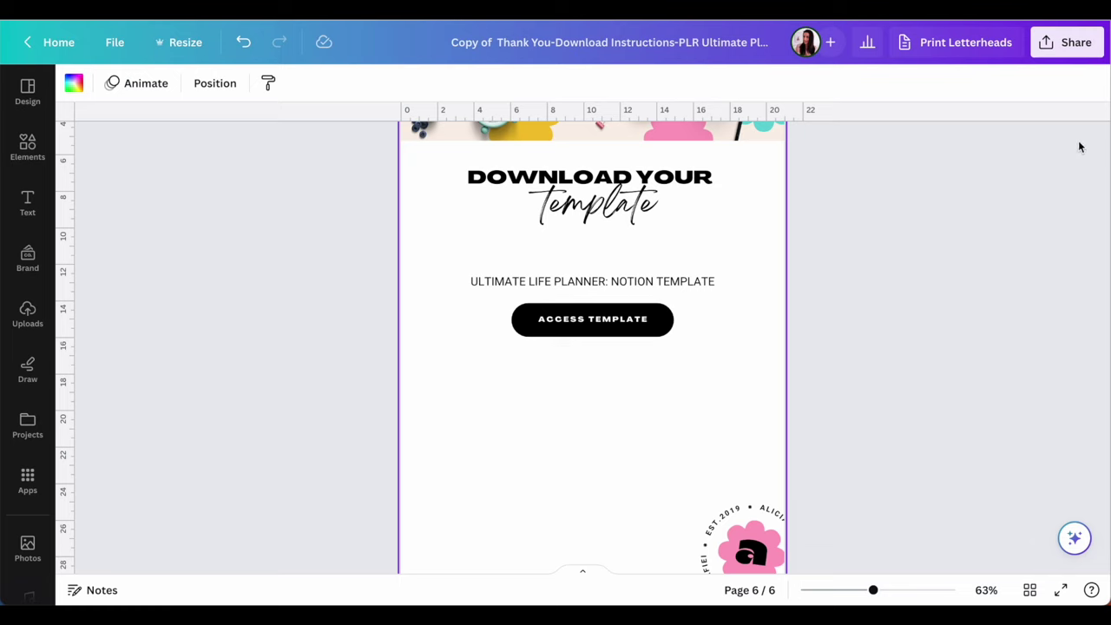
left_click(1054, 48)
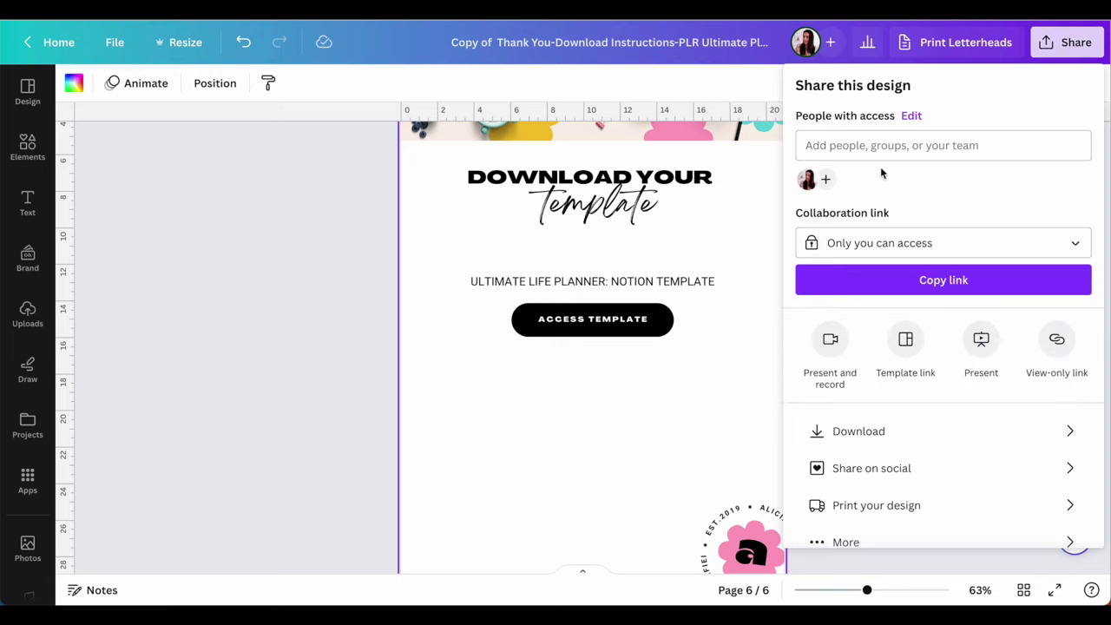
left_click(860, 432)
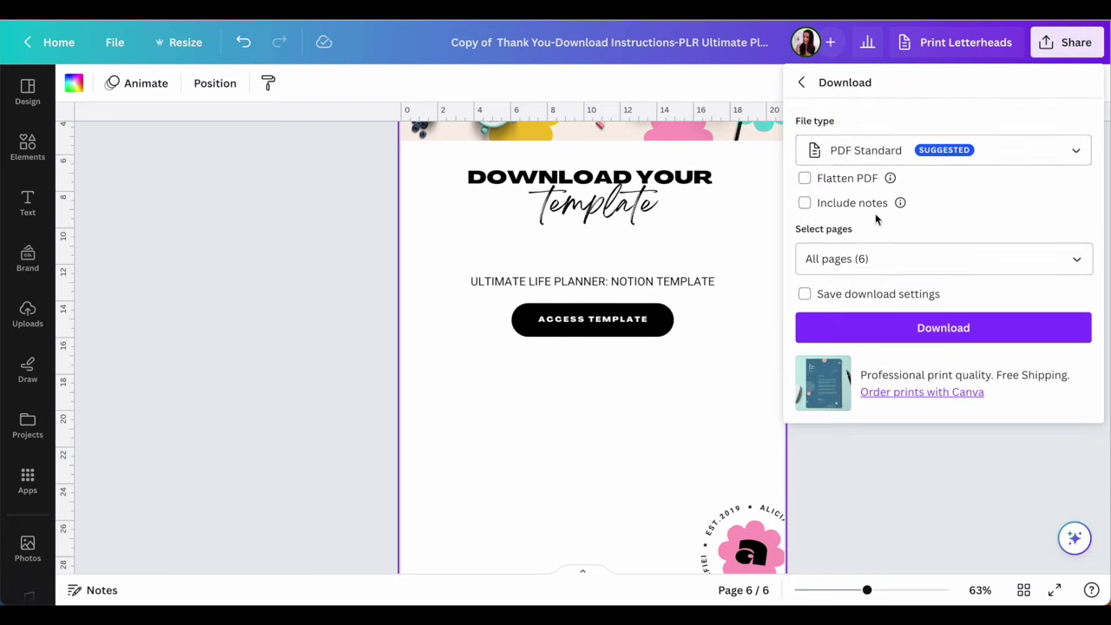
left_click(966, 326)
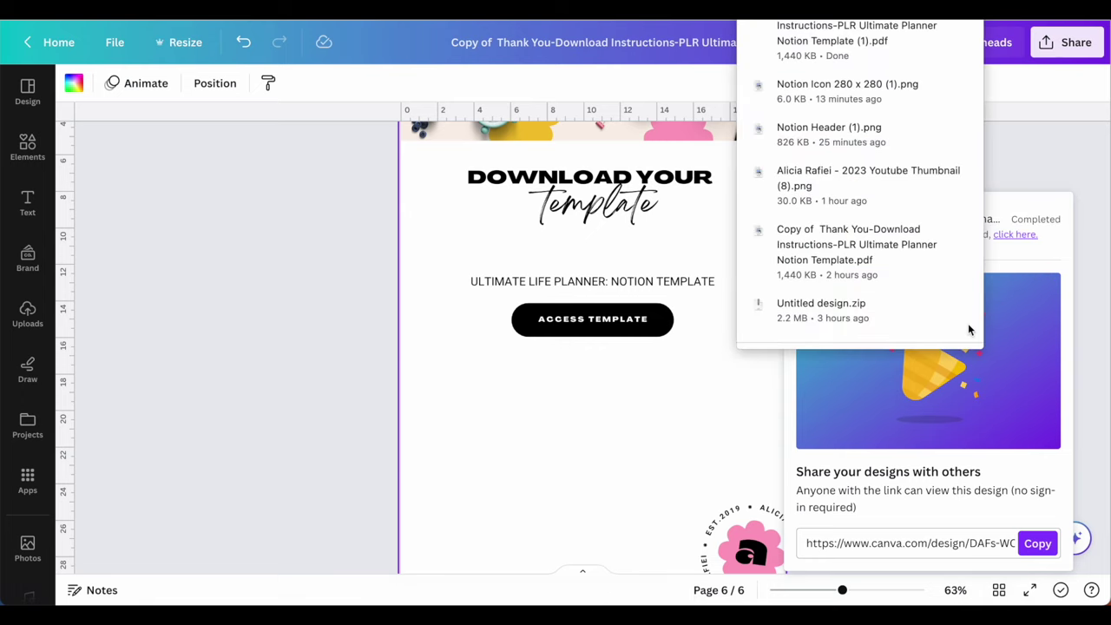
left_click(242, 350)
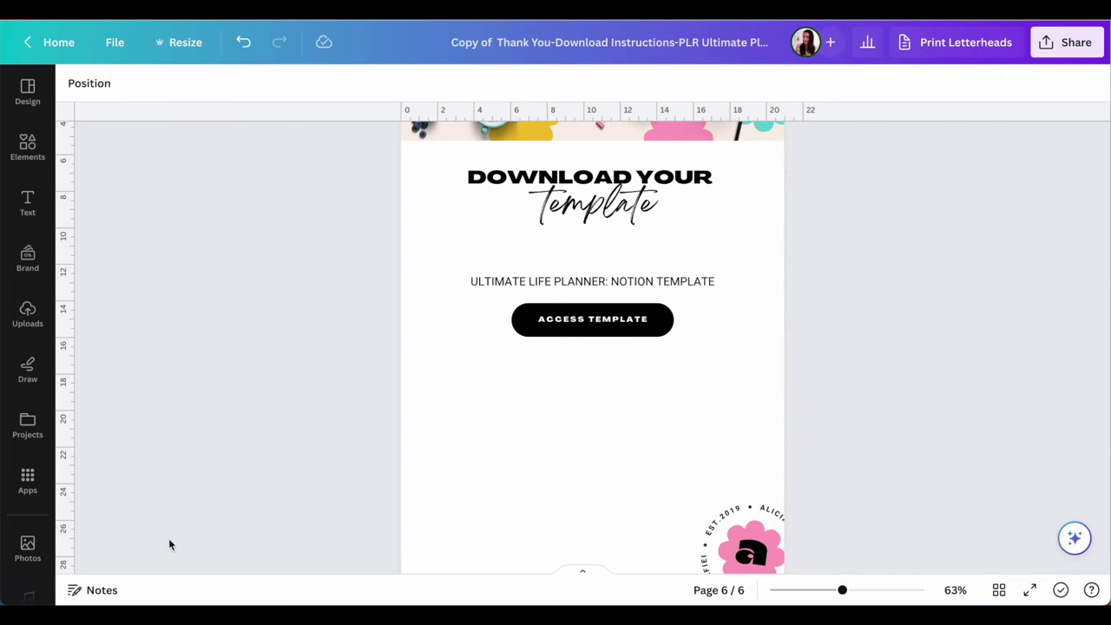
mouse_move(112, 580)
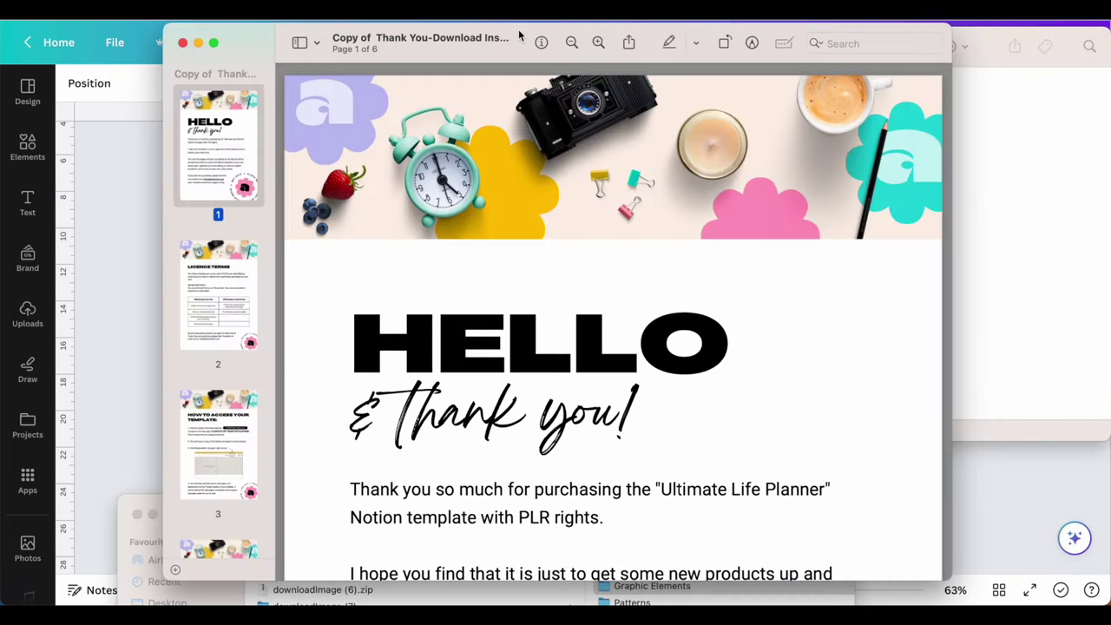
- Check the exported thank-you PDF through to its last page and test the ACCESS TEMPLATE link by opening it in Google Chrome
left_click_drag(518, 37, 550, 33)
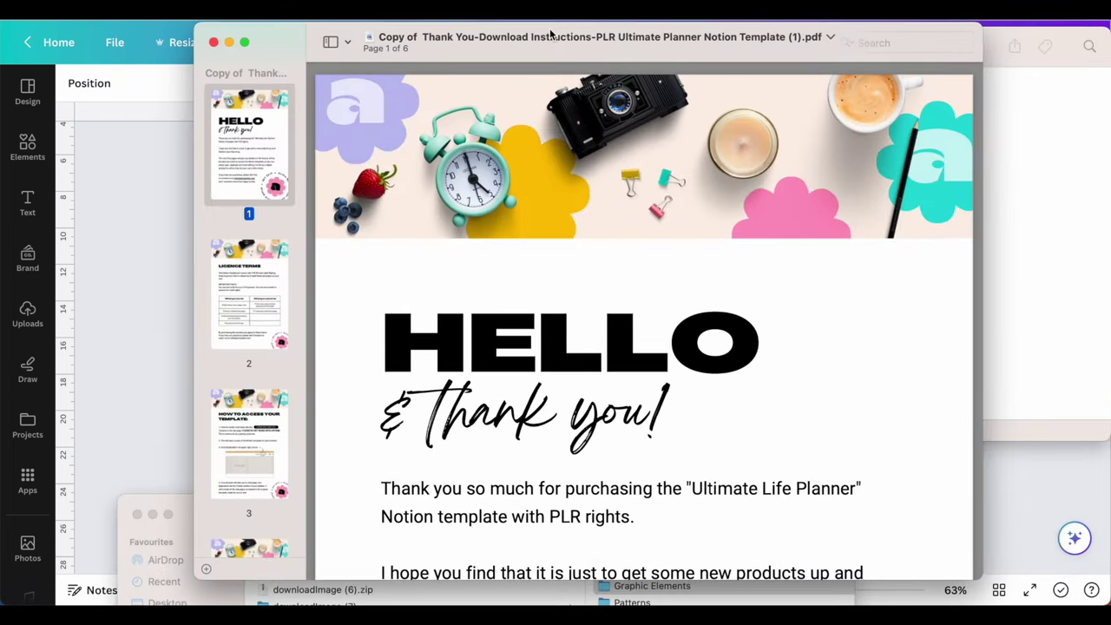
scroll(673, 295, "down", 3)
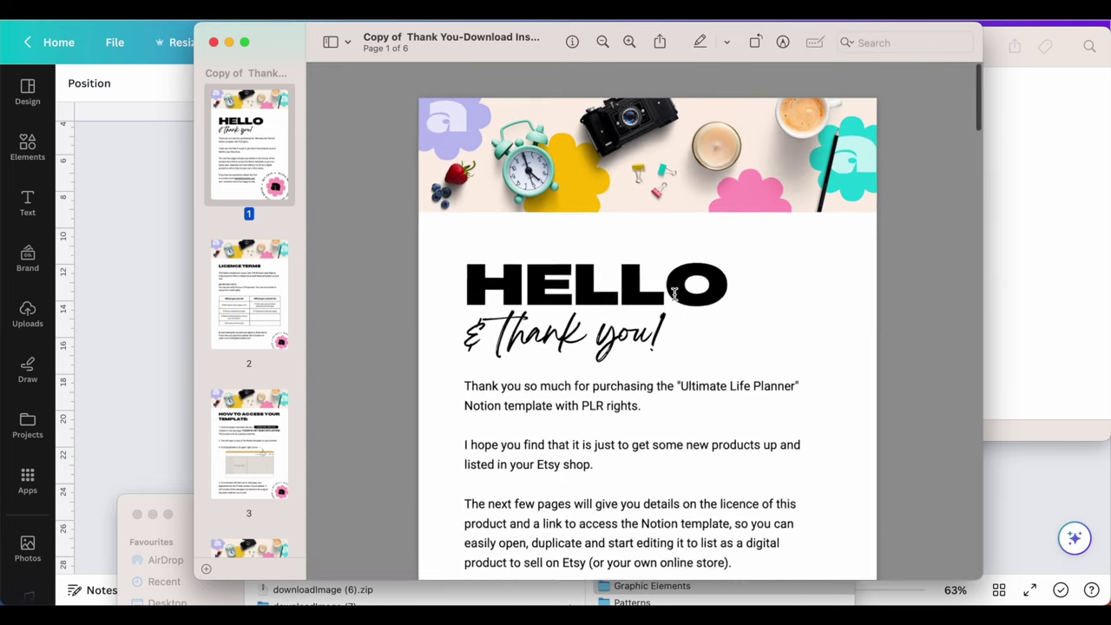
scroll(673, 295, "down", 15)
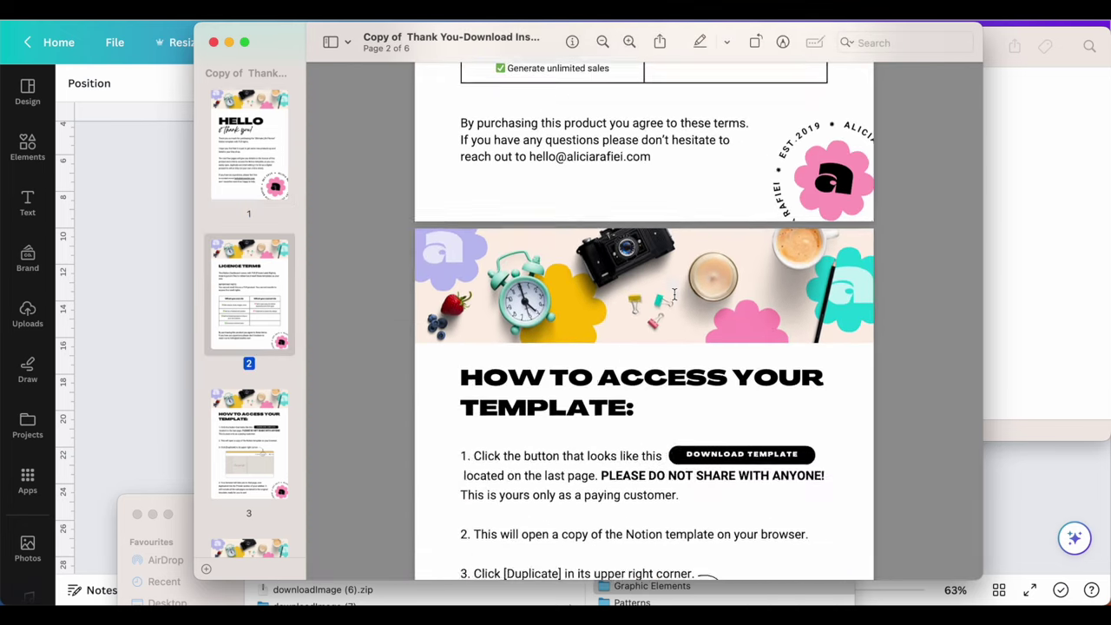
scroll(674, 295, "down", 20)
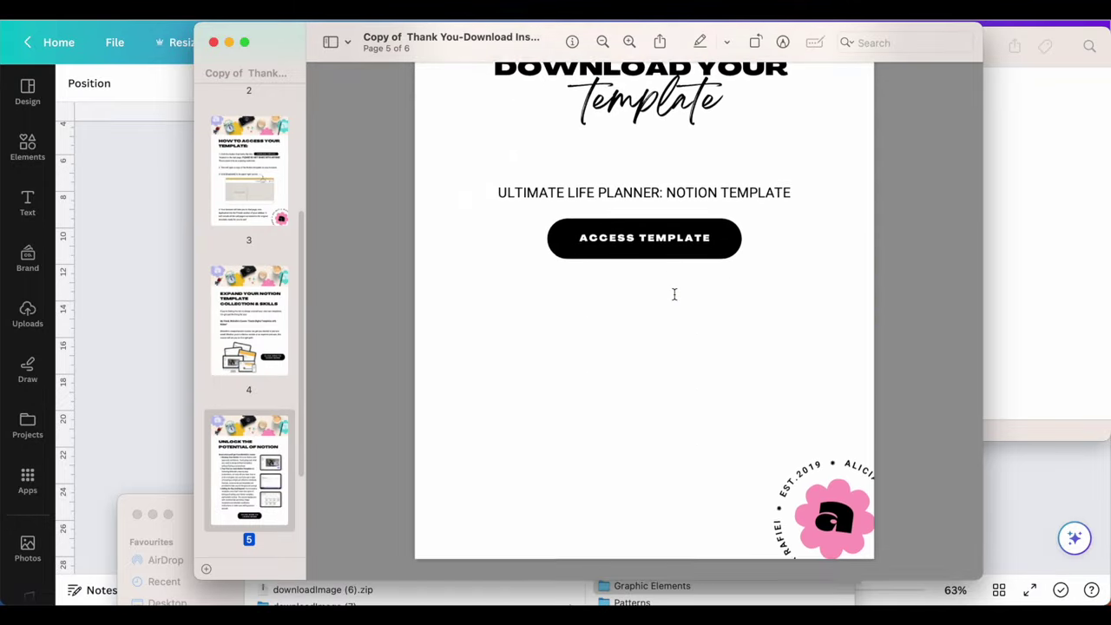
scroll(674, 295, "up", 3)
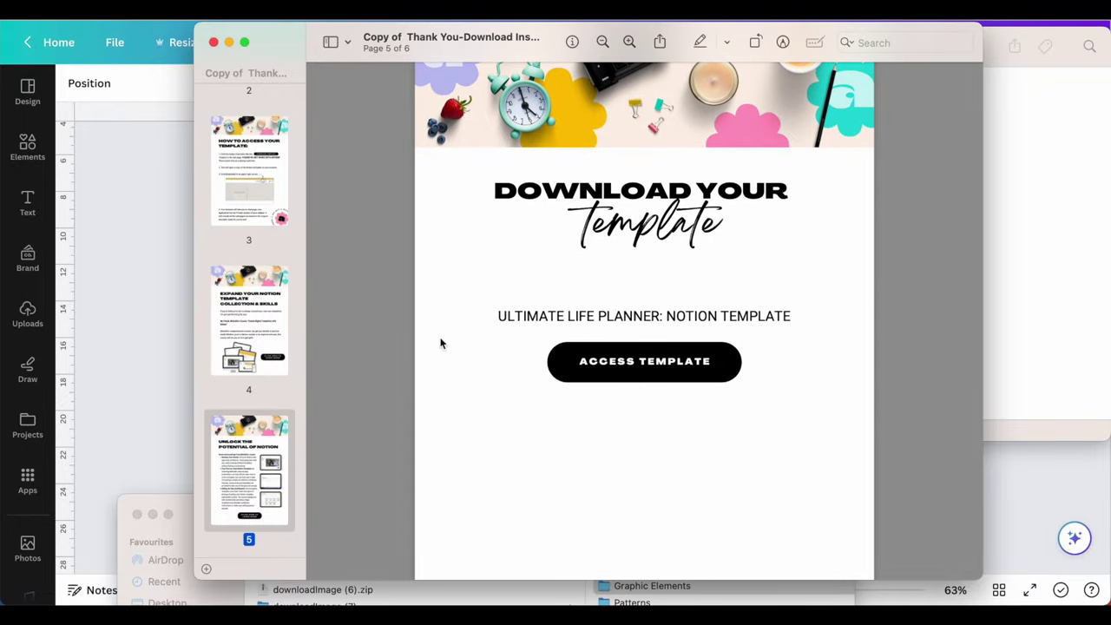
left_click(612, 364)
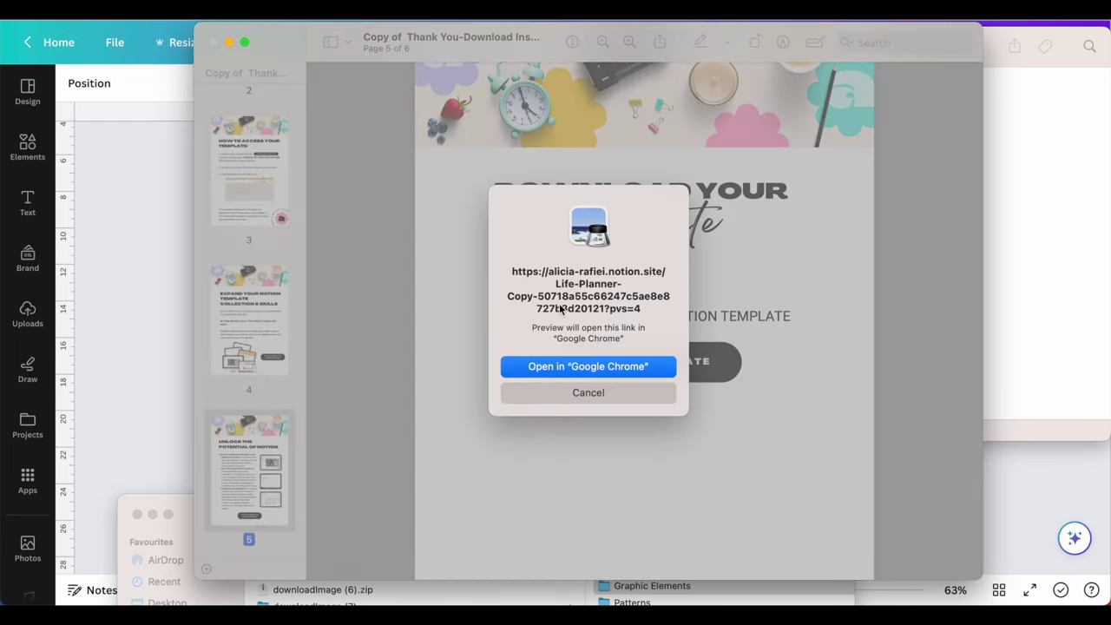
left_click(561, 366)
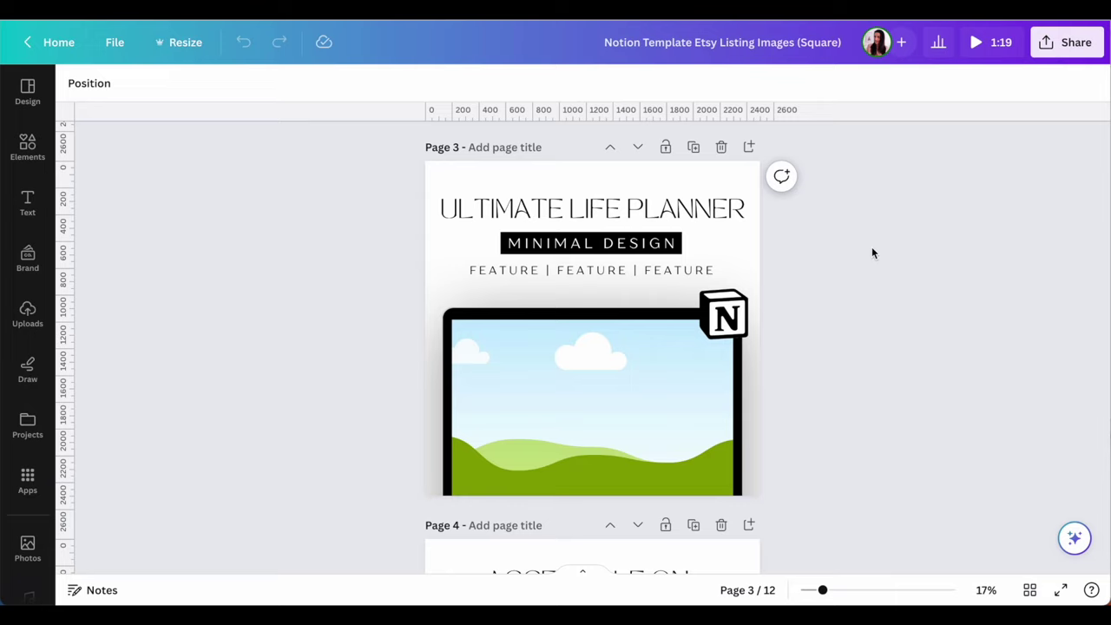
- Review the page layouts and mockup frames in the Notion Template Etsy Listing Images (Square) design in Canva
scroll(873, 250, "down", 5)
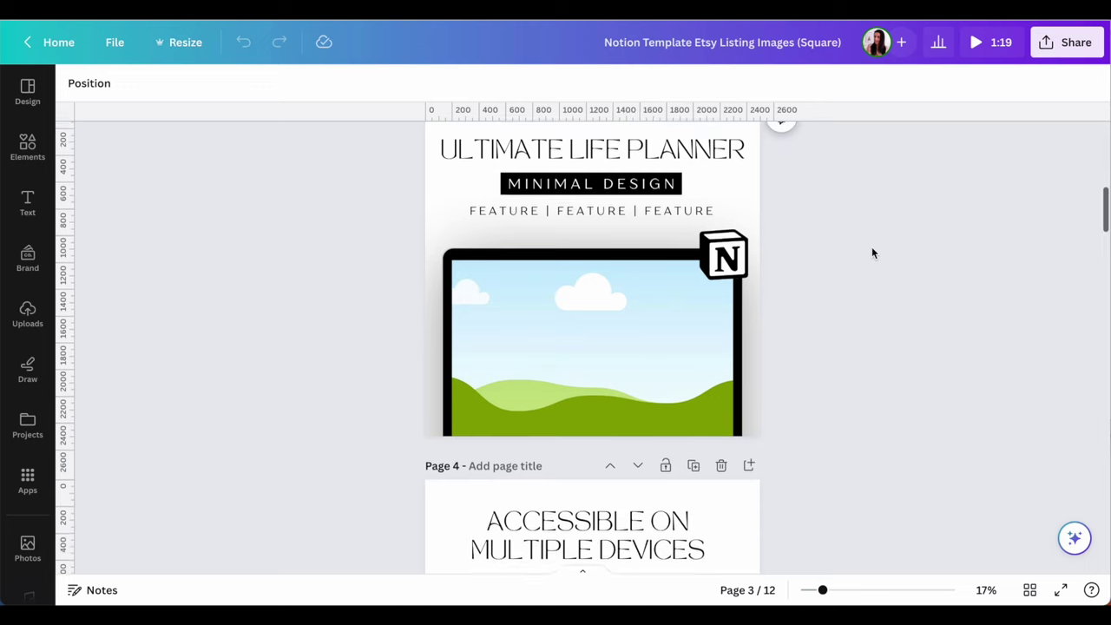
scroll(873, 253, "down", 6)
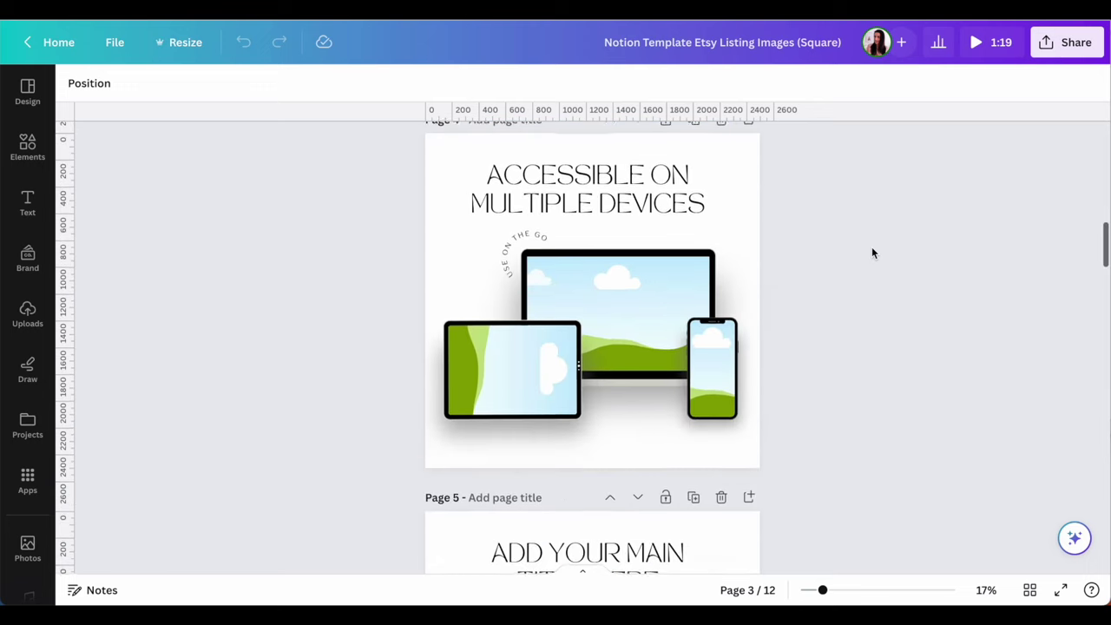
scroll(872, 252, "up", 3)
scroll(872, 252, "down", 5)
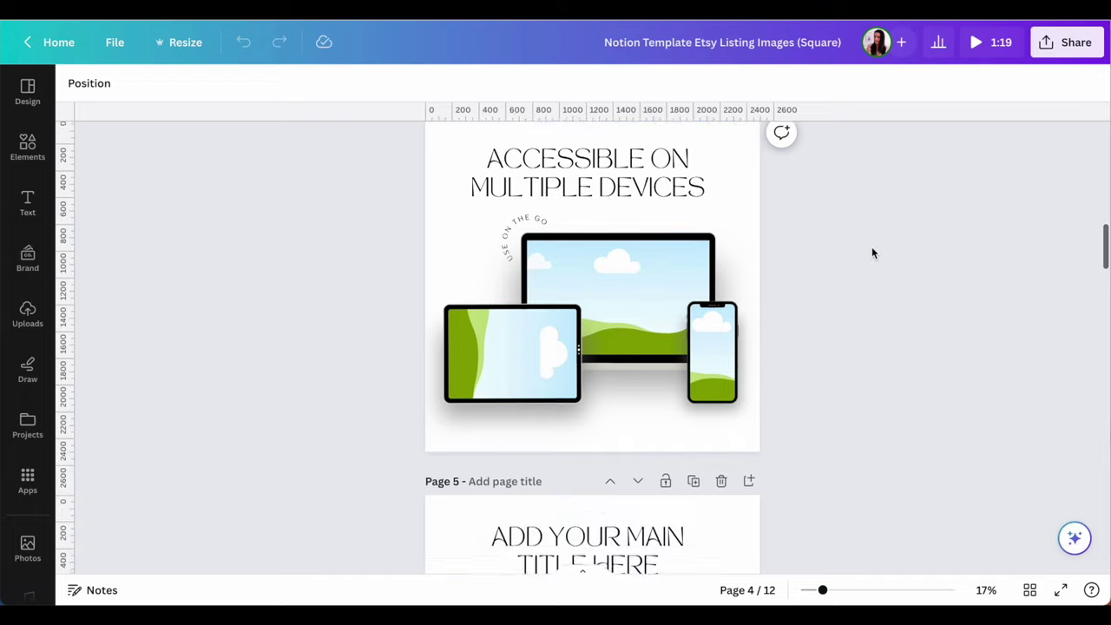
scroll(872, 253, "down", 4)
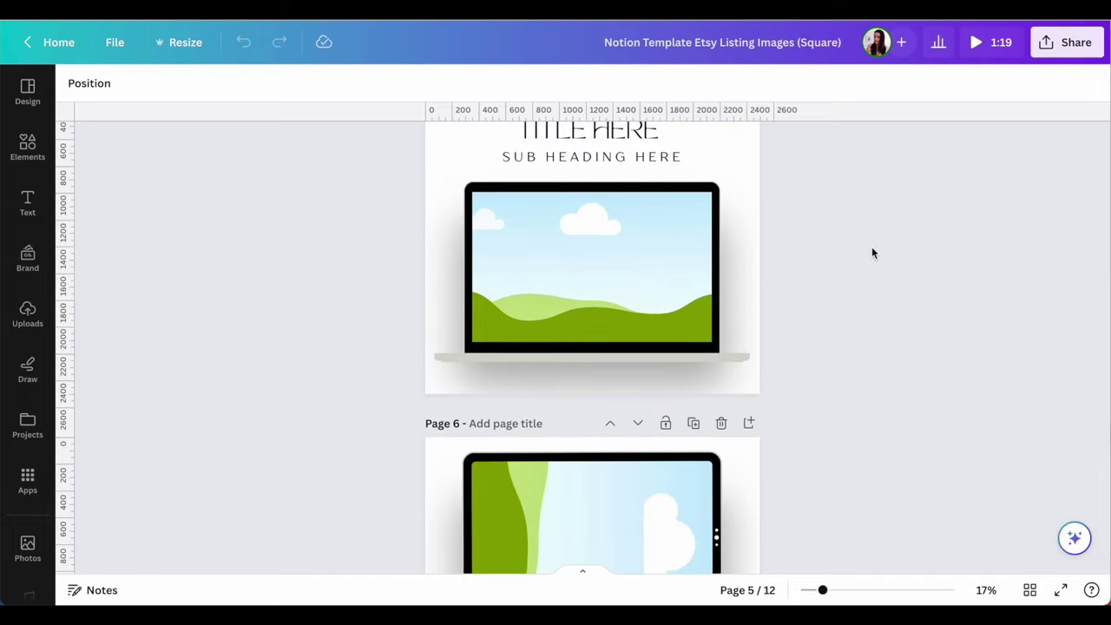
scroll(872, 253, "down", 9)
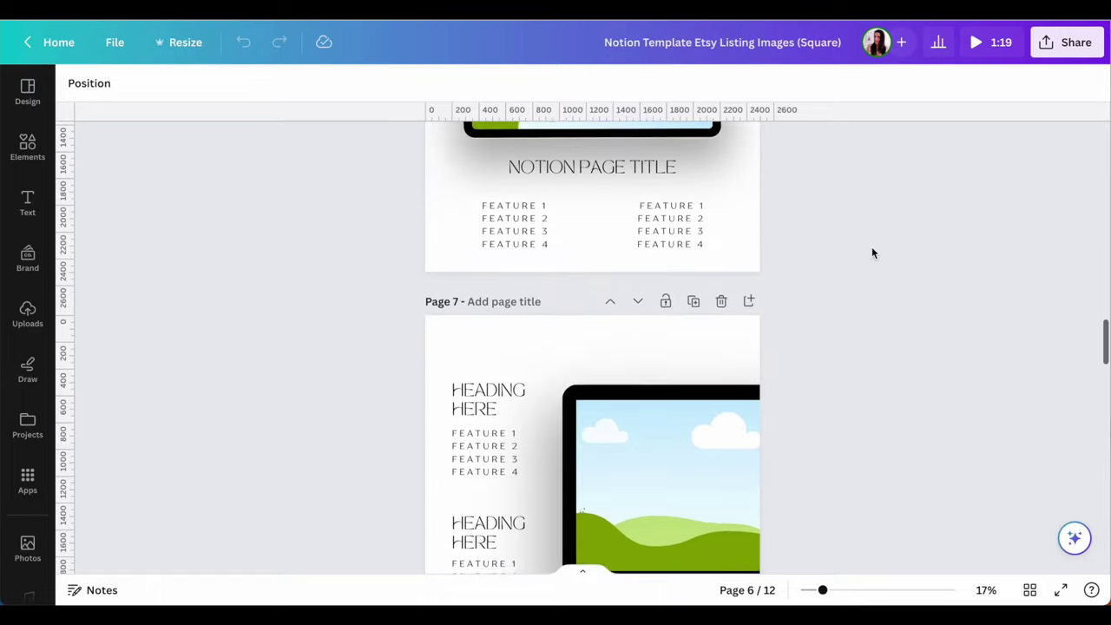
scroll(873, 252, "down", 10)
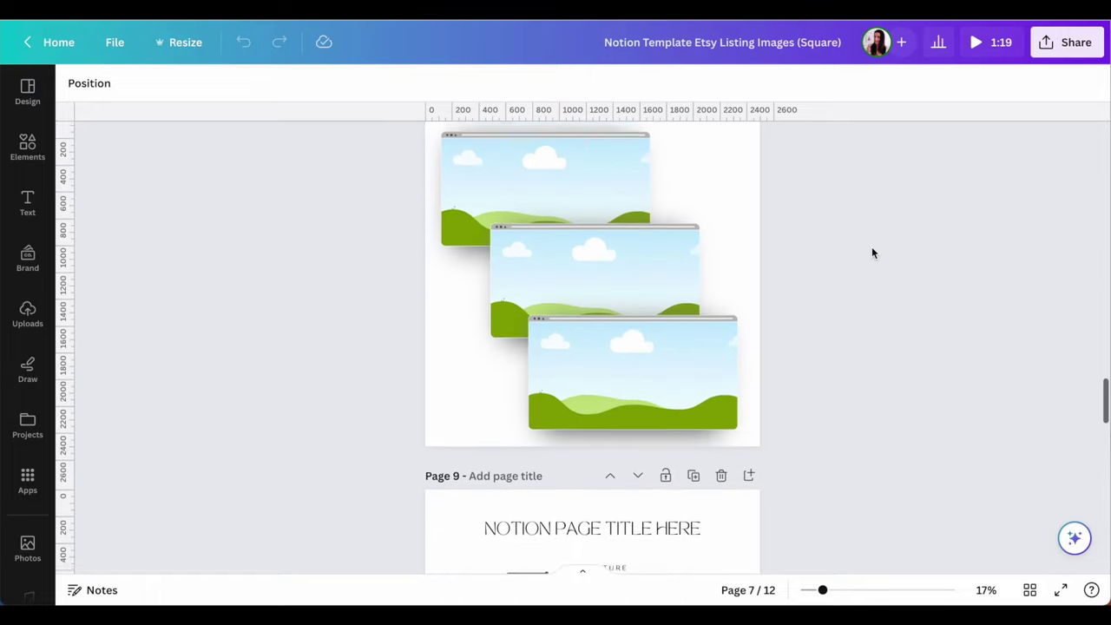
scroll(872, 252, "down", 8)
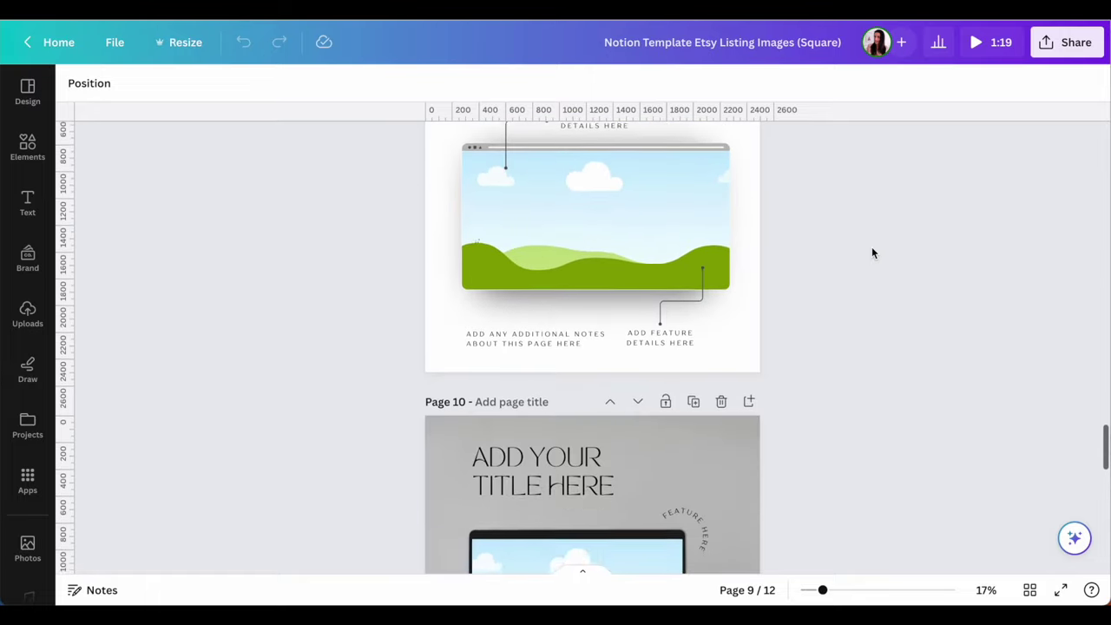
scroll(872, 253, "down", 4)
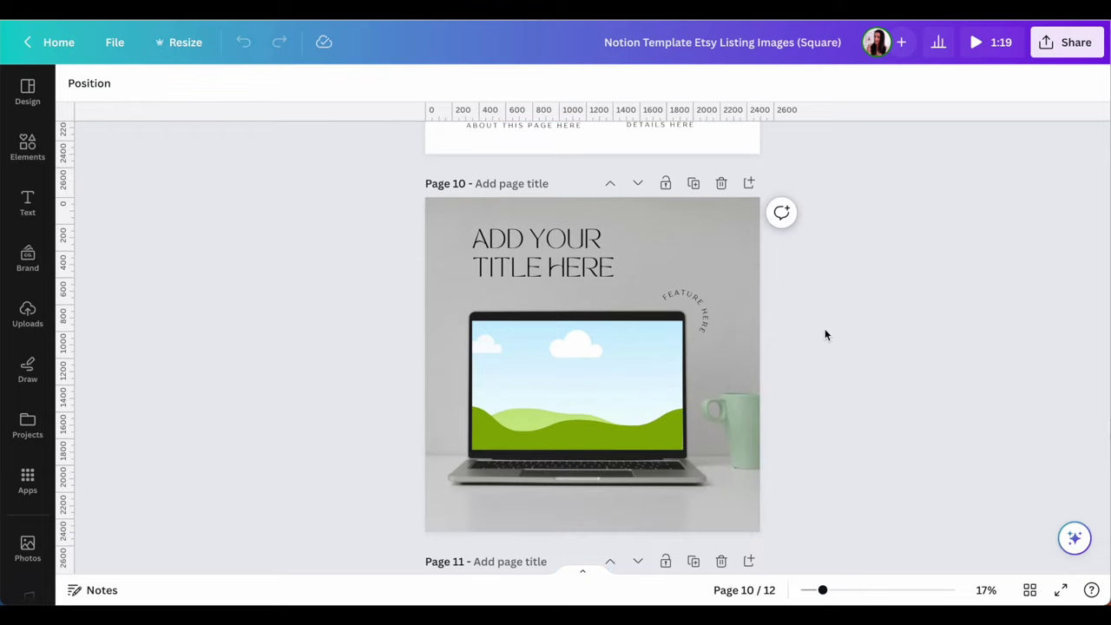
scroll(864, 371, "down", 7)
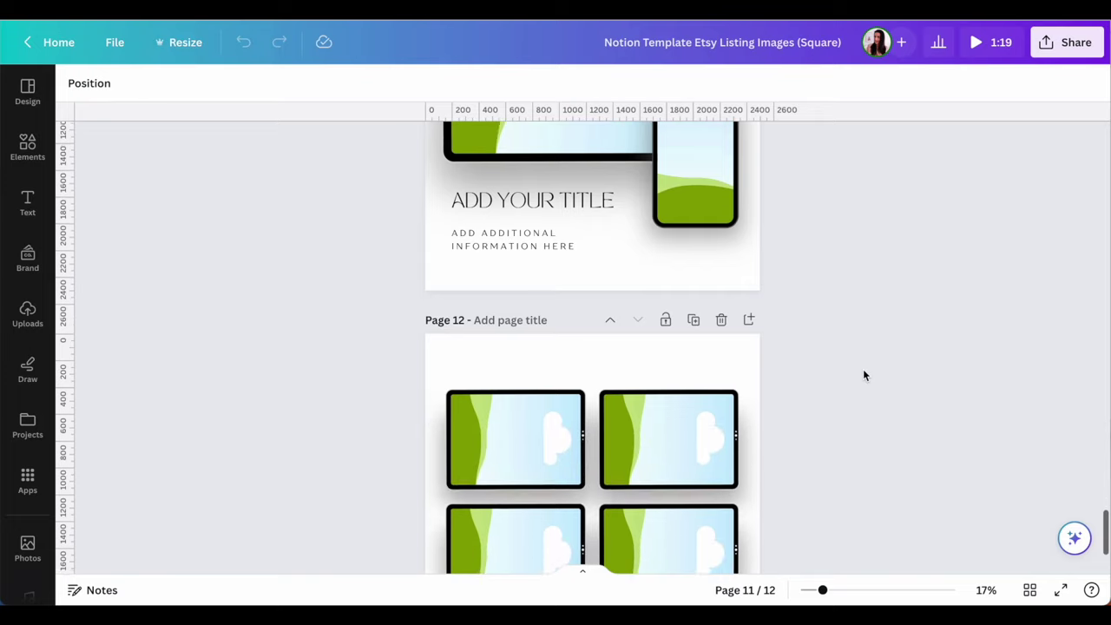
scroll(863, 375, "down", 3)
scroll(864, 374, "up", 4)
scroll(863, 375, "up", 10)
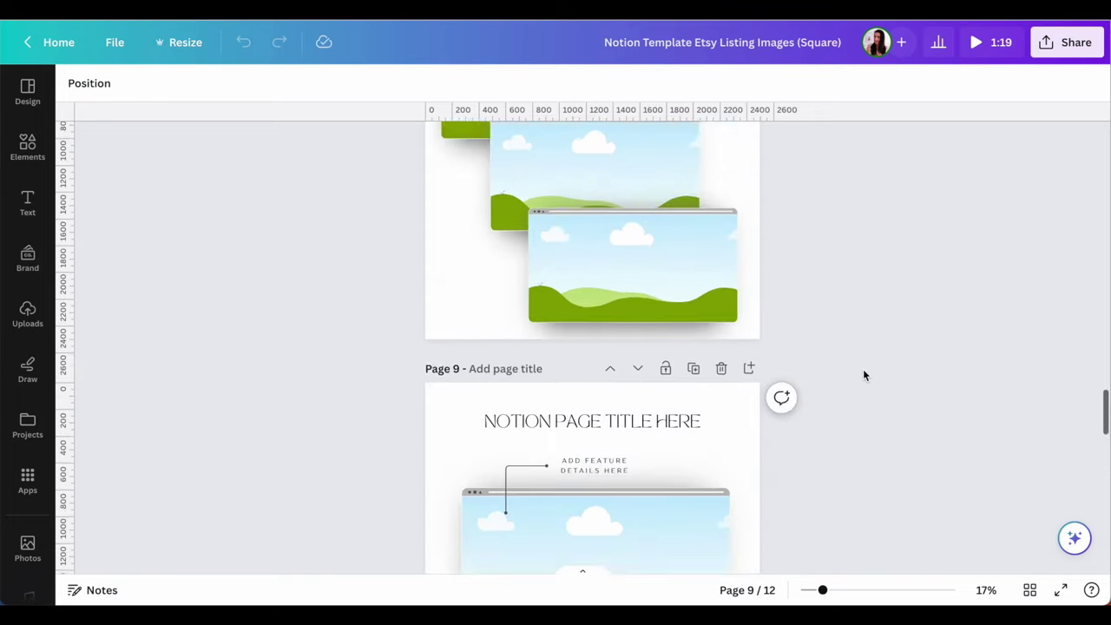
scroll(864, 375, "up", 8)
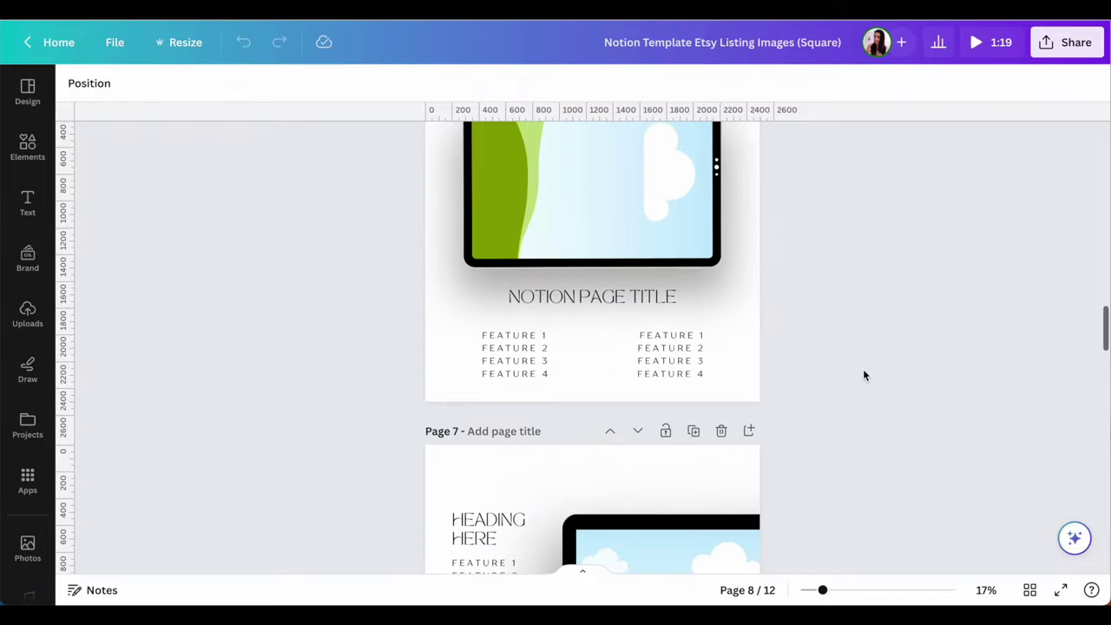
scroll(863, 369, "up", 10)
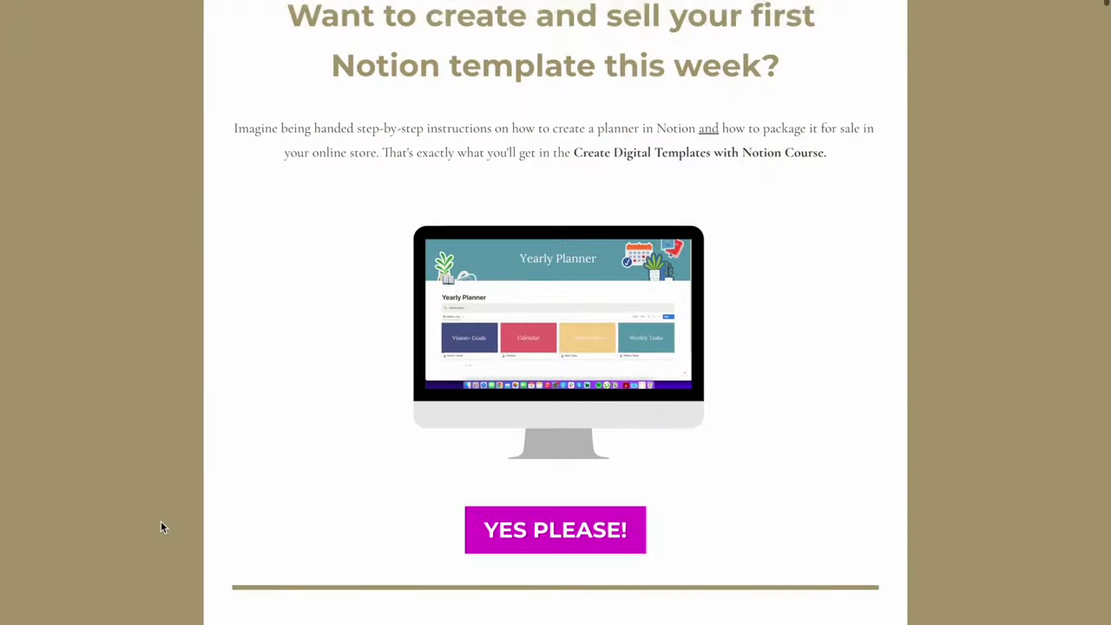
- Read through the Create Digital Templates with Notion Course sales page, including its benefits, testimonials and included modules
scroll(161, 527, "down", 5)
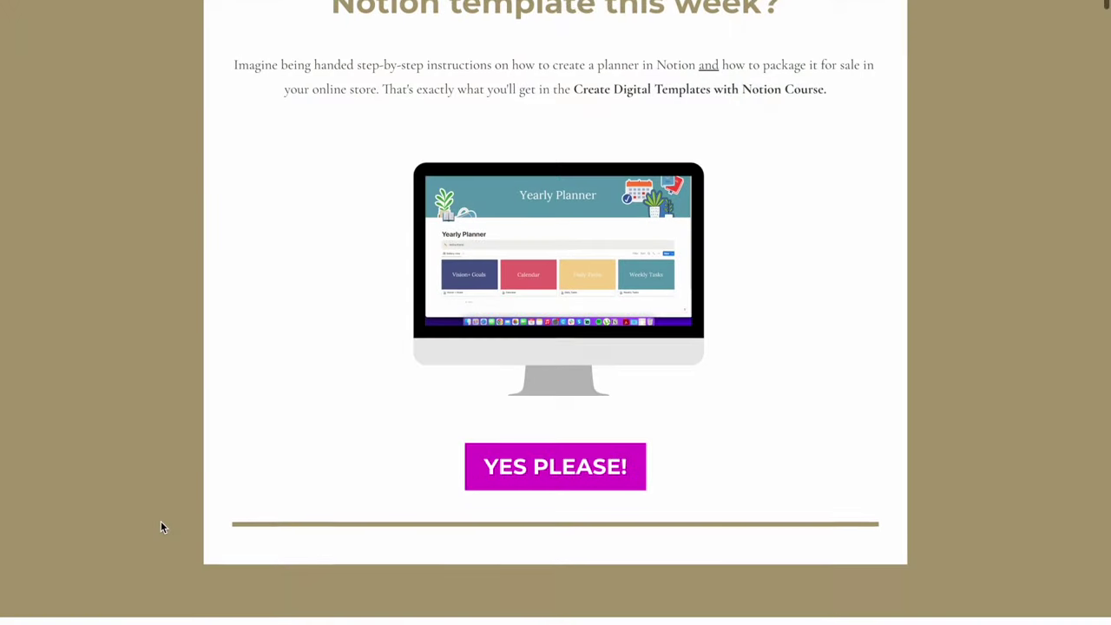
scroll(160, 527, "down", 5)
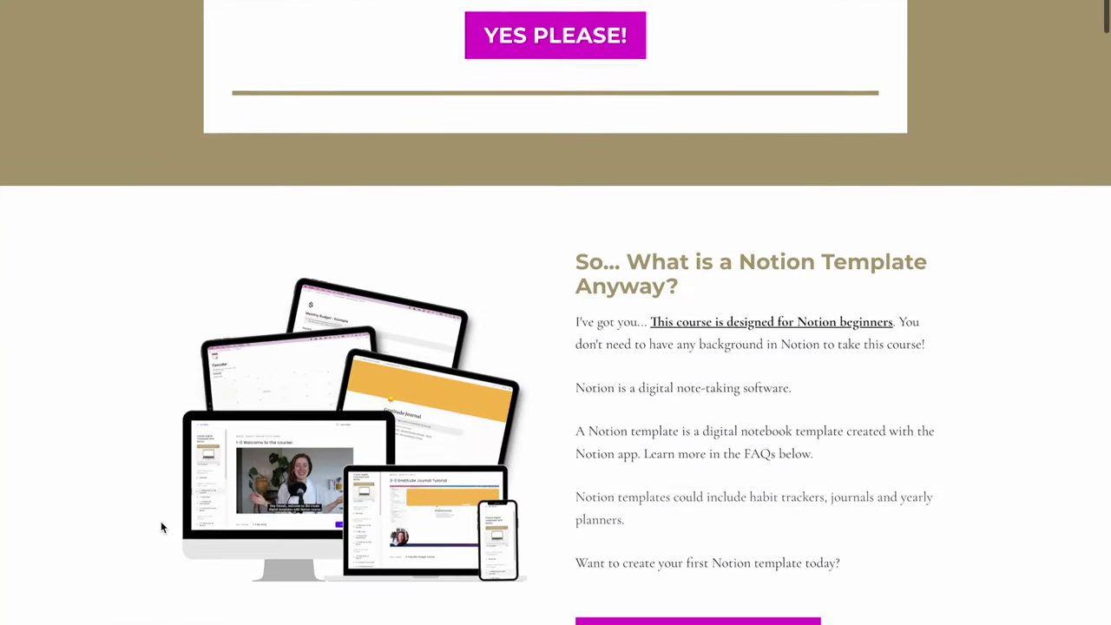
scroll(160, 526, "down", 5)
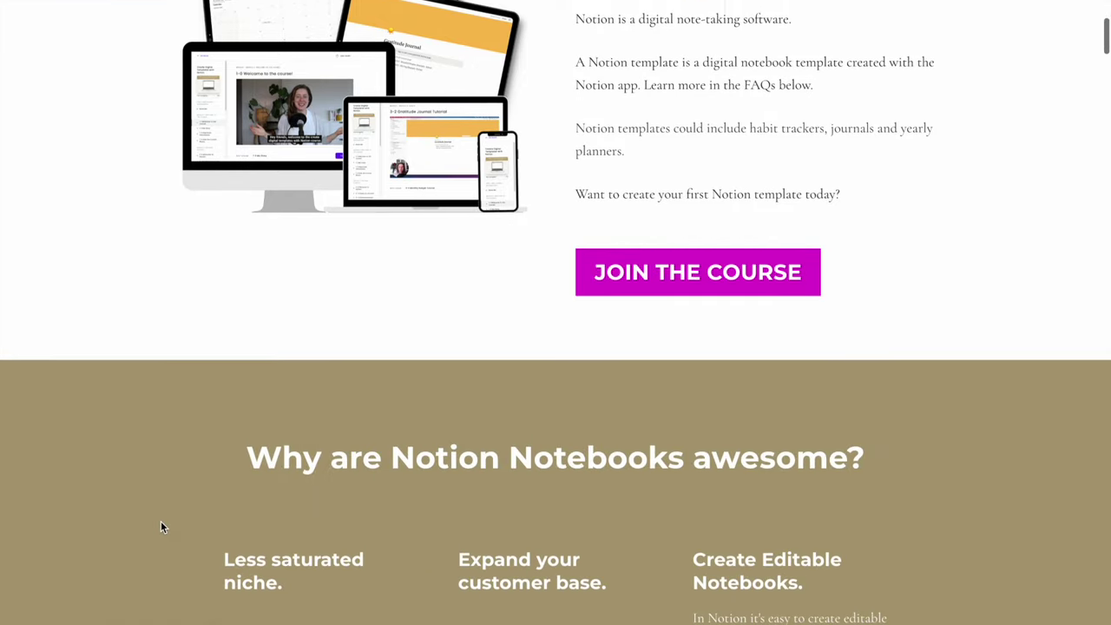
scroll(161, 526, "down", 5)
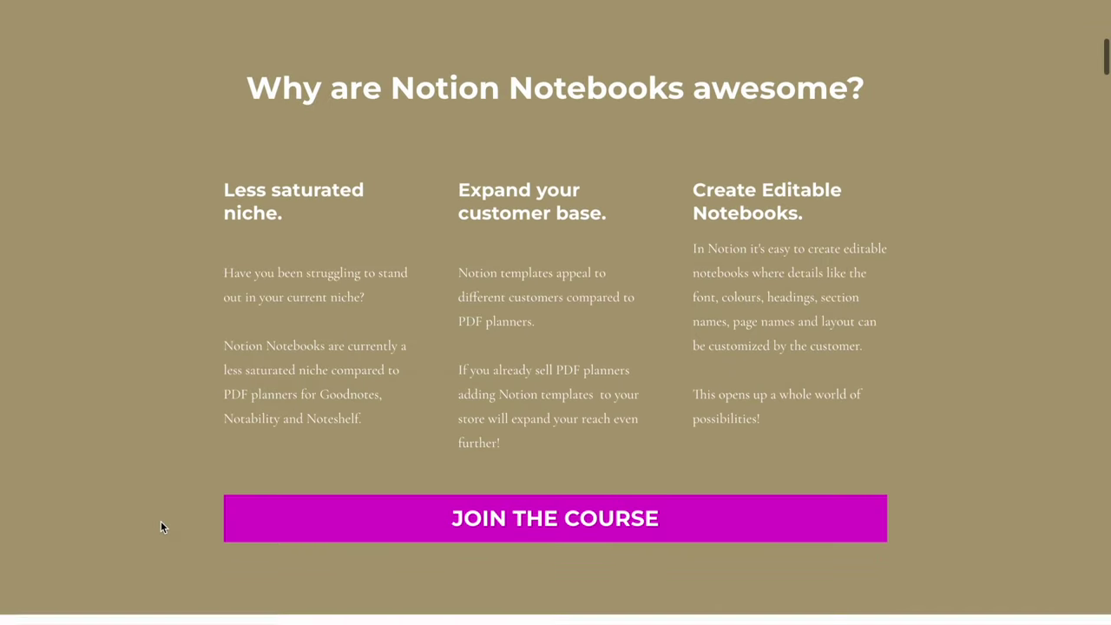
scroll(161, 527, "down", 6)
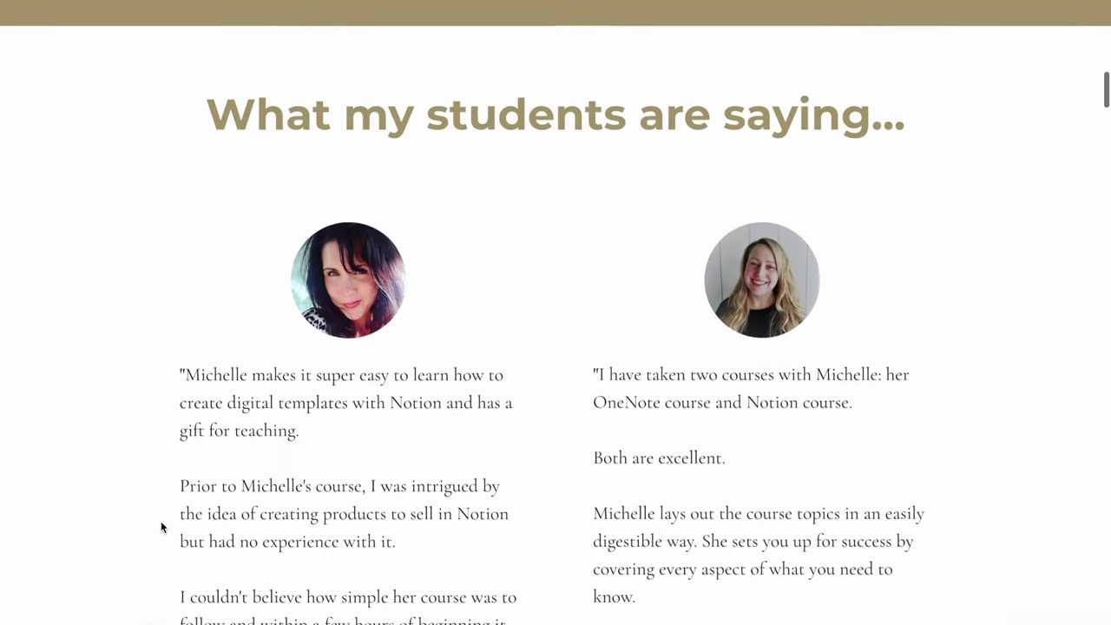
scroll(161, 527, "down", 5)
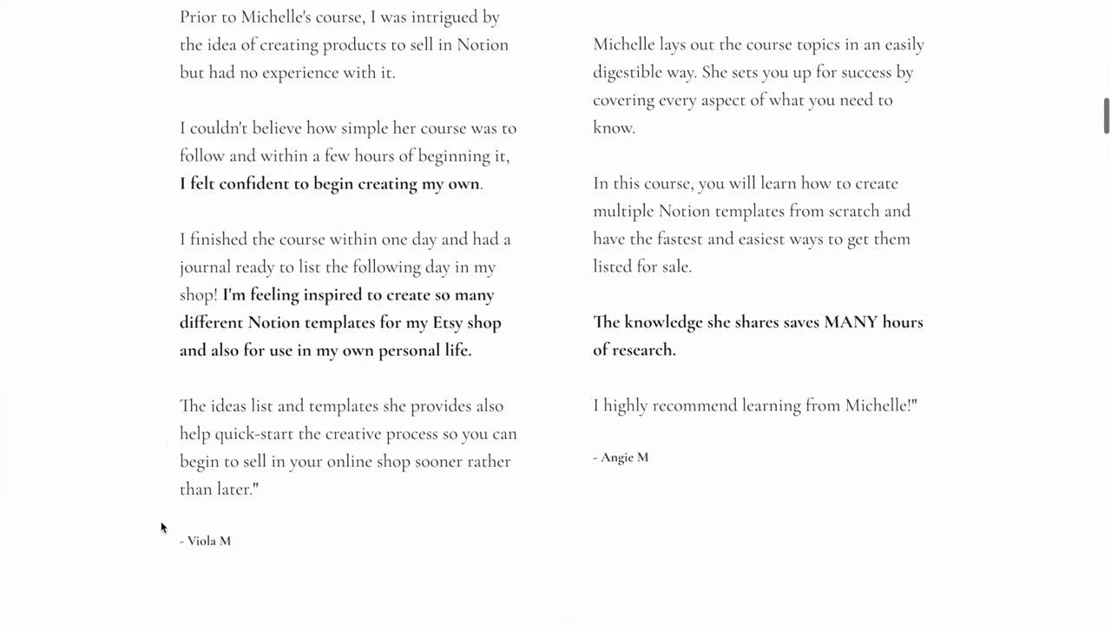
scroll(161, 527, "down", 5)
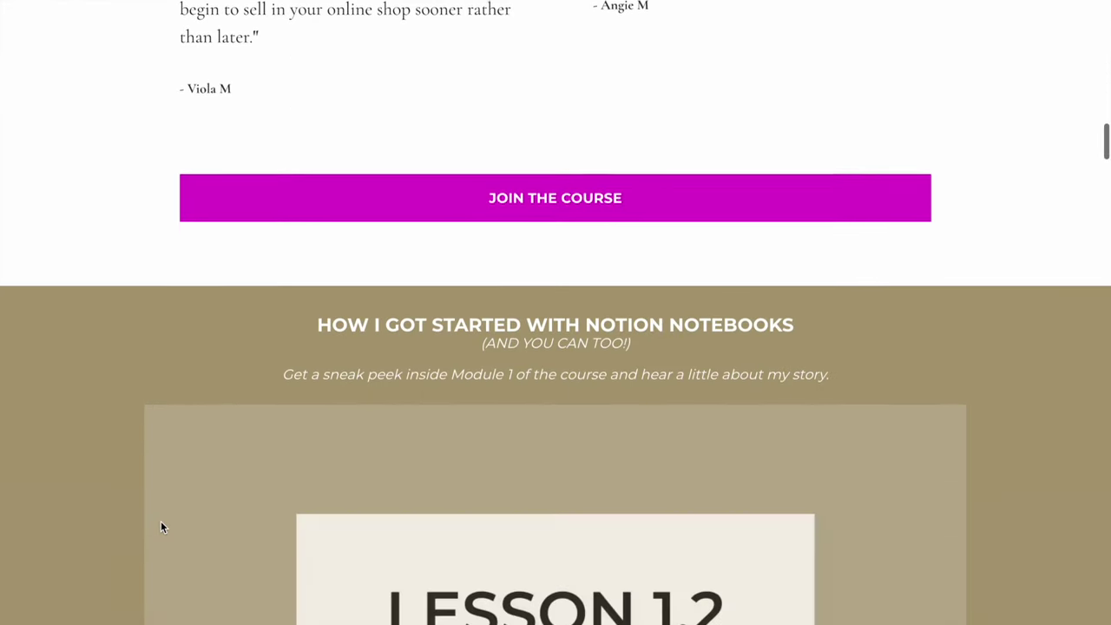
scroll(160, 527, "down", 6)
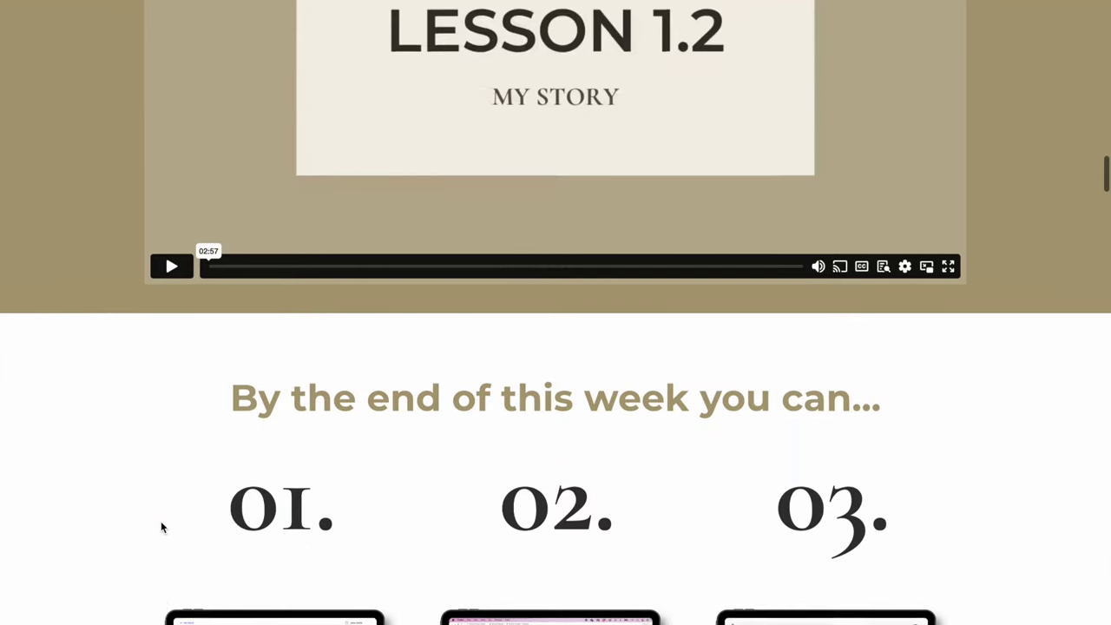
scroll(160, 527, "down", 6)
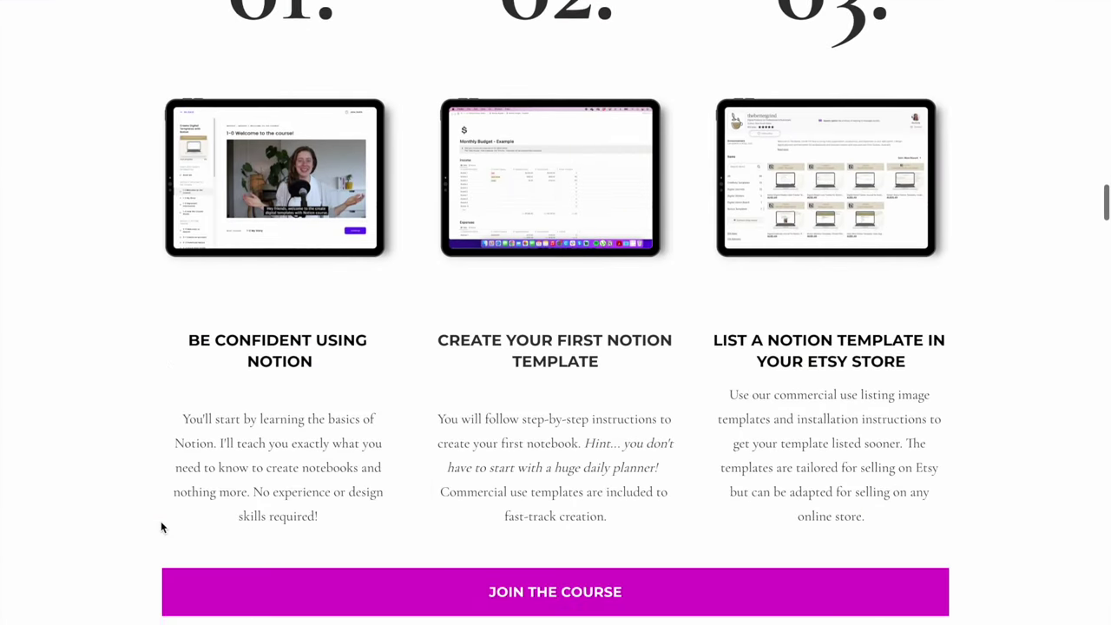
scroll(160, 527, "down", 7)
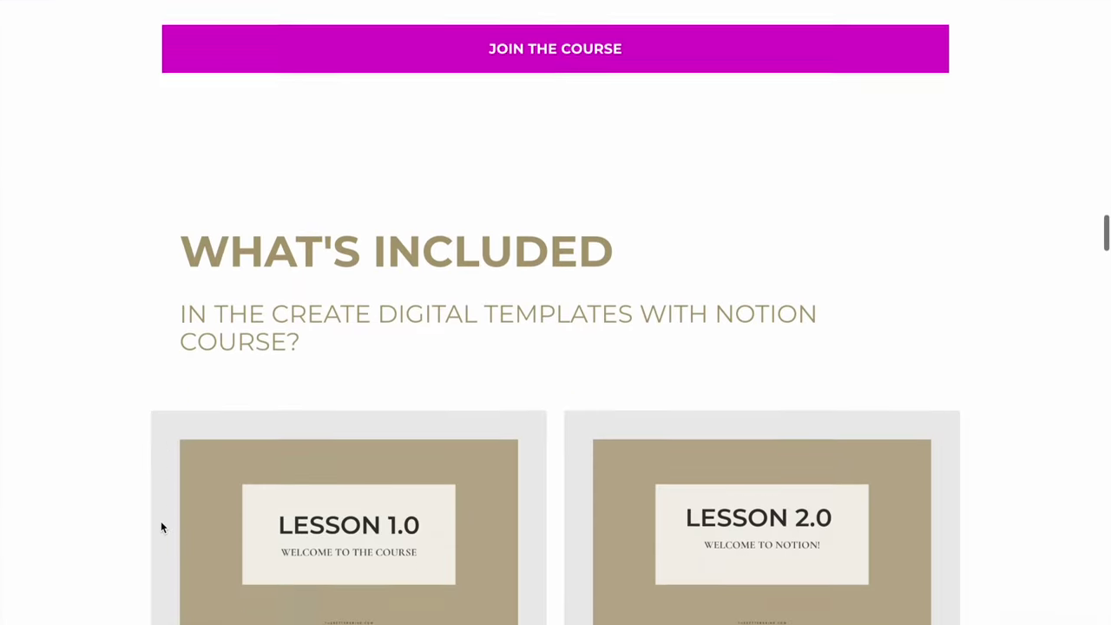
scroll(160, 527, "down", 7)
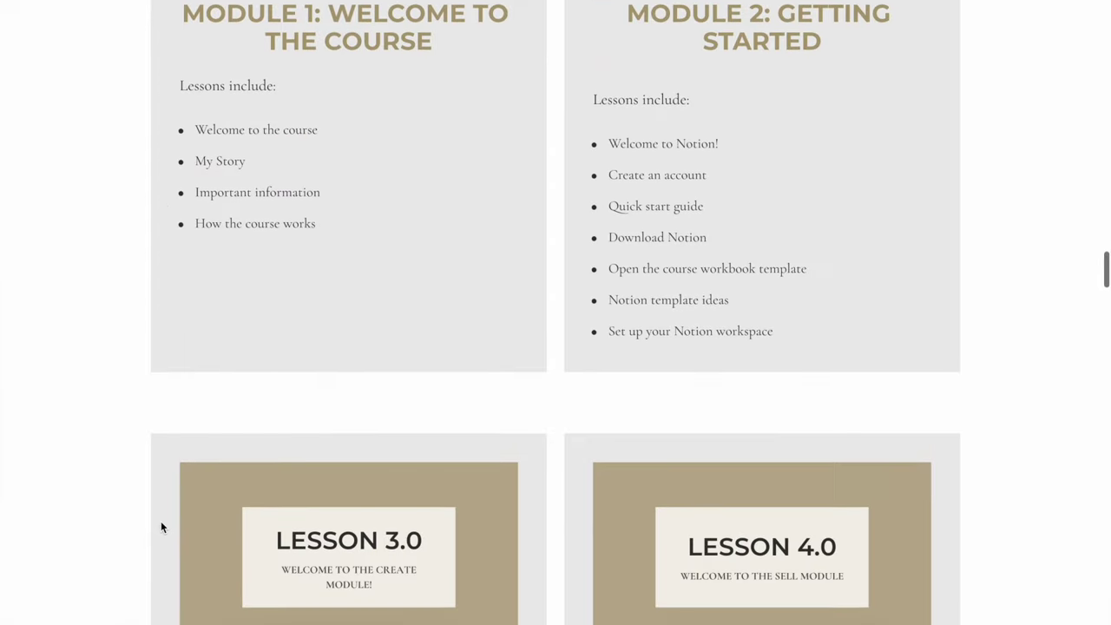